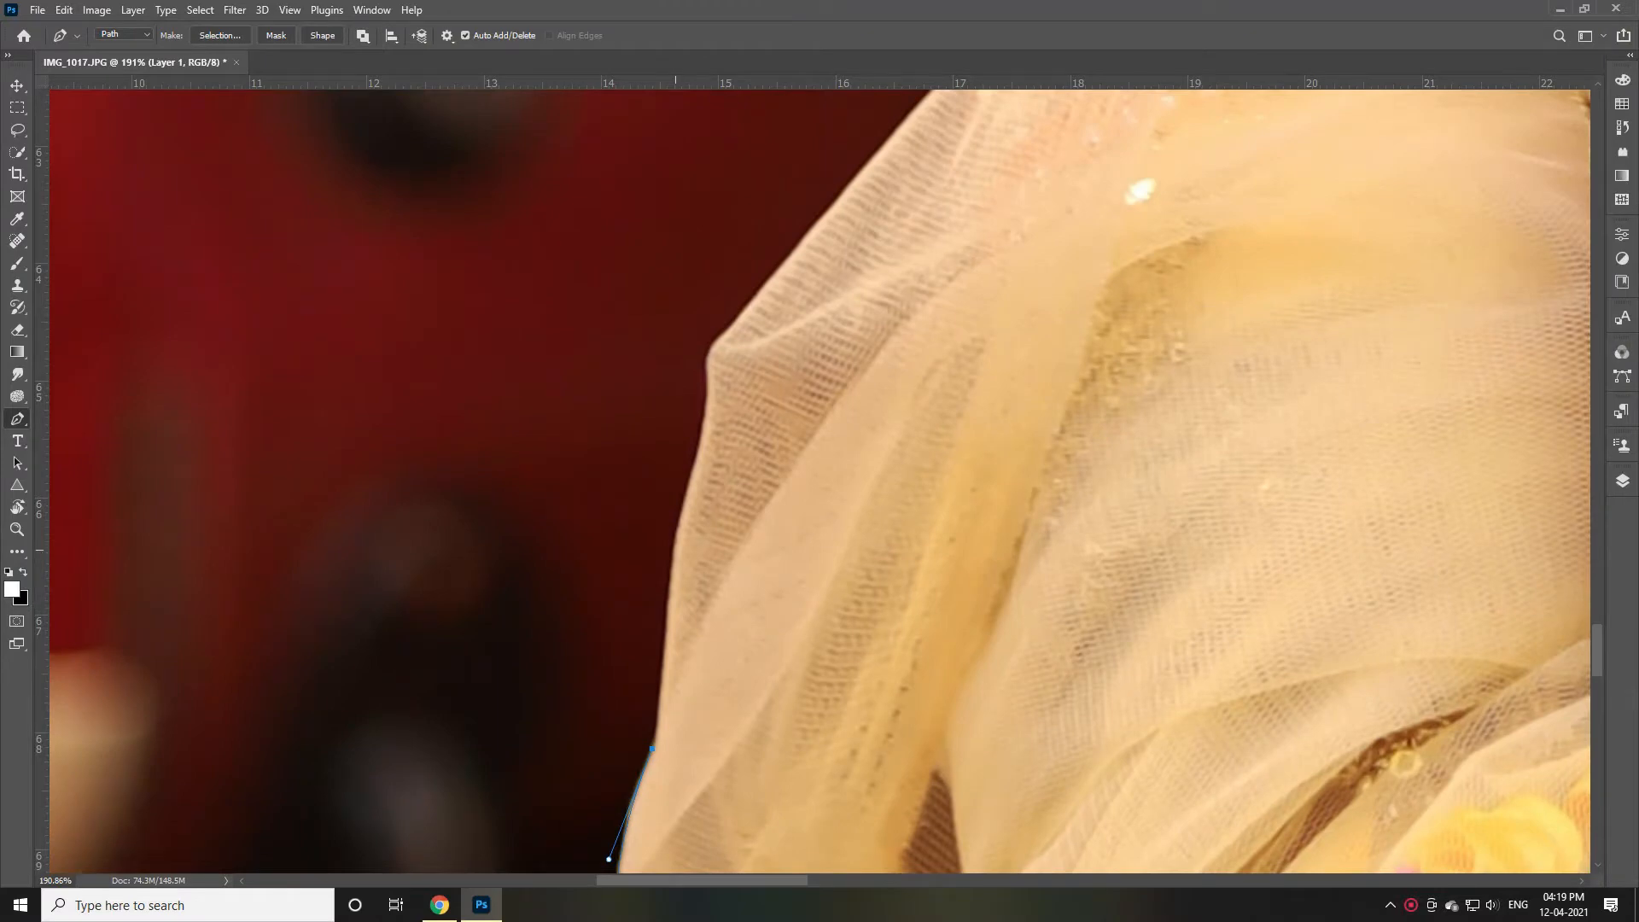
Trace the Pen path up the outer edge of the sheer veil to its pointed fold
{"action": "left_click_drag", "start_coordinate": [675, 544], "coordinate": [676, 518]}
{"action": "scroll", "coordinate": [683, 512], "scroll_direction": "up", "scroll_amount": 3}
{"action": "left_click", "coordinate": [698, 690]}
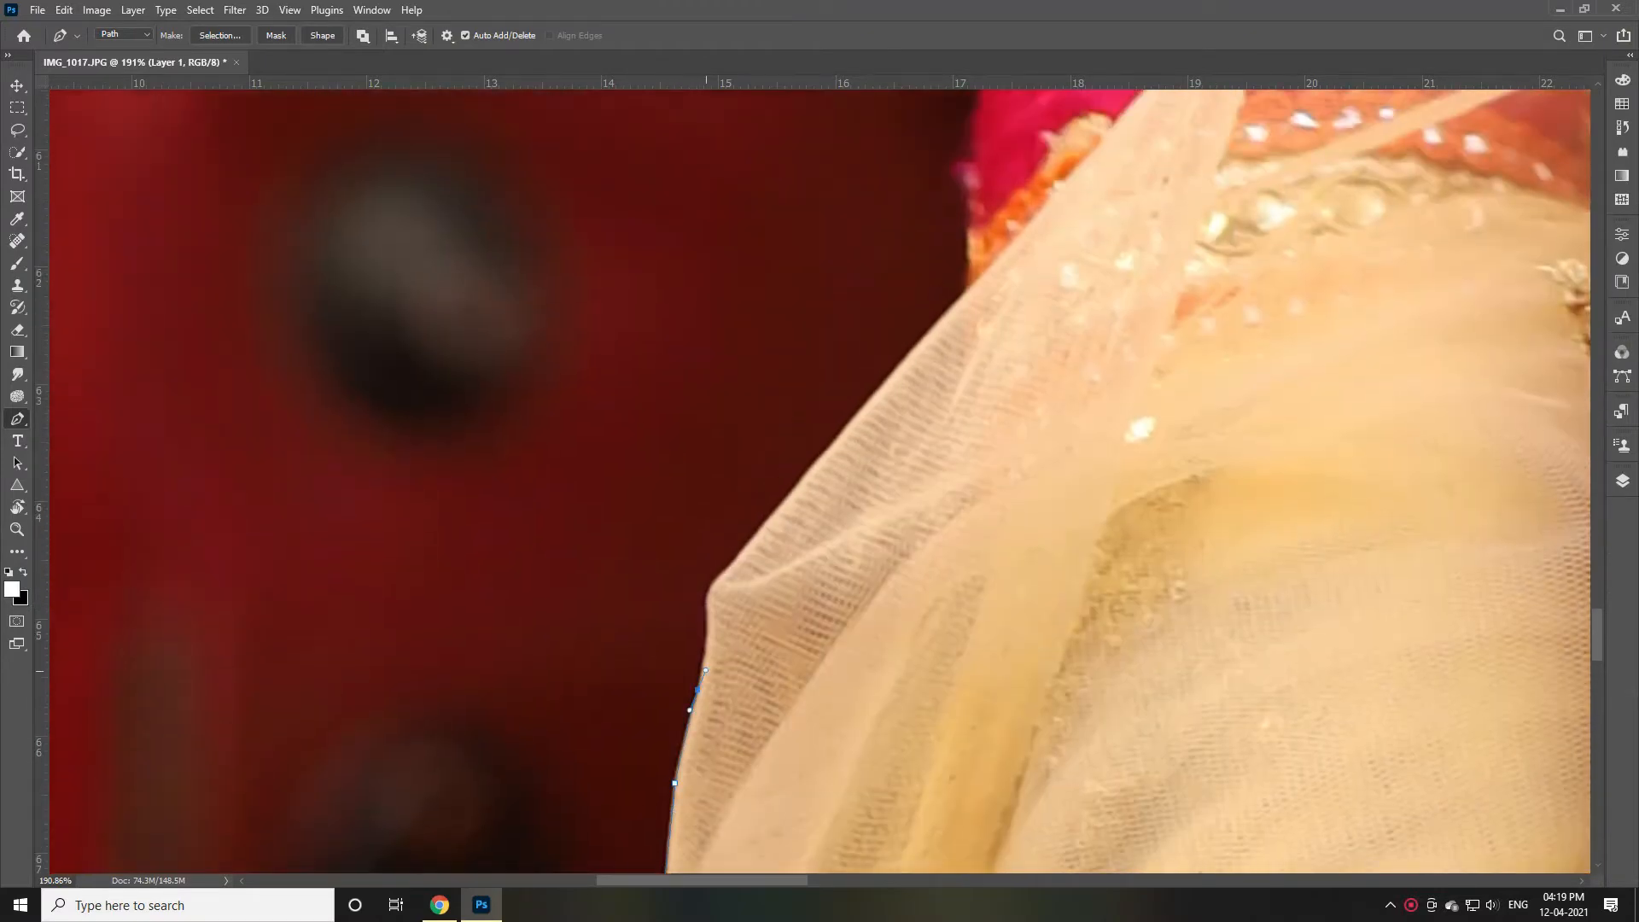
{"action": "left_click_drag", "start_coordinate": [706, 600], "coordinate": [696, 576]}
{"action": "left_click", "coordinate": [707, 600], "text": "alt"}
{"action": "scroll", "coordinate": [706, 600], "scroll_direction": "up", "scroll_amount": 2}
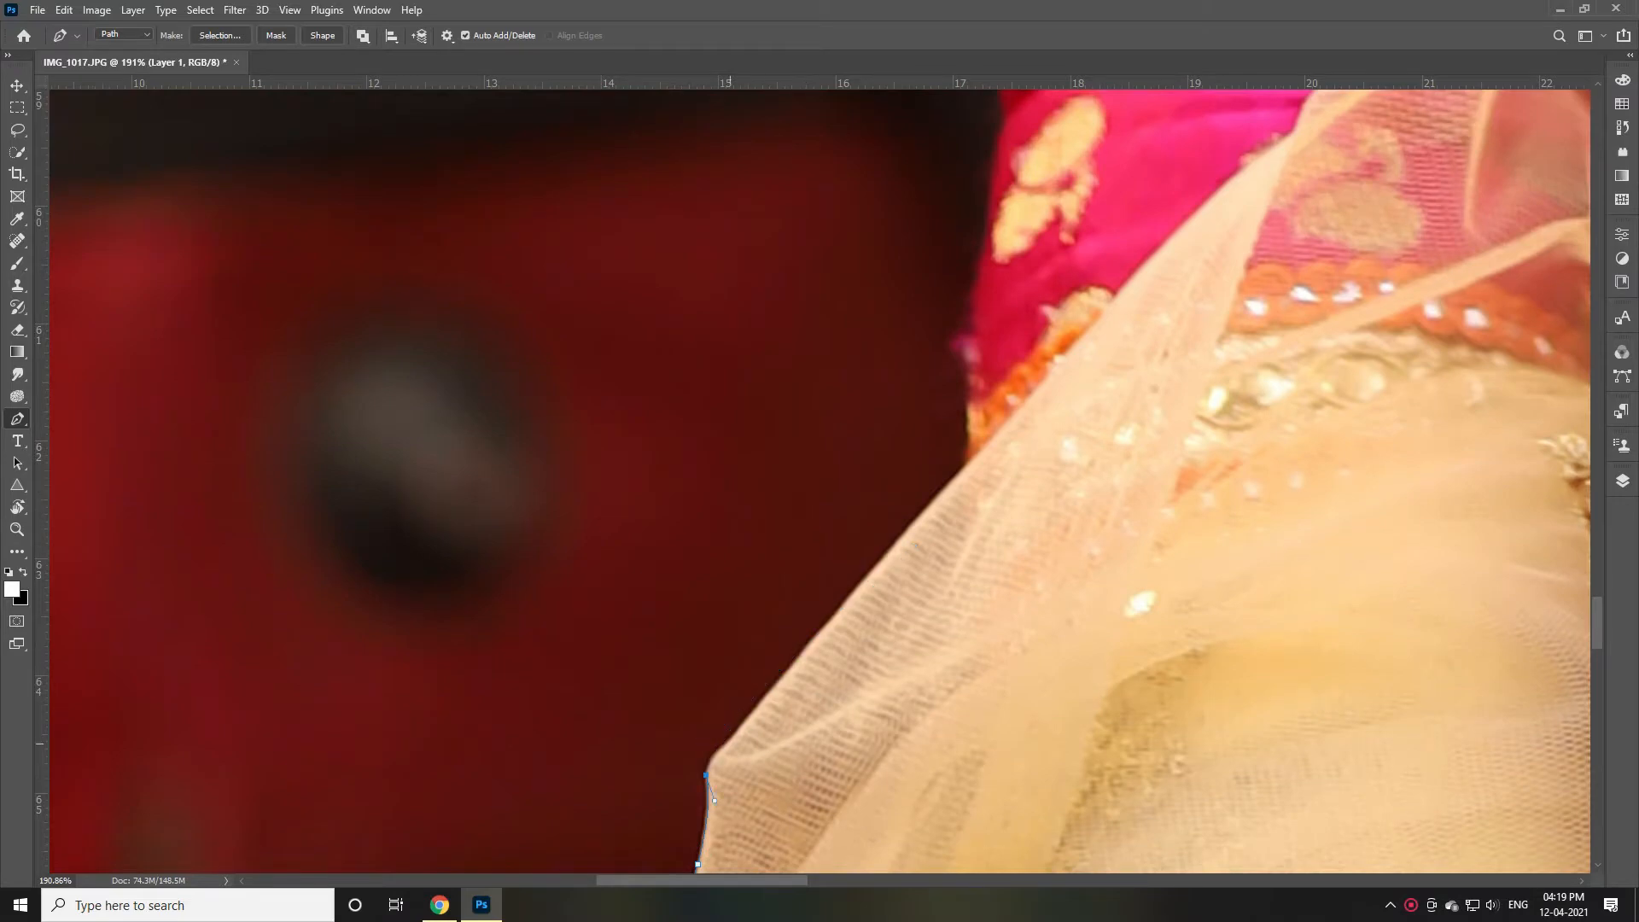
Extend the path along the veil's diagonal edge from the pointed fold to the orange trim of the pink sleeve
{"action": "left_click_drag", "start_coordinate": [731, 742], "coordinate": [755, 723]}
{"action": "left_click_drag", "start_coordinate": [894, 544], "coordinate": [927, 507]}
{"action": "scroll", "coordinate": [894, 544], "scroll_direction": "up", "scroll_amount": 3}
{"action": "scroll", "coordinate": [895, 544], "scroll_direction": "down", "scroll_amount": 2}
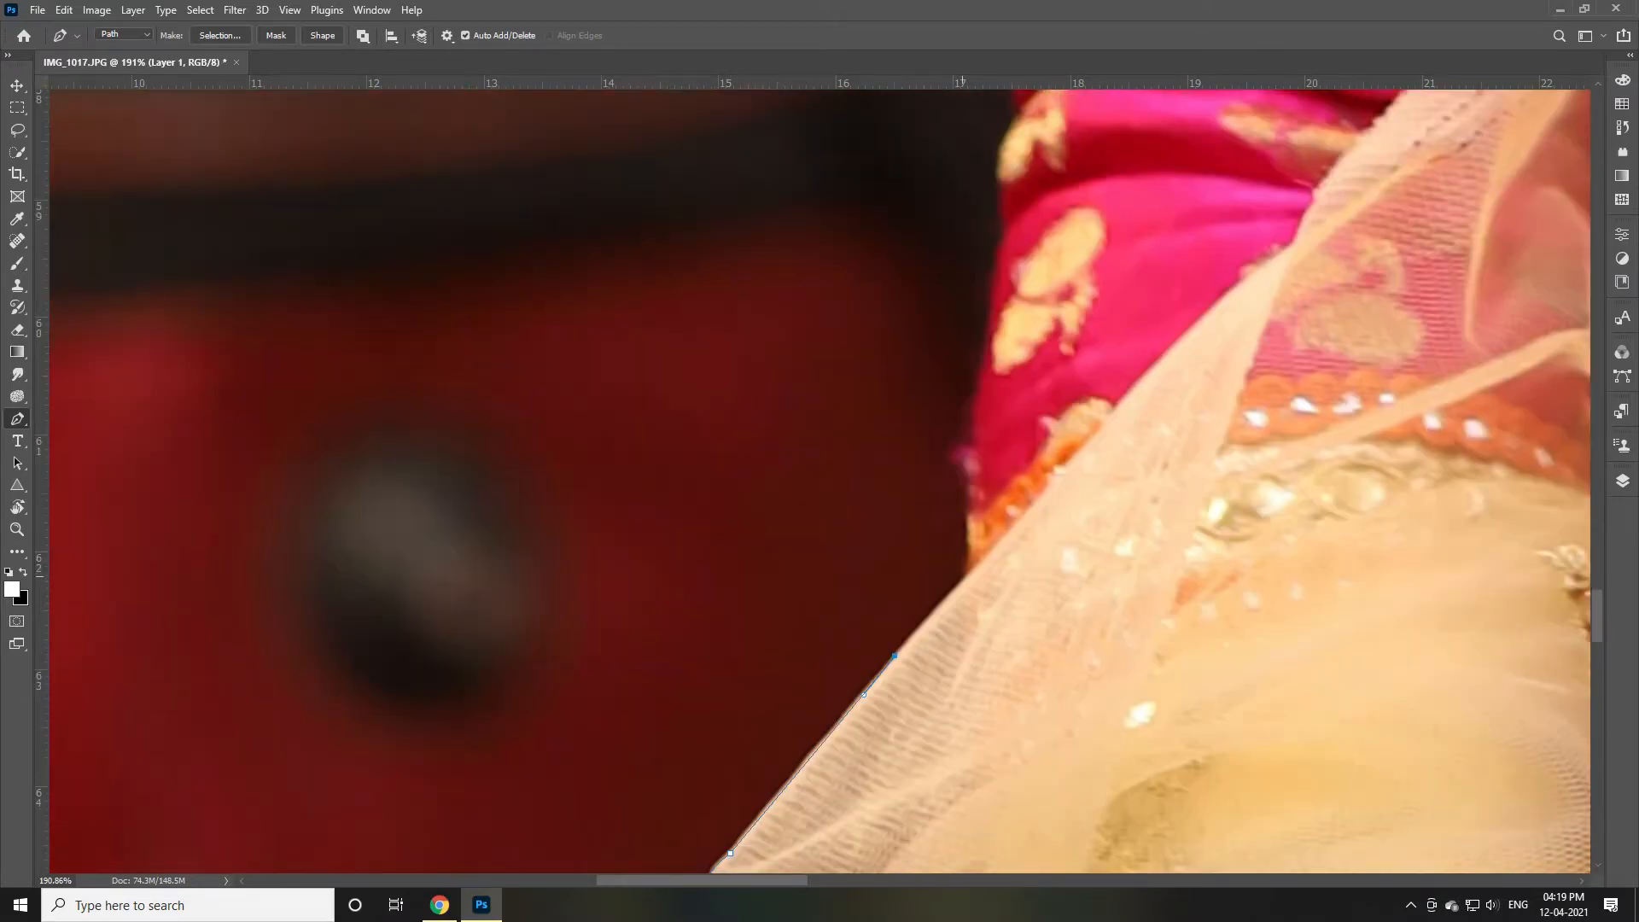
{"action": "left_click_drag", "start_coordinate": [961, 578], "coordinate": [982, 553]}
{"action": "scroll", "coordinate": [962, 578], "scroll_direction": "up", "scroll_amount": 1}
{"action": "scroll", "coordinate": [962, 579], "scroll_direction": "right", "scroll_amount": 2}
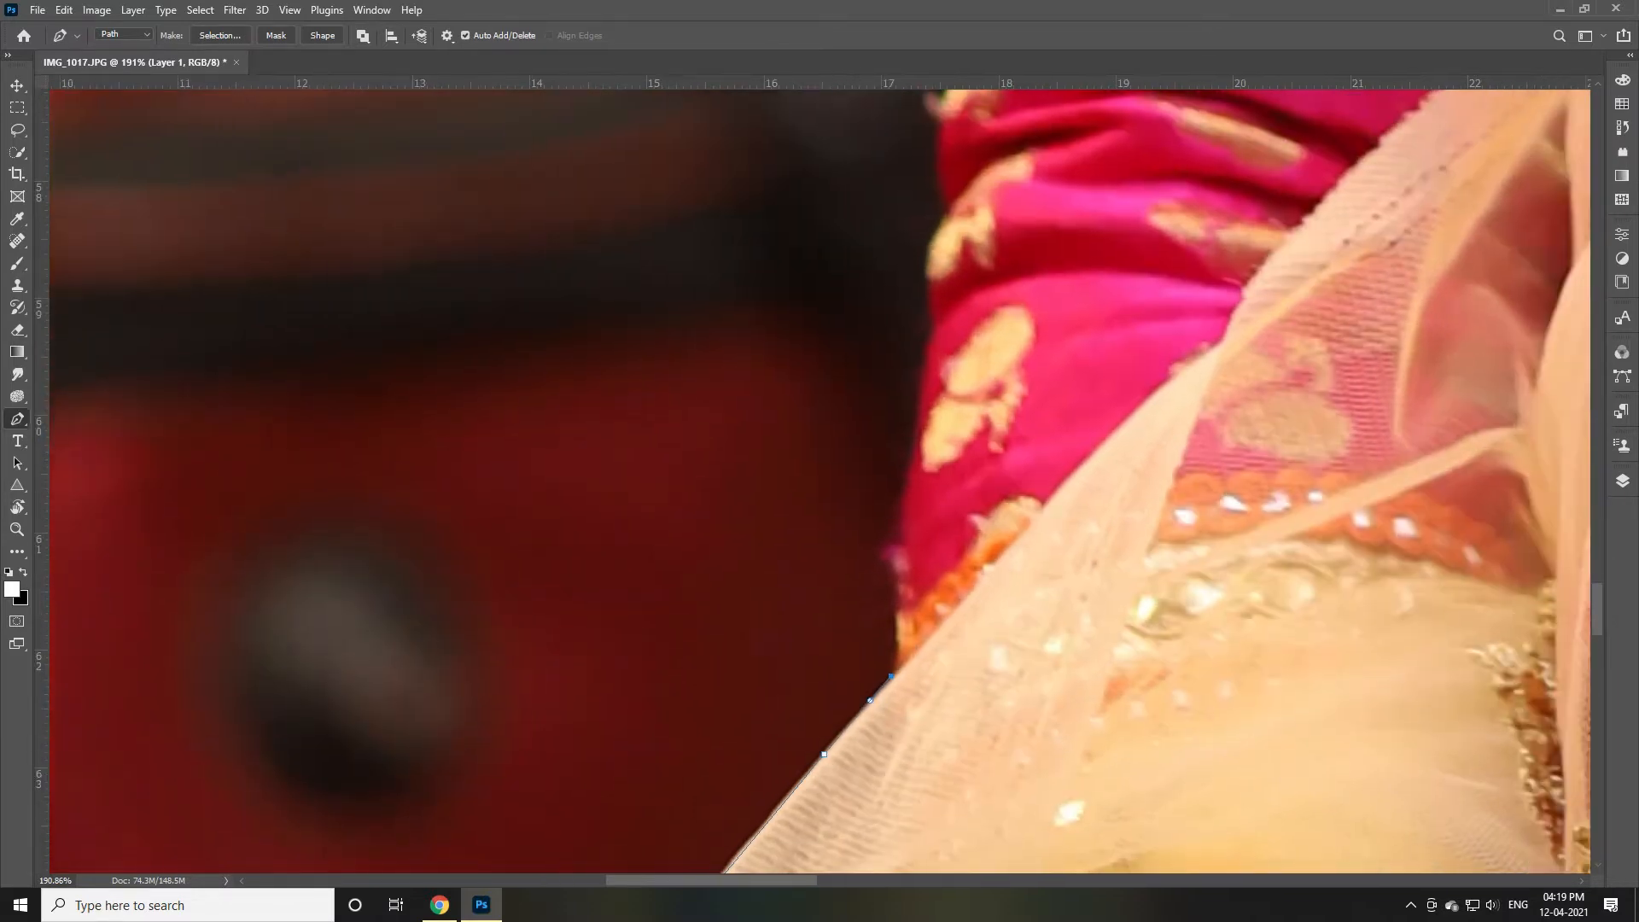
Carry the path past the sleeve's orange trim and up the outer edge of the cuff
{"action": "left_click_drag", "start_coordinate": [842, 519], "coordinate": [858, 440]}
{"action": "key", "text": "ctrl+z"}
{"action": "left_click_drag", "start_coordinate": [835, 609], "coordinate": [832, 550]}
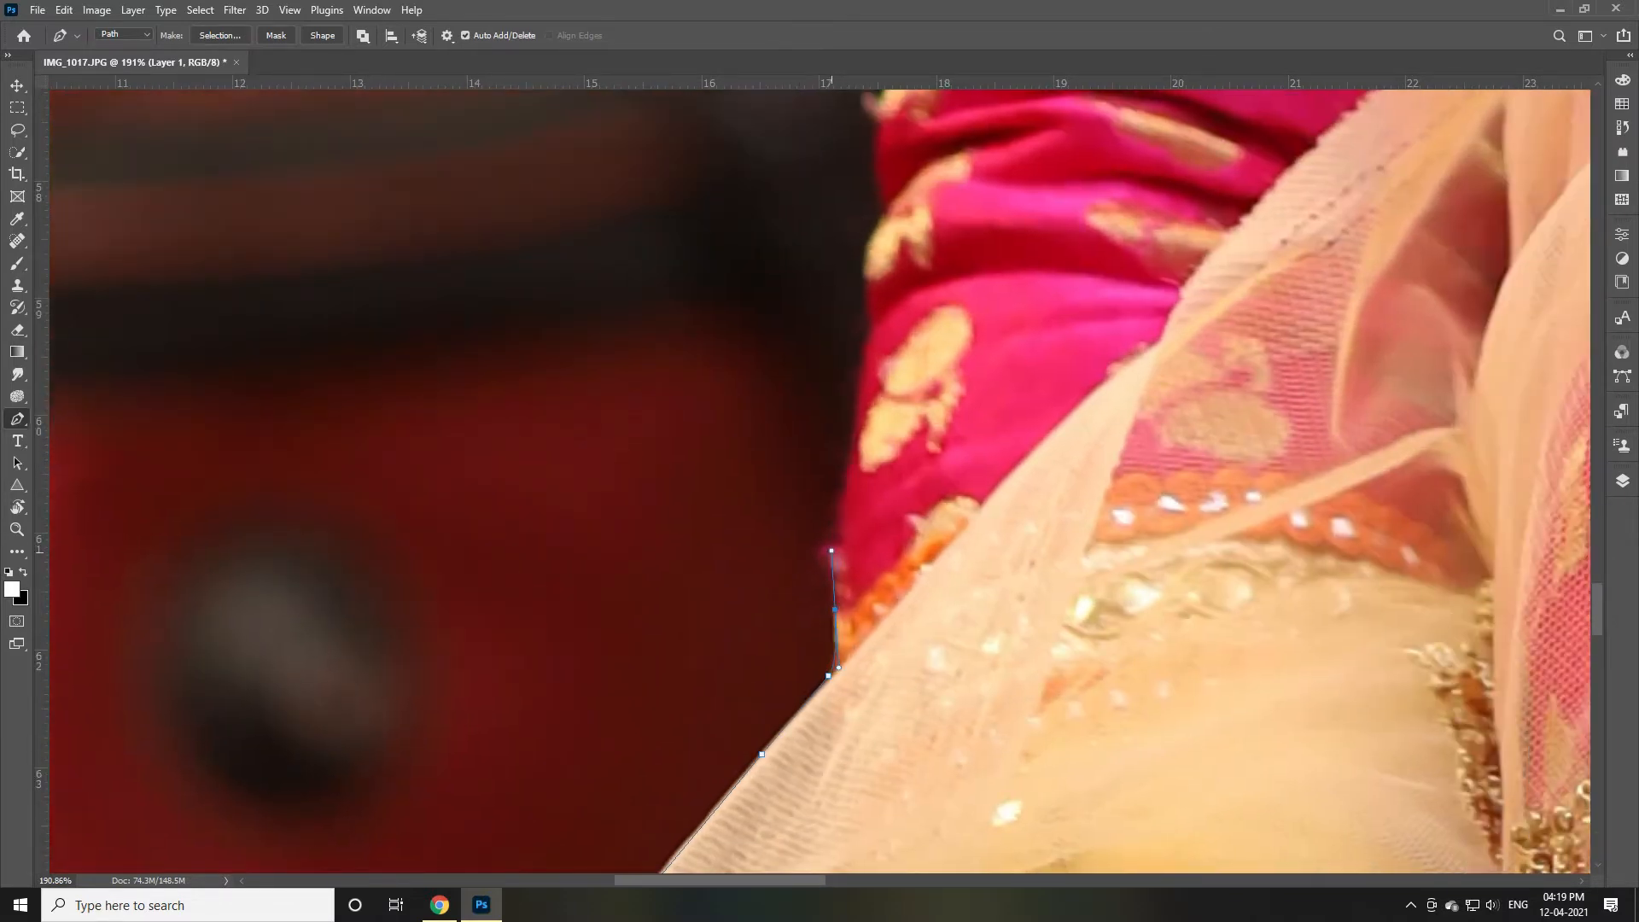
{"action": "scroll", "coordinate": [832, 555], "scroll_direction": "up", "scroll_amount": 1}
{"action": "left_click", "coordinate": [850, 595]}
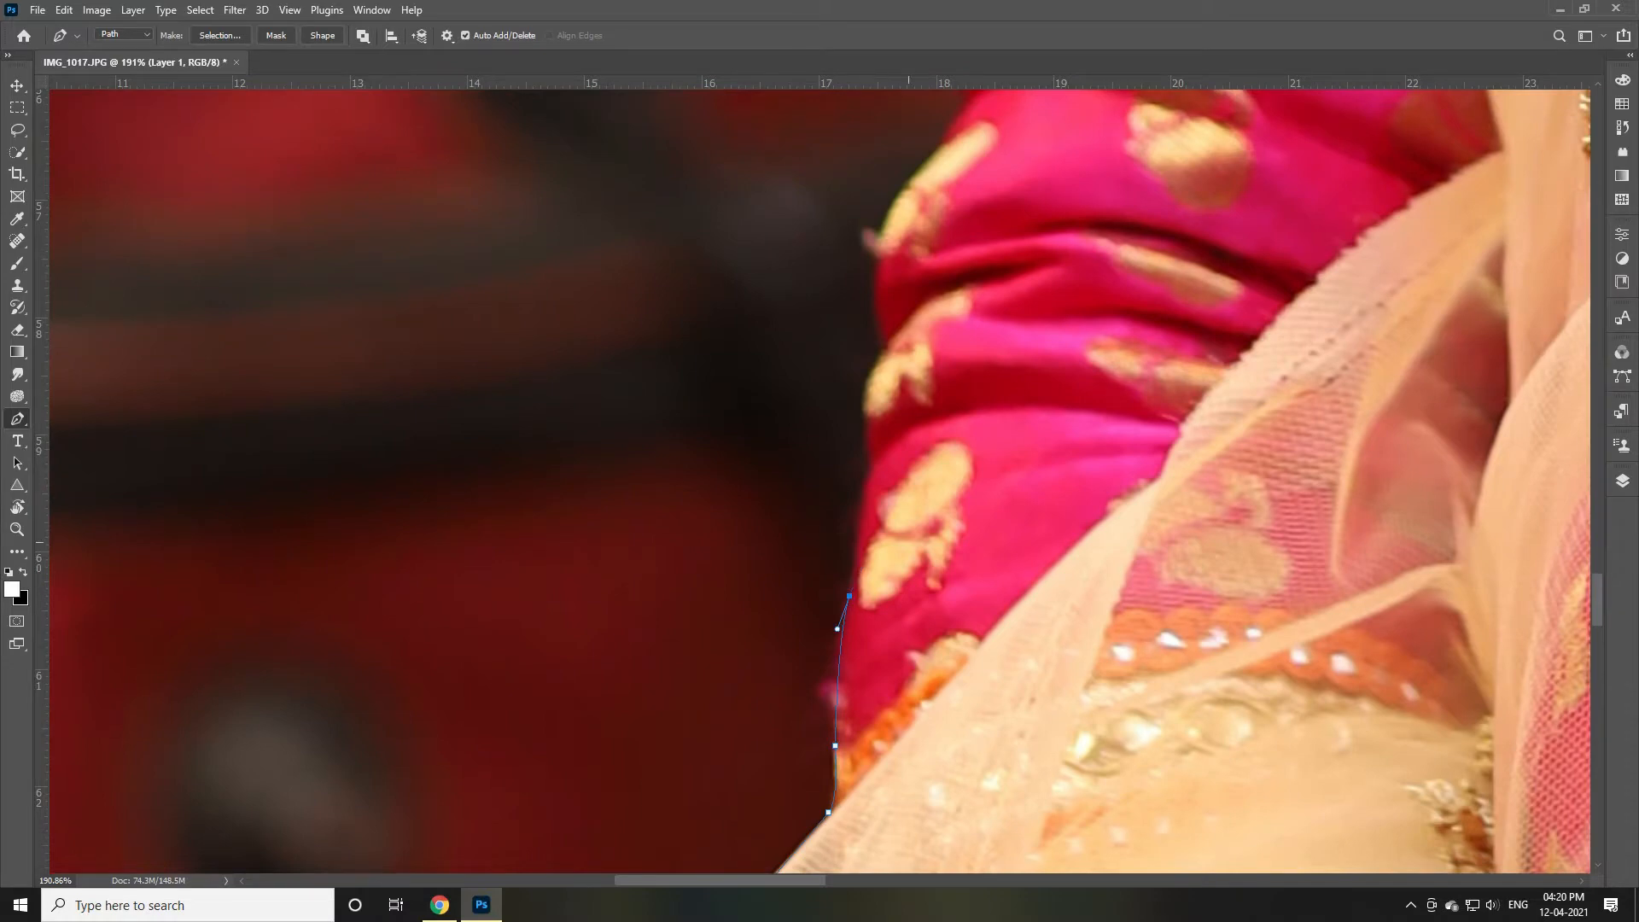
Trace the lower sleeve's outer edge past the first gold motifs to the deep fabric crease
{"action": "left_click_drag", "start_coordinate": [871, 467], "coordinate": [881, 436]}
{"action": "left_click", "coordinate": [872, 467], "text": "alt"}
{"action": "left_click_drag", "start_coordinate": [883, 352], "coordinate": [913, 316]}
{"action": "scroll", "coordinate": [820, 429], "scroll_direction": "up", "scroll_amount": 2}
{"action": "scroll", "coordinate": [819, 429], "scroll_direction": "right", "scroll_amount": 2}
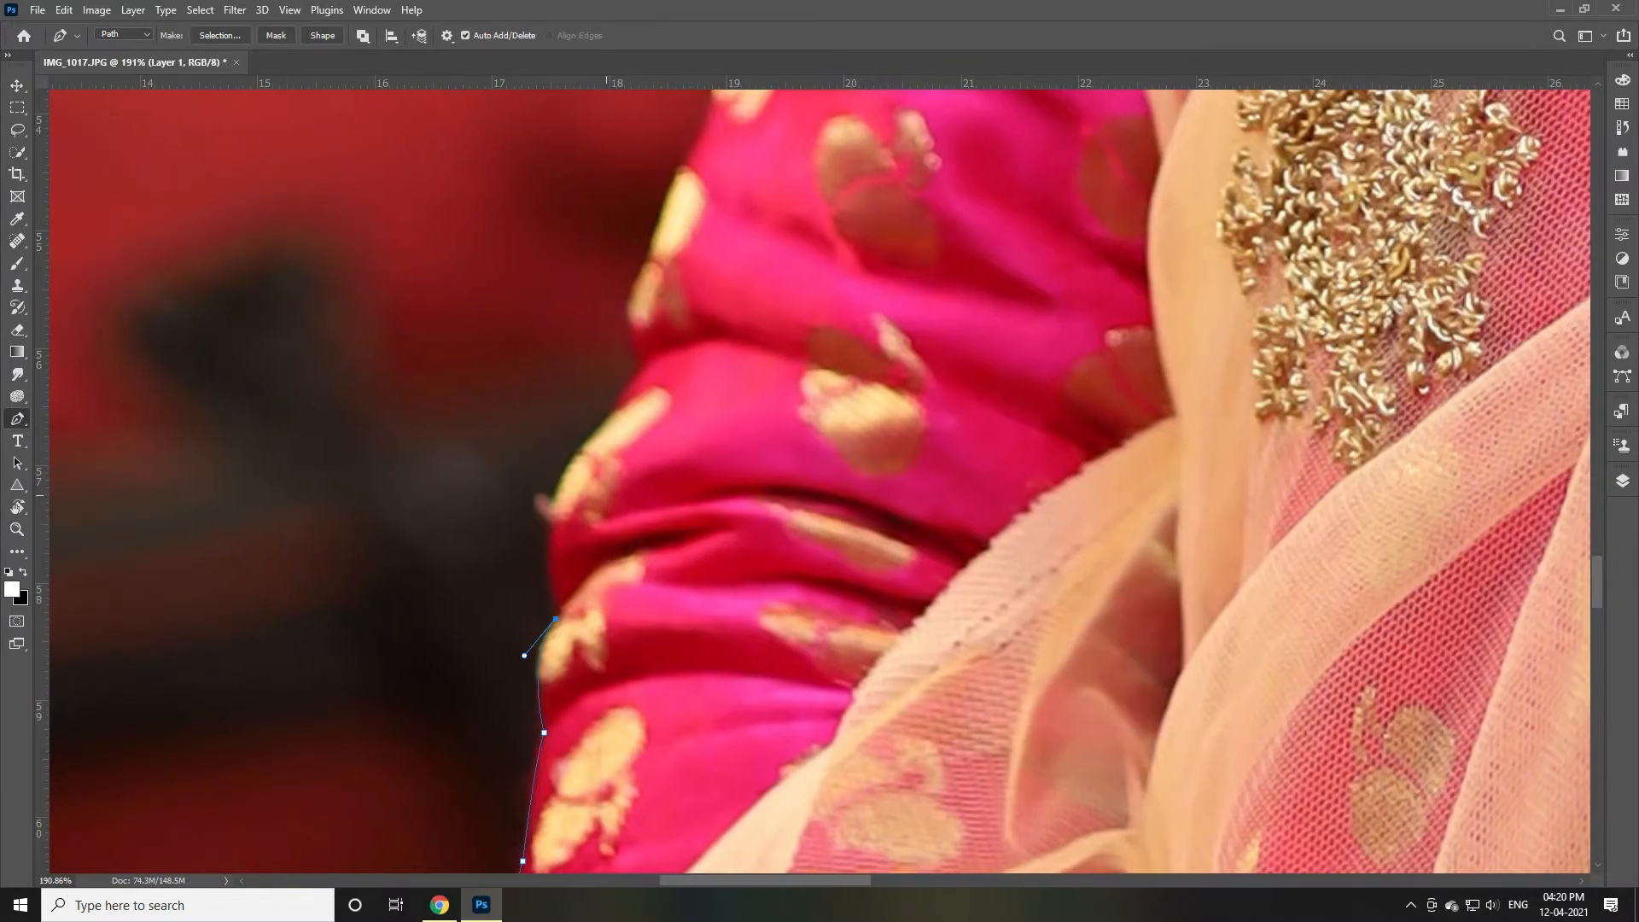
Continue the path around the gathered bulge of the sleeve above the deep crease
{"action": "left_click_drag", "start_coordinate": [611, 413], "coordinate": [711, 318]}
{"action": "left_click_drag", "start_coordinate": [642, 370], "coordinate": [655, 360]}
{"action": "left_click_drag", "start_coordinate": [648, 260], "coordinate": [684, 214]}
{"action": "left_click", "coordinate": [647, 260], "text": "alt"}
Trace the mid-sleeve edge past the gold motifs against the blurred yellow background
{"action": "scroll", "coordinate": [649, 261], "scroll_direction": "up", "scroll_amount": 6}
{"action": "mouse_move", "coordinate": [712, 618]}
{"action": "left_mouse_down"}
{"action": "mouse_move", "coordinate": [809, 442]}
{"action": "mouse_move", "coordinate": [732, 610]}
{"action": "left_mouse_up"}
{"action": "left_click", "coordinate": [711, 642], "text": "alt"}
{"action": "left_click_drag", "start_coordinate": [754, 533], "coordinate": [845, 402]}
{"action": "left_click", "coordinate": [754, 533], "text": "alt"}
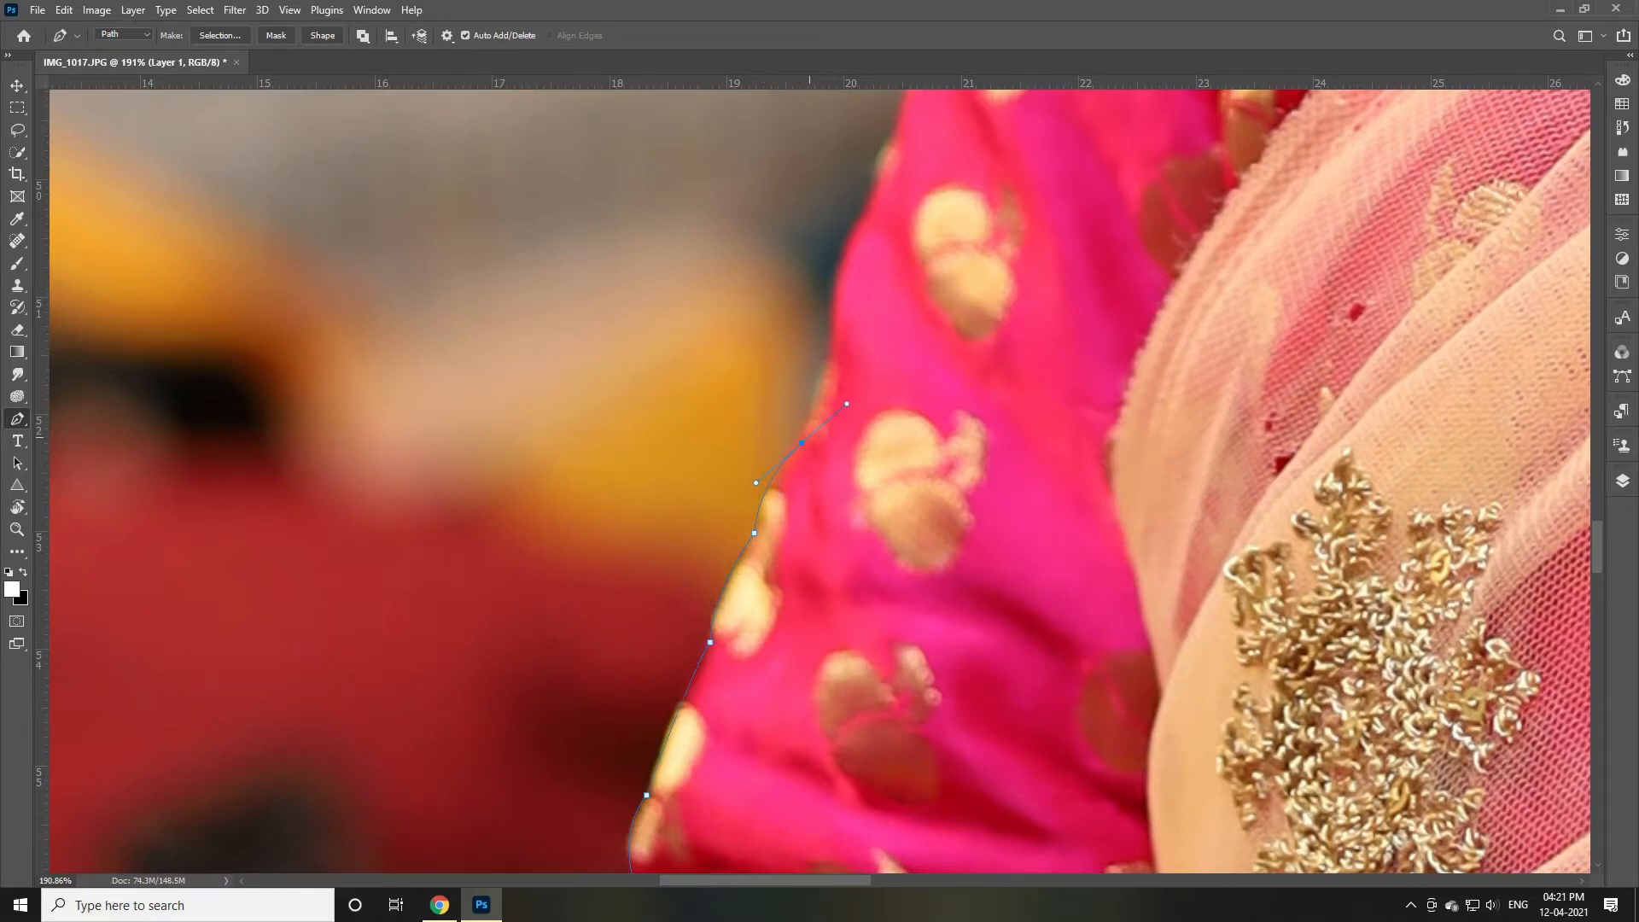
{"action": "left_click", "coordinate": [802, 443], "text": "alt"}
Extend the path up the sleeve's outer edge above the yellow background area
{"action": "scroll", "coordinate": [803, 445], "scroll_direction": "up", "scroll_amount": 9}
{"action": "left_click_drag", "start_coordinate": [829, 565], "coordinate": [837, 535]}
{"action": "left_click", "coordinate": [829, 565], "text": "alt"}
{"action": "left_click_drag", "start_coordinate": [867, 415], "coordinate": [907, 365]}
{"action": "left_click", "coordinate": [866, 415], "text": "alt"}
Follow the upper arm's sleeve edge around its next outward bulge with curved anchor points
{"action": "scroll", "coordinate": [869, 417], "scroll_direction": "up", "scroll_amount": 12}
{"action": "scroll", "coordinate": [888, 461], "scroll_direction": "down", "scroll_amount": 1}
{"action": "left_click_drag", "start_coordinate": [922, 524], "coordinate": [939, 464]}
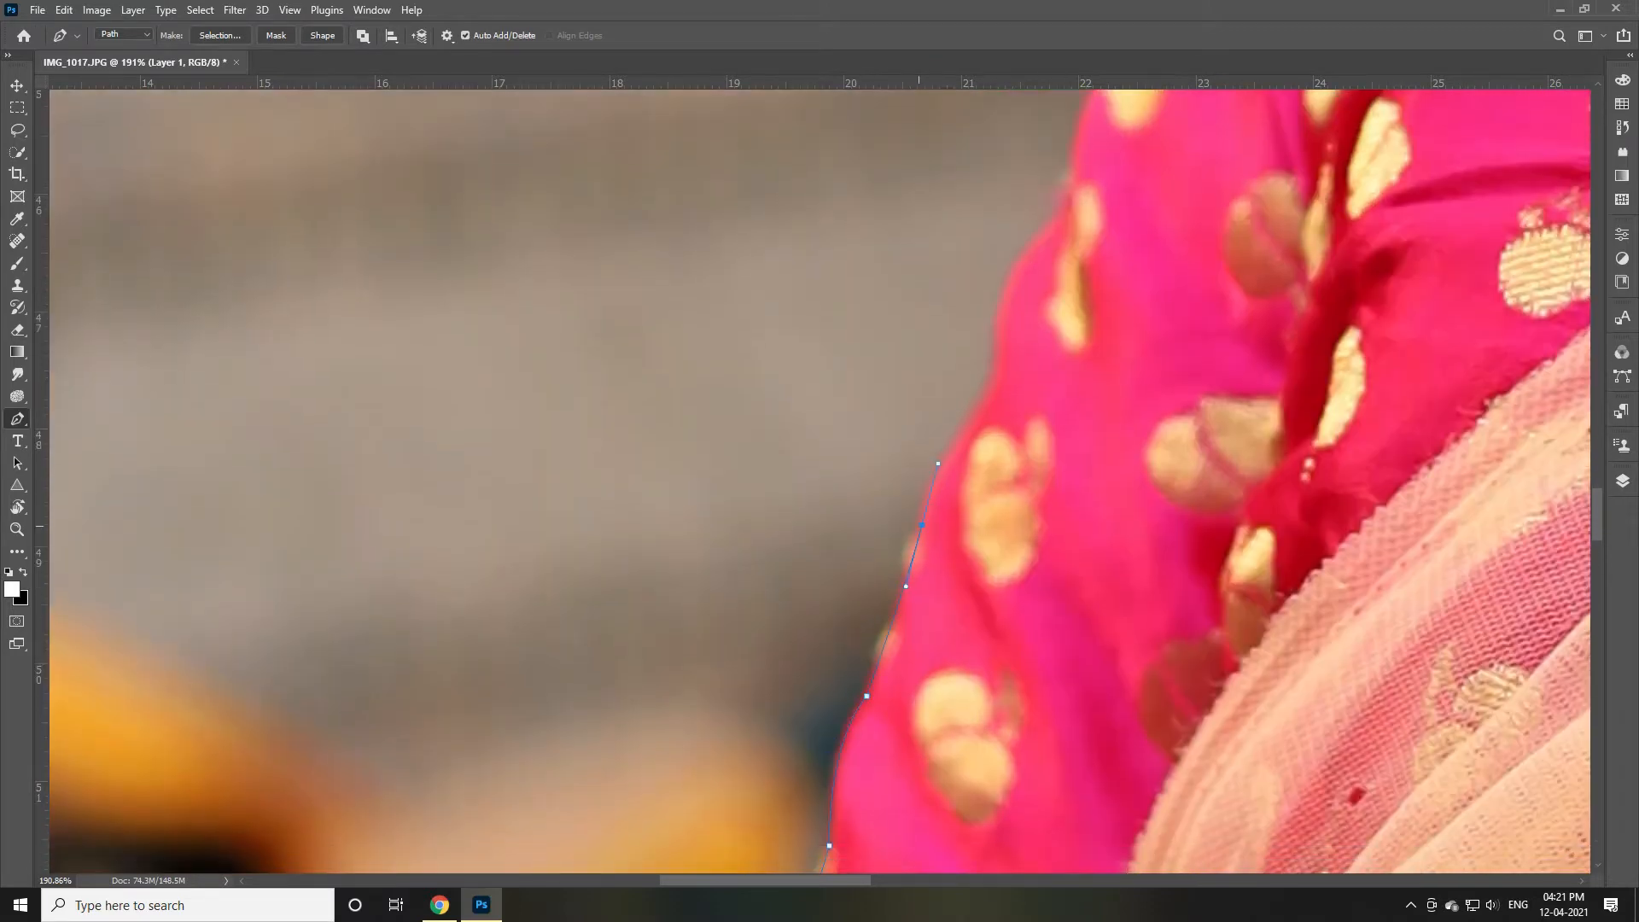
{"action": "left_click", "coordinate": [976, 407], "text": "alt"}
{"action": "scroll", "coordinate": [974, 409], "scroll_direction": "right", "scroll_amount": 18}
{"action": "scroll", "coordinate": [974, 409], "scroll_direction": "up", "scroll_amount": 12}
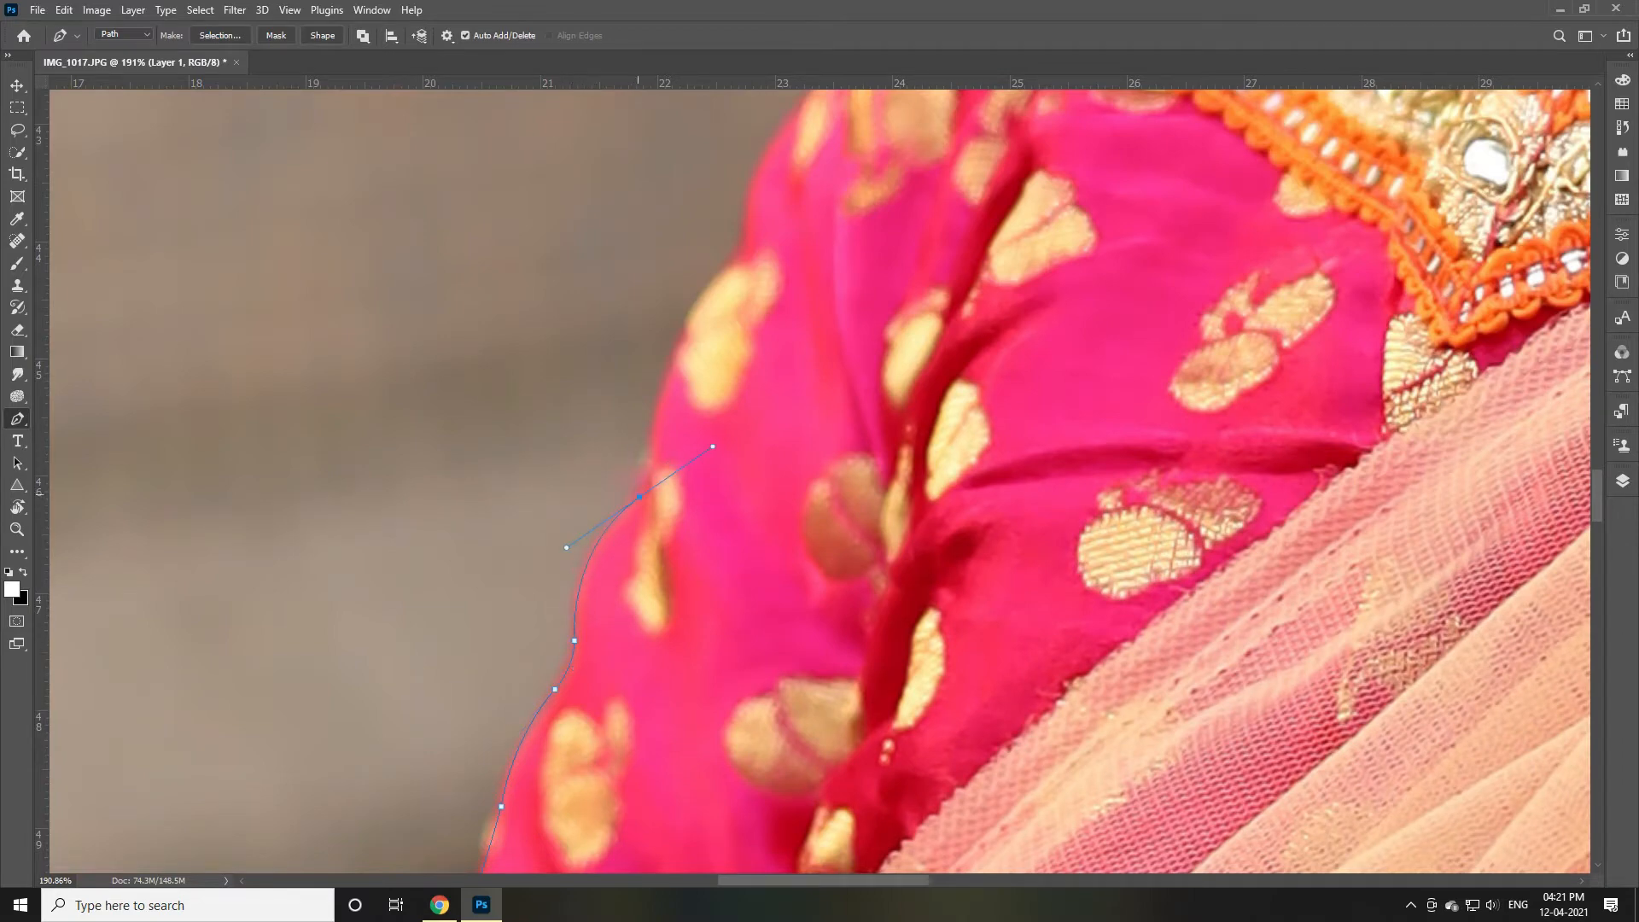
Trace the sleeve edge around the gold motif on the upper arm below the shoulder
{"action": "scroll", "coordinate": [819, 478], "scroll_direction": "up", "scroll_amount": 8}
{"action": "left_click", "coordinate": [678, 531], "text": "alt"}
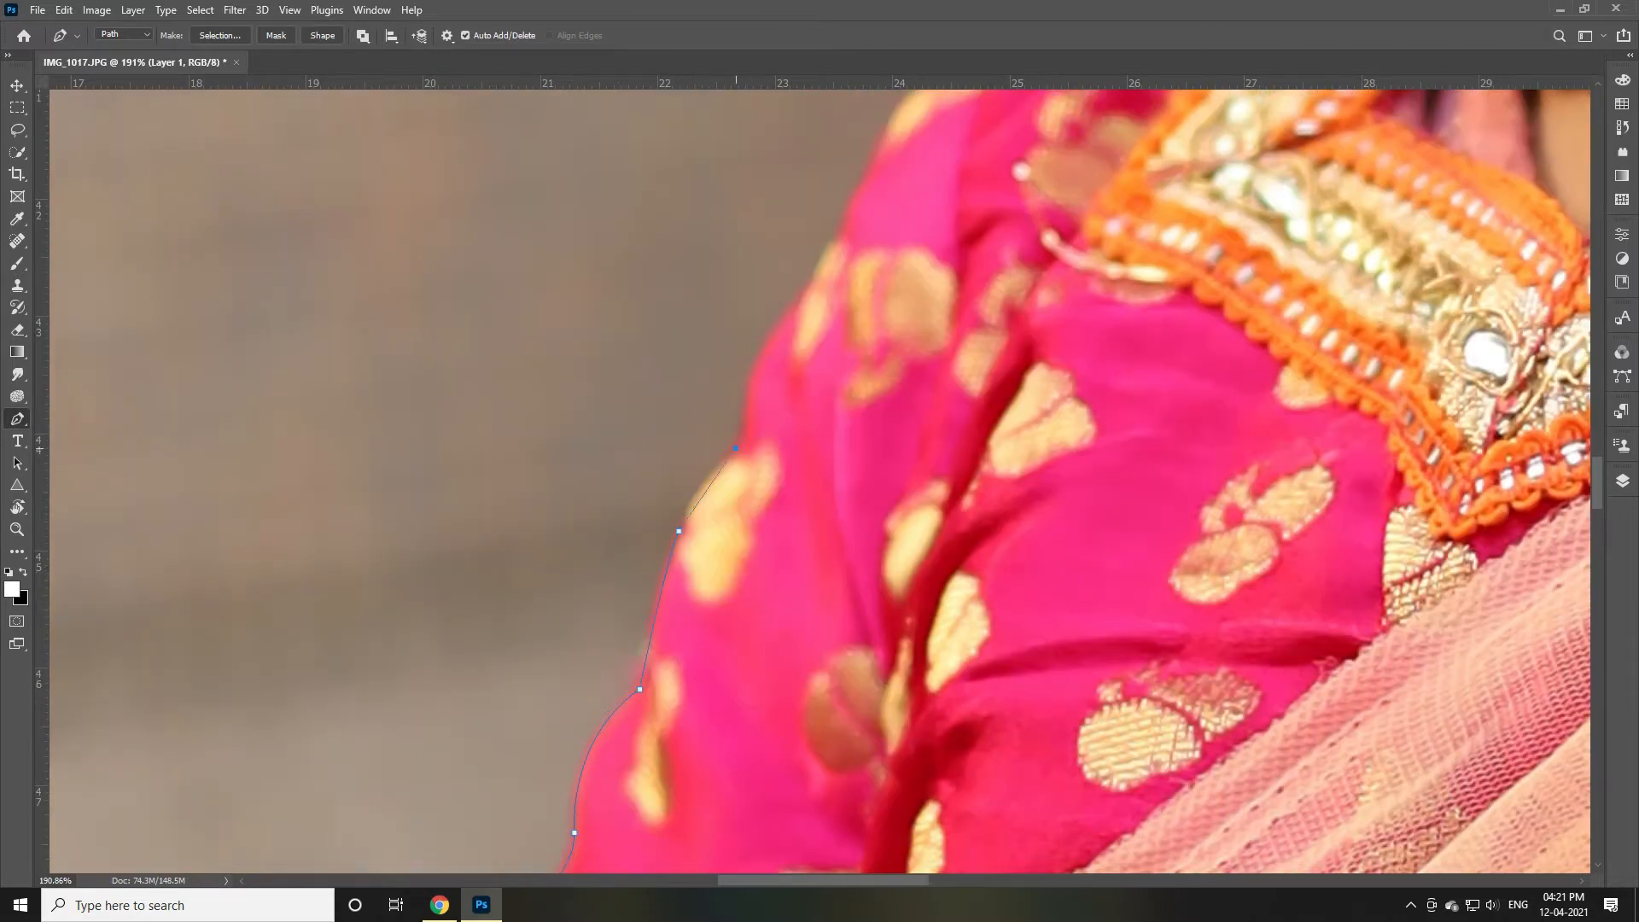
{"action": "left_click_drag", "start_coordinate": [736, 448], "coordinate": [766, 422]}
{"action": "left_click", "coordinate": [736, 448], "text": "alt"}
{"action": "scroll", "coordinate": [621, 679], "scroll_direction": "up", "scroll_amount": 5}
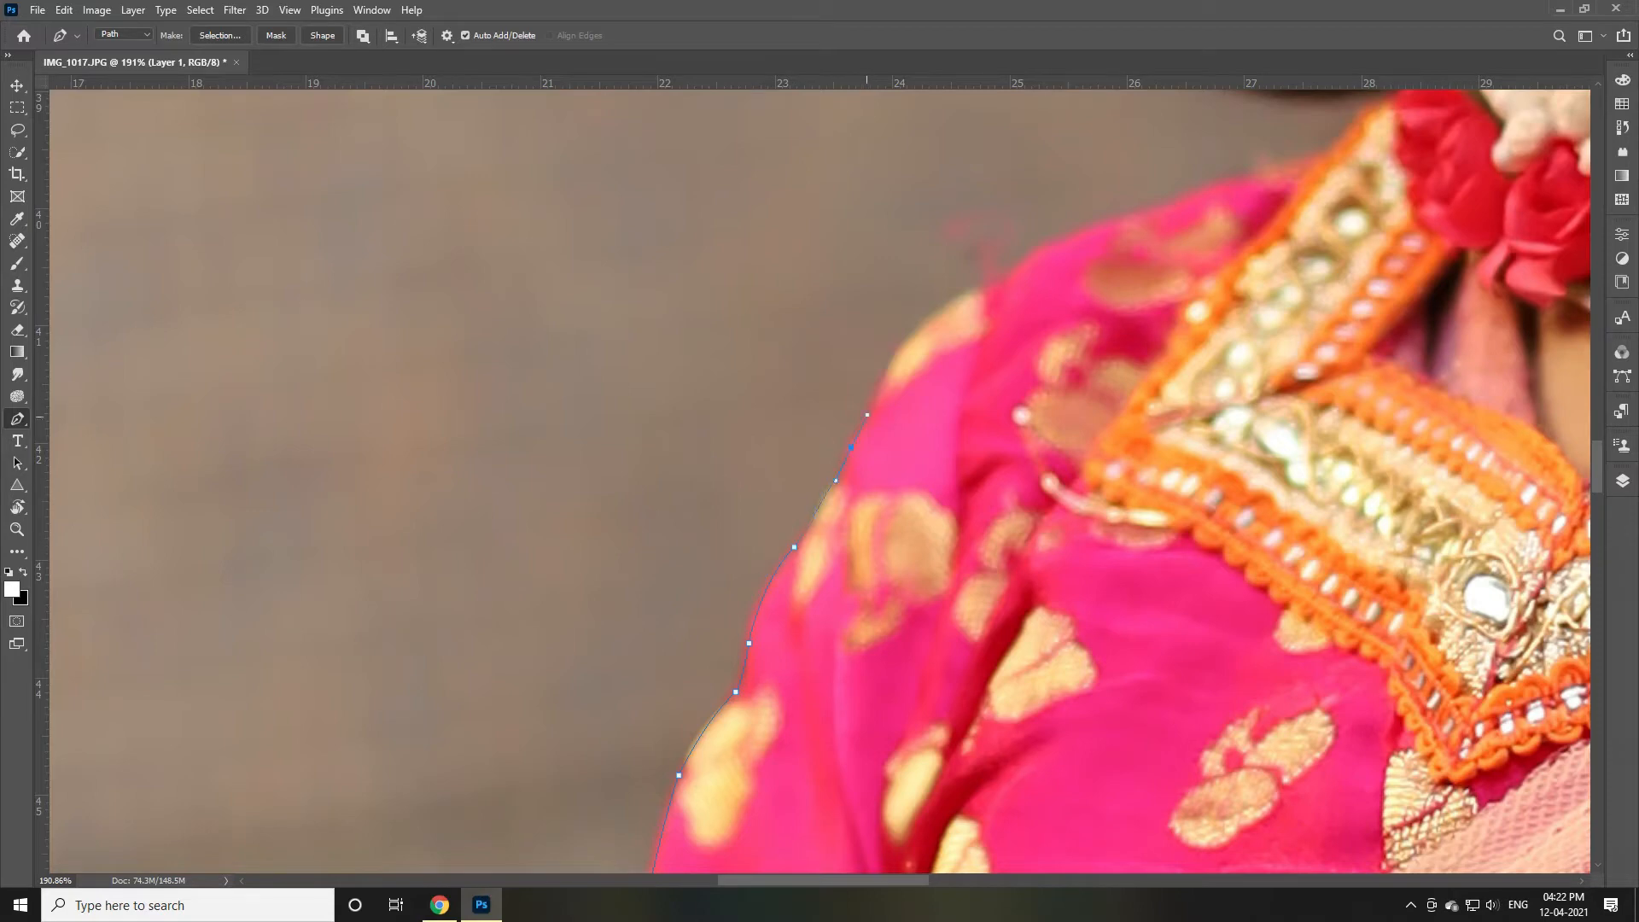
Trace the path up the outer curve of the shoulder to the gold motif near its top
{"action": "left_click_drag", "start_coordinate": [867, 416], "coordinate": [870, 402]}
{"action": "left_click", "coordinate": [852, 448], "text": "alt"}
{"action": "scroll", "coordinate": [721, 485], "scroll_direction": "right", "scroll_amount": 3}
{"action": "scroll", "coordinate": [721, 485], "scroll_direction": "up", "scroll_amount": 2}
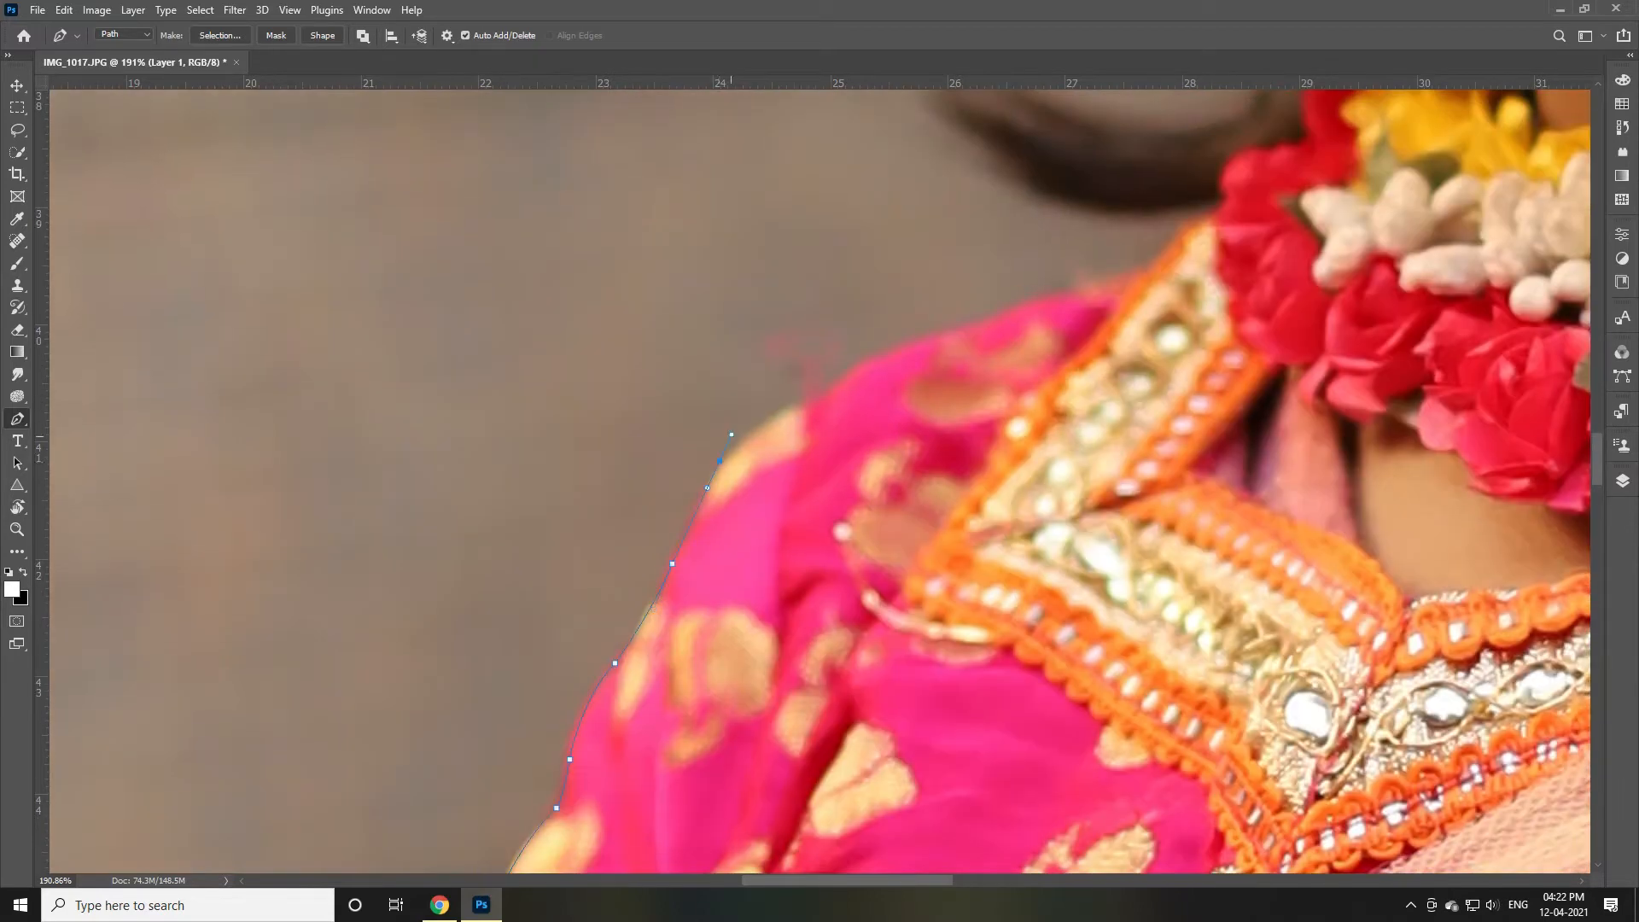
{"action": "left_click_drag", "start_coordinate": [700, 499], "coordinate": [714, 453]}
{"action": "left_click", "coordinate": [700, 498], "text": "alt"}
Extend the path over the top of the shoulder towards the embroidered neckline
{"action": "left_click_drag", "start_coordinate": [806, 404], "coordinate": [876, 386]}
{"action": "left_click", "coordinate": [806, 403], "text": "alt"}
{"action": "scroll", "coordinate": [806, 404], "scroll_direction": "right", "scroll_amount": 5}
{"action": "left_click", "coordinate": [570, 367], "text": "alt"}
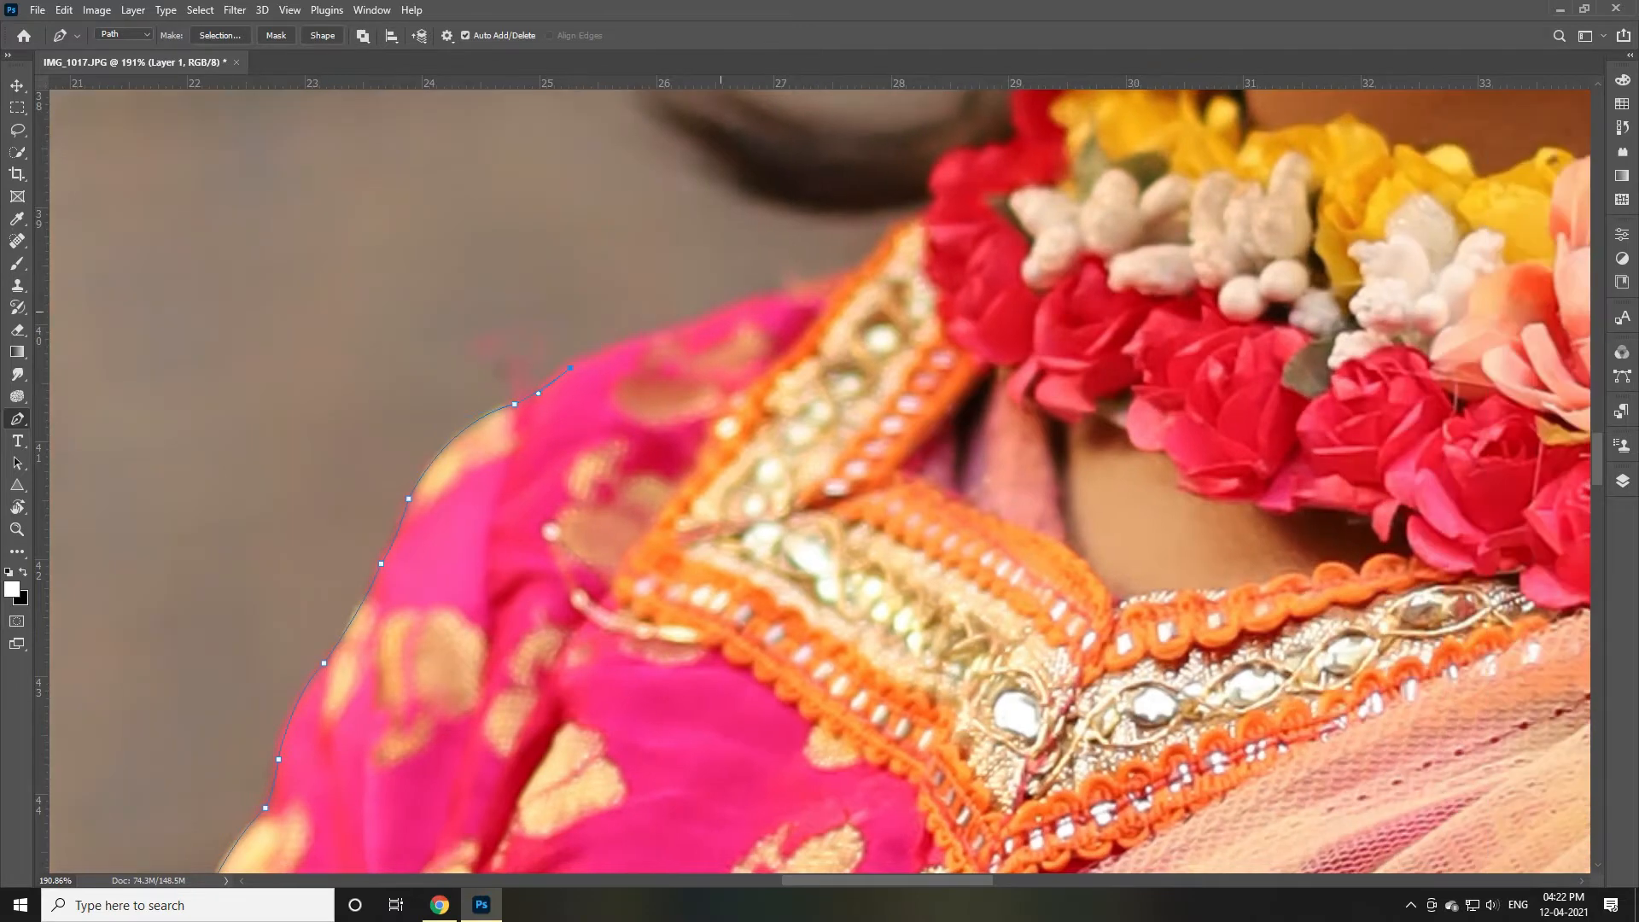
{"action": "left_click", "coordinate": [726, 310], "text": "alt"}
Continue the path past the orange embroidered neckline border to the red flowers of the garland
{"action": "scroll", "coordinate": [727, 310], "scroll_direction": "right", "scroll_amount": 4}
{"action": "scroll", "coordinate": [817, 704], "scroll_direction": "up", "scroll_amount": 7}
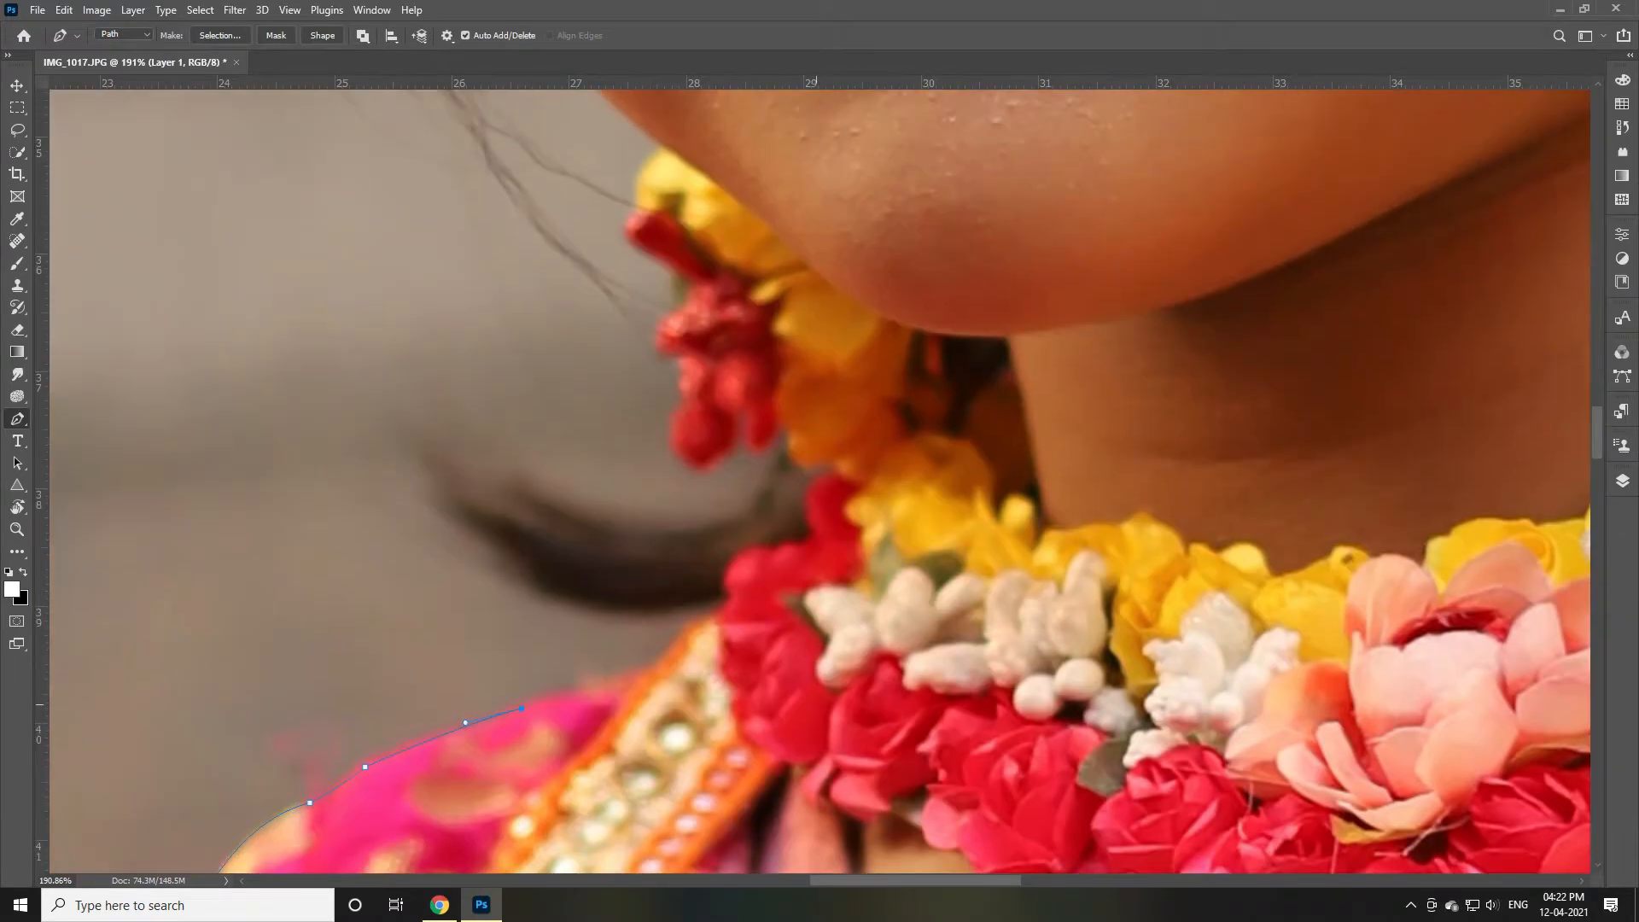
{"action": "left_click_drag", "start_coordinate": [644, 673], "coordinate": [657, 669]}
{"action": "left_click_drag", "start_coordinate": [724, 603], "coordinate": [736, 598]}
Trace the path around the dark lock of hair sticking out beside the garland
{"action": "left_click_drag", "start_coordinate": [580, 602], "coordinate": [543, 590]}
{"action": "left_click_drag", "start_coordinate": [444, 496], "coordinate": [535, 486]}
{"action": "left_click", "coordinate": [518, 477], "text": "alt"}
{"action": "left_click", "coordinate": [624, 531], "text": "alt"}
{"action": "left_click_drag", "start_coordinate": [624, 531], "coordinate": [791, 489]}
{"action": "left_click", "coordinate": [747, 516], "text": "alt"}
Trace the outer edge of the hanging red flowers below the chin
{"action": "scroll", "coordinate": [819, 478], "scroll_direction": "up", "scroll_amount": 3}
{"action": "left_click_drag", "start_coordinate": [782, 680], "coordinate": [679, 653]}
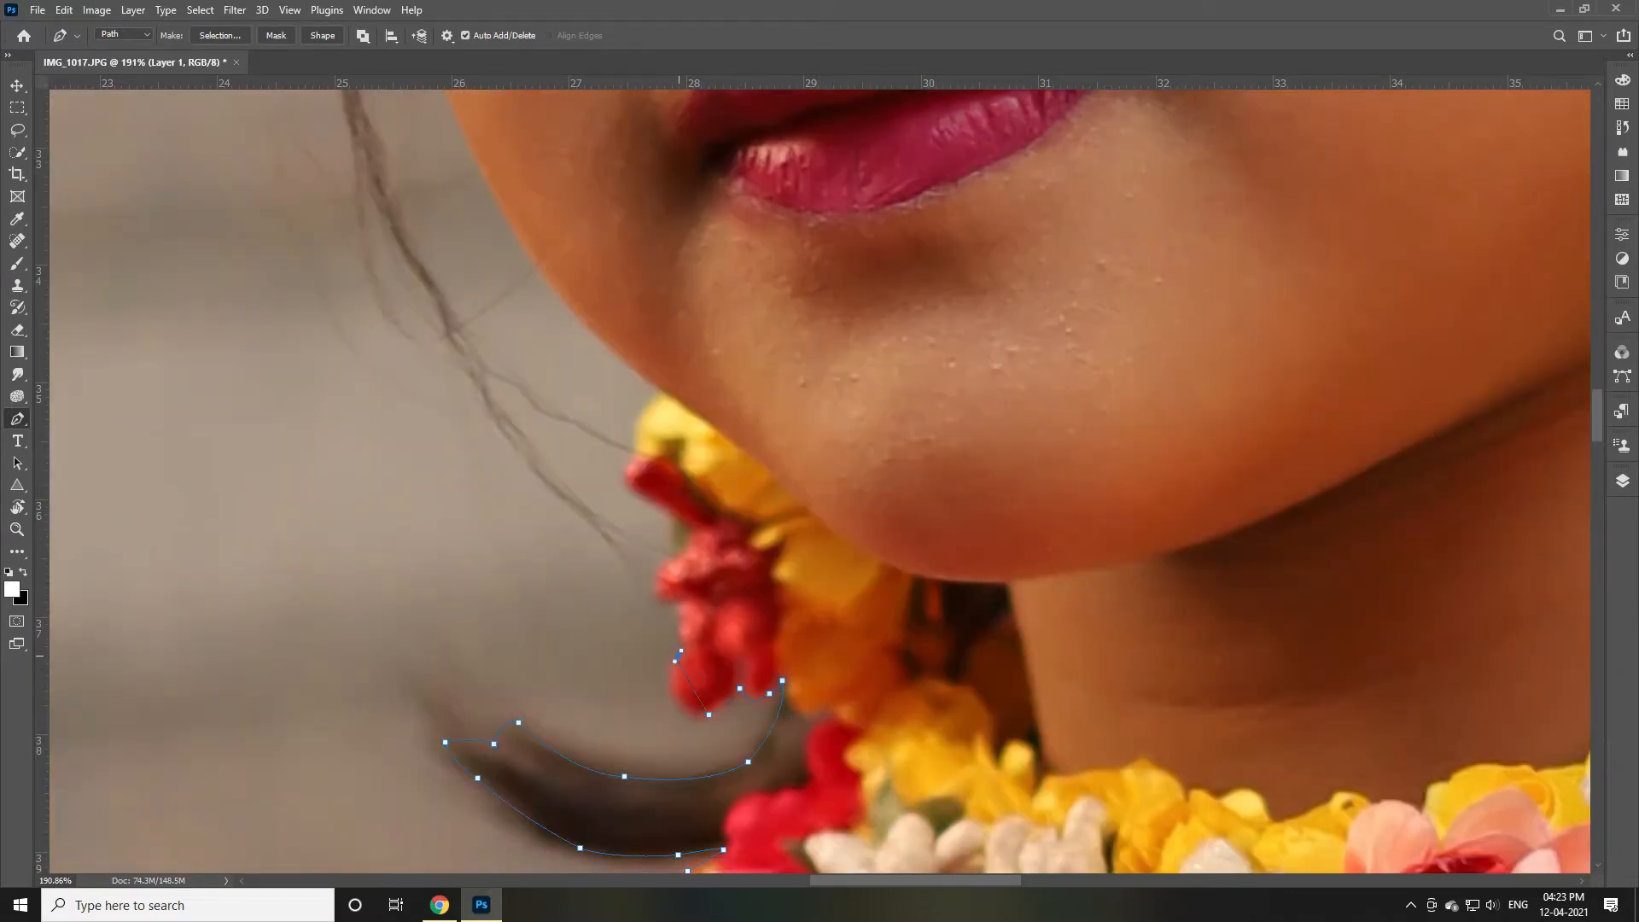
{"action": "left_click", "coordinate": [675, 602]}
{"action": "scroll", "coordinate": [820, 481], "scroll_direction": "up", "scroll_amount": 4}
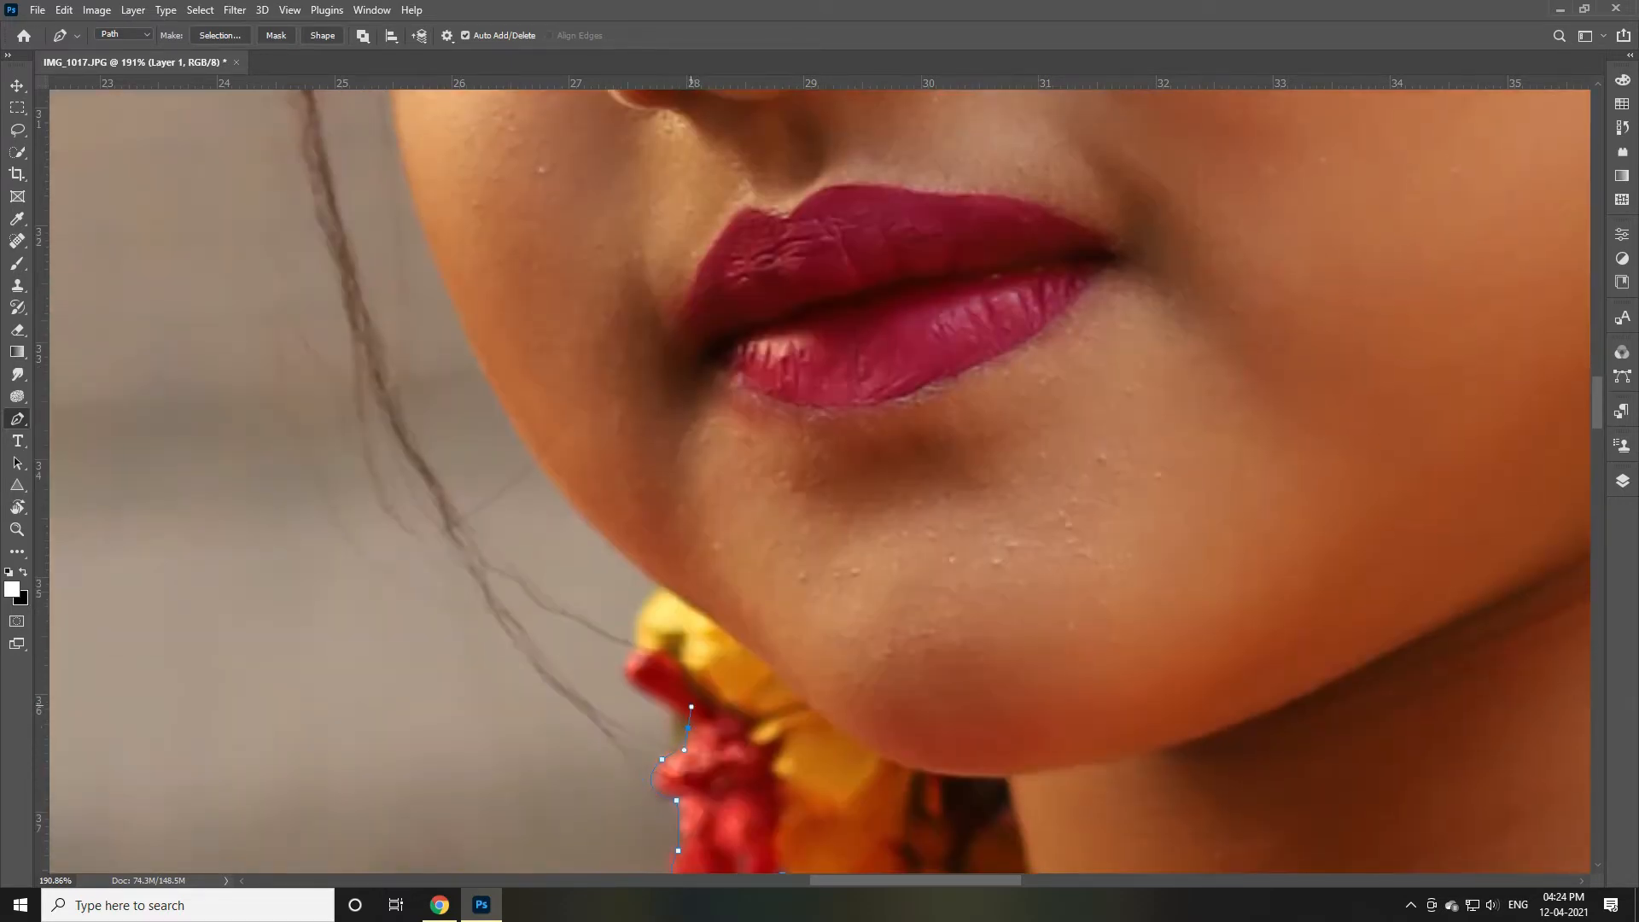
{"action": "left_click", "coordinate": [689, 728], "text": "alt"}
Outline the red bud and the yellow flower up to where they meet the jaw
{"action": "left_click", "coordinate": [630, 661]}
{"action": "left_click", "coordinate": [635, 621]}
{"action": "left_click_drag", "start_coordinate": [661, 585], "coordinate": [677, 573]}
{"action": "scroll", "coordinate": [820, 481], "scroll_direction": "up", "scroll_amount": 3}
{"action": "scroll", "coordinate": [820, 481], "scroll_direction": "left", "scroll_amount": 5}
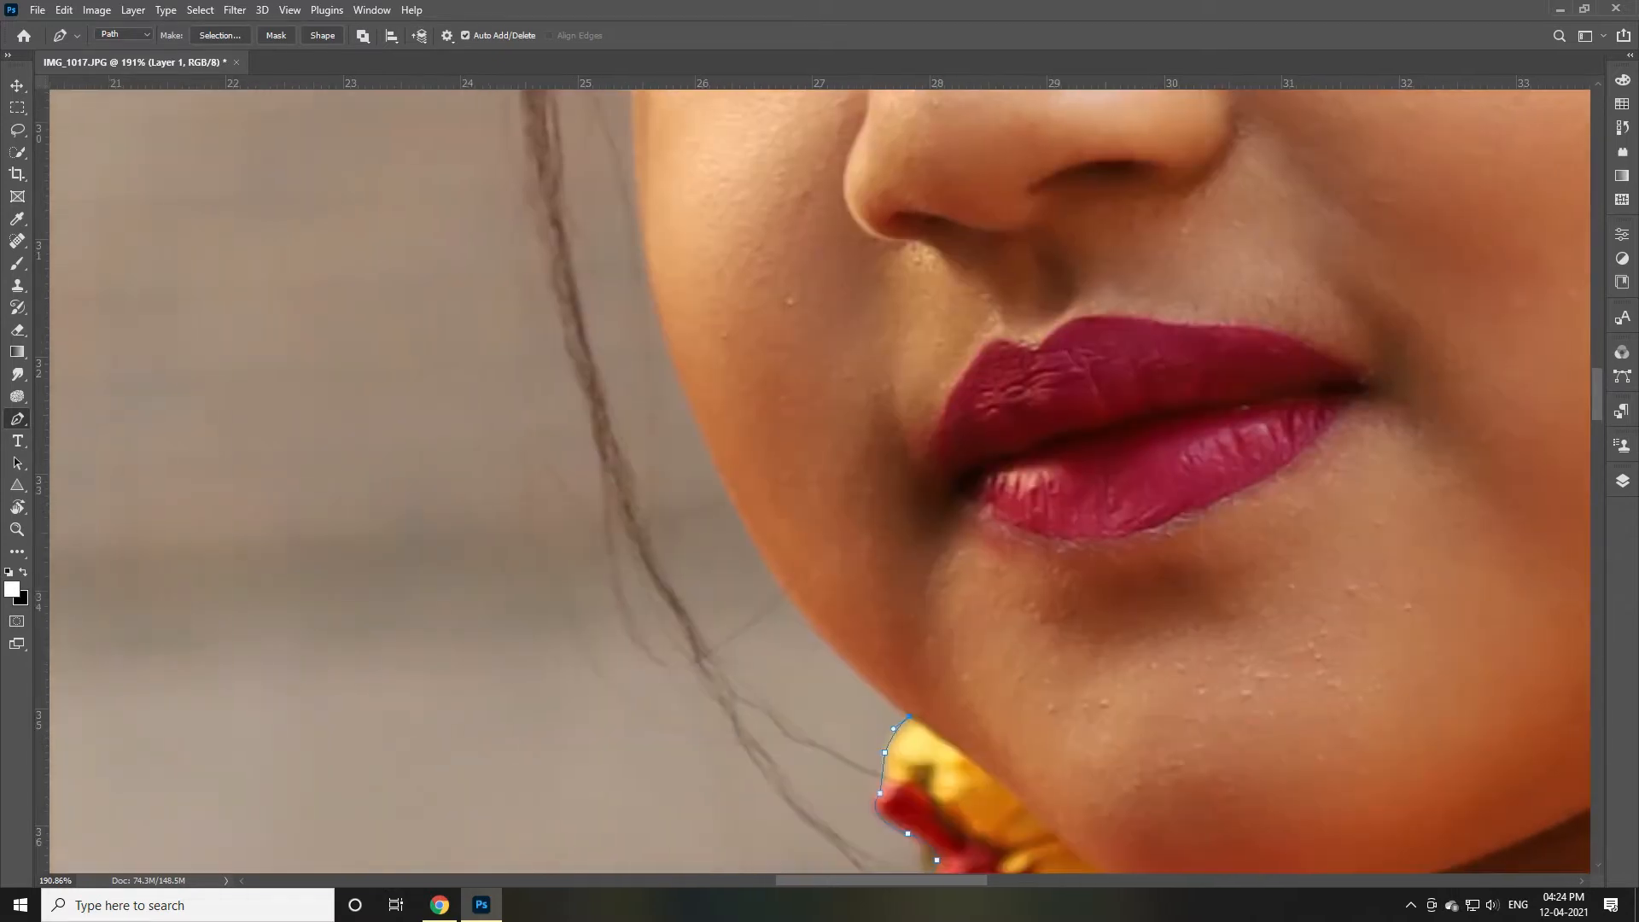
Trace the path along the jawline and up the outer edge of the cheek
{"action": "left_click", "coordinate": [836, 658]}
{"action": "left_click", "coordinate": [803, 609]}
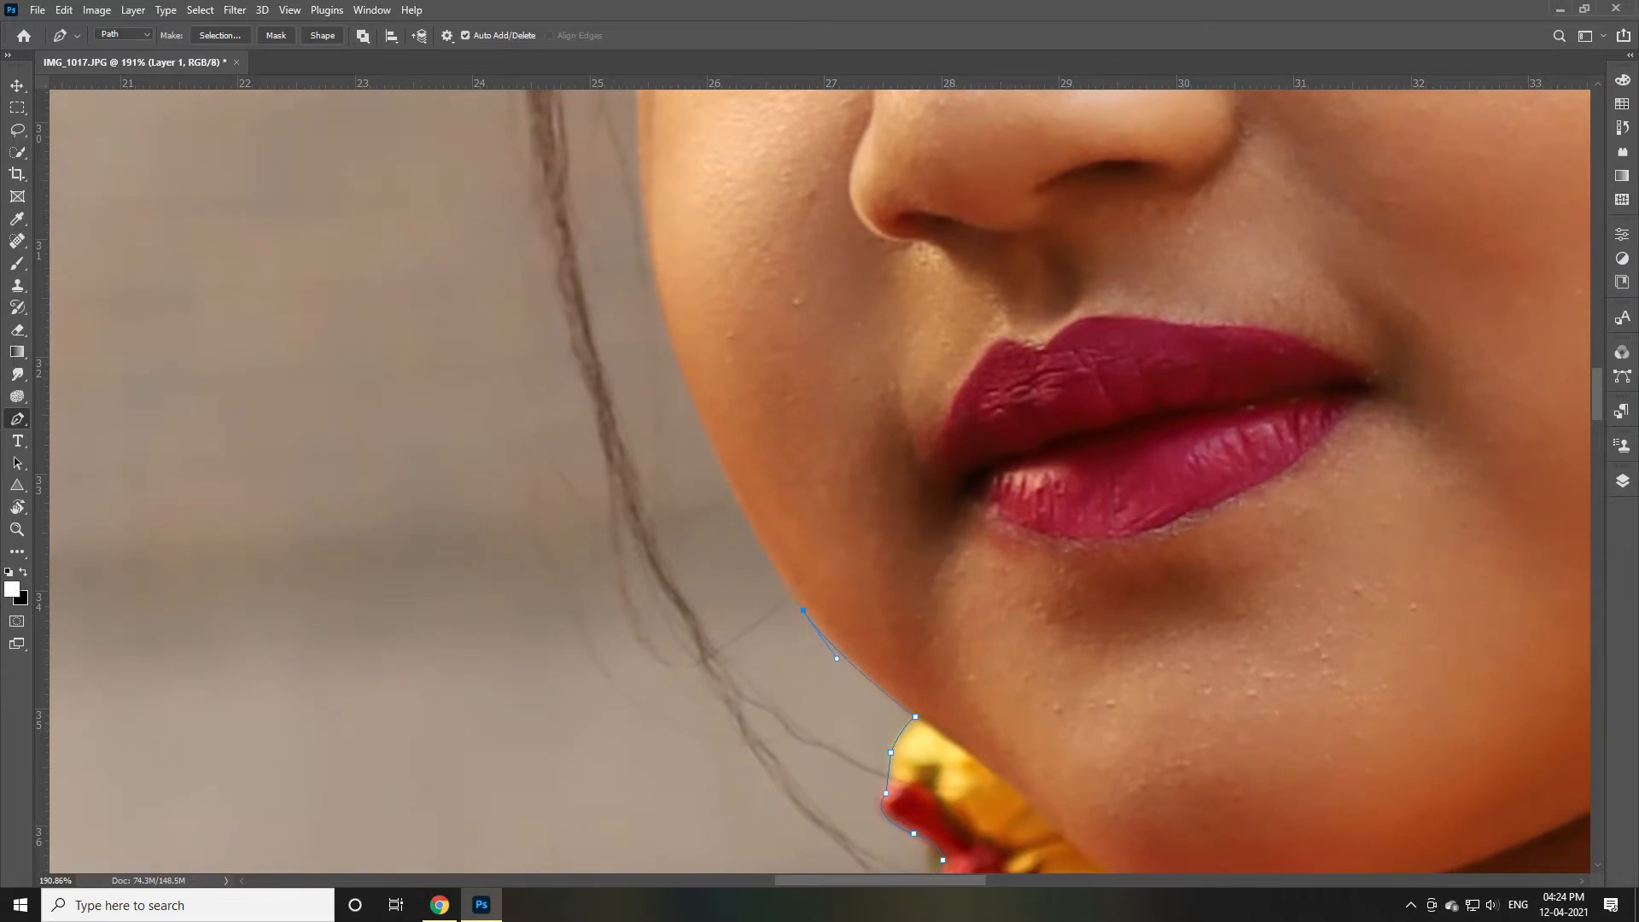
{"action": "scroll", "coordinate": [819, 481], "scroll_direction": "up", "scroll_amount": 3}
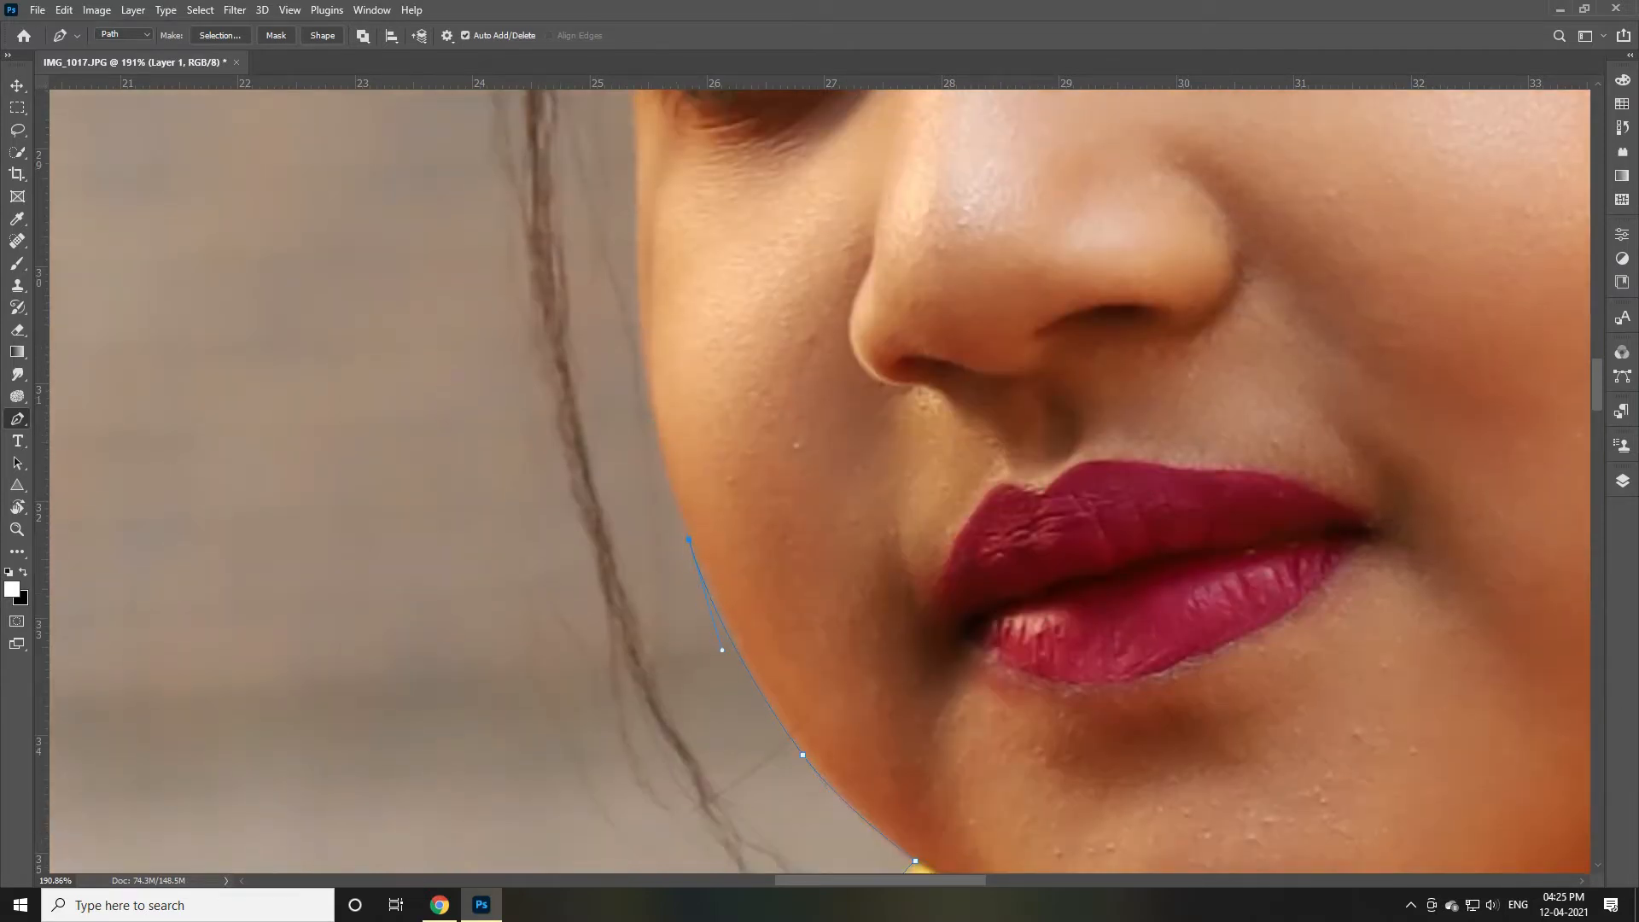
{"action": "scroll", "coordinate": [820, 482], "scroll_direction": "up", "scroll_amount": 6}
{"action": "left_click_drag", "start_coordinate": [638, 603], "coordinate": [630, 457]}
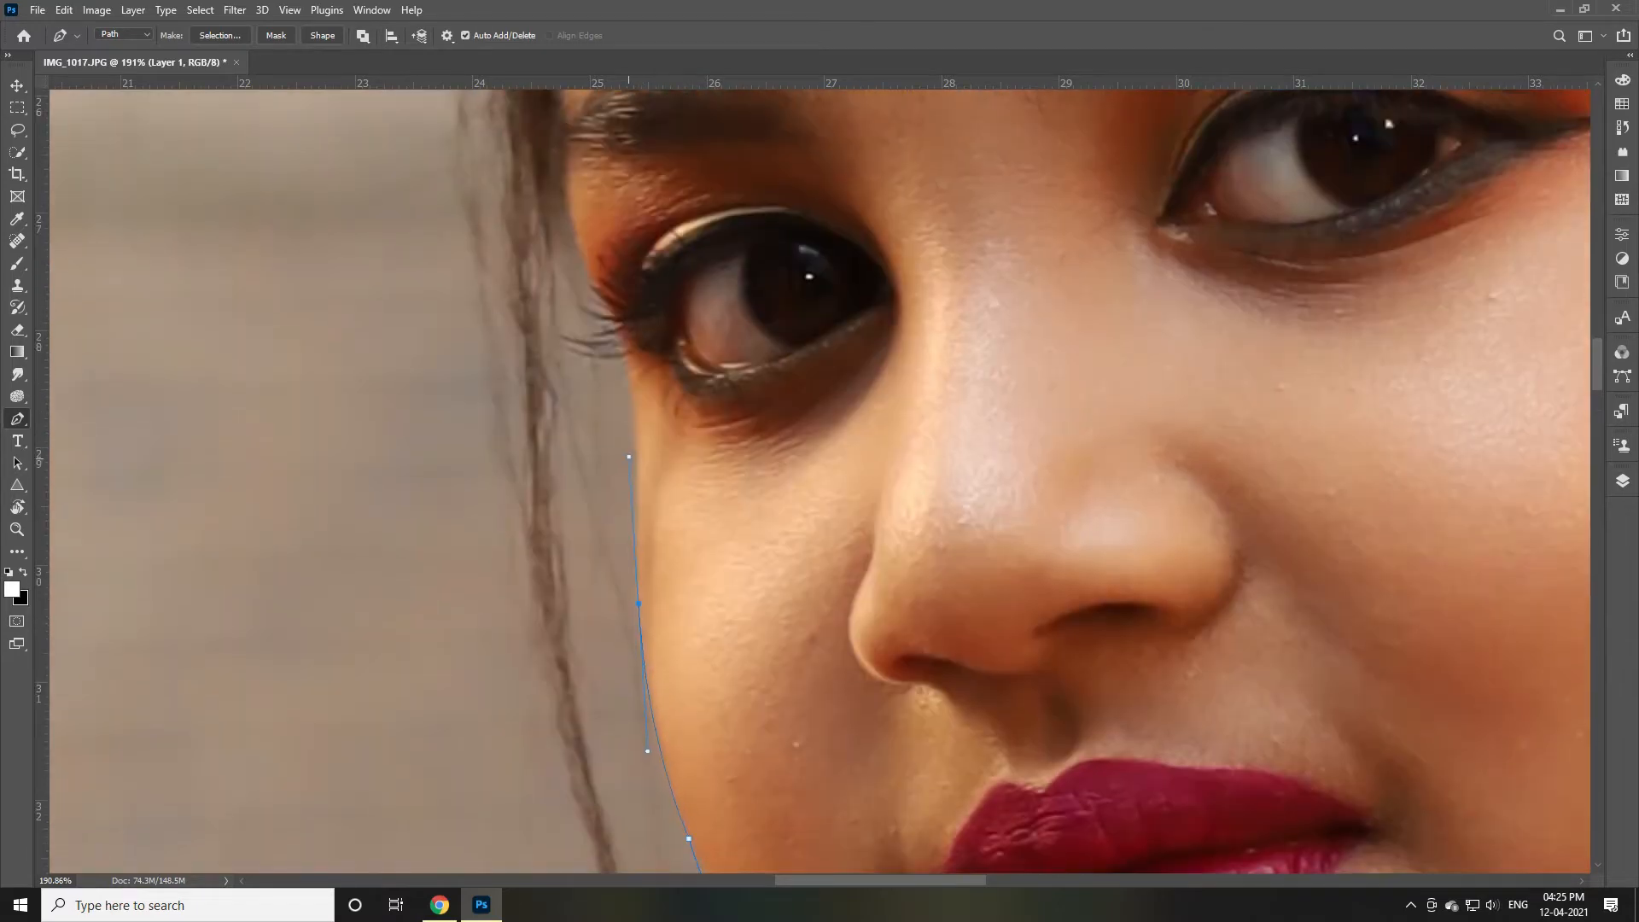
{"action": "left_click", "coordinate": [638, 604], "text": "alt"}
Continue the path up the face edge from the cheek past the outer corner of the eye and its lashes
{"action": "scroll", "coordinate": [639, 603], "scroll_direction": "down", "scroll_amount": 6}
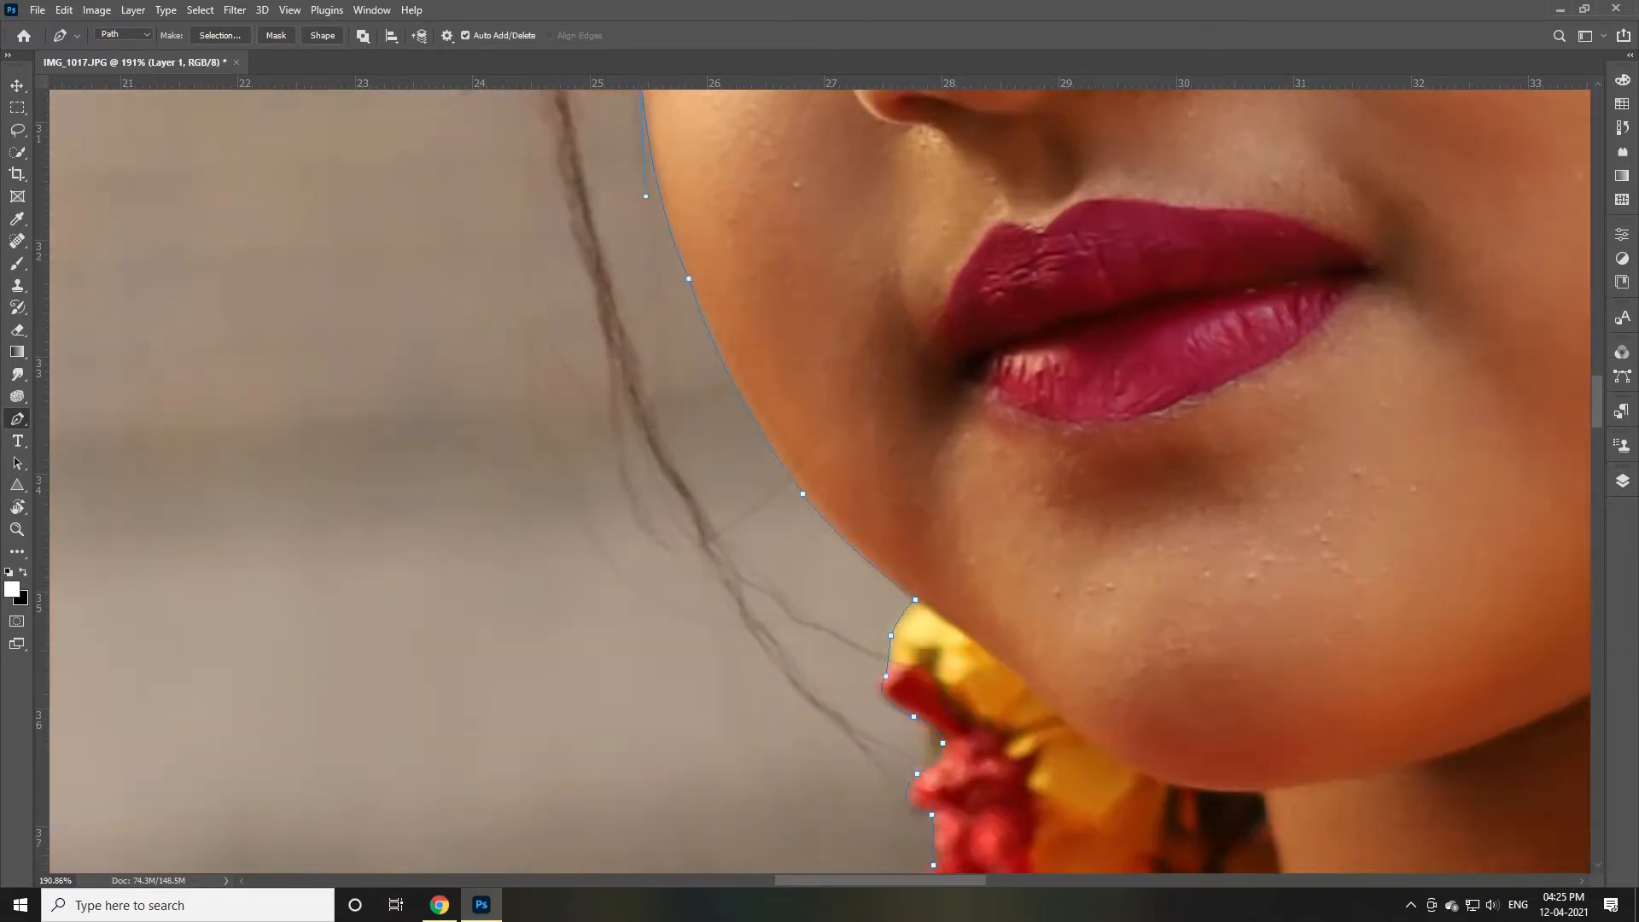
{"action": "scroll", "coordinate": [638, 603], "scroll_direction": "up", "scroll_amount": 5}
{"action": "scroll", "coordinate": [820, 481], "scroll_direction": "up", "scroll_amount": 4}
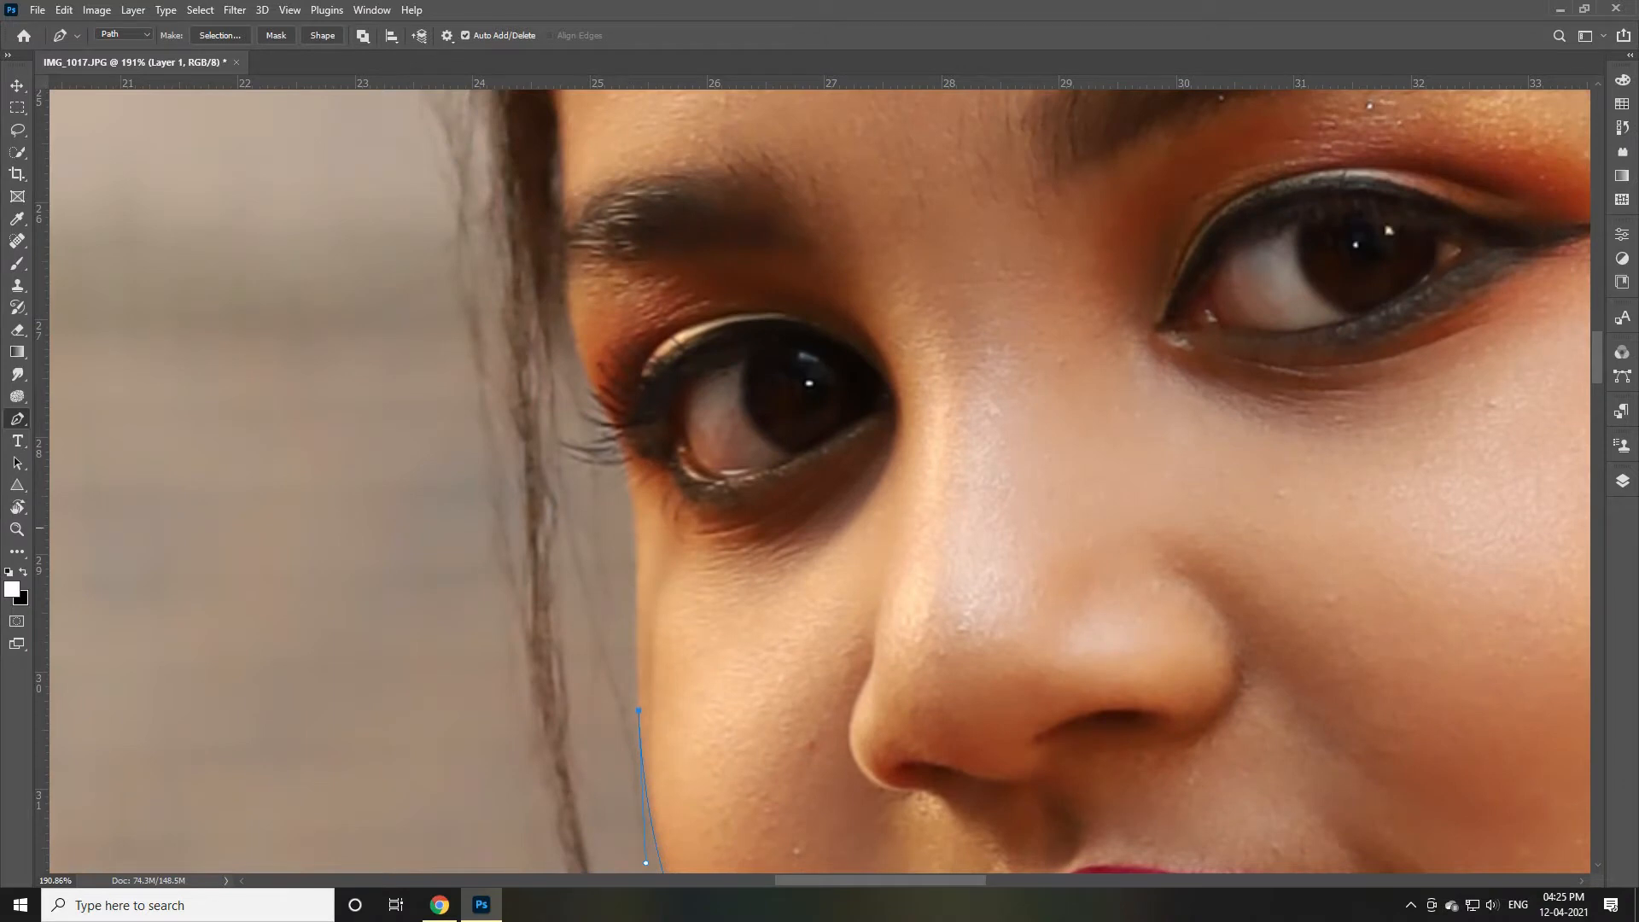
{"action": "scroll", "coordinate": [813, 482], "scroll_direction": "up", "scroll_amount": 1}
{"action": "left_click", "coordinate": [636, 612]}
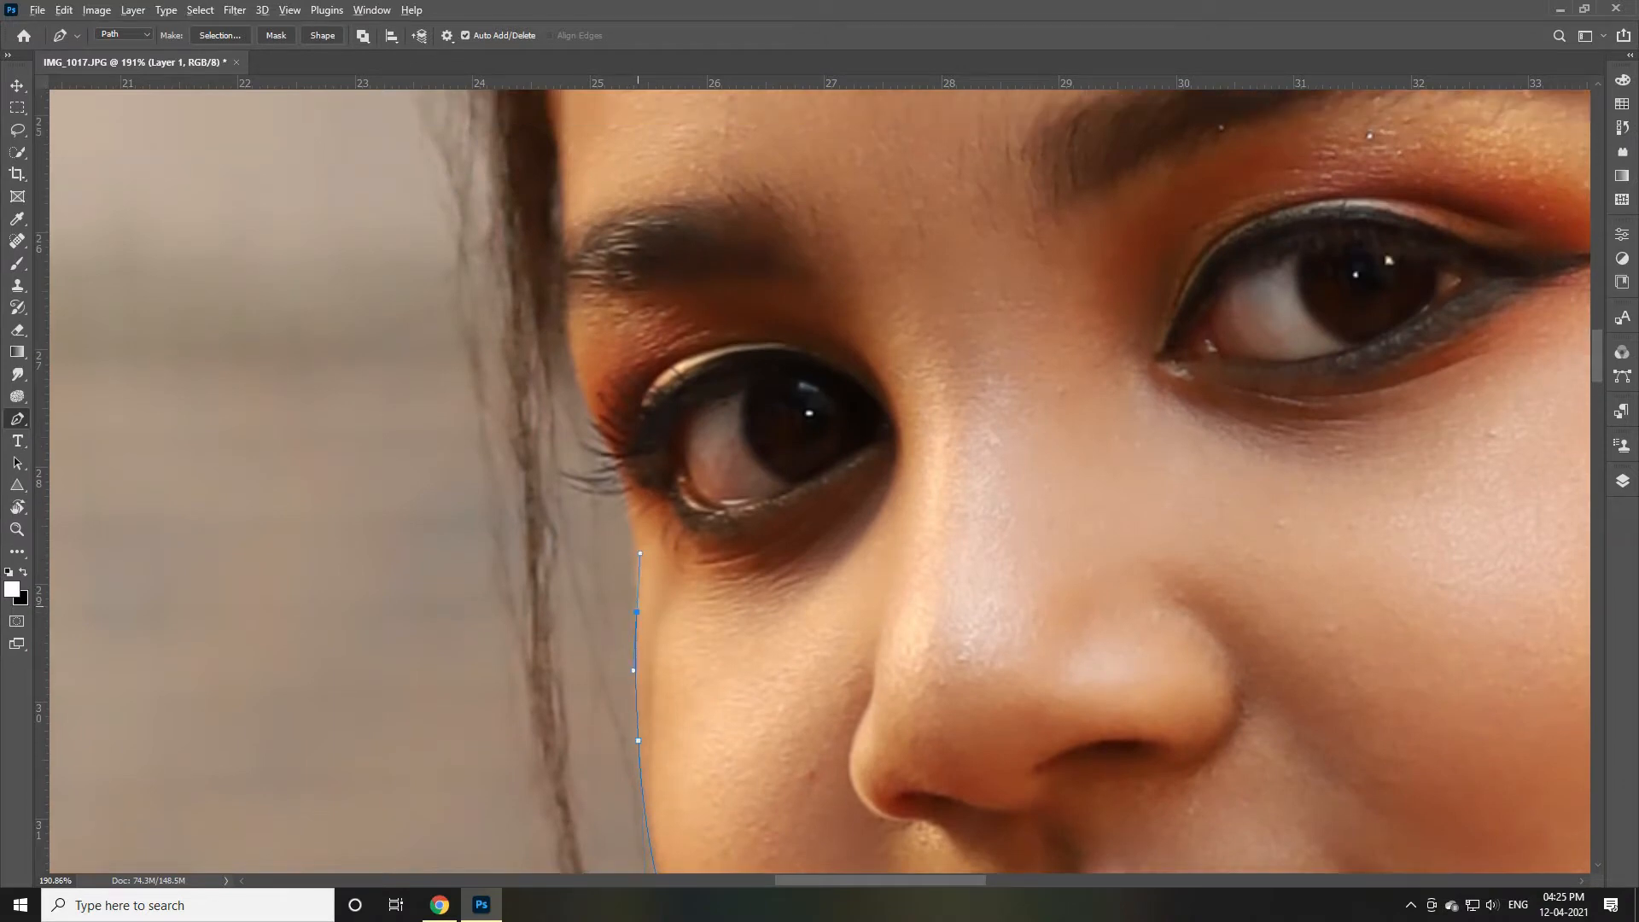
{"action": "scroll", "coordinate": [819, 482], "scroll_direction": "up", "scroll_amount": 3}
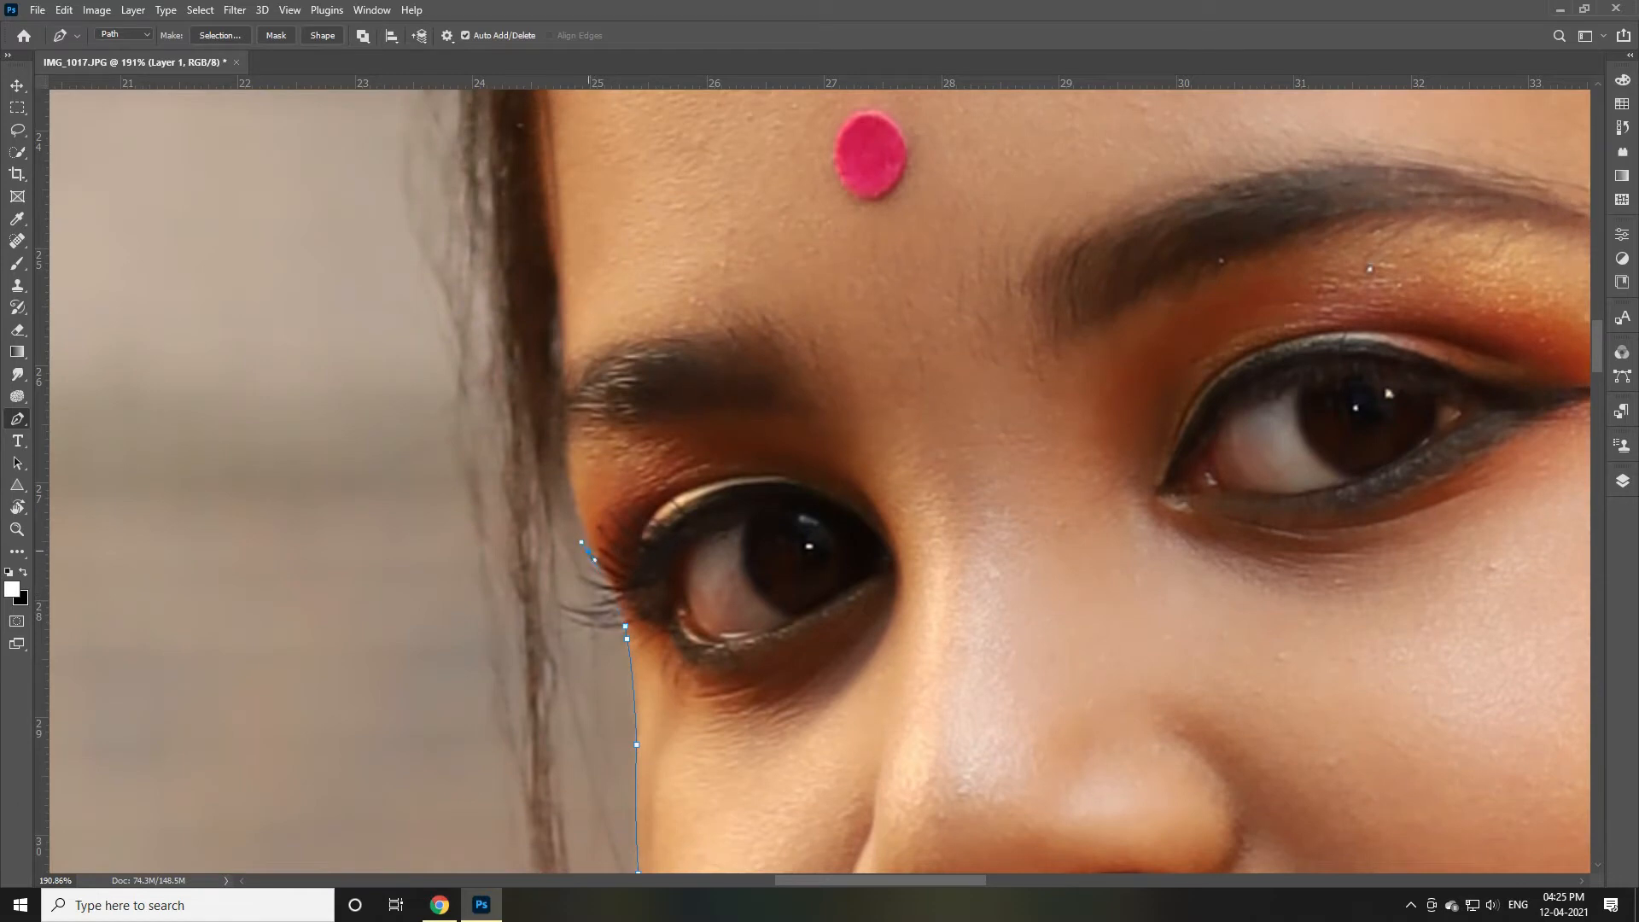
{"action": "left_click_drag", "start_coordinate": [582, 542], "coordinate": [566, 514]}
{"action": "left_click", "coordinate": [588, 553], "text": "alt"}
{"action": "scroll", "coordinate": [820, 481], "scroll_direction": "up", "scroll_amount": 3}
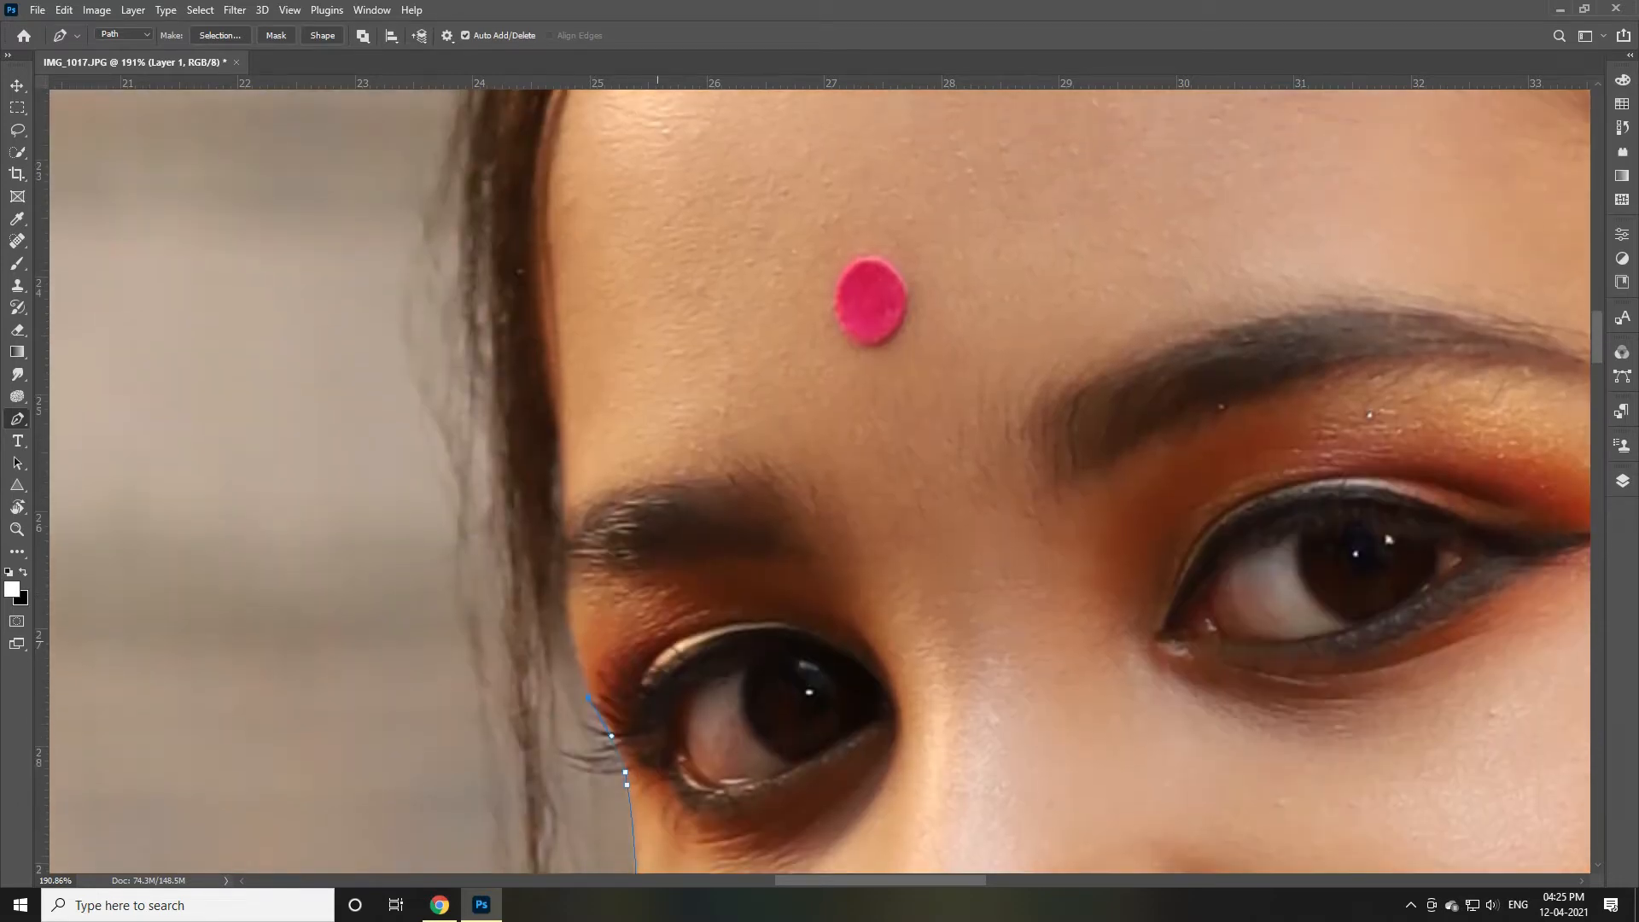
Lead the path from the eye onto the outer edge of the hair beside the eyebrow and temple
{"action": "left_click_drag", "start_coordinate": [548, 622], "coordinate": [494, 466]}
{"action": "left_click", "coordinate": [548, 622], "text": "alt"}
{"action": "left_click", "coordinate": [505, 520], "text": "alt"}
{"action": "scroll", "coordinate": [504, 520], "scroll_direction": "up", "scroll_amount": 3}
{"action": "scroll", "coordinate": [505, 654], "scroll_direction": "up", "scroll_amount": 2}
{"action": "left_click_drag", "start_coordinate": [489, 649], "coordinate": [489, 610]}
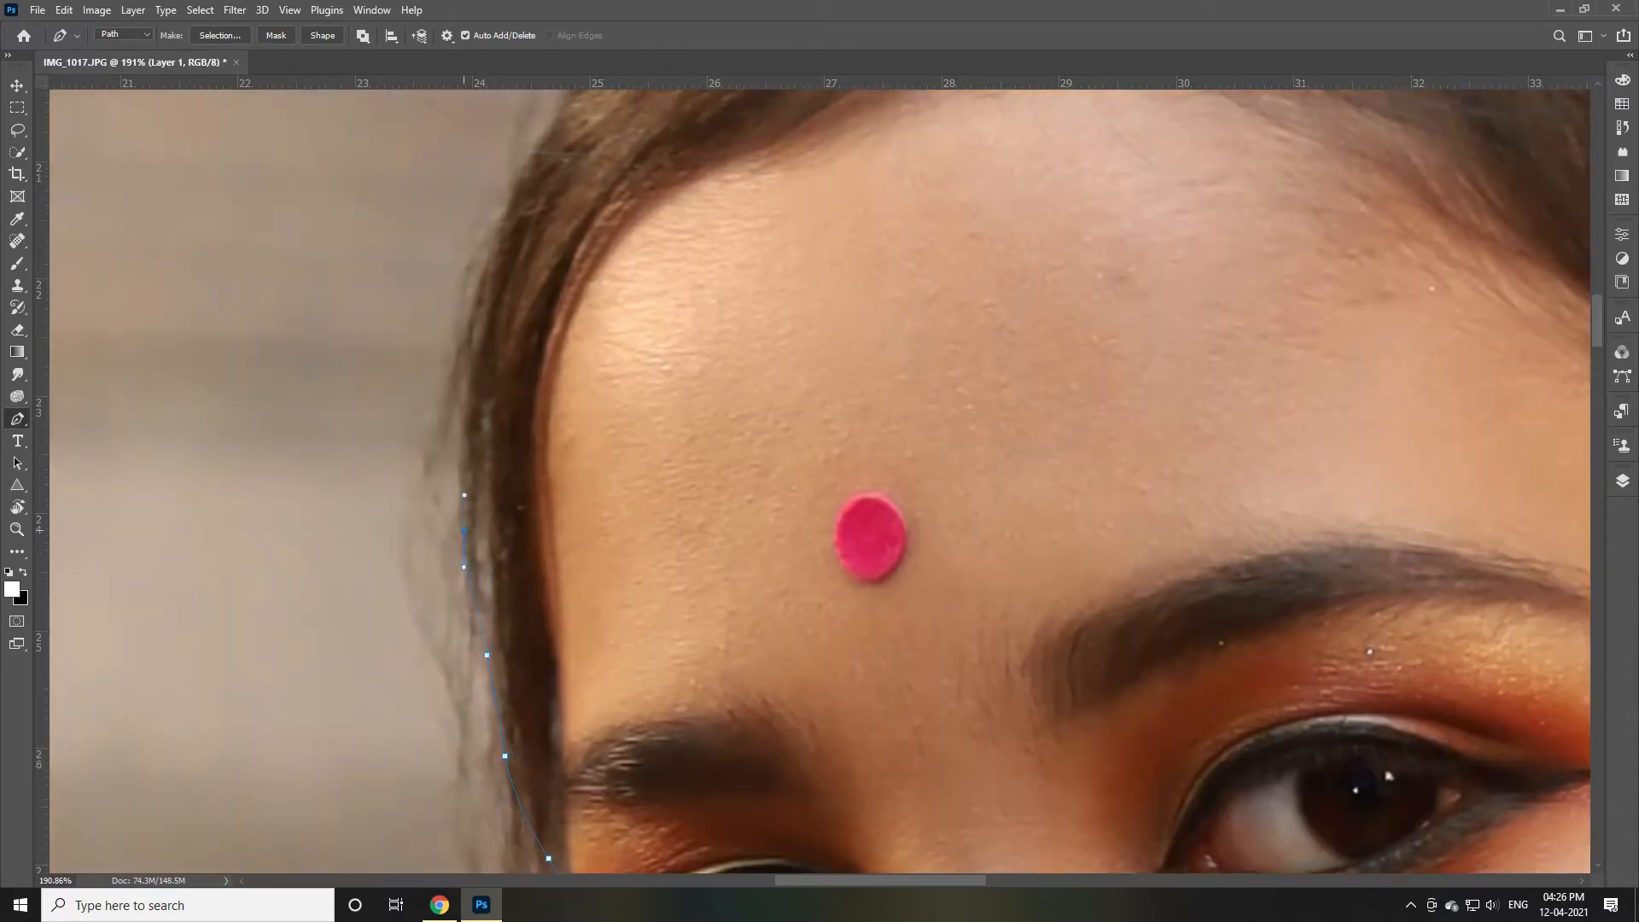
Trace the hair's outer edge from the temple up the side of the head towards the crown
{"action": "scroll", "coordinate": [489, 610], "scroll_direction": "up", "scroll_amount": 3}
{"action": "key", "text": "ctrl+z"}
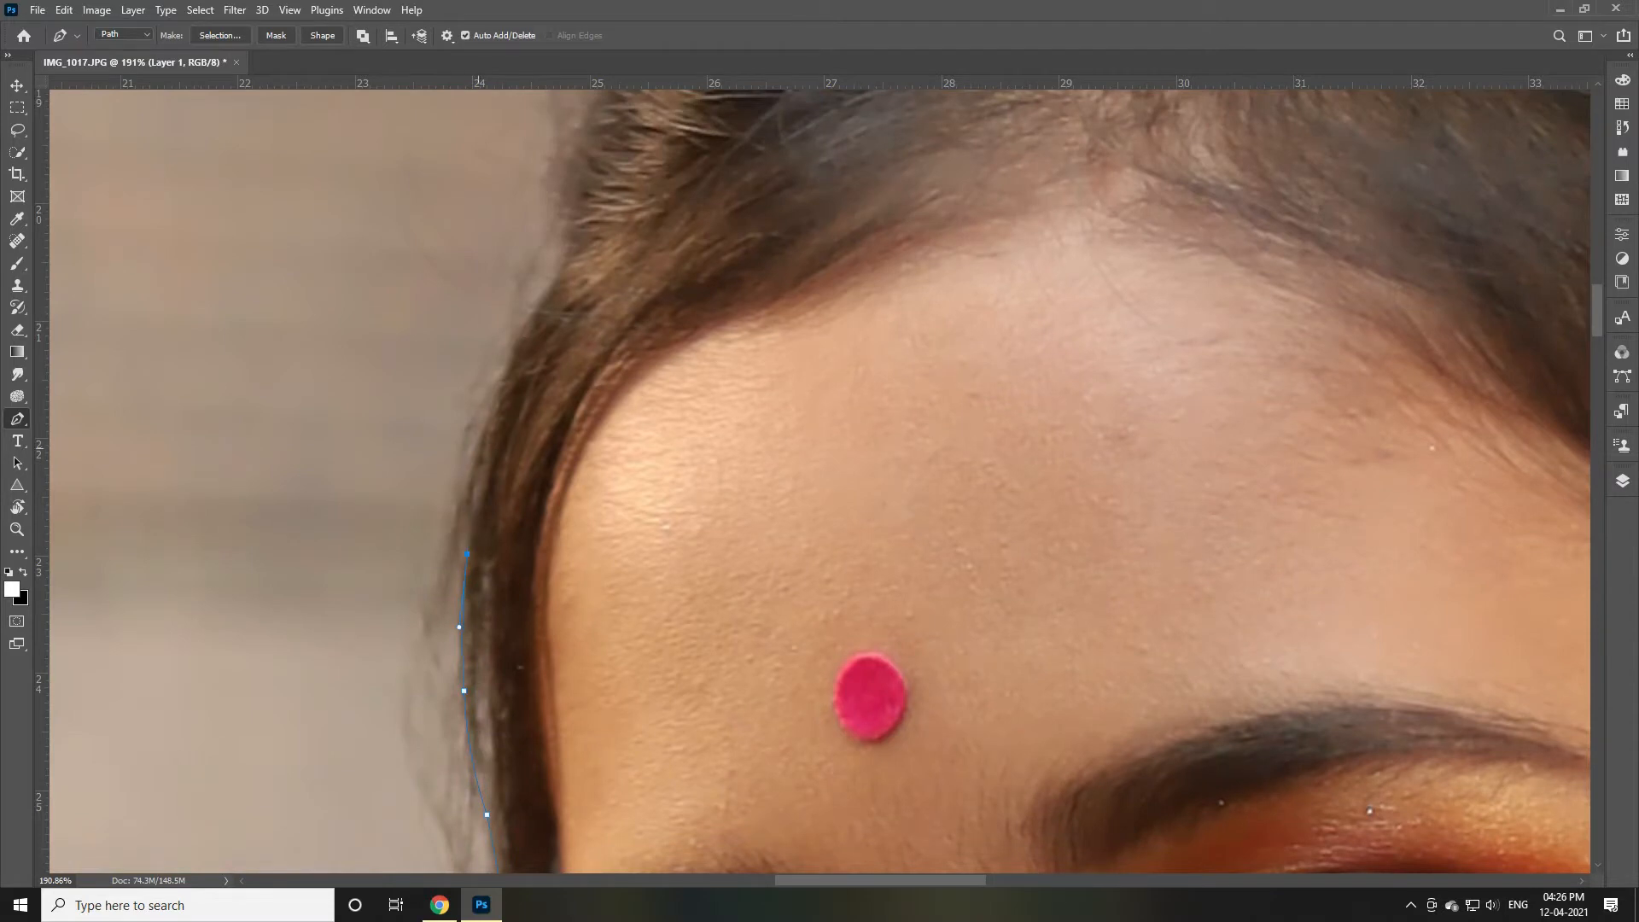
{"action": "scroll", "coordinate": [820, 481], "scroll_direction": "up", "scroll_amount": 5}
{"action": "key", "text": "ctrl+z"}
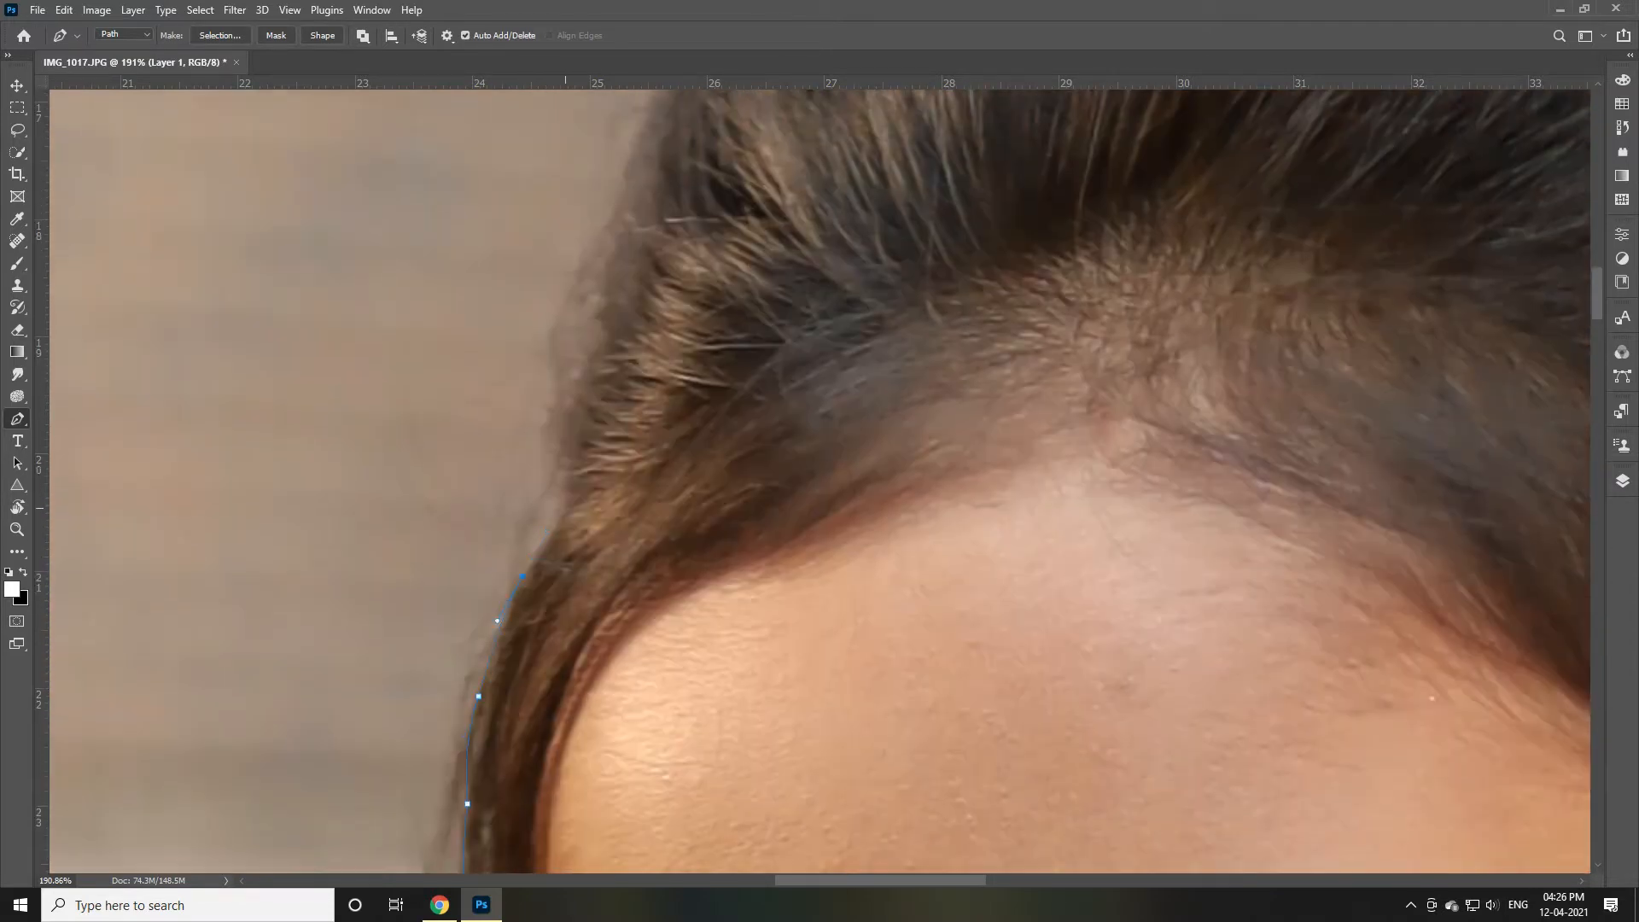
{"action": "key", "text": "ctrl+z"}
{"action": "scroll", "coordinate": [755, 468], "scroll_direction": "up", "scroll_amount": 6}
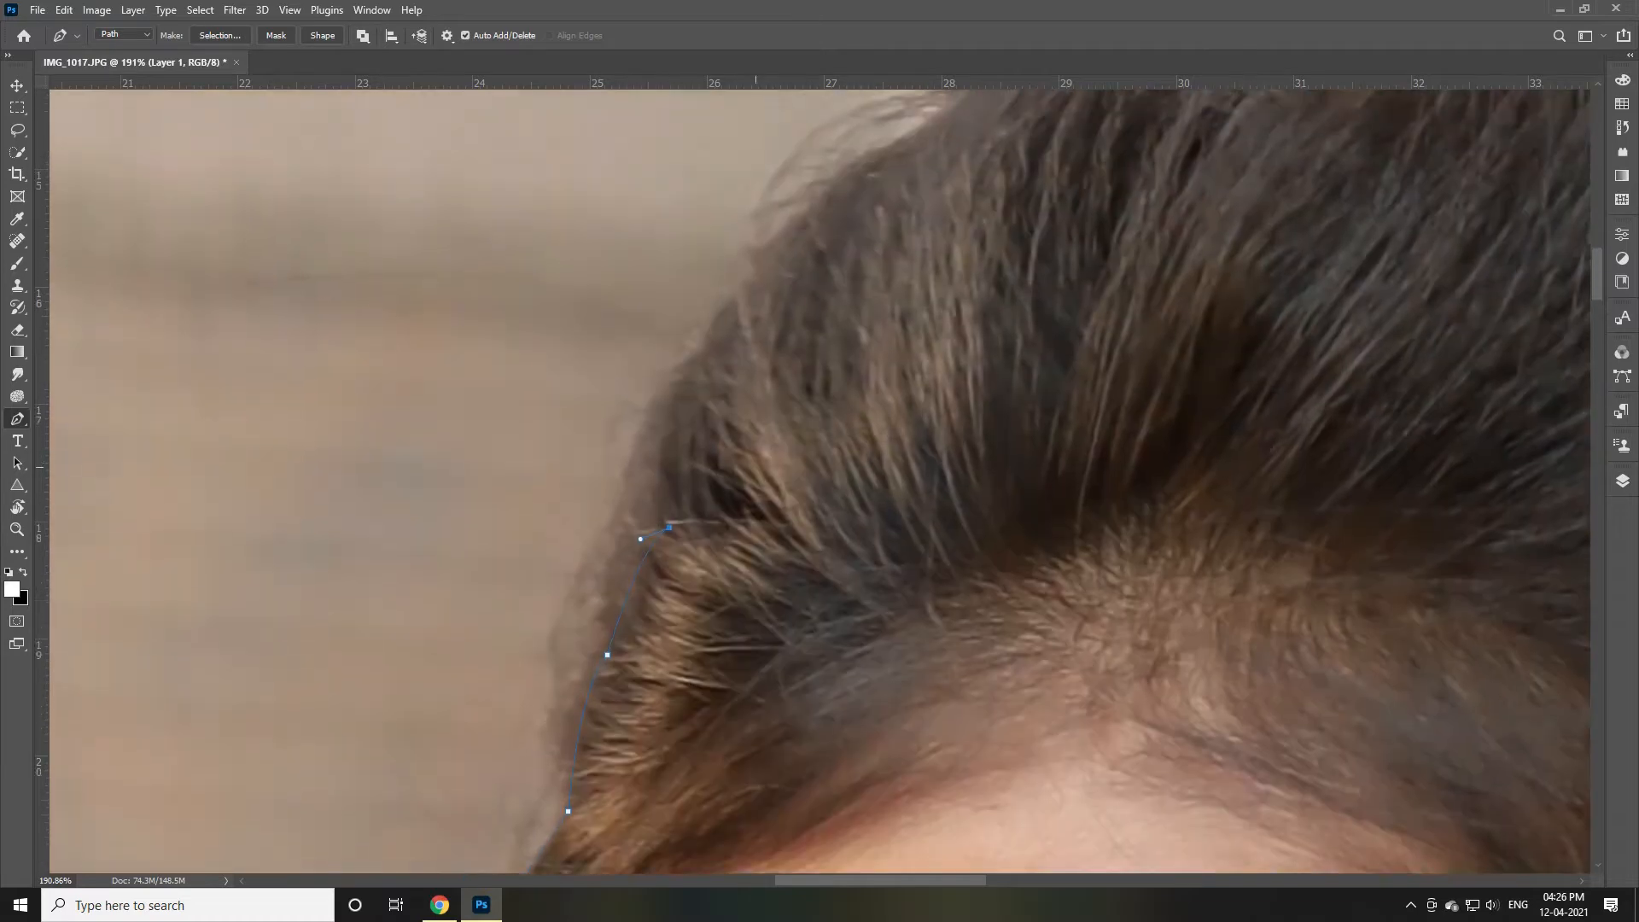
{"action": "left_click_drag", "start_coordinate": [660, 513], "coordinate": [697, 470]}
{"action": "scroll", "coordinate": [759, 341], "scroll_direction": "up", "scroll_amount": 4}
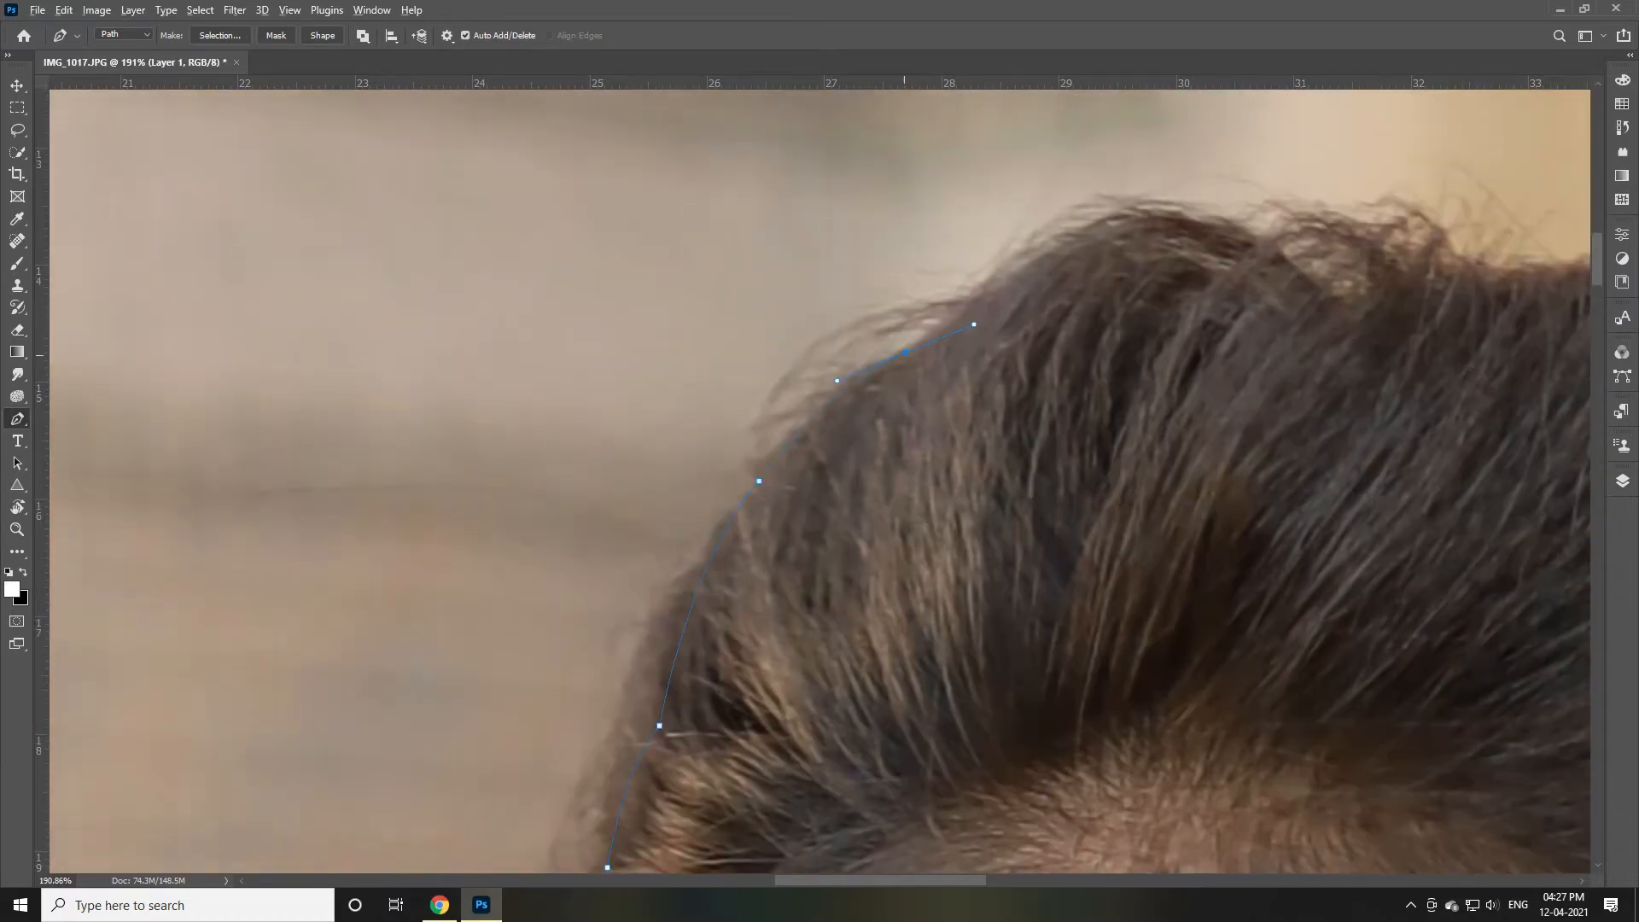
Trace the path over the wavy top of the hair across the crown
{"action": "left_click", "coordinate": [1039, 255], "text": "alt"}
{"action": "left_click_drag", "start_coordinate": [1261, 236], "coordinate": [1377, 290]}
{"action": "left_click", "coordinate": [1261, 236], "text": "alt"}
{"action": "scroll", "coordinate": [1261, 236], "scroll_direction": "right", "scroll_amount": 5}
{"action": "scroll", "coordinate": [819, 481], "scroll_direction": "right", "scroll_amount": 1}
{"action": "left_click_drag", "start_coordinate": [708, 231], "coordinate": [1042, 269]}
{"action": "left_click", "coordinate": [708, 230], "text": "alt"}
{"action": "left_click", "coordinate": [944, 251], "text": "alt"}
{"action": "left_click", "coordinate": [1013, 259], "text": "alt"}
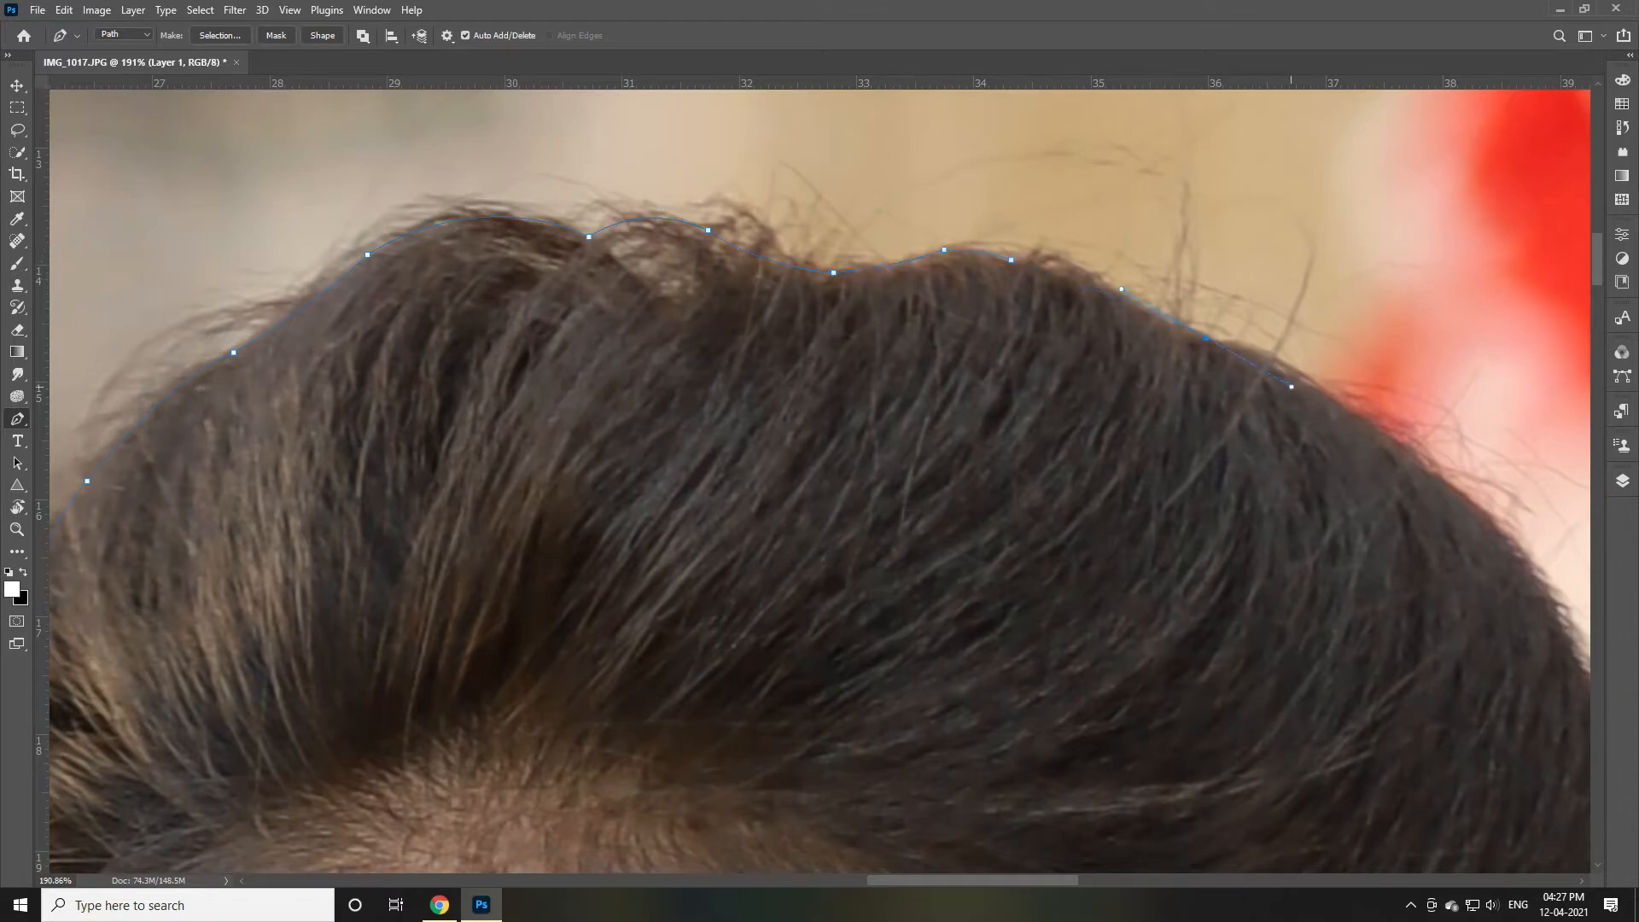
Extend the path along the sloping hair edge beyond the crown to the red background
{"action": "left_click_drag", "start_coordinate": [1291, 387], "coordinate": [1295, 388]}
{"action": "left_click", "coordinate": [1206, 338], "text": "alt"}
{"action": "left_click_drag", "start_coordinate": [1470, 488], "coordinate": [1471, 491]}
{"action": "left_click", "coordinate": [1360, 415], "text": "alt"}
Trace the rounded back of the hair downward against the red and white background
{"action": "scroll", "coordinate": [1359, 415], "scroll_direction": "right", "scroll_amount": 4}
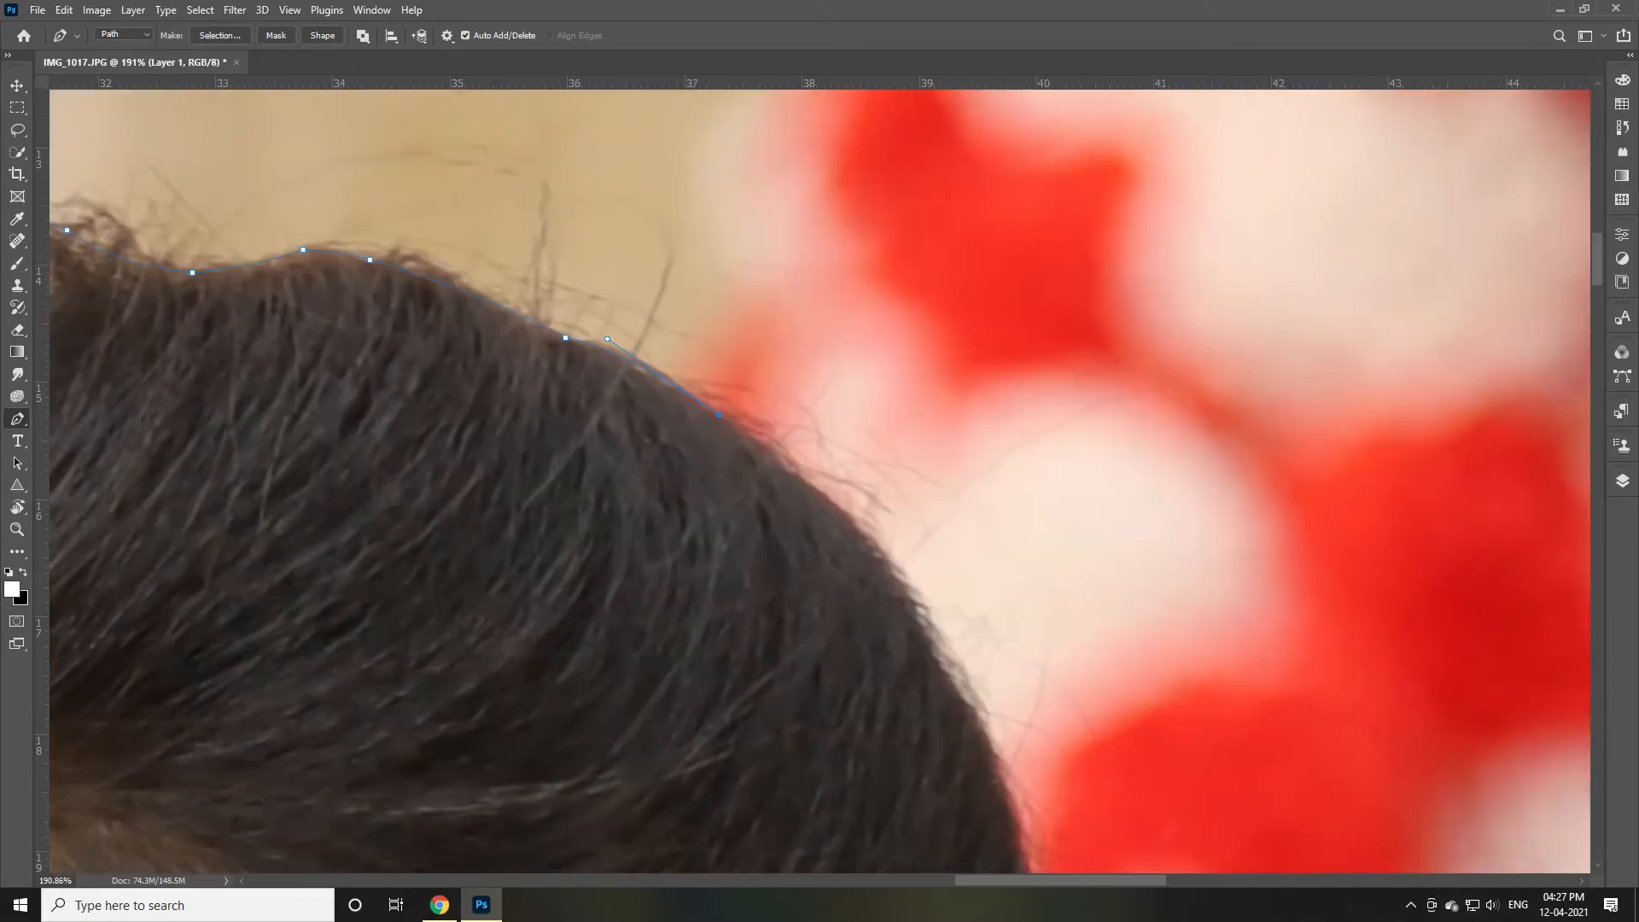
{"action": "scroll", "coordinate": [1359, 415], "scroll_direction": "down", "scroll_amount": 3}
{"action": "left_click_drag", "start_coordinate": [955, 435], "coordinate": [1023, 540]}
{"action": "left_click", "coordinate": [913, 366], "text": "alt"}
{"action": "left_click", "coordinate": [974, 478], "text": "alt"}
Add curved anchor points down the back of the hair past the large red background shape
{"action": "left_click_drag", "start_coordinate": [1017, 611], "coordinate": [1022, 643]}
{"action": "left_click", "coordinate": [1017, 611], "text": "alt"}
{"action": "left_click_drag", "start_coordinate": [1065, 728], "coordinate": [1103, 783]}
{"action": "left_click", "coordinate": [1065, 728], "text": "alt"}
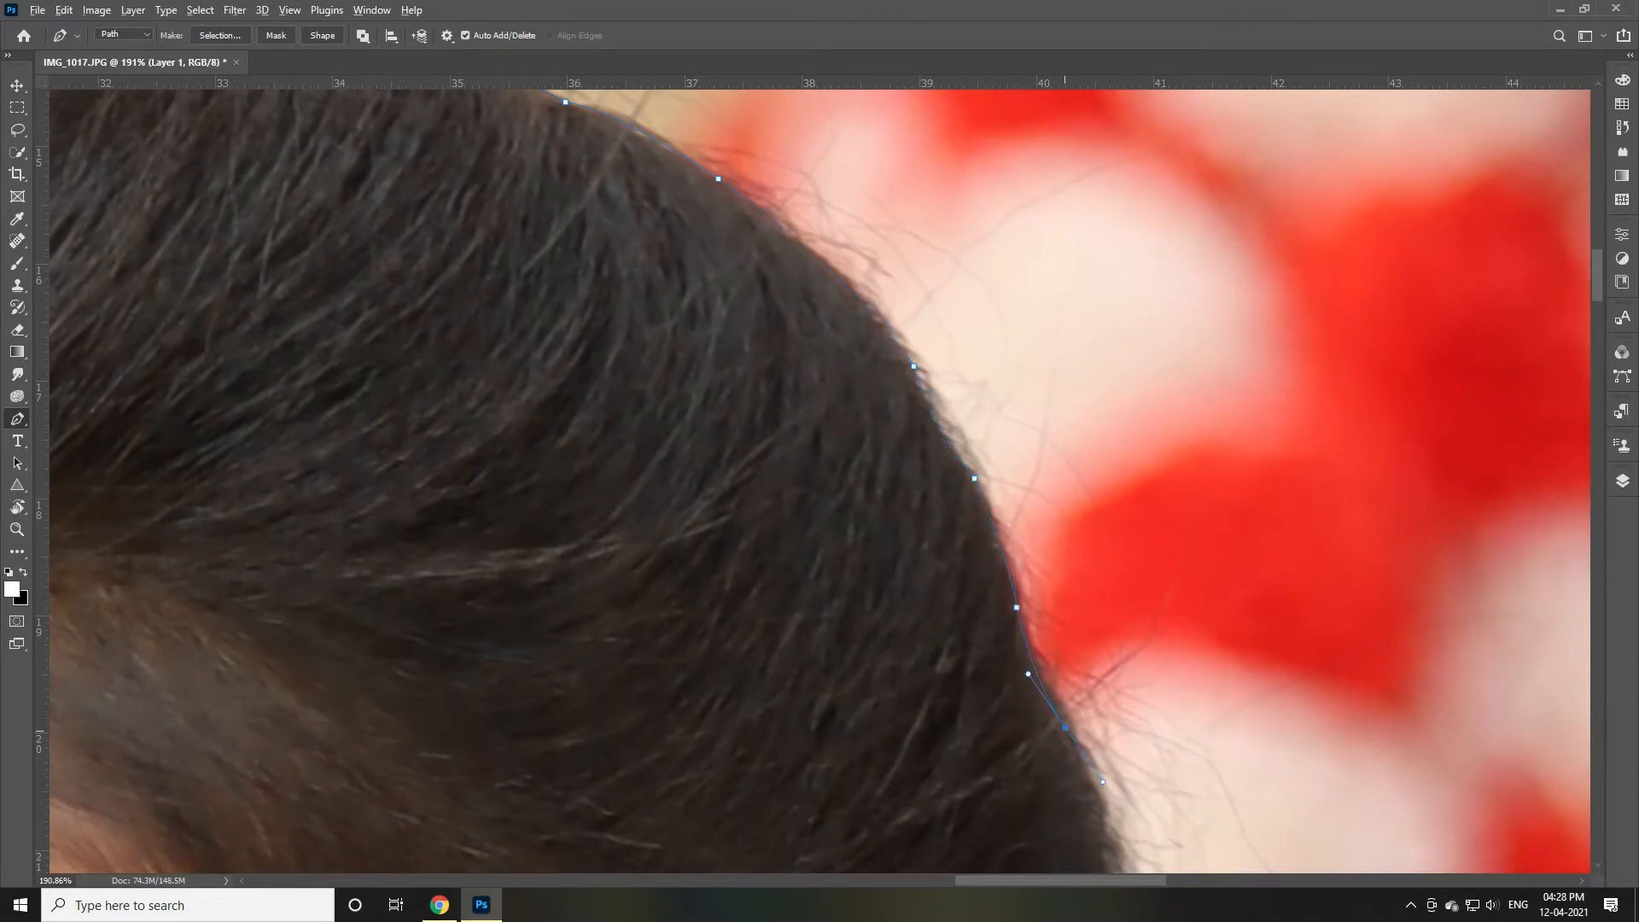
Extend the path down the hair edge above the ear, with the curve turning inward
{"action": "scroll", "coordinate": [1067, 726], "scroll_direction": "down", "scroll_amount": 7}
{"action": "left_click_drag", "start_coordinate": [1073, 590], "coordinate": [962, 785]}
{"action": "left_click", "coordinate": [1073, 590], "text": "alt"}
Extend the path down the hair edge and around the upper rim of the ear
{"action": "scroll", "coordinate": [1072, 590], "scroll_direction": "down", "scroll_amount": 3}
{"action": "left_click_drag", "start_coordinate": [1059, 500], "coordinate": [1064, 543]}
{"action": "left_click", "coordinate": [1058, 500], "text": "alt"}
{"action": "left_click_drag", "start_coordinate": [1105, 617], "coordinate": [1109, 654]}
{"action": "left_click", "coordinate": [1105, 617], "text": "alt"}
{"action": "scroll", "coordinate": [1105, 617], "scroll_direction": "down", "scroll_amount": 5}
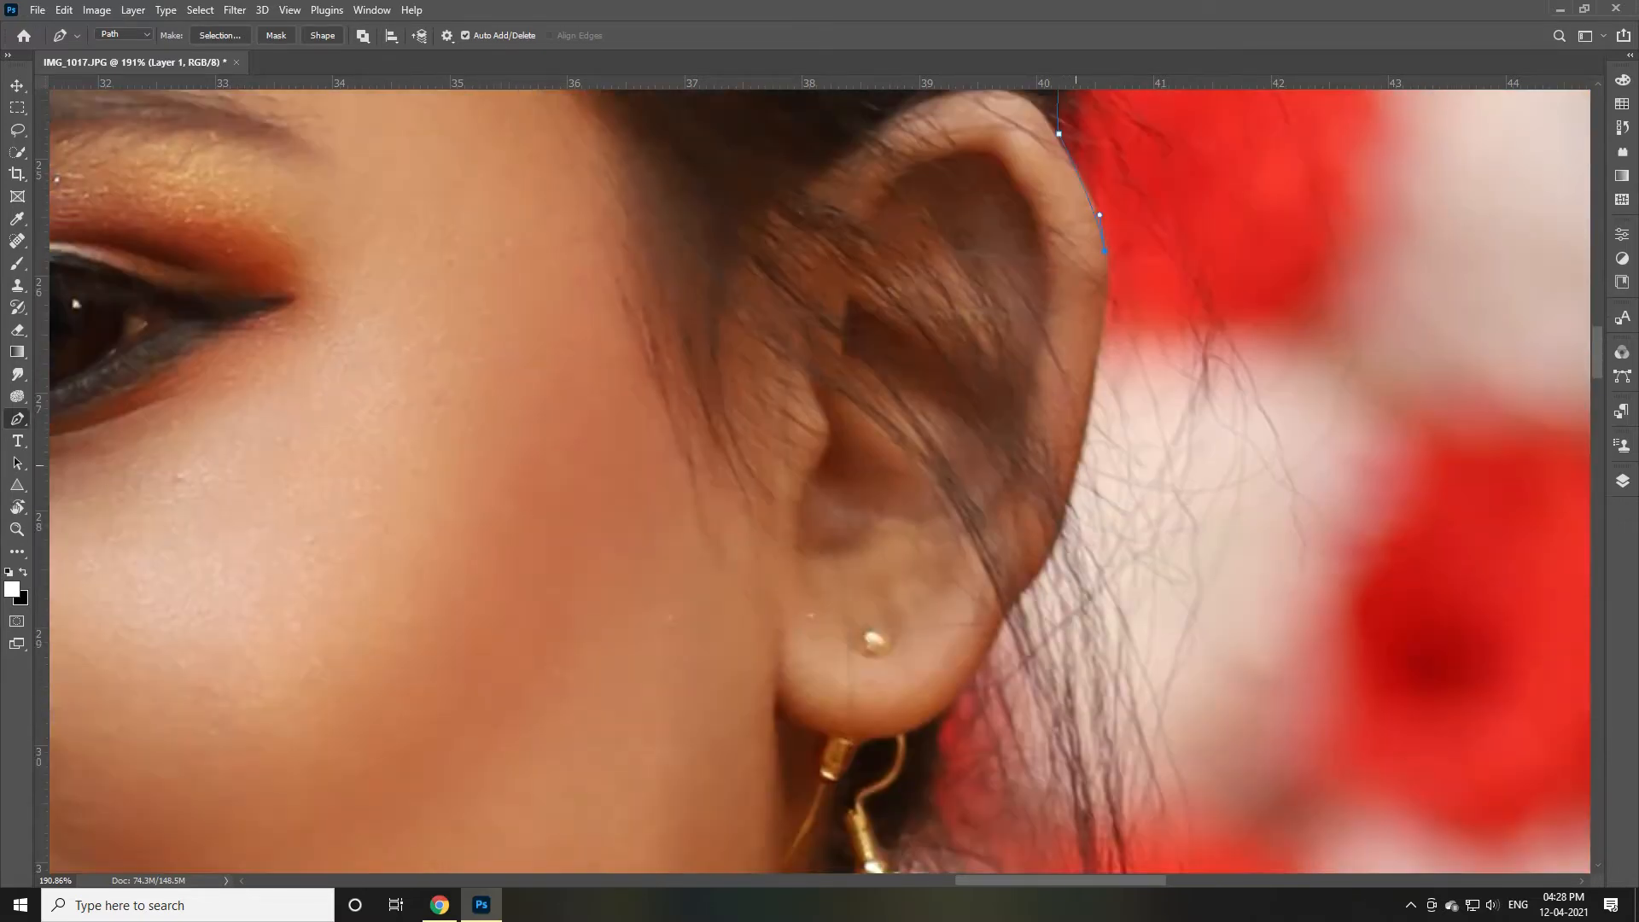
Trace the outer ear rim down to the lower edge of the earlobe
{"action": "left_click_drag", "start_coordinate": [1076, 473], "coordinate": [1000, 606]}
{"action": "left_click", "coordinate": [1076, 473], "text": "alt"}
{"action": "scroll", "coordinate": [1076, 473], "scroll_direction": "down", "scroll_amount": 3}
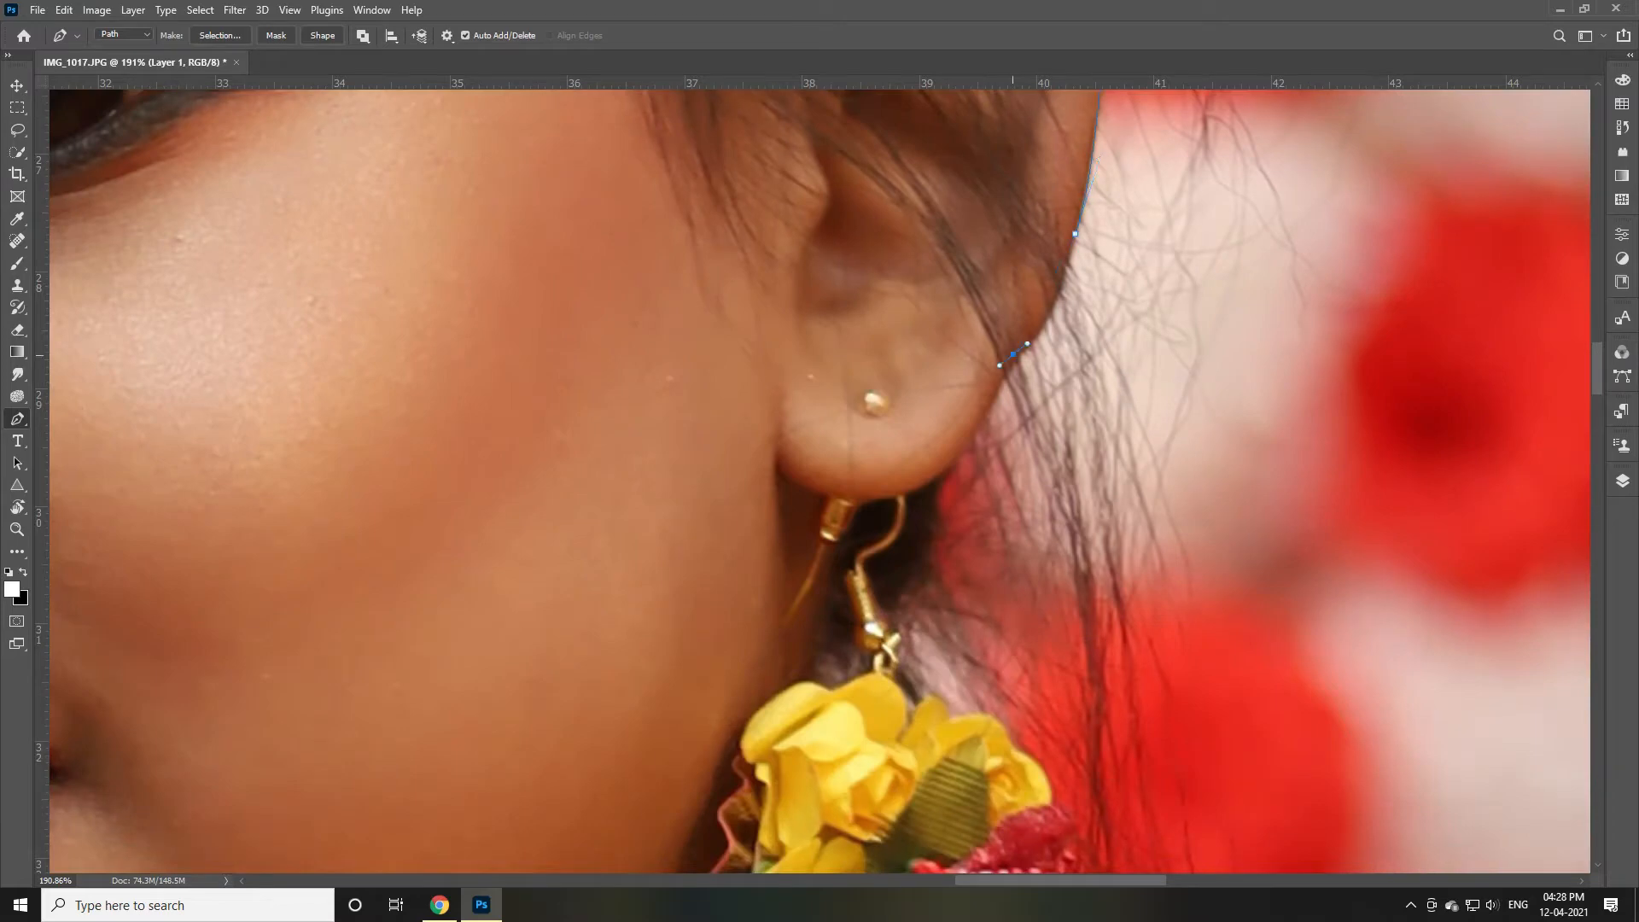
{"action": "left_click", "coordinate": [1013, 353], "text": "alt"}
{"action": "left_click", "coordinate": [947, 473]}
{"action": "scroll", "coordinate": [931, 487], "scroll_direction": "down", "scroll_amount": 4}
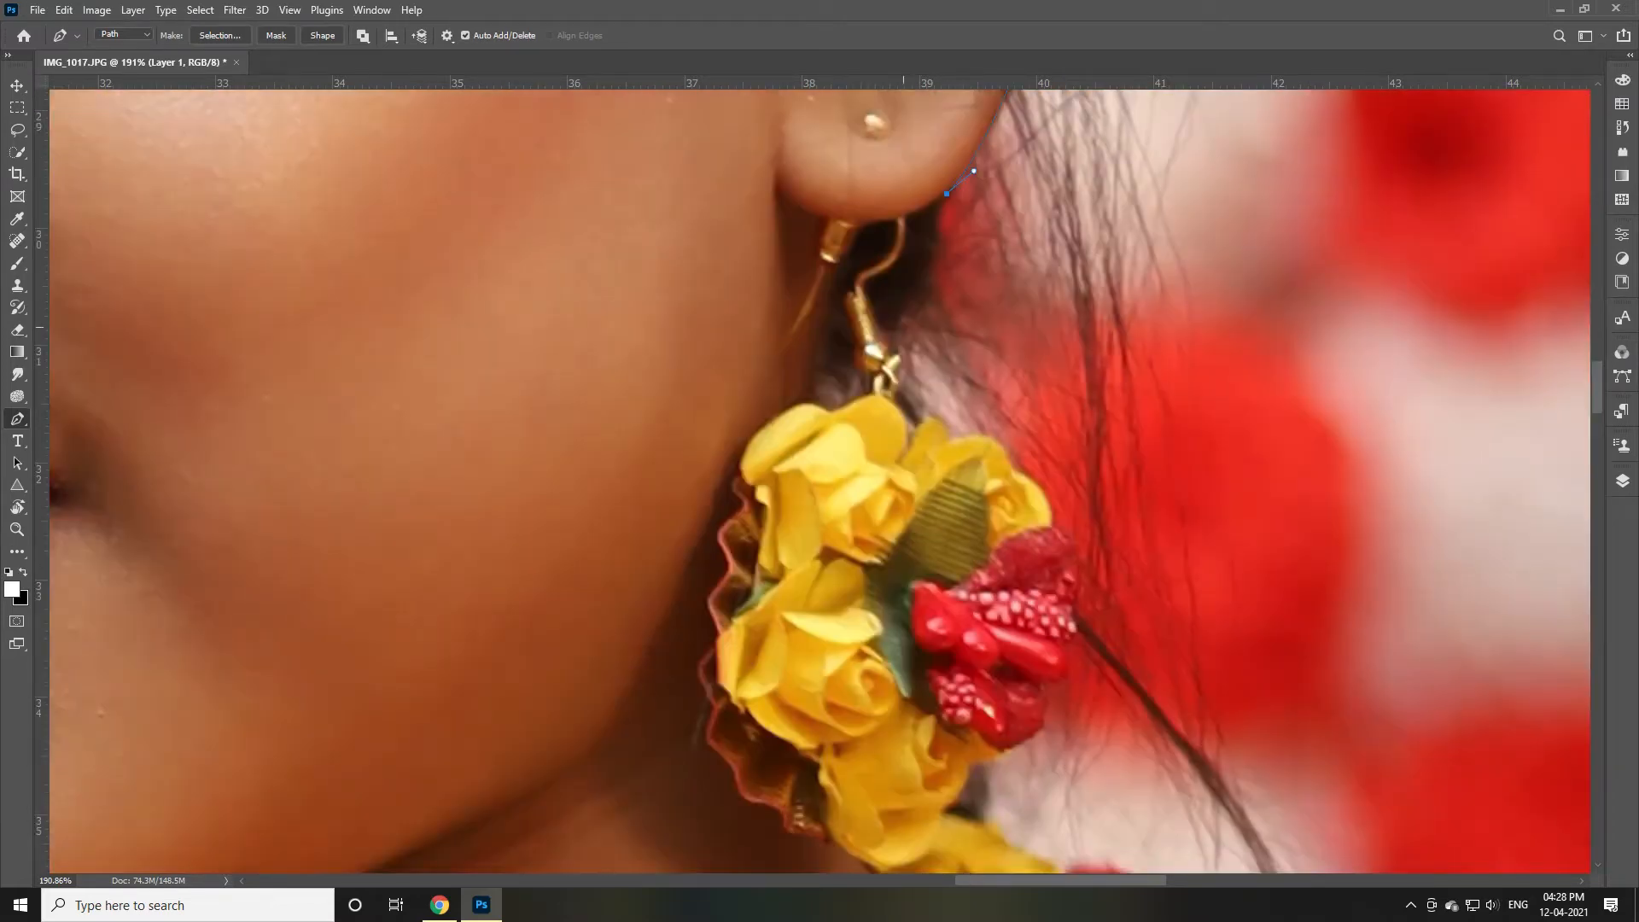
Continue the path from the earlobe past the earring hook and around the yellow and red earring flowers
{"action": "left_click_drag", "start_coordinate": [898, 612], "coordinate": [859, 639]}
{"action": "left_click", "coordinate": [899, 333], "text": "alt"}
{"action": "left_click", "coordinate": [985, 431]}
{"action": "left_click_drag", "start_coordinate": [1019, 491], "coordinate": [1028, 499]}
{"action": "left_click", "coordinate": [1015, 468], "text": "alt"}
{"action": "left_click_drag", "start_coordinate": [1074, 607], "coordinate": [1101, 551]}
Trace beneath the earring's red flower cluster to the lowest yellow flower with corner anchor points
{"action": "scroll", "coordinate": [1102, 551], "scroll_direction": "down", "scroll_amount": 4}
{"action": "left_click_drag", "start_coordinate": [1064, 342], "coordinate": [912, 531]}
{"action": "left_click", "coordinate": [1063, 341], "text": "alt"}
{"action": "left_click", "coordinate": [1045, 385], "text": "alt"}
{"action": "left_click", "coordinate": [971, 459], "text": "alt"}
{"action": "left_click", "coordinate": [948, 508], "text": "alt"}
{"action": "scroll", "coordinate": [948, 508], "scroll_direction": "down", "scroll_amount": 2}
{"action": "scroll", "coordinate": [948, 357], "scroll_direction": "down", "scroll_amount": 2}
Outline the neck garland's outer edge along the yellow and pink petals down to the veil
{"action": "left_click", "coordinate": [1061, 309]}
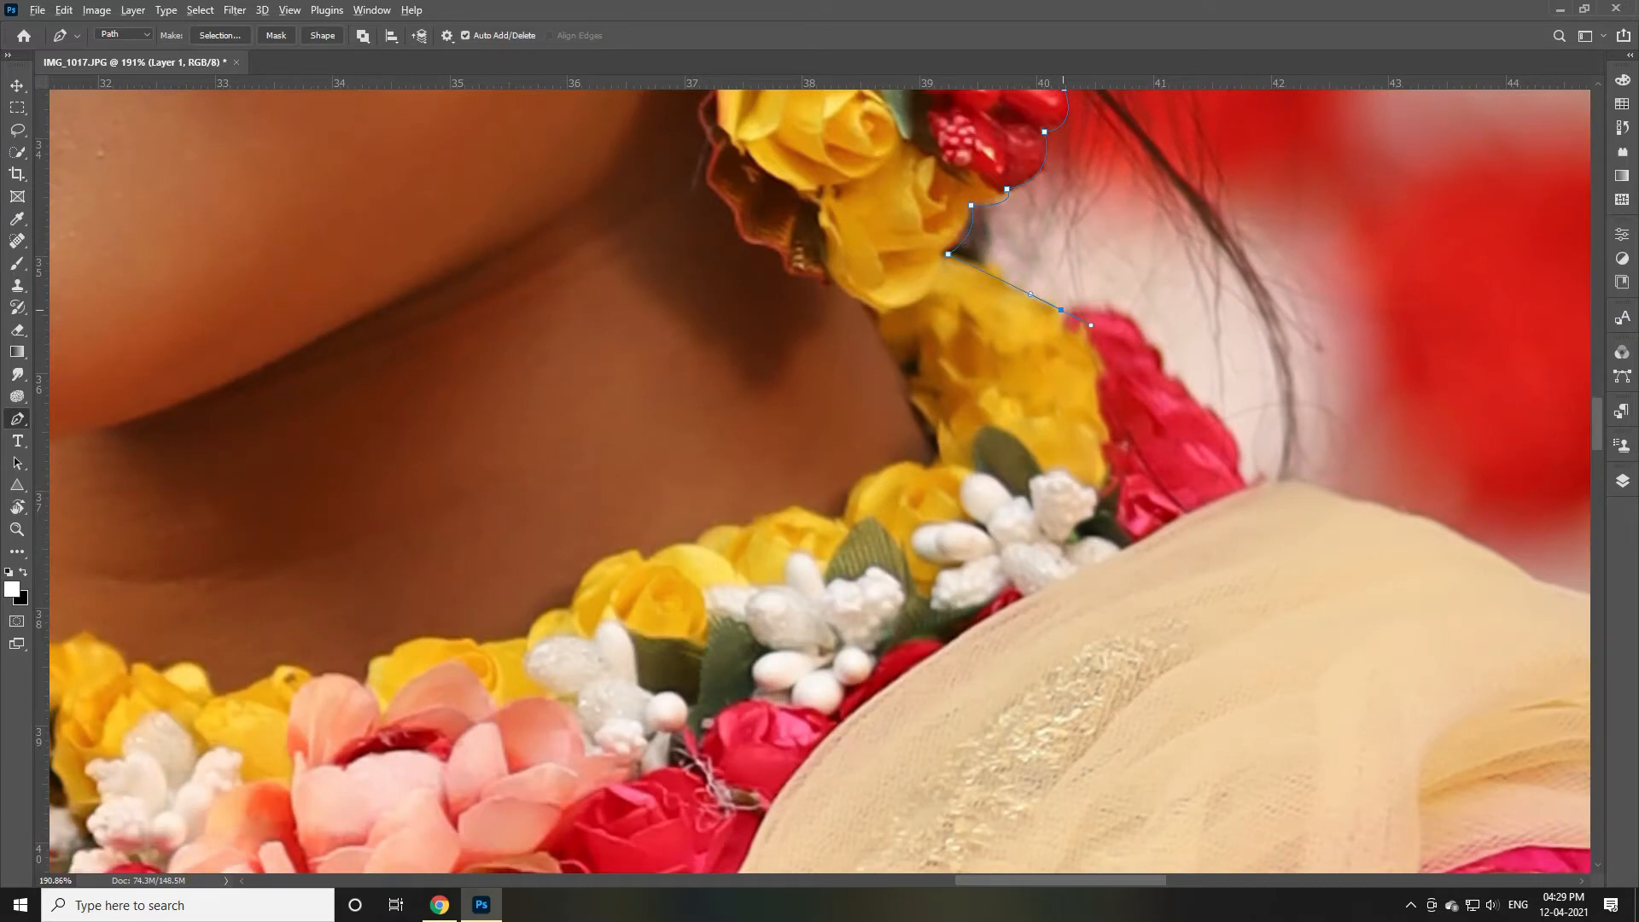
{"action": "left_click", "coordinate": [1146, 335], "text": "alt"}
{"action": "left_click_drag", "start_coordinate": [1146, 335], "coordinate": [1211, 418]}
{"action": "left_click", "coordinate": [1162, 376], "text": "alt"}
{"action": "left_click_drag", "start_coordinate": [1238, 472], "coordinate": [1223, 503]}
{"action": "left_click", "coordinate": [1239, 472], "text": "alt"}
Trace the top edge of the cream veil across the shoulder with curved anchor points
{"action": "scroll", "coordinate": [1239, 472], "scroll_direction": "right", "scroll_amount": 6}
{"action": "left_click", "coordinate": [663, 484]}
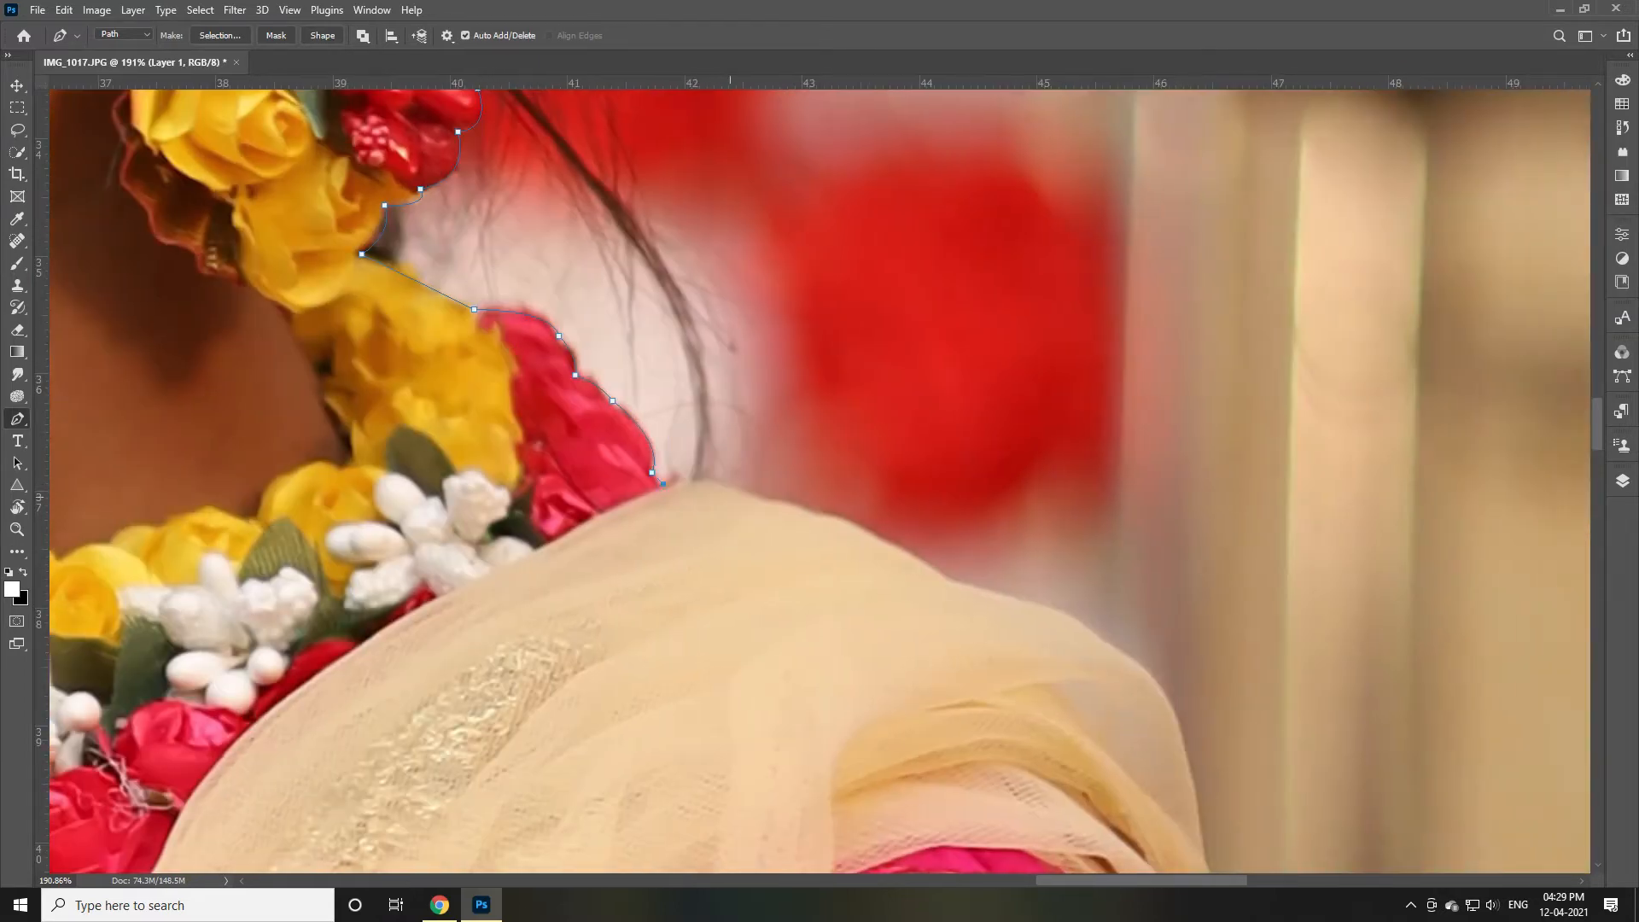
{"action": "left_click_drag", "start_coordinate": [760, 497], "coordinate": [810, 519]}
{"action": "left_click", "coordinate": [761, 496], "text": "alt"}
{"action": "left_click_drag", "start_coordinate": [952, 581], "coordinate": [1058, 652]}
{"action": "left_click", "coordinate": [952, 581], "text": "alt"}
{"action": "scroll", "coordinate": [819, 479], "scroll_direction": "right", "scroll_amount": 2}
{"action": "scroll", "coordinate": [819, 478], "scroll_direction": "down", "scroll_amount": 4}
{"action": "left_click_drag", "start_coordinate": [936, 291], "coordinate": [956, 319]}
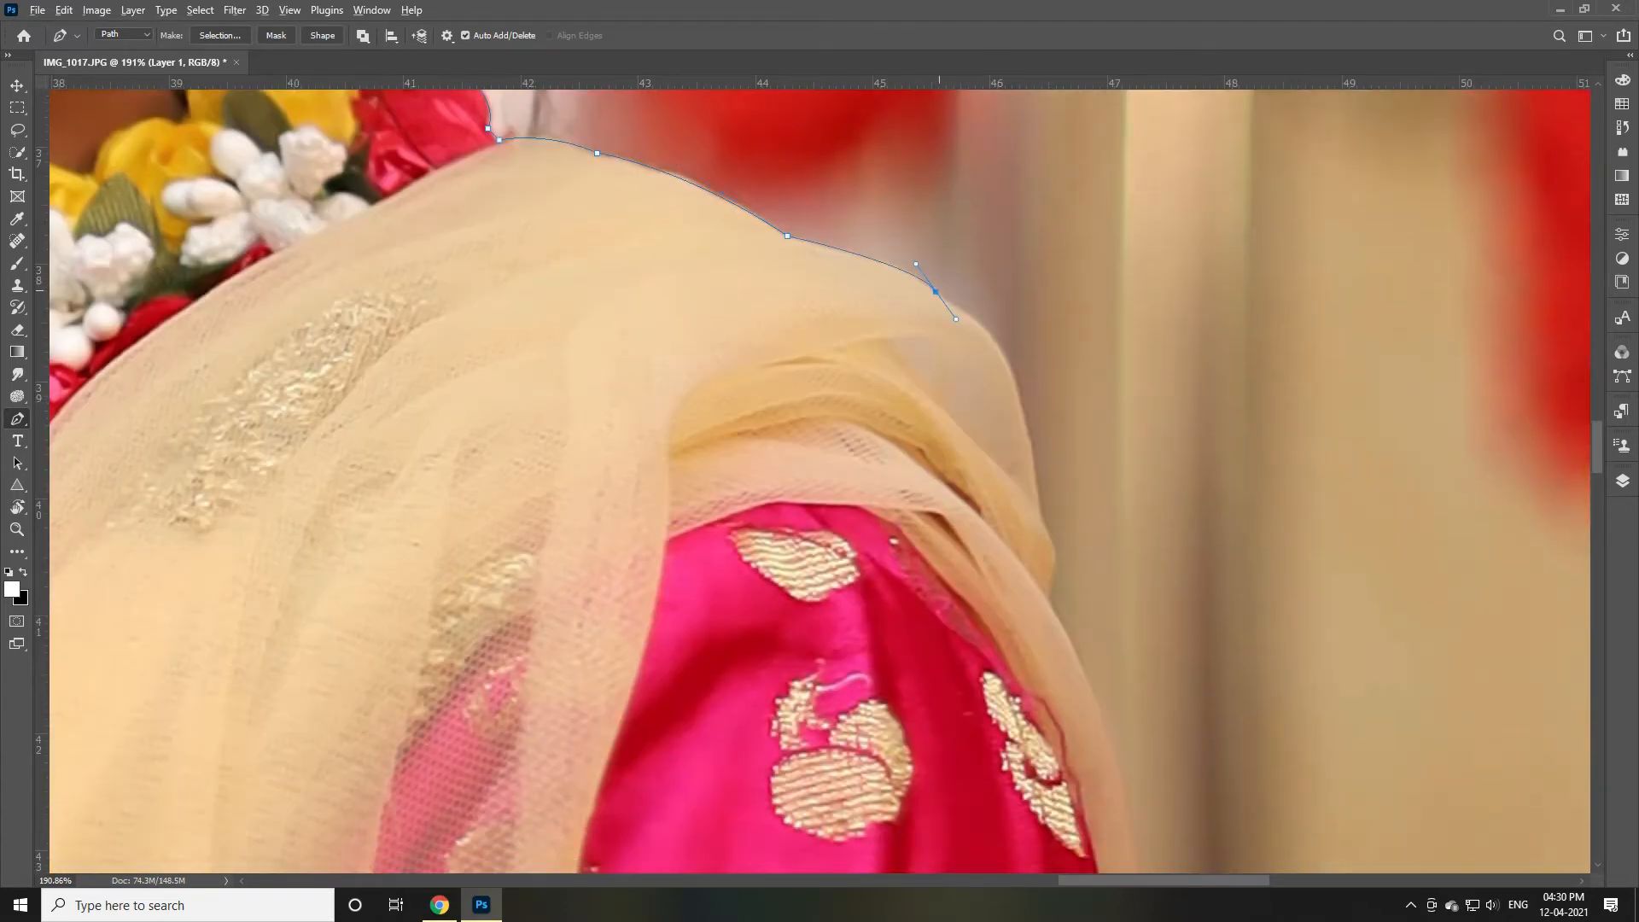
{"action": "left_click", "coordinate": [935, 291], "text": "alt"}
Extend the path down the veil's outer fold below the shoulder and adjust the curve there
{"action": "left_click_drag", "start_coordinate": [1041, 518], "coordinate": [1046, 708]}
{"action": "key", "text": "ctrl+z"}
{"action": "key", "text": "ctrl+z"}
{"action": "key", "text": "ctrl+z"}
{"action": "key", "text": "ctrl+shift+z"}
{"action": "key", "text": "ctrl+shift+z"}
{"action": "key", "text": "ctrl+shift+z"}
{"action": "left_click_drag", "start_coordinate": [1030, 686], "coordinate": [1045, 721]}
{"action": "left_click", "coordinate": [1041, 518], "text": "alt"}
Trace the veil's outer edge down the upper arm to where the pink sleeve emerges
{"action": "left_click_drag", "start_coordinate": [1597, 434], "coordinate": [1597, 458]}
{"action": "left_click_drag", "start_coordinate": [1049, 251], "coordinate": [1032, 320]}
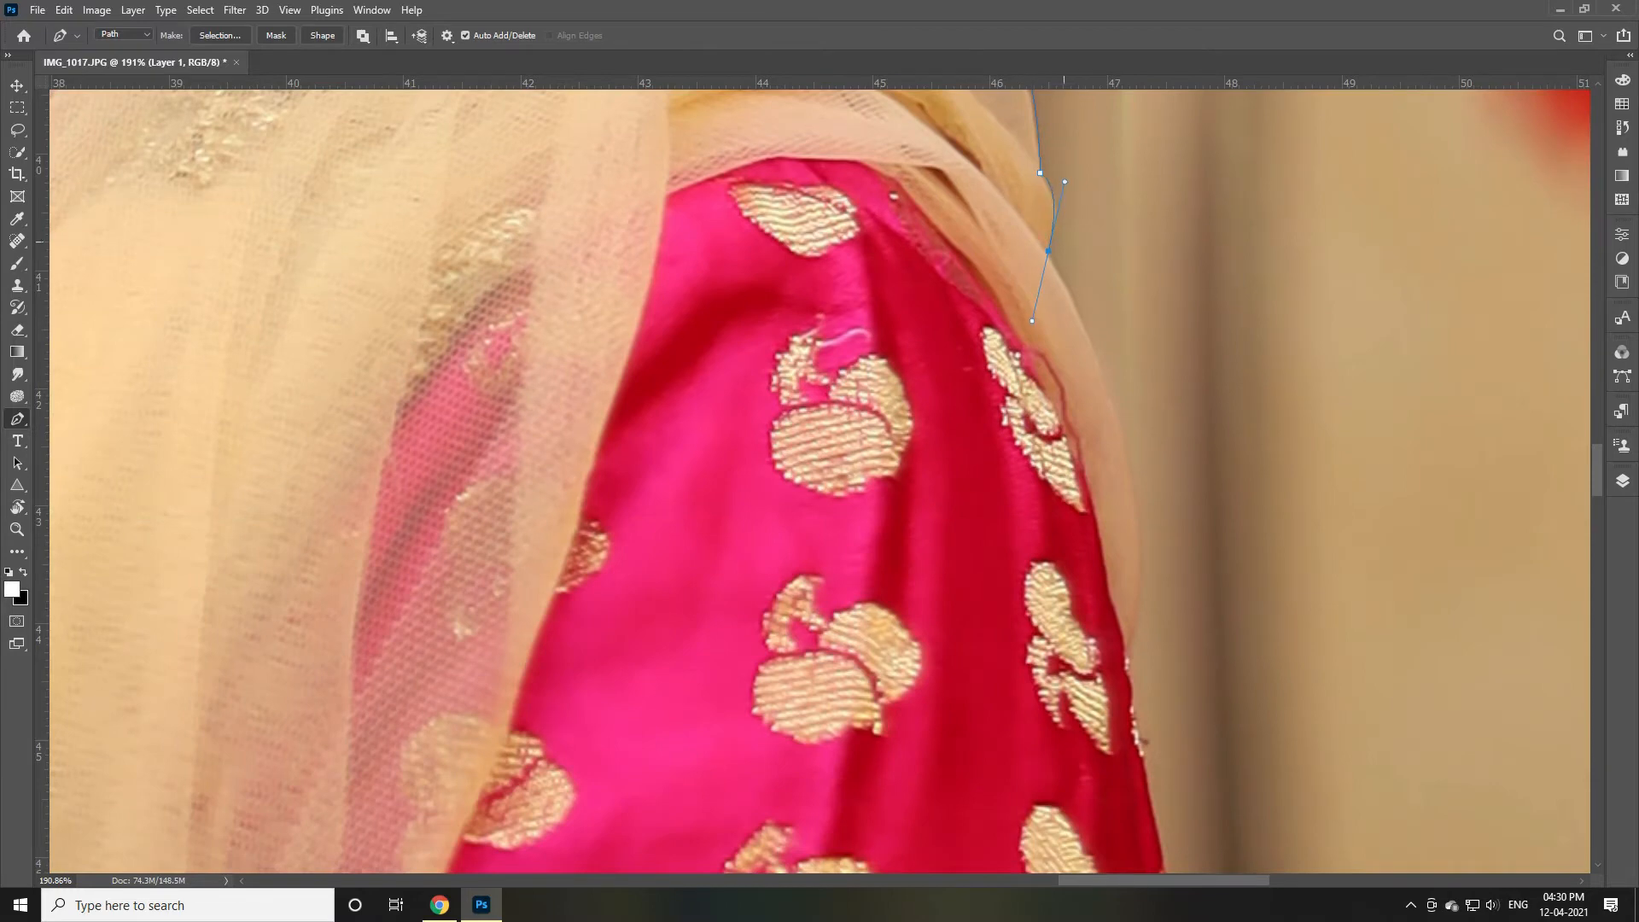
{"action": "left_click", "coordinate": [1048, 251], "text": "alt"}
{"action": "scroll", "coordinate": [1110, 512], "scroll_direction": "down", "scroll_amount": 1}
{"action": "left_click_drag", "start_coordinate": [1127, 642], "coordinate": [1083, 862]}
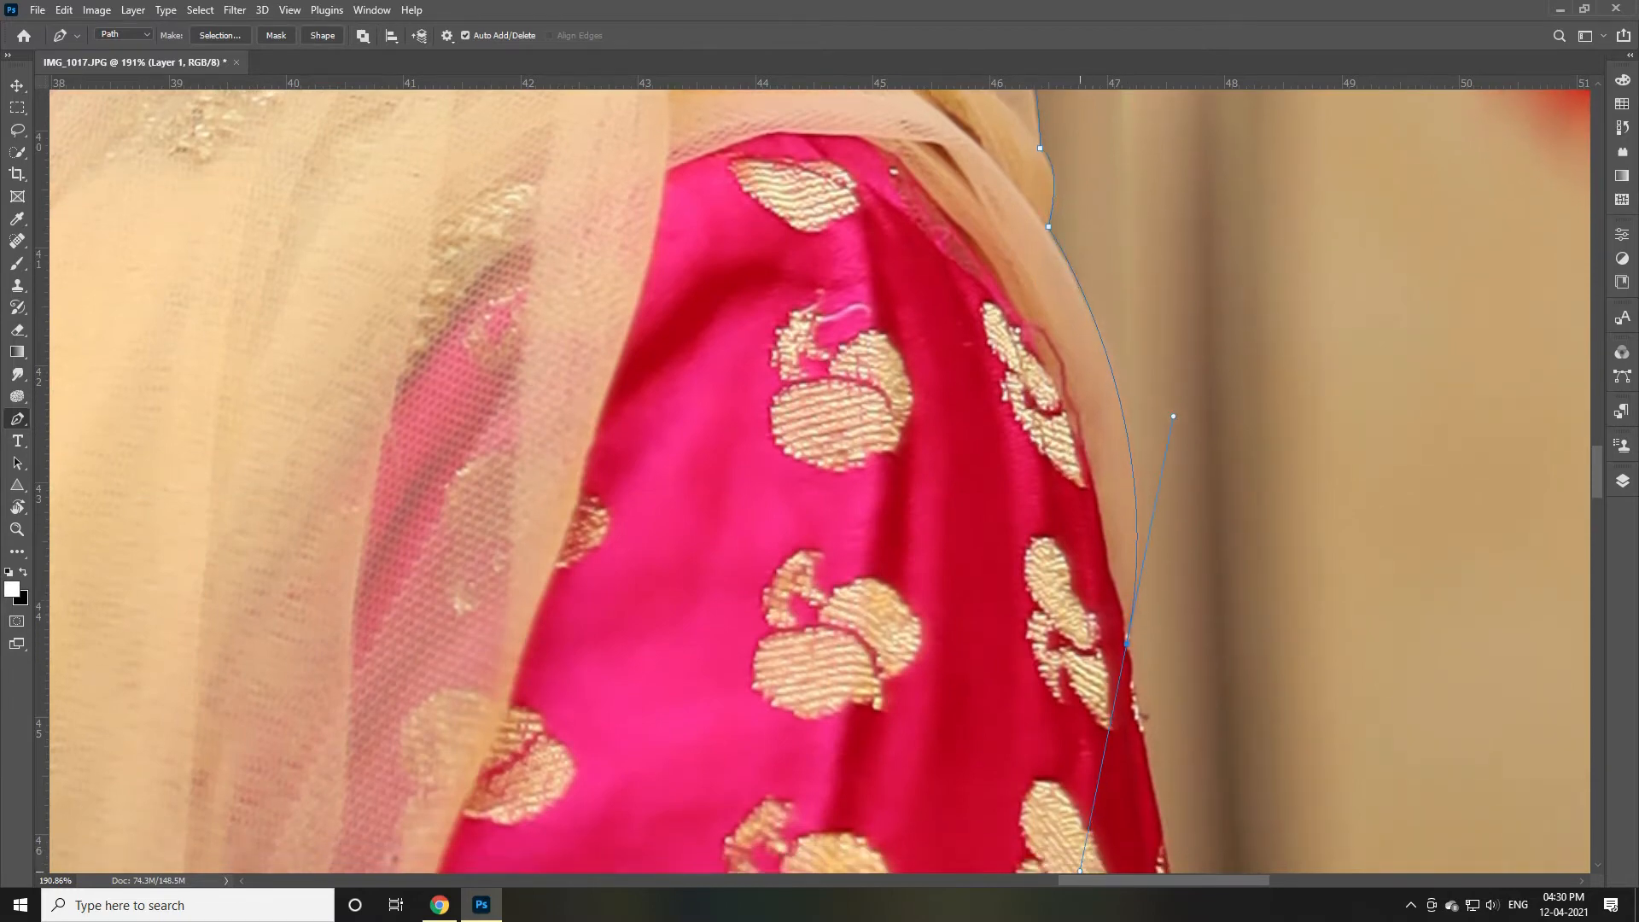
{"action": "left_click", "coordinate": [1127, 642], "text": "alt"}
Outline the pink sleeve's outer edge along the gold motifs as it curves inward down the arm
{"action": "scroll", "coordinate": [819, 481], "scroll_direction": "down", "scroll_amount": 5}
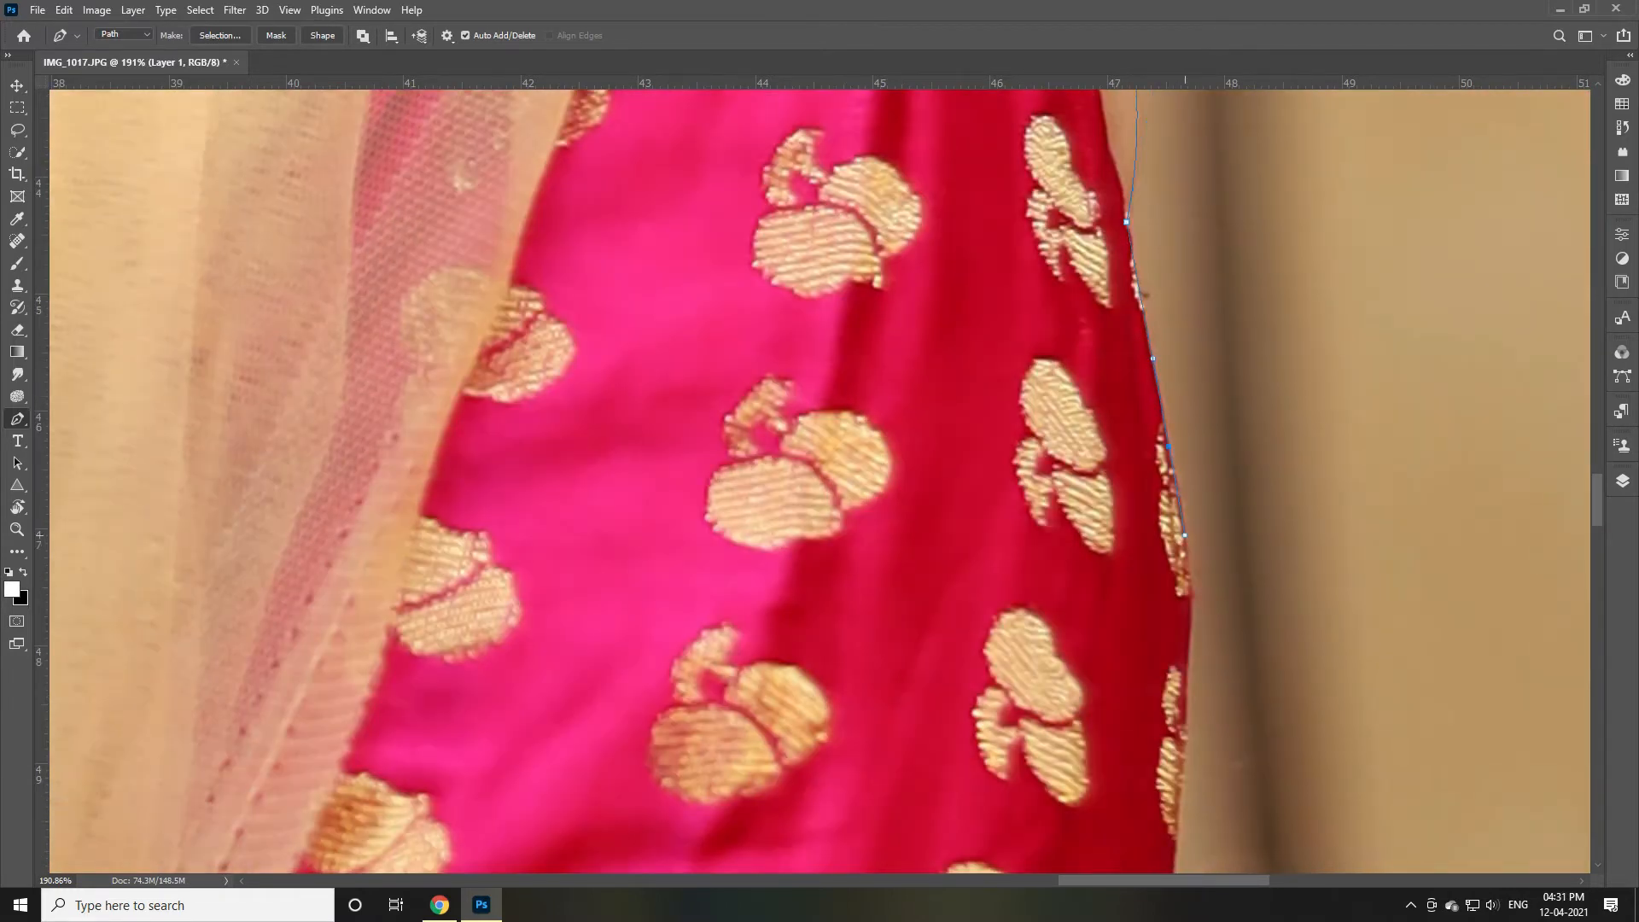
{"action": "scroll", "coordinate": [1142, 294], "scroll_direction": "down", "scroll_amount": 4}
{"action": "left_click_drag", "start_coordinate": [1188, 354], "coordinate": [1173, 424]}
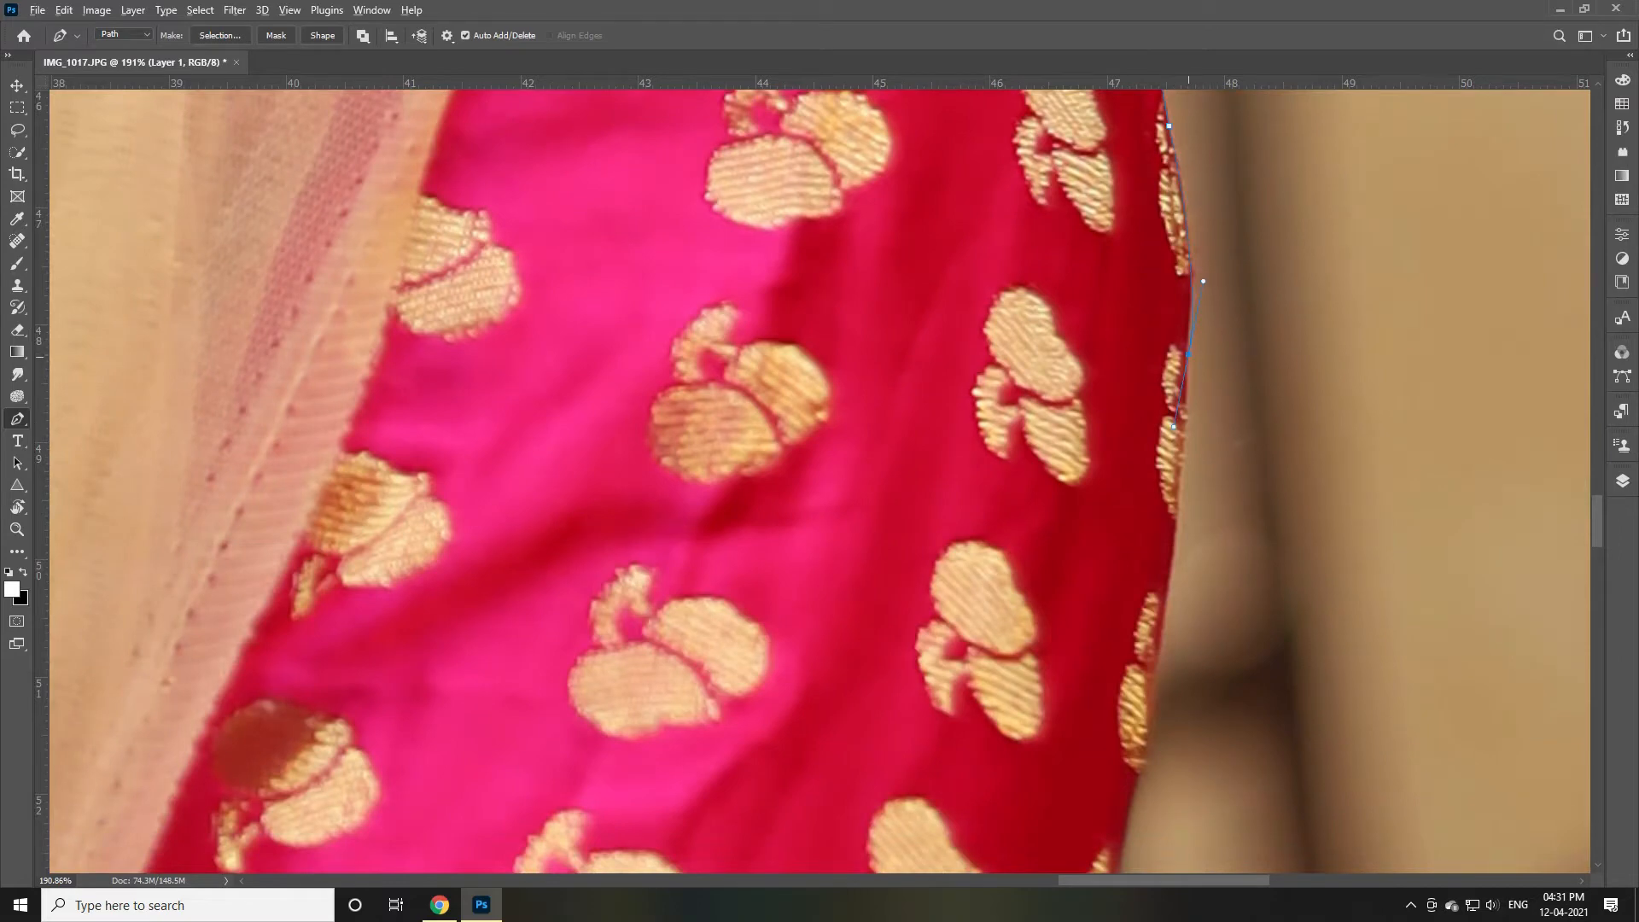
{"action": "scroll", "coordinate": [1173, 425], "scroll_direction": "down", "scroll_amount": 3}
{"action": "left_click_drag", "start_coordinate": [1144, 541], "coordinate": [1117, 620]}
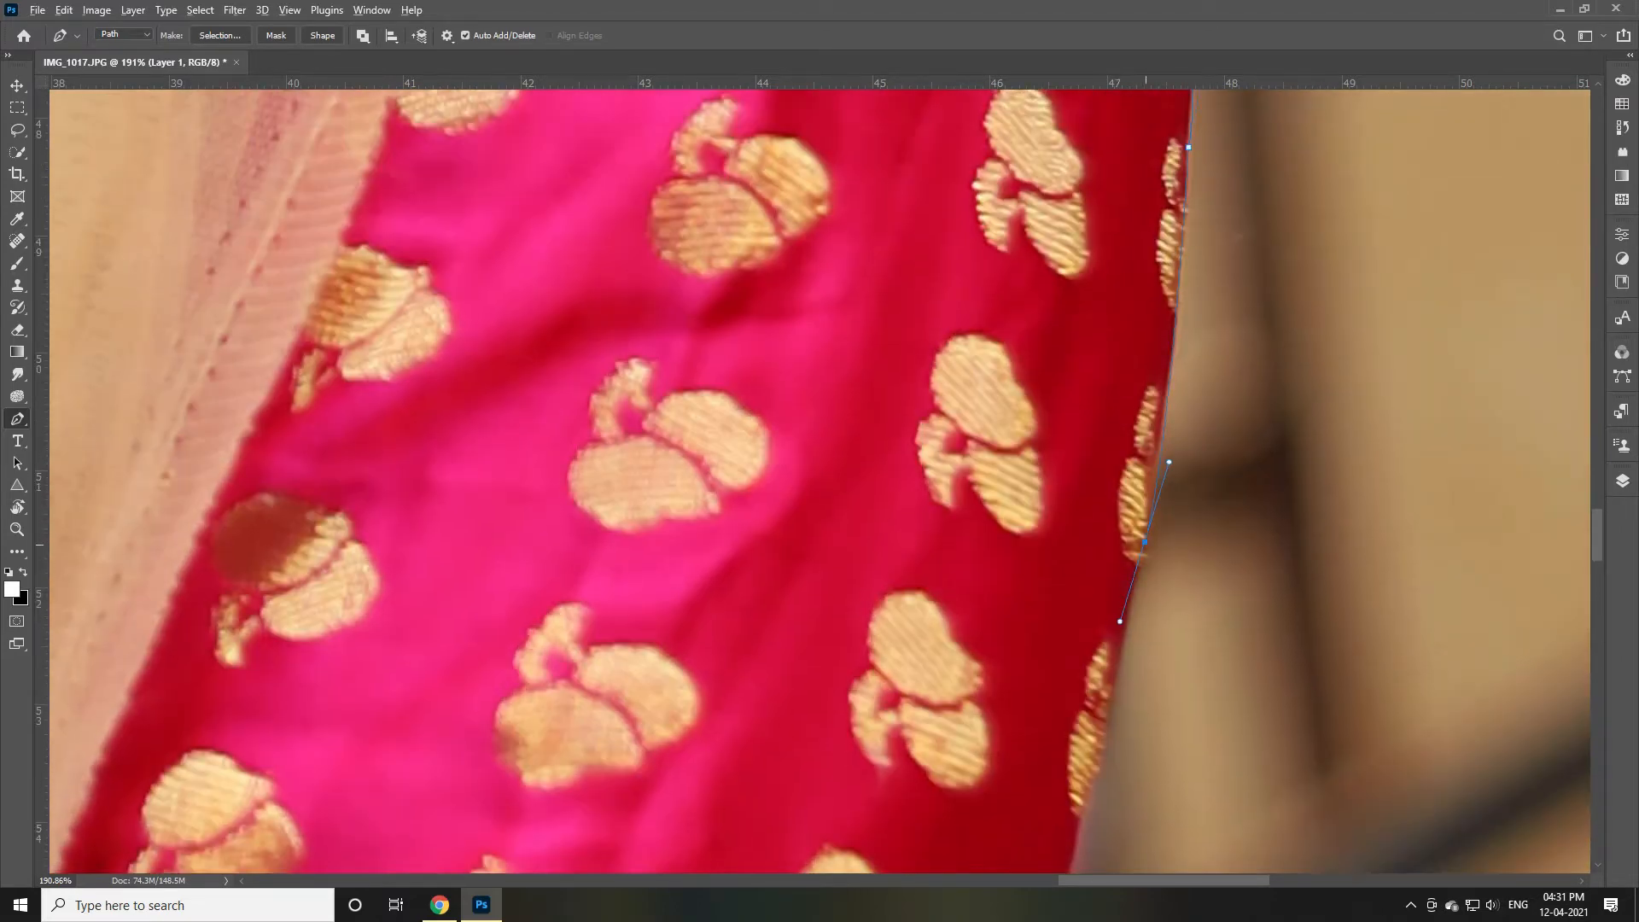
{"action": "scroll", "coordinate": [1118, 619], "scroll_direction": "down", "scroll_amount": 5}
{"action": "left_click", "coordinate": [1104, 351]}
{"action": "left_click_drag", "start_coordinate": [1057, 560], "coordinate": [1044, 649]}
{"action": "left_click", "coordinate": [1057, 561], "text": "alt"}
Extend the path around the lower pink sleeve toward the blouse folds at the waist
{"action": "scroll", "coordinate": [1057, 561], "scroll_direction": "down", "scroll_amount": 5}
{"action": "left_click_drag", "start_coordinate": [923, 508], "coordinate": [737, 856]}
{"action": "left_click", "coordinate": [923, 509], "text": "alt"}
{"action": "scroll", "coordinate": [923, 508], "scroll_direction": "down", "scroll_amount": 4}
{"action": "scroll", "coordinate": [821, 600], "scroll_direction": "down", "scroll_amount": 2}
{"action": "left_click", "coordinate": [821, 599], "text": "alt"}
{"action": "scroll", "coordinate": [821, 599], "scroll_direction": "down", "scroll_amount": 6}
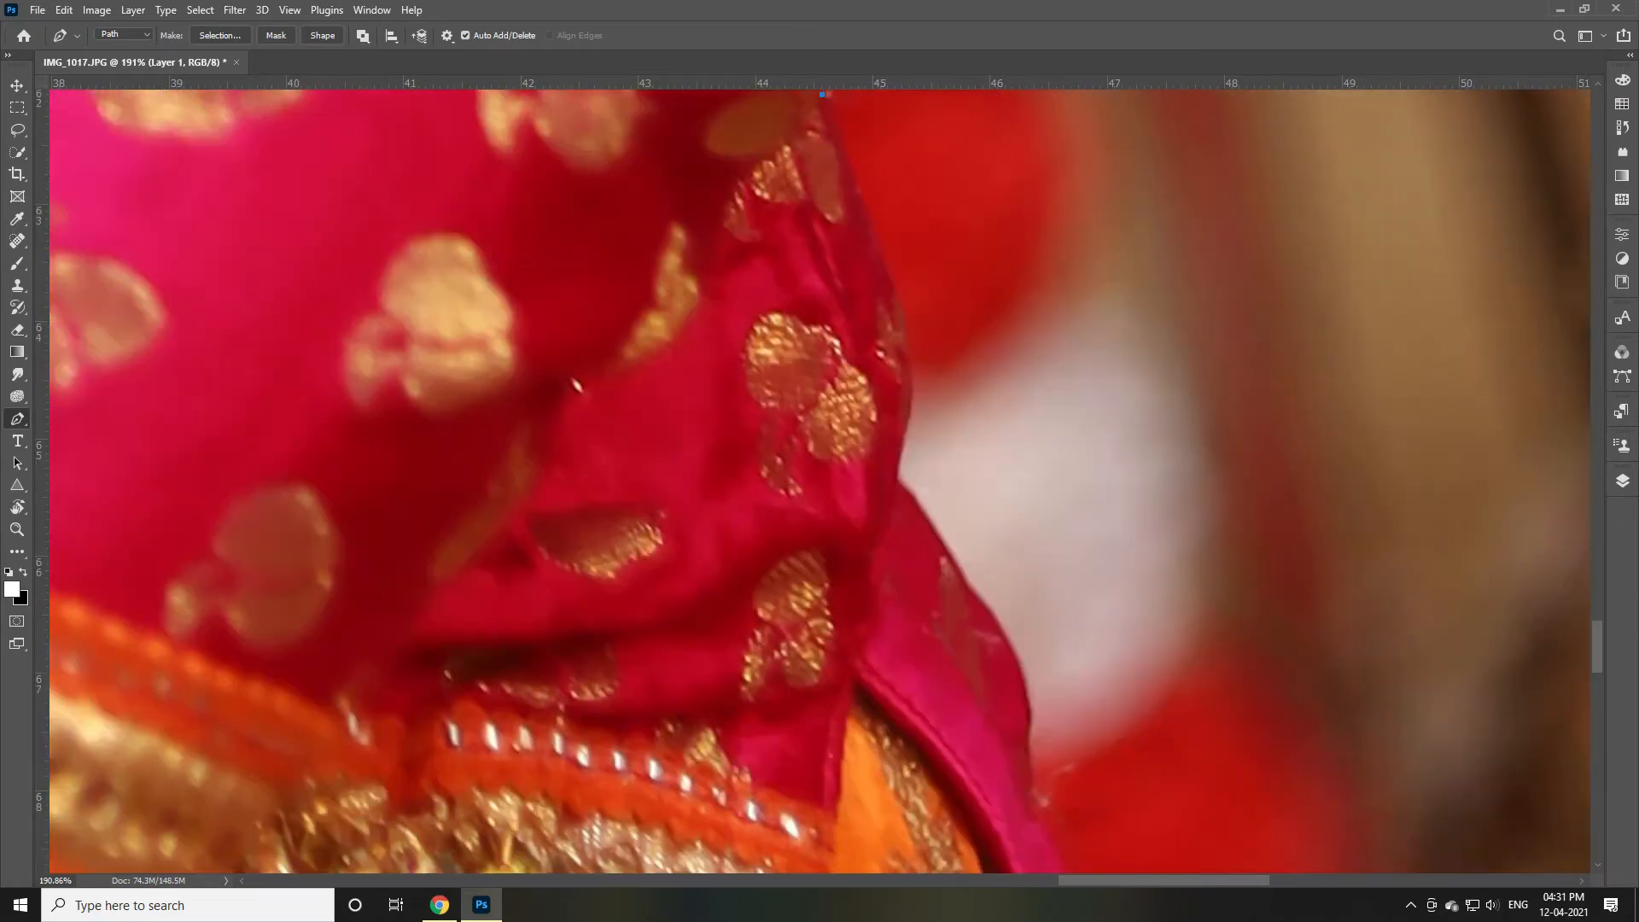
Trace the blouse folds and the rounded outer edge of the pink hem flap
{"action": "left_click_drag", "start_coordinate": [897, 475], "coordinate": [865, 576]}
{"action": "left_click", "coordinate": [897, 475], "text": "alt"}
{"action": "left_click_drag", "start_coordinate": [976, 597], "coordinate": [987, 628]}
{"action": "left_click", "coordinate": [971, 587], "text": "alt"}
{"action": "scroll", "coordinate": [971, 587], "scroll_direction": "down", "scroll_amount": 4}
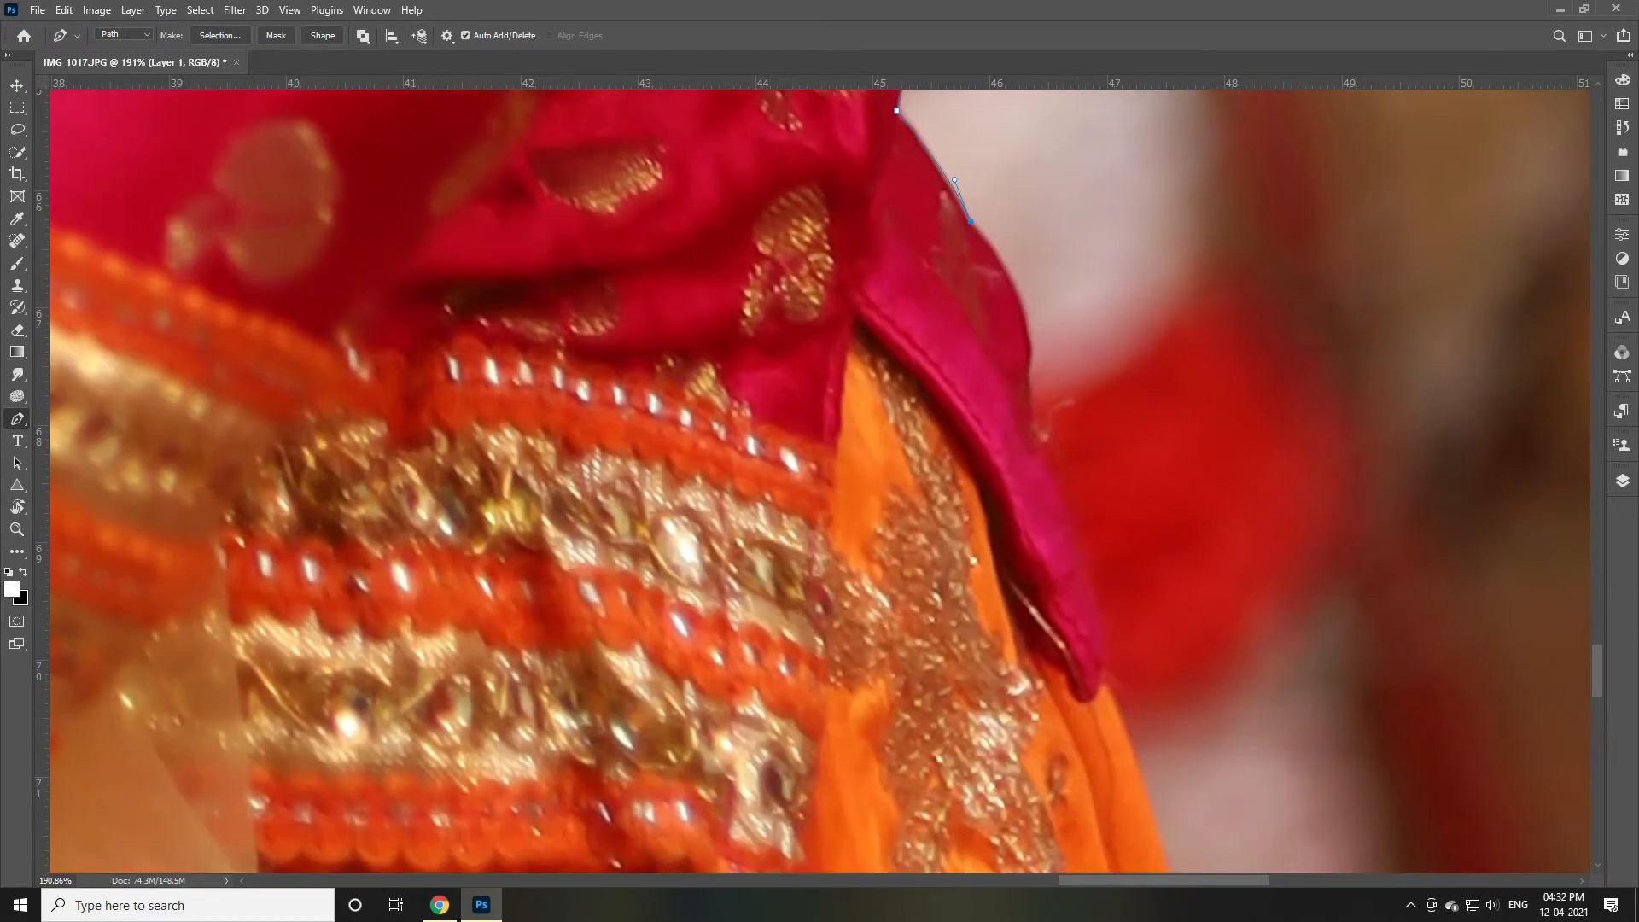
{"action": "left_click_drag", "start_coordinate": [1027, 434], "coordinate": [1005, 579]}
{"action": "left_click", "coordinate": [1027, 434], "text": "alt"}
Continue the path past the pink flap's tip and down the upper edge of the orange skirt
{"action": "scroll", "coordinate": [1028, 435], "scroll_direction": "down", "scroll_amount": 1}
{"action": "scroll", "coordinate": [1101, 461], "scroll_direction": "down", "scroll_amount": 1}
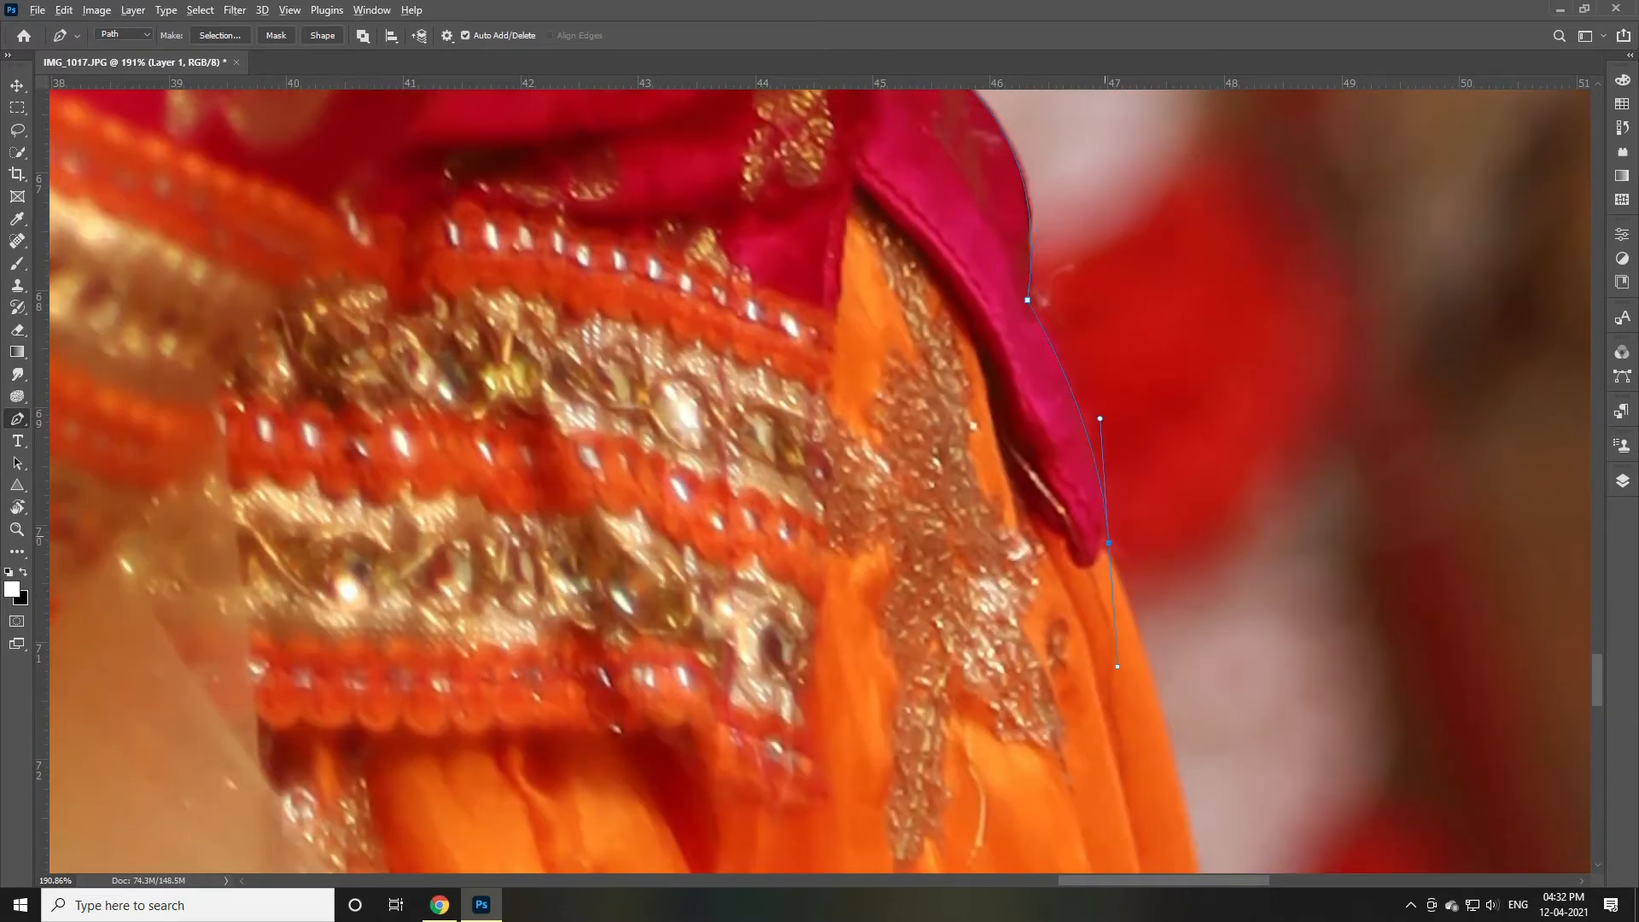
{"action": "scroll", "coordinate": [1202, 479], "scroll_direction": "down", "scroll_amount": 4}
{"action": "left_click", "coordinate": [1203, 543], "text": "alt"}
{"action": "scroll", "coordinate": [1203, 543], "scroll_direction": "down", "scroll_amount": 4}
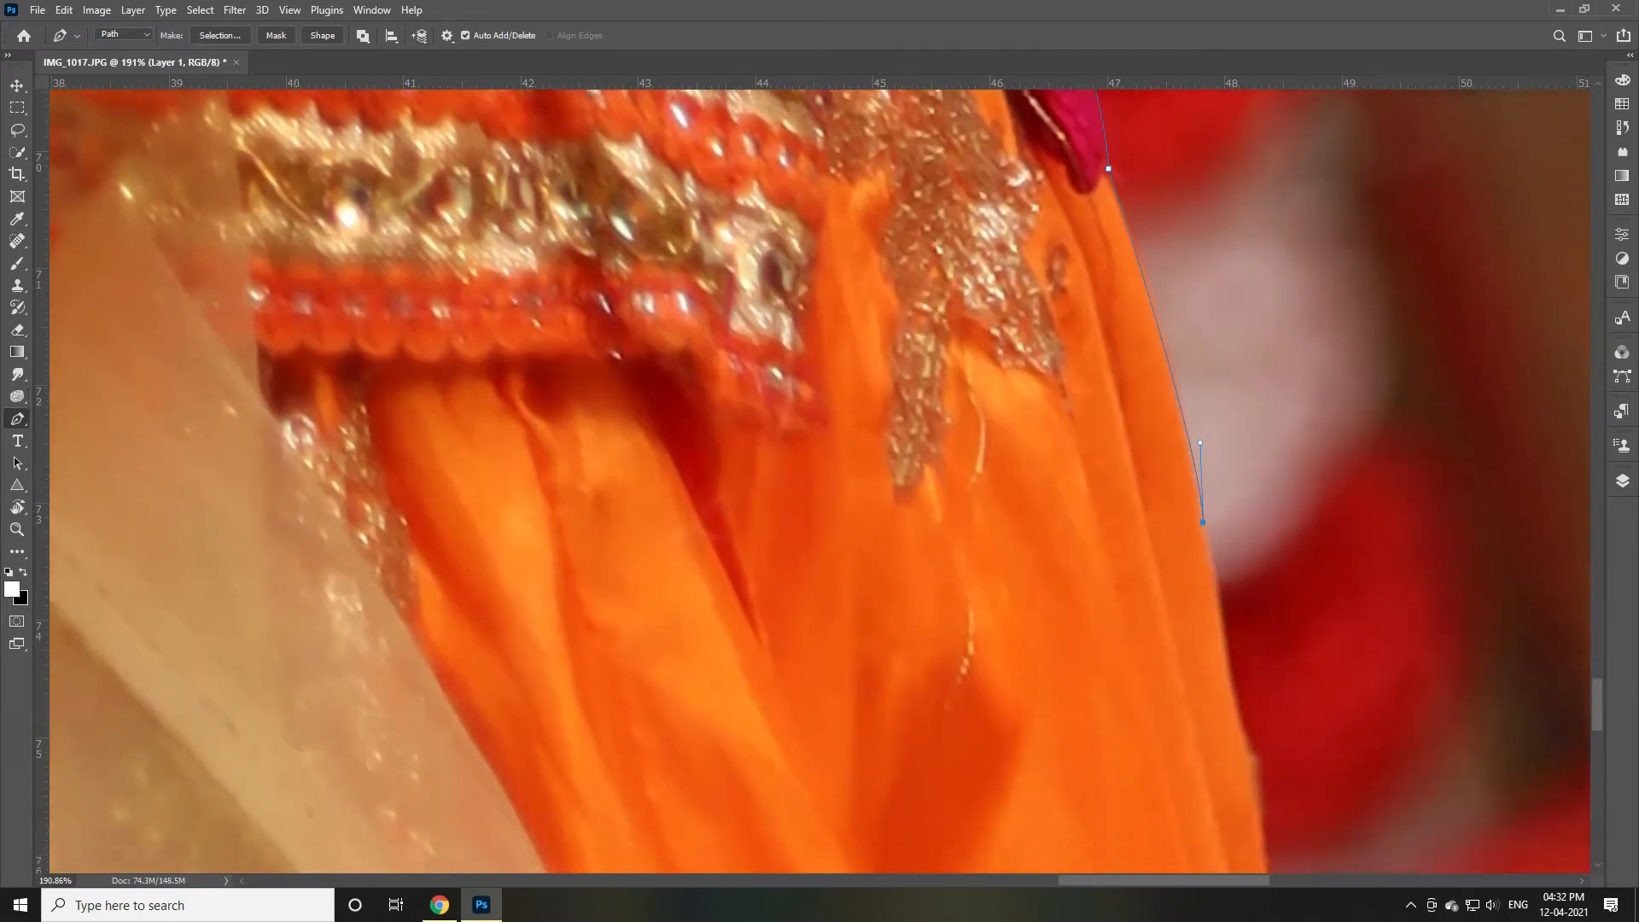
Follow the orange skirt's outer edge down to the bottom border of the photo
{"action": "left_click_drag", "start_coordinate": [1253, 452], "coordinate": [1253, 461]}
{"action": "scroll", "coordinate": [1203, 543], "scroll_direction": "down", "scroll_amount": 4}
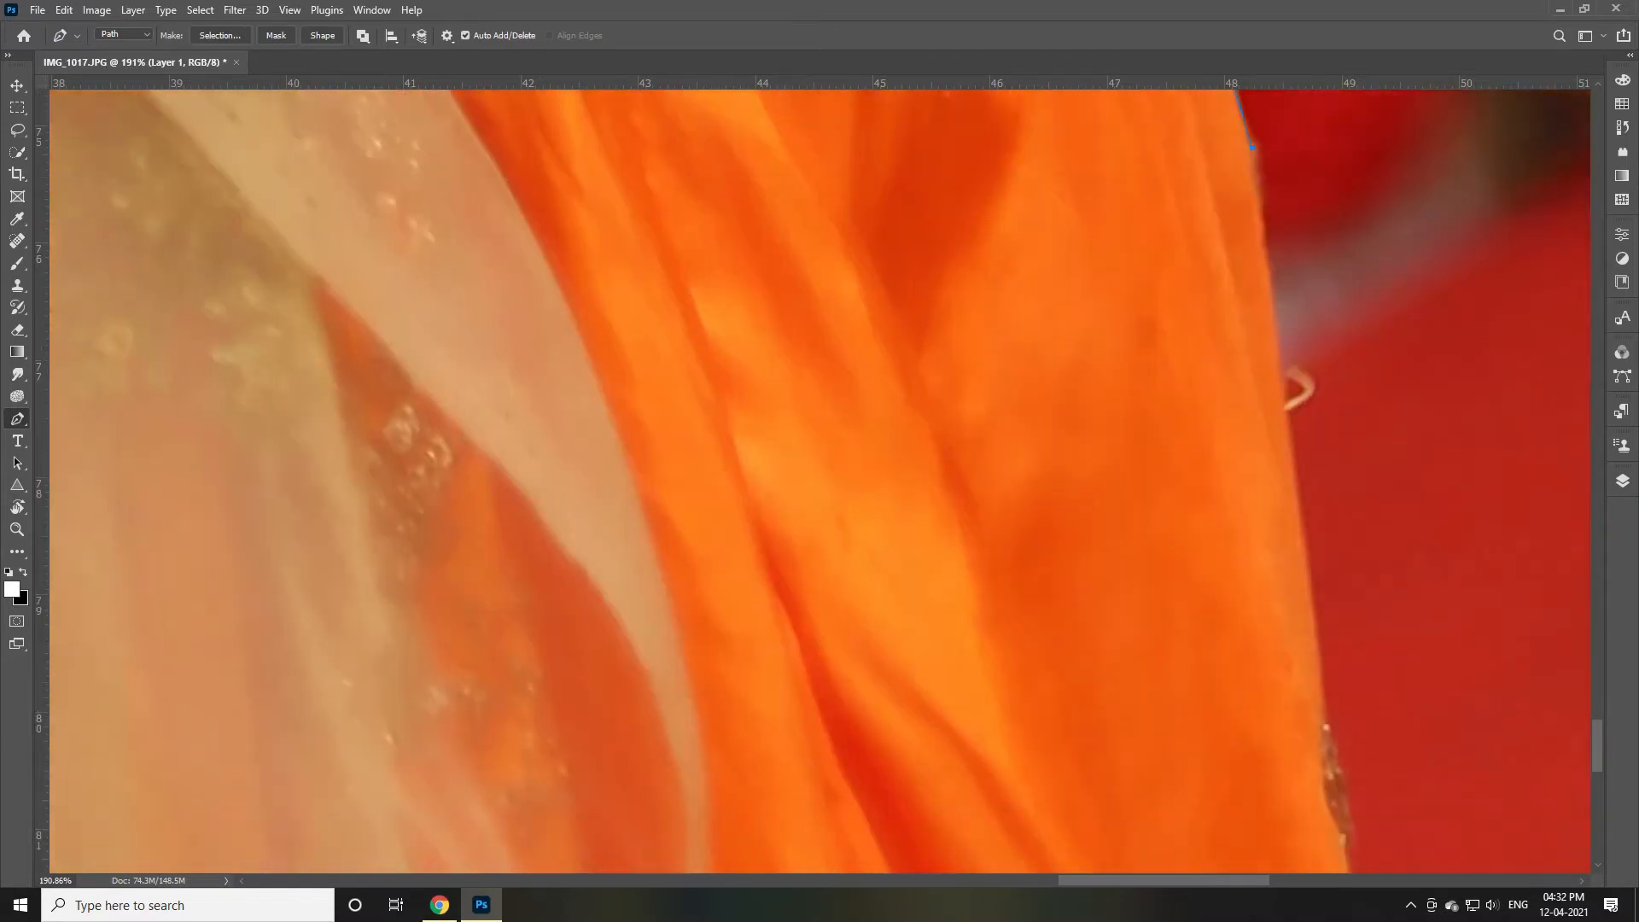
{"action": "scroll", "coordinate": [820, 481], "scroll_direction": "down", "scroll_amount": 4}
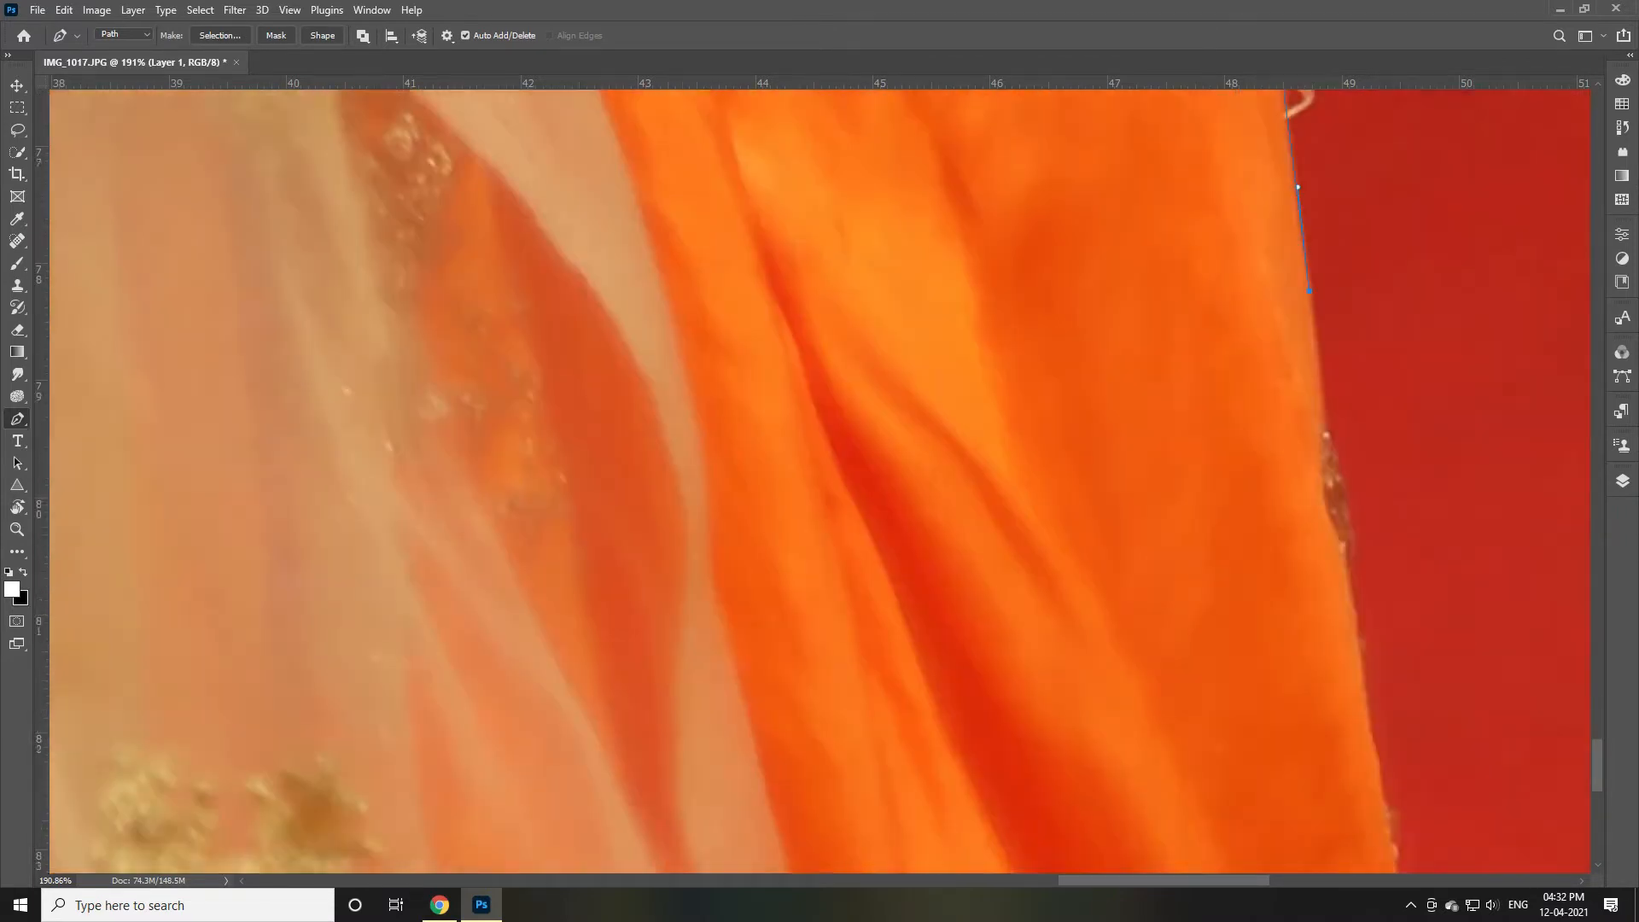
{"action": "scroll", "coordinate": [820, 481], "scroll_direction": "down", "scroll_amount": 5}
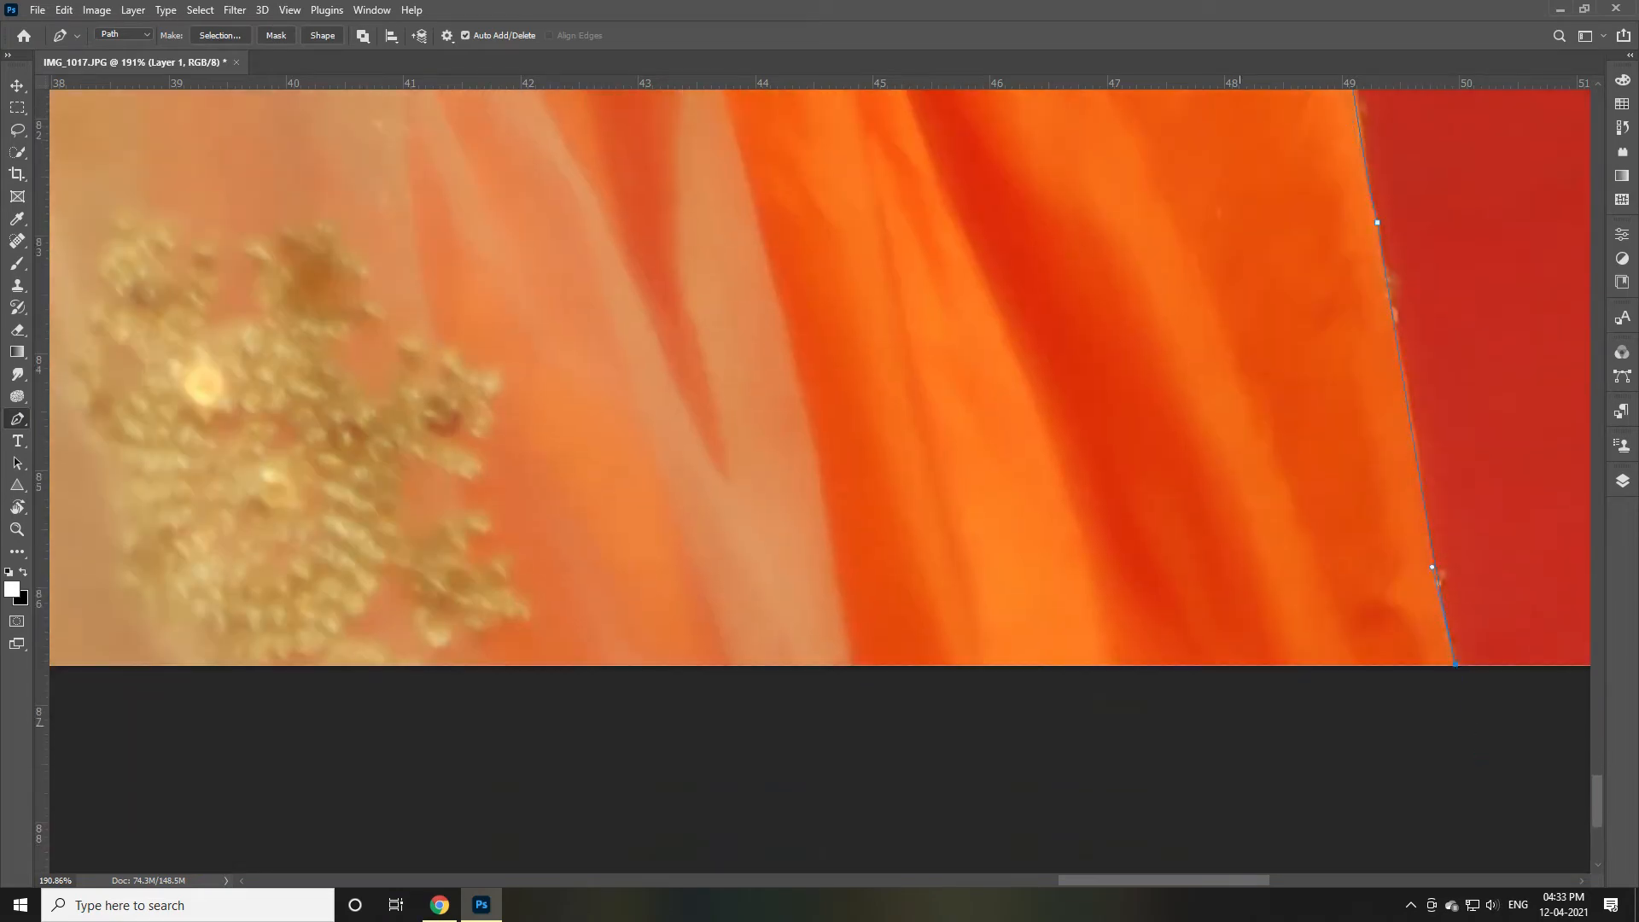
Close the path along the photo's bottom border at the starting point on the veil's lower edge
{"action": "key", "text": "ctrl+minus"}
{"action": "key", "text": "ctrl+minus"}
{"action": "scroll", "coordinate": [820, 481], "scroll_direction": "left", "scroll_amount": 6}
{"action": "left_click", "coordinate": [511, 544]}
{"action": "scroll", "coordinate": [835, 538], "scroll_direction": "down", "scroll_amount": 1}
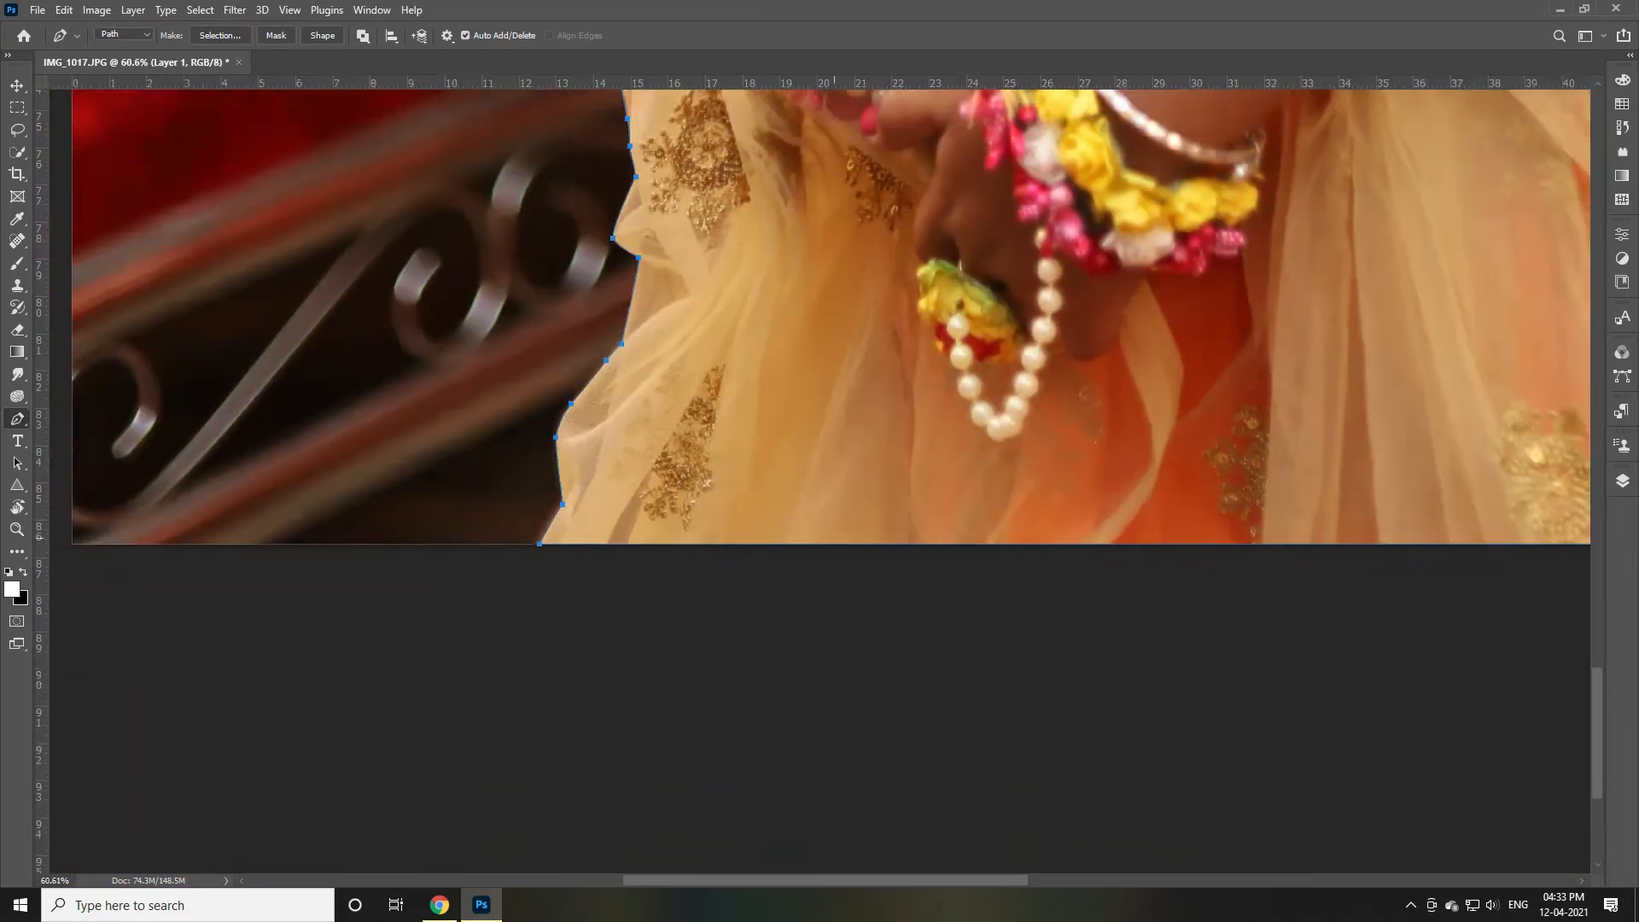
{"action": "scroll", "coordinate": [835, 538], "scroll_direction": "down", "scroll_amount": 10}
Convert the closed path to a selection and apply it as a layer mask on Layer 1
{"action": "right_click", "coordinate": [995, 383]}
{"action": "left_click", "coordinate": [1055, 453]}
{"action": "key", "text": "Return"}
{"action": "left_click", "coordinate": [1622, 481]}
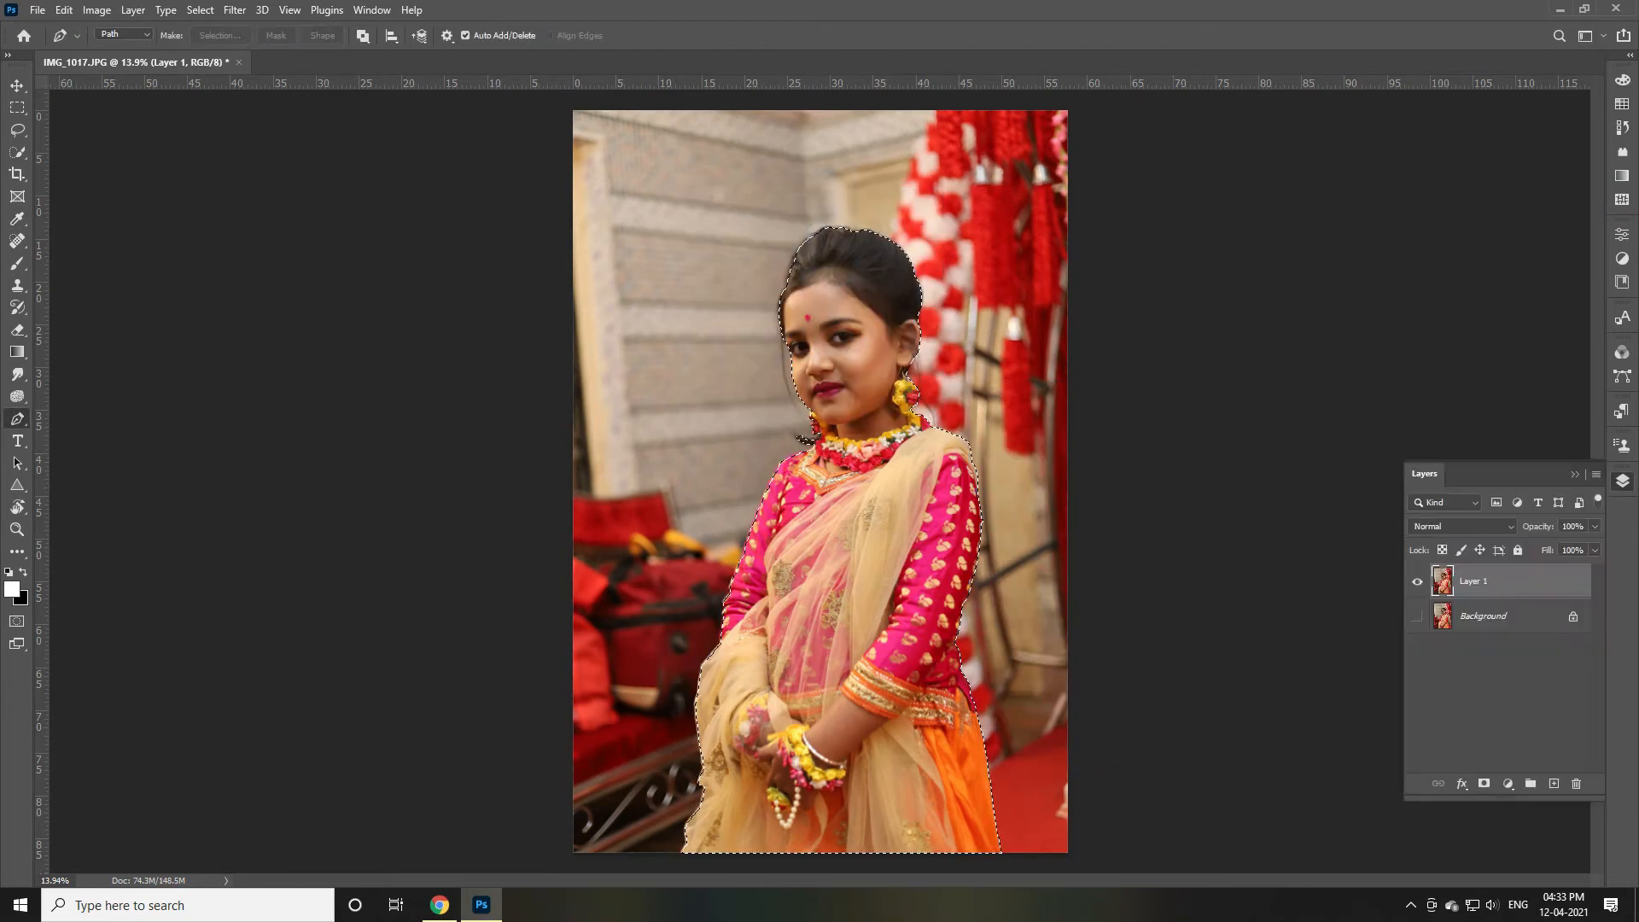
{"action": "left_click", "coordinate": [1484, 783]}
Refine the mask with Select and Mask, using Smooth 12, Feather 3.6 px, Contrast 12% and Shift Edge -14%
{"action": "right_click", "coordinate": [1475, 583]}
{"action": "left_click", "coordinate": [1515, 710]}
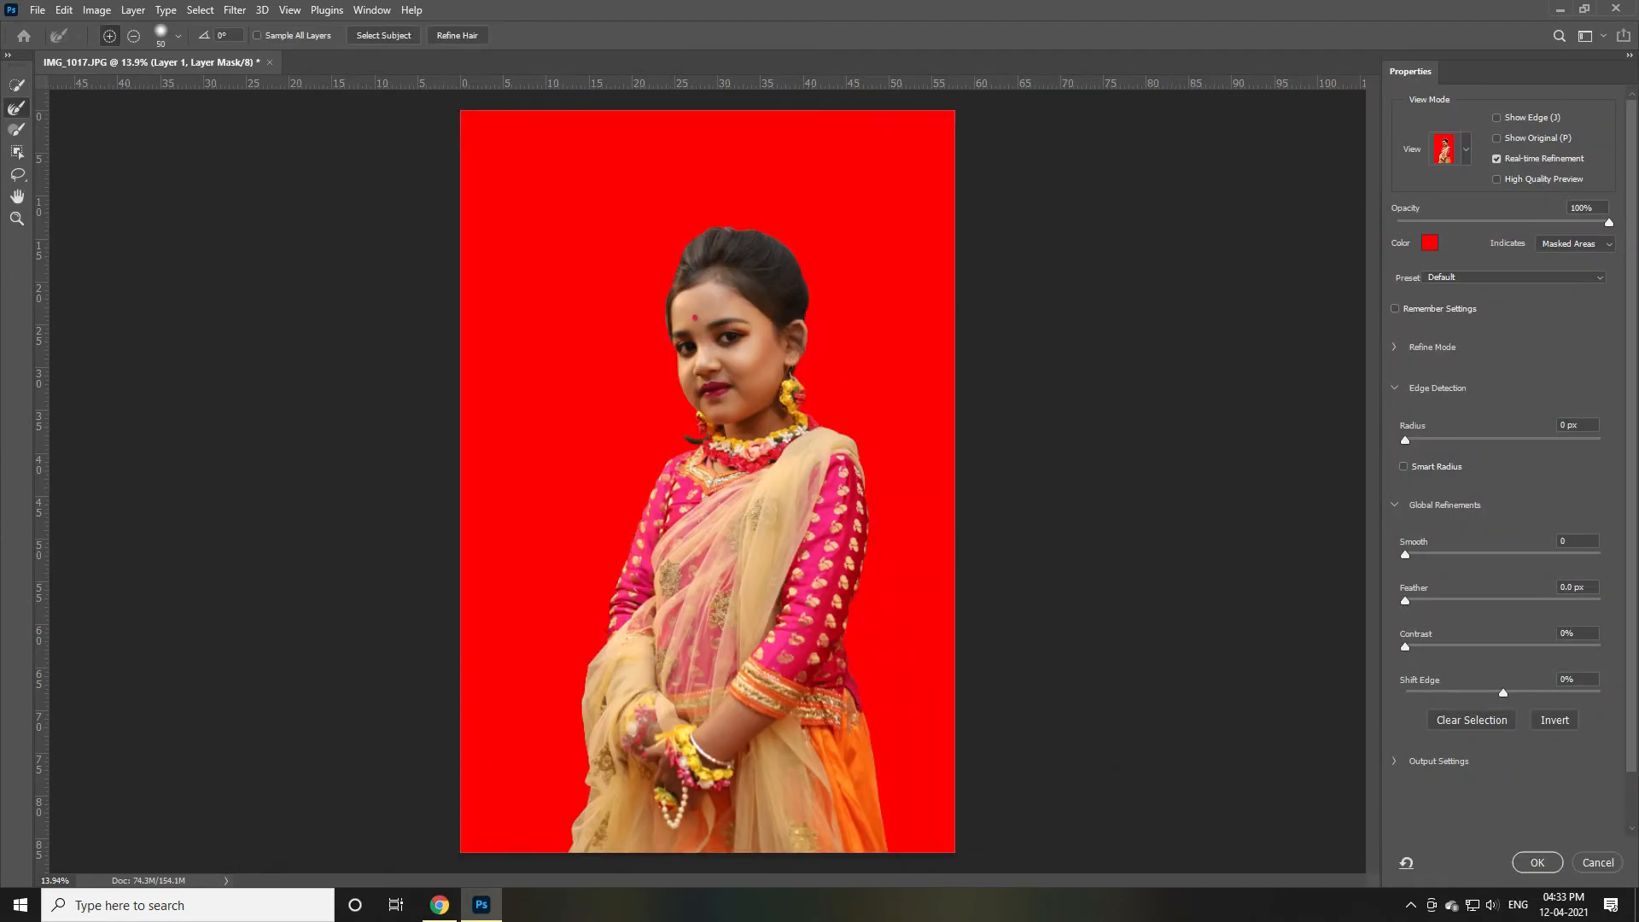
{"action": "key", "text": "ctrl+space"}
{"action": "left_click_drag", "start_coordinate": [806, 269], "coordinate": [955, 437]}
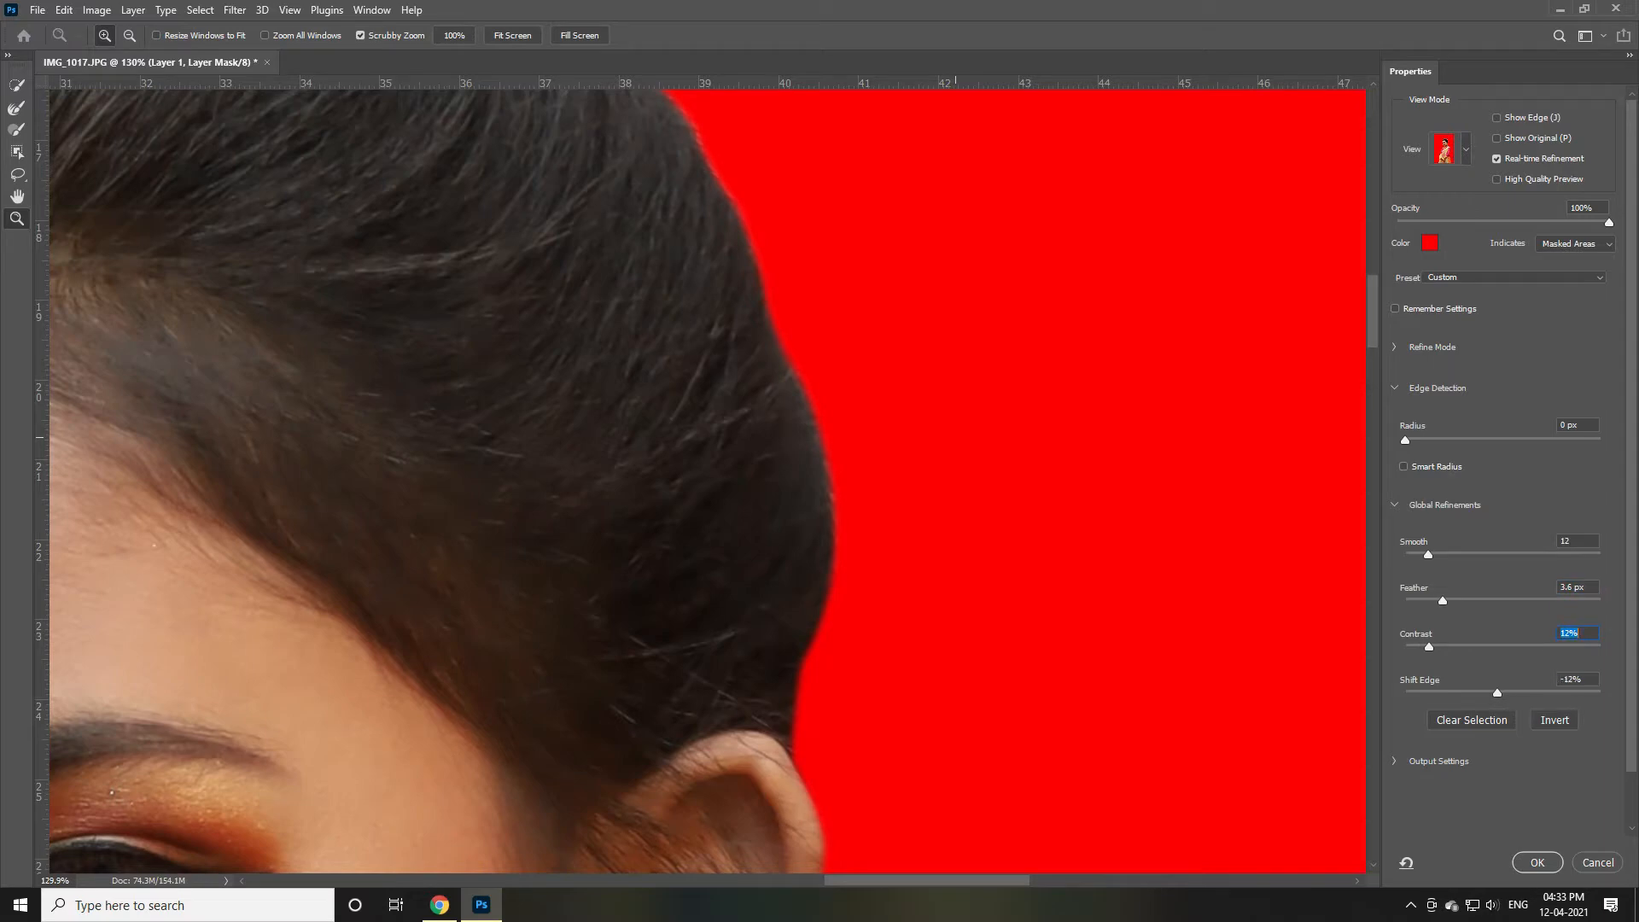
{"action": "scroll", "coordinate": [956, 437], "scroll_direction": "left", "scroll_amount": 10}
{"action": "scroll", "coordinate": [955, 437], "scroll_direction": "right", "scroll_amount": 1}
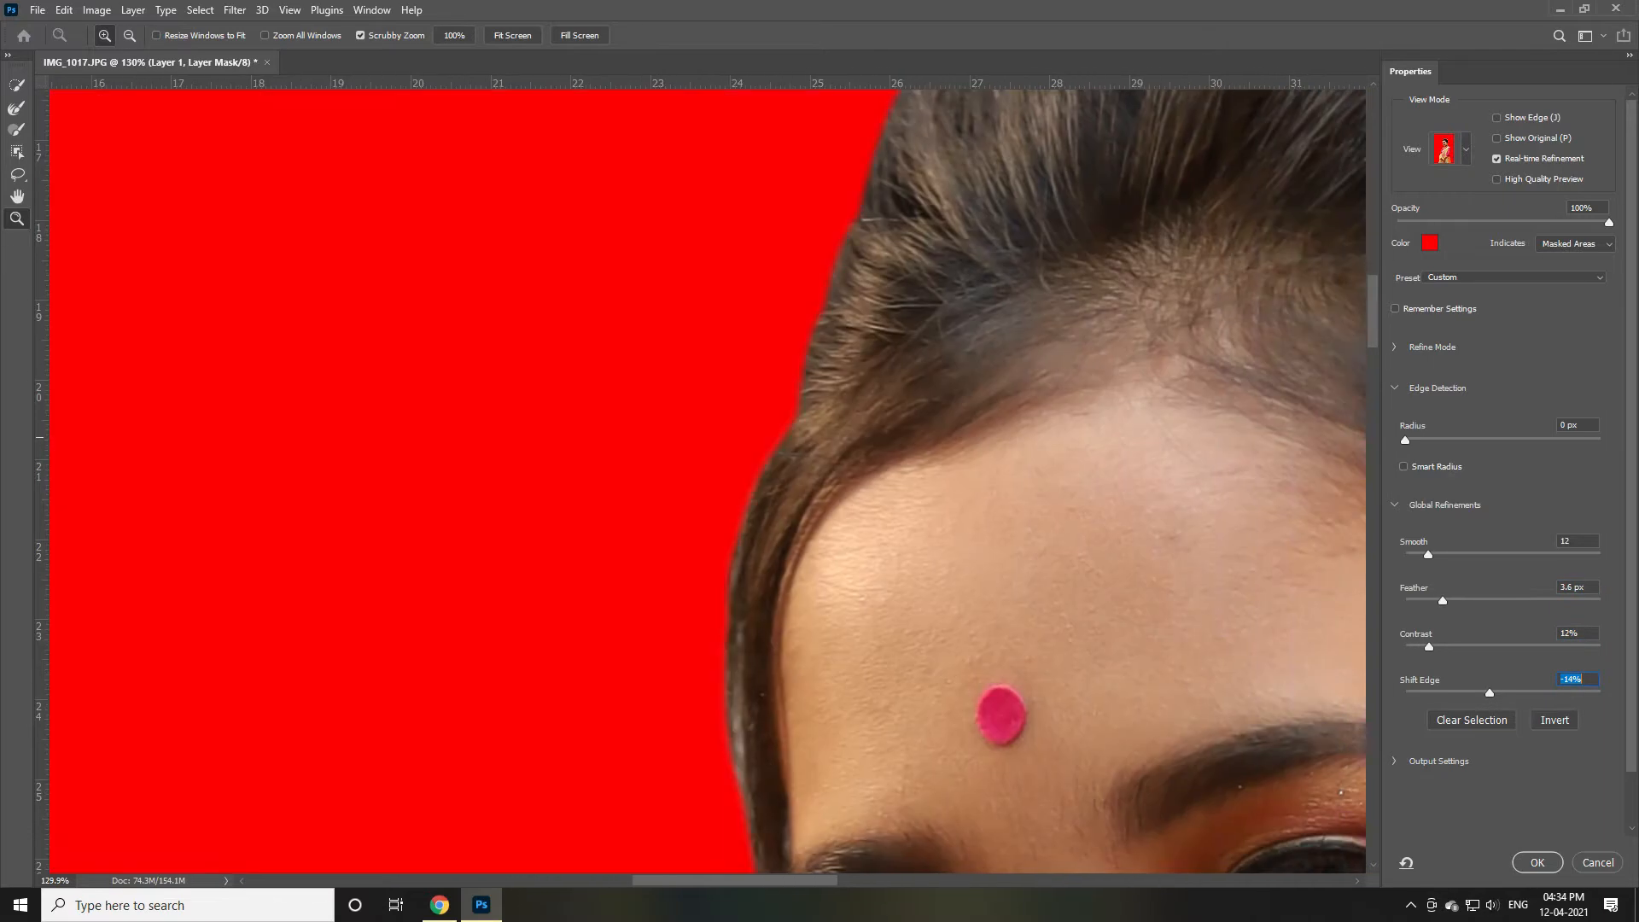
{"action": "key", "text": "Return"}
{"action": "key", "text": "ctrl+0"}
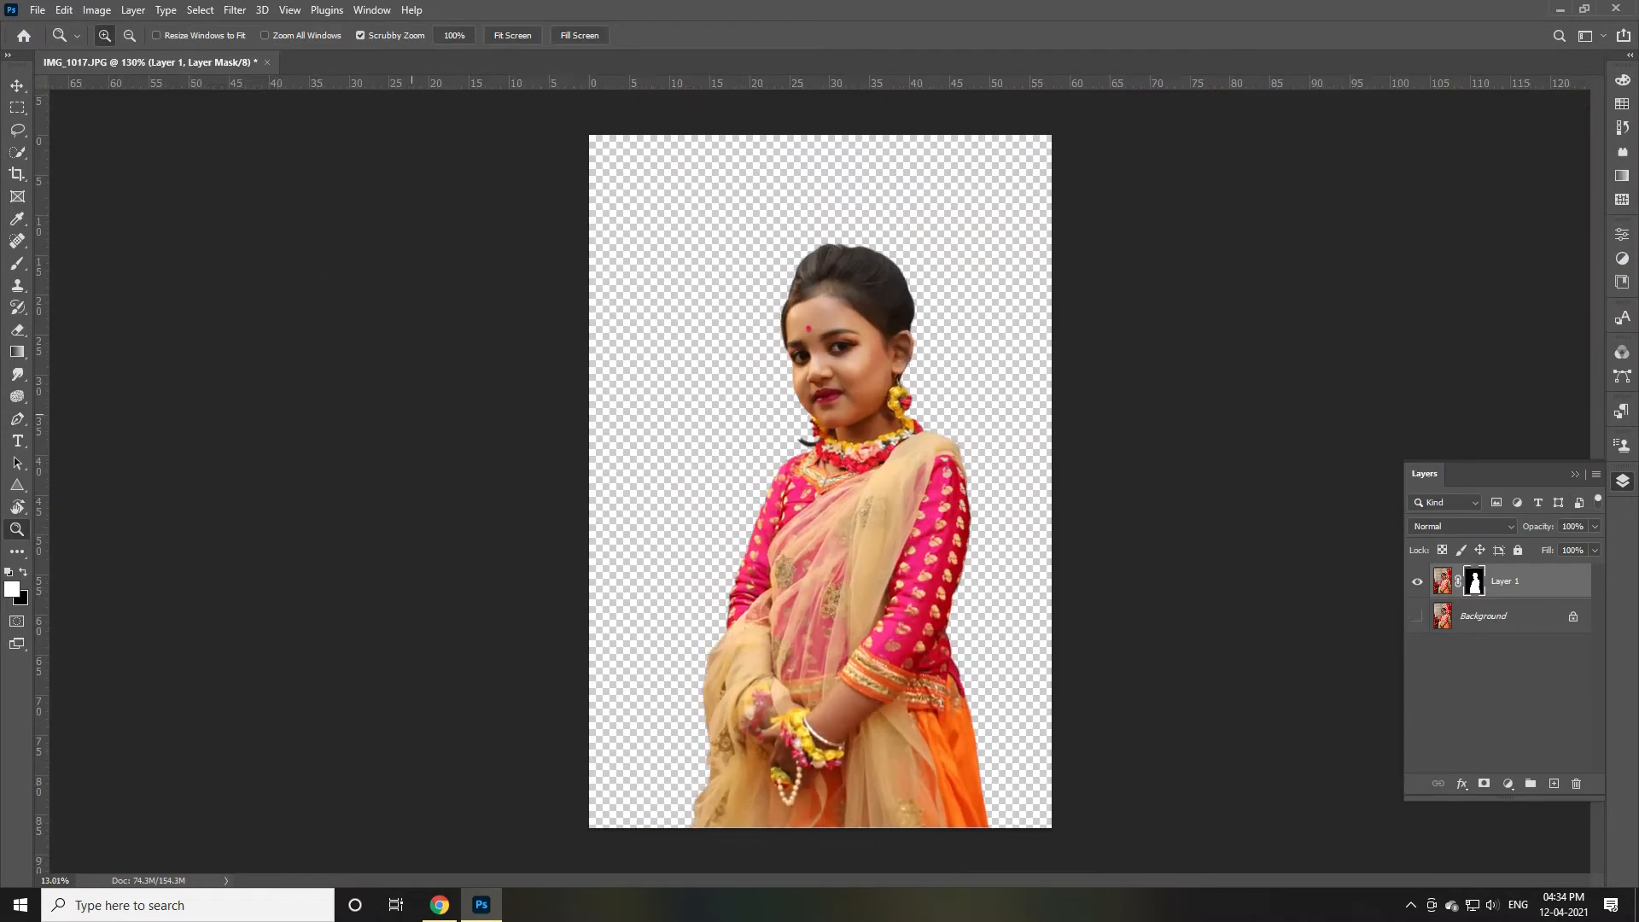
Place a copy of the cutout on a new layer, hide the masked Layer 1 and show the Background
{"action": "left_click", "coordinate": [1554, 784]}
{"action": "left_click", "coordinate": [1417, 617]}
{"action": "left_click", "coordinate": [1417, 652]}
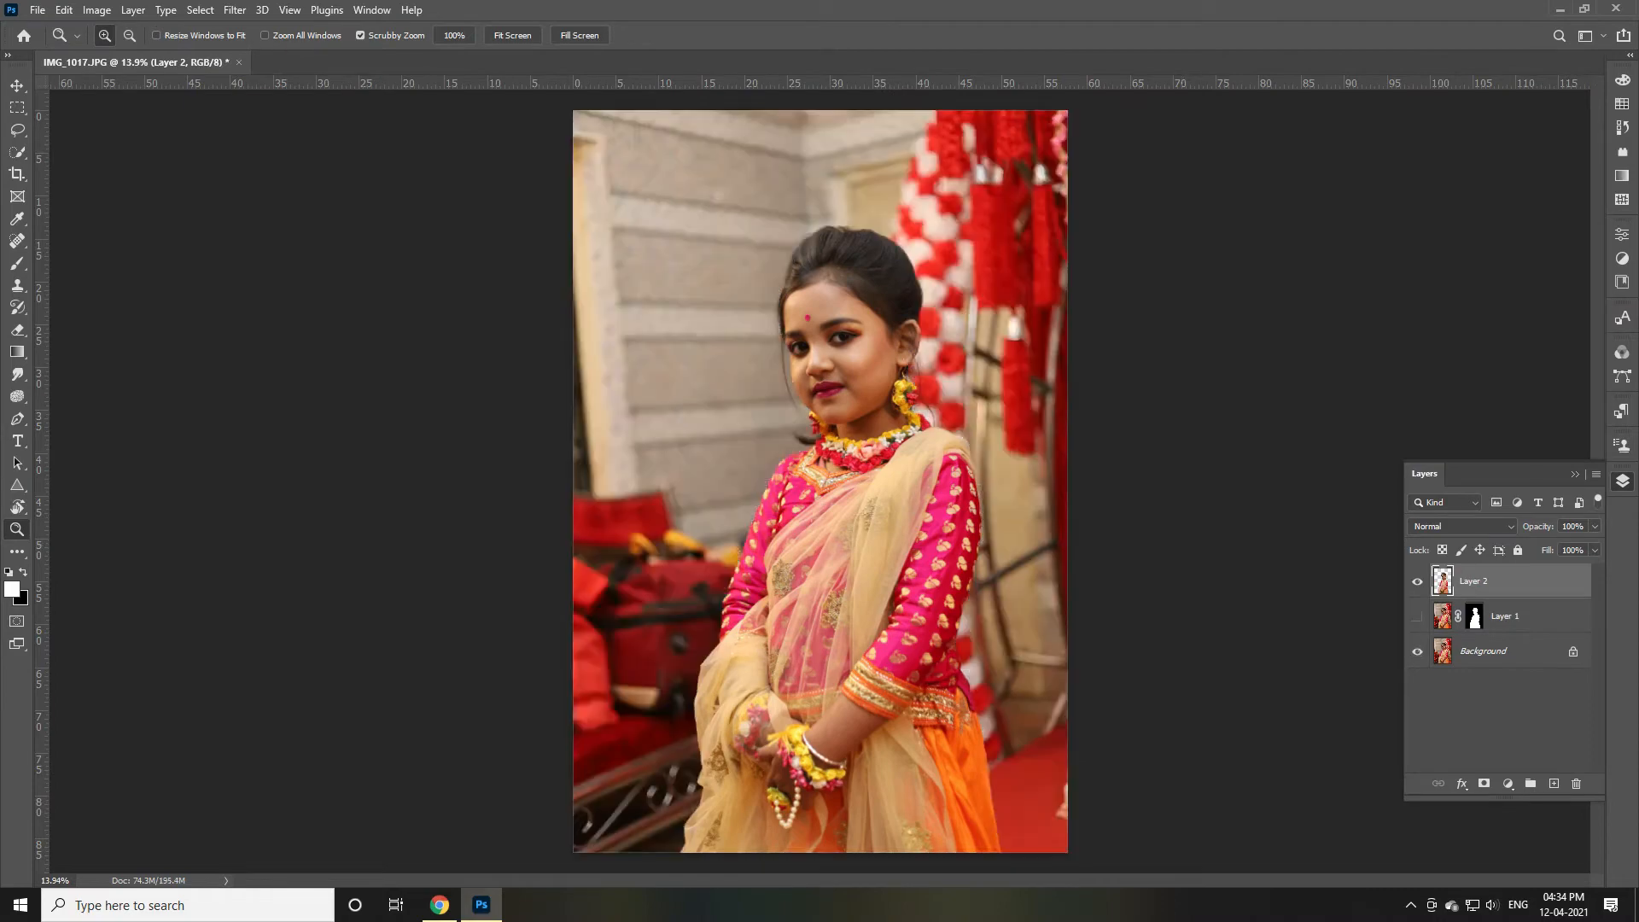
Compare the cutout with and without the original Background layer, leaving the Background hidden
{"action": "left_click", "coordinate": [1417, 652]}
{"action": "left_click", "coordinate": [1417, 651]}
{"action": "left_click", "coordinate": [1418, 652]}
{"action": "left_click", "coordinate": [1417, 651]}
{"action": "left_click", "coordinate": [1417, 652]}
Switch to the desktop, refresh it and open This PC in File Explorer
{"action": "key", "text": "super+d"}
{"action": "right_click", "coordinate": [1228, 505]}
{"action": "left_click", "coordinate": [1272, 562]}
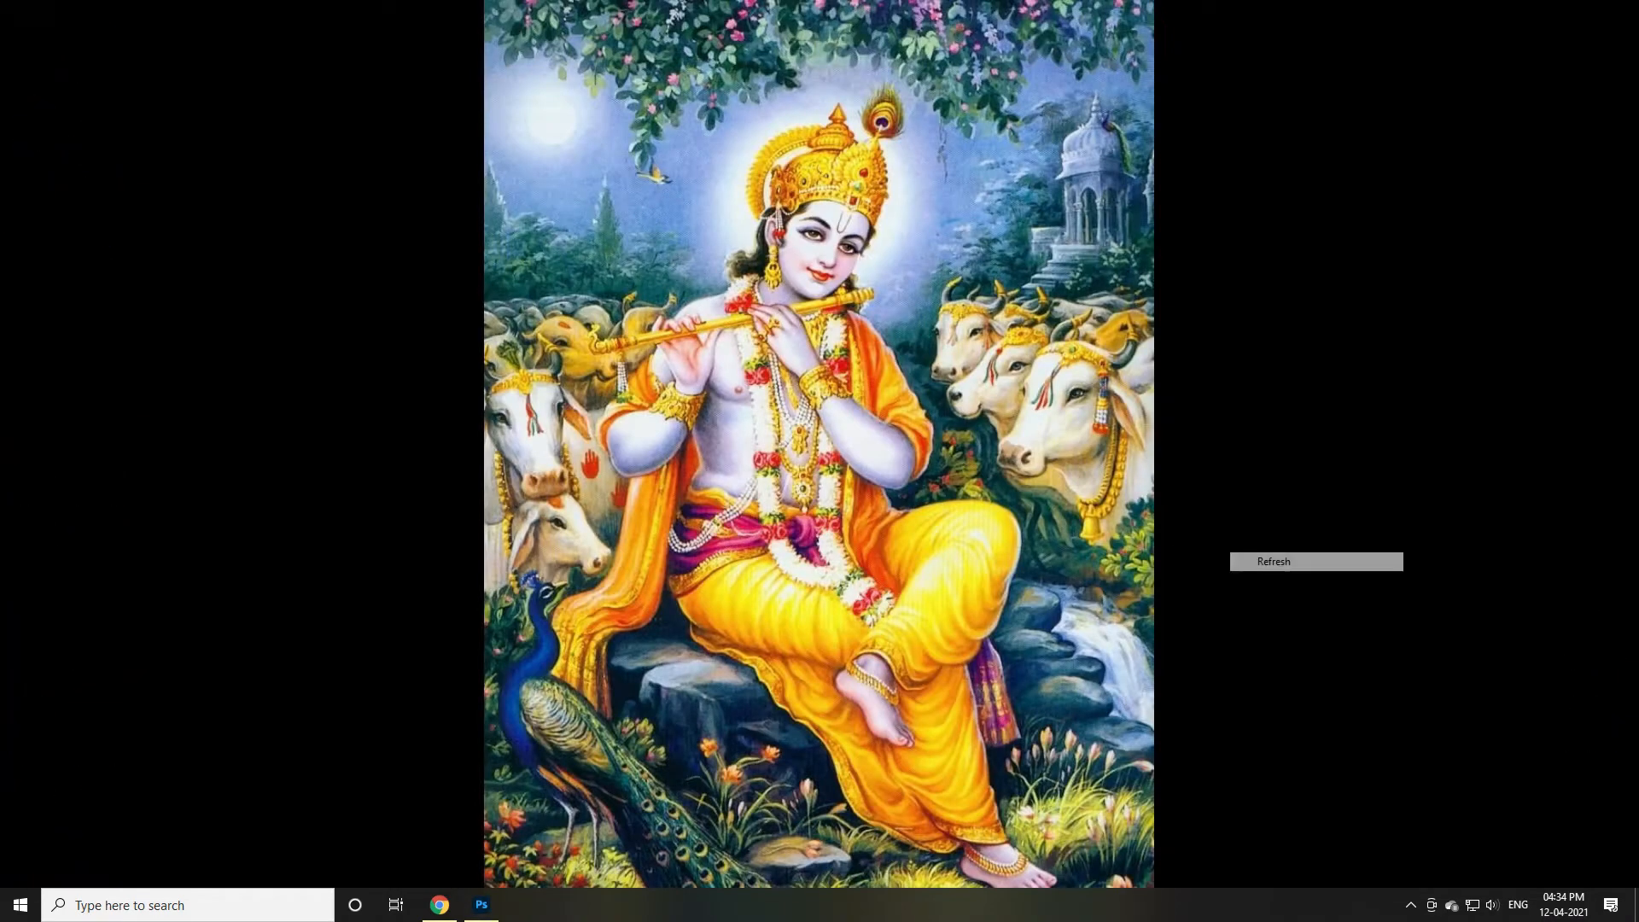
{"action": "double_click", "coordinate": [32, 119]}
{"action": "left_click", "coordinate": [1411, 905]}
{"action": "right_click", "coordinate": [1411, 869]}
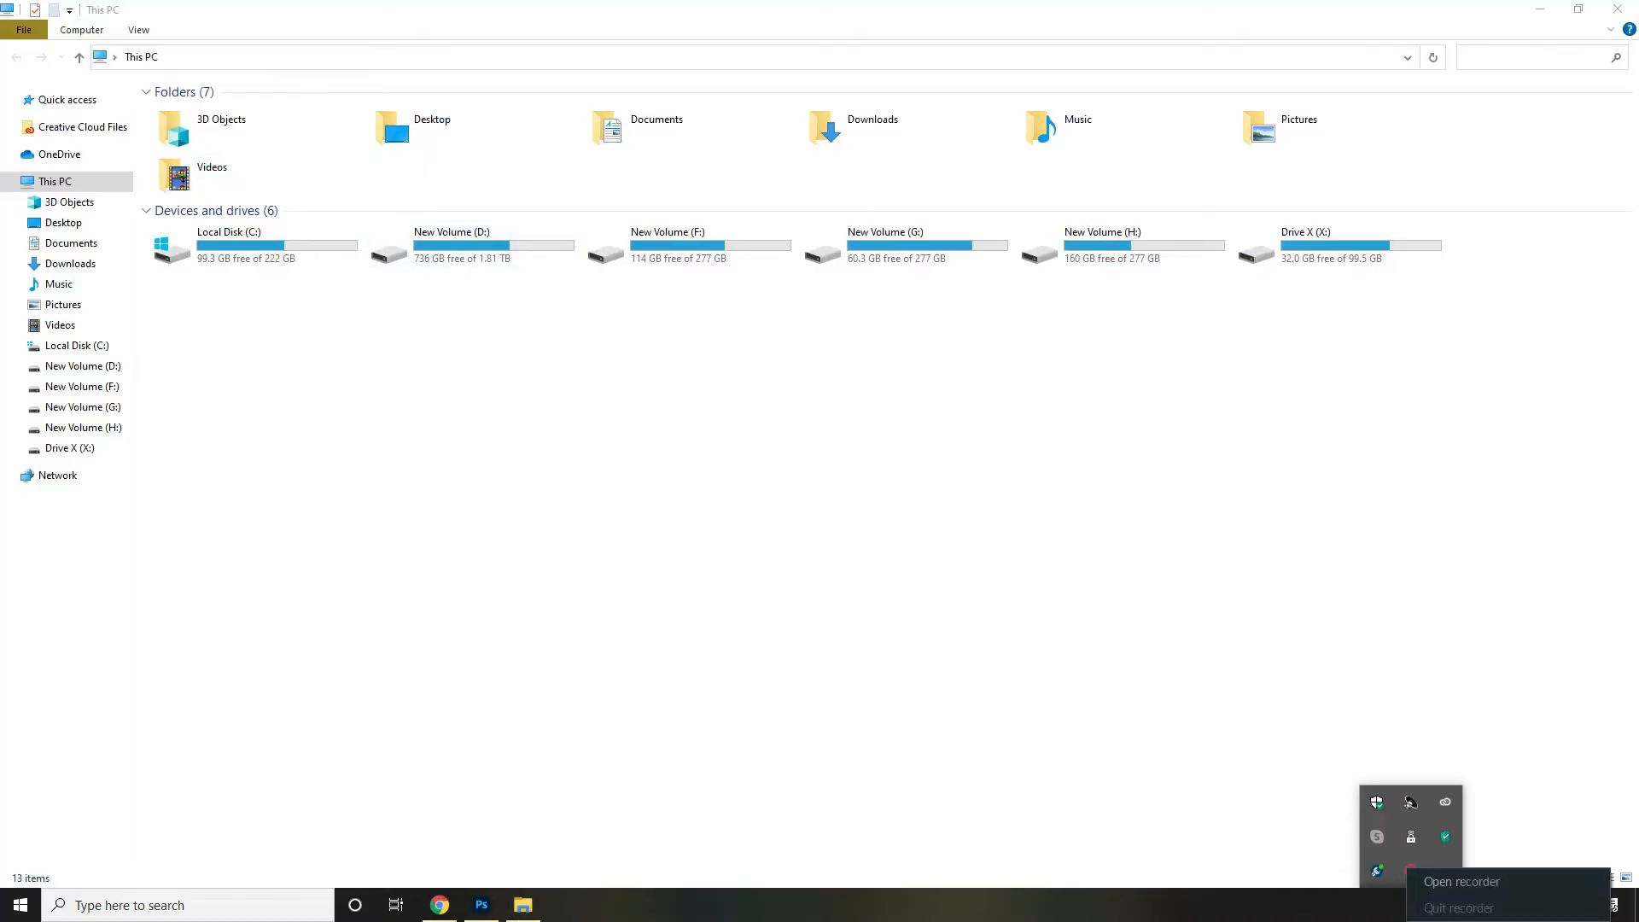
{"action": "left_click", "coordinate": [1460, 881]}
Open the DVD-11 STUDIO BACKGROUND folder under D:, EDITING, WEDDING FRANE, 3
{"action": "double_click", "coordinate": [504, 246]}
{"action": "double_click", "coordinate": [1247, 435]}
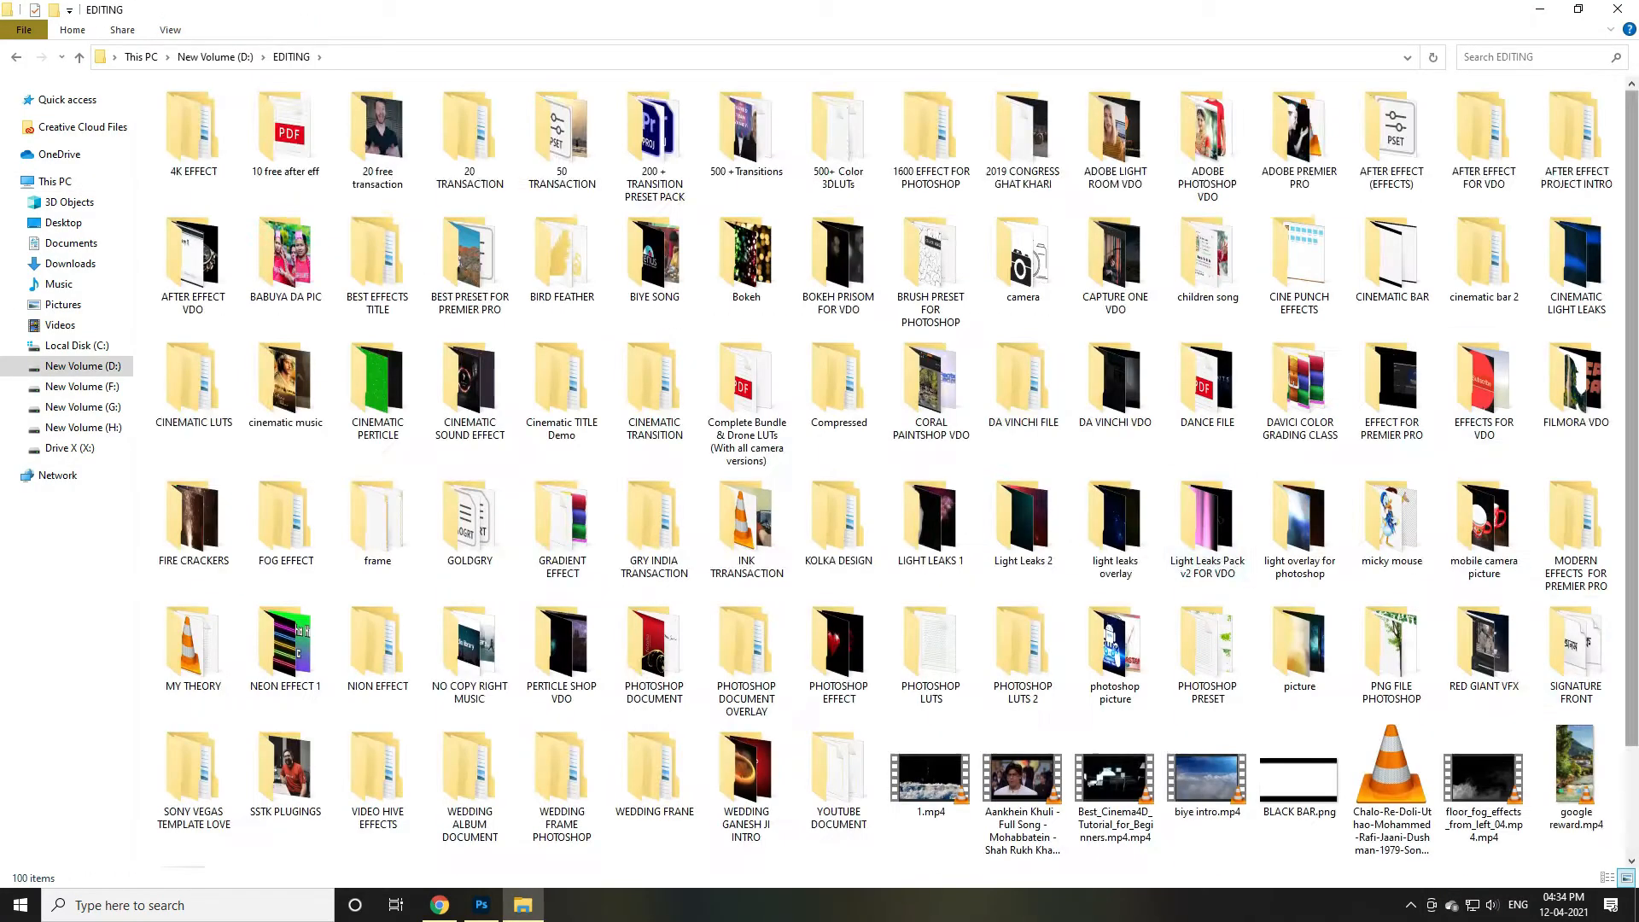
{"action": "double_click", "coordinate": [656, 778]}
{"action": "double_click", "coordinate": [470, 128]}
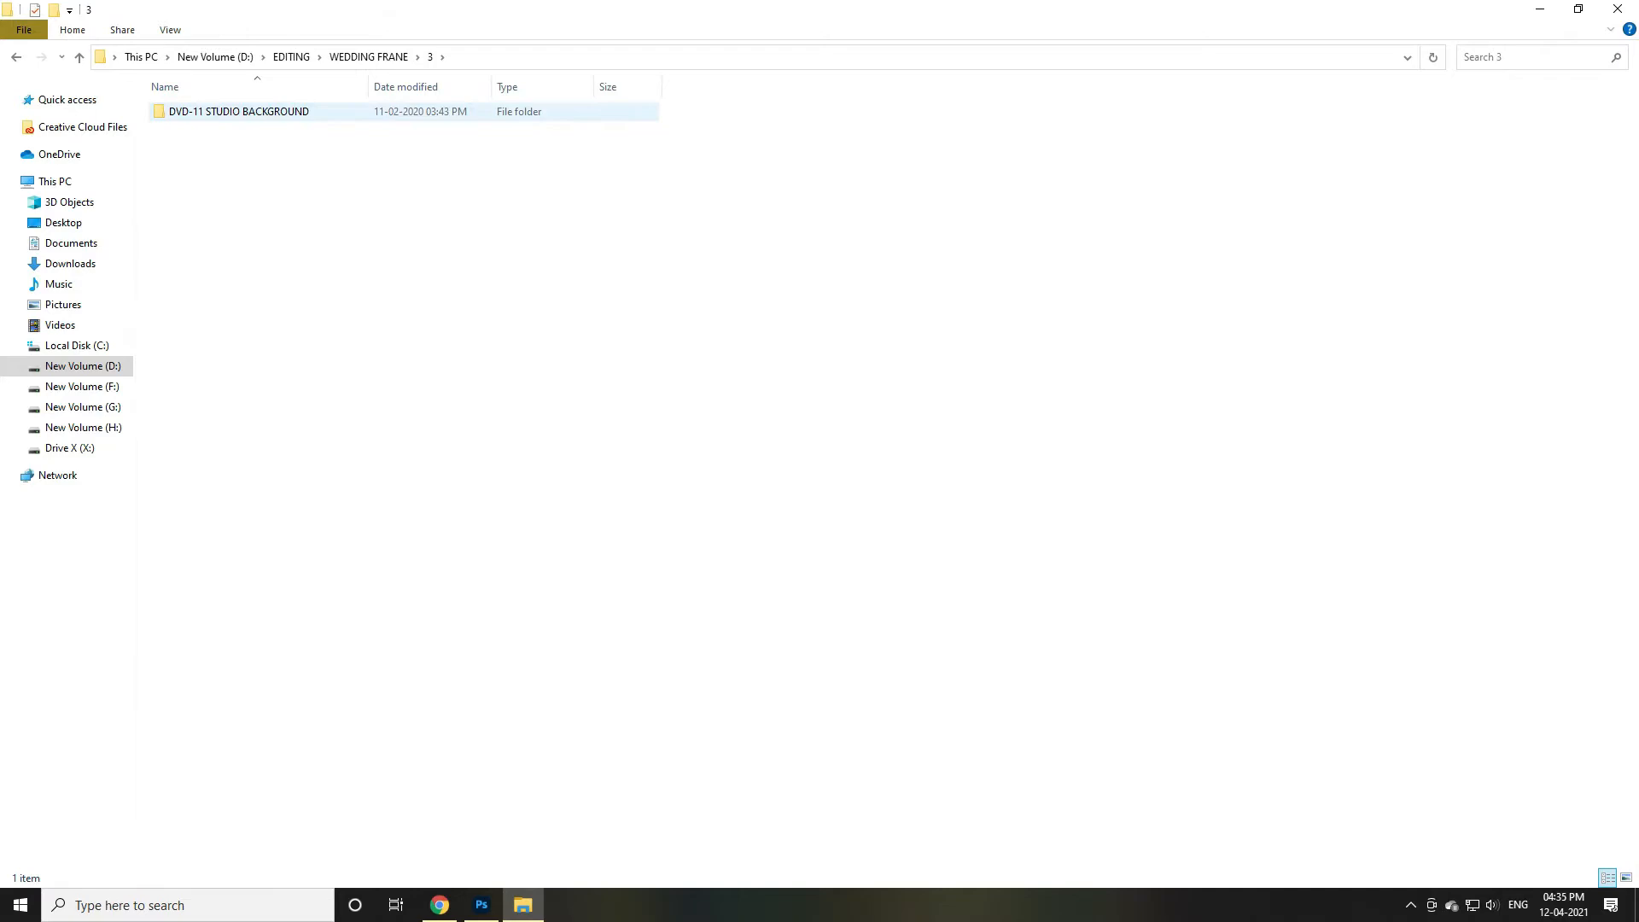
{"action": "key", "text": "Return"}
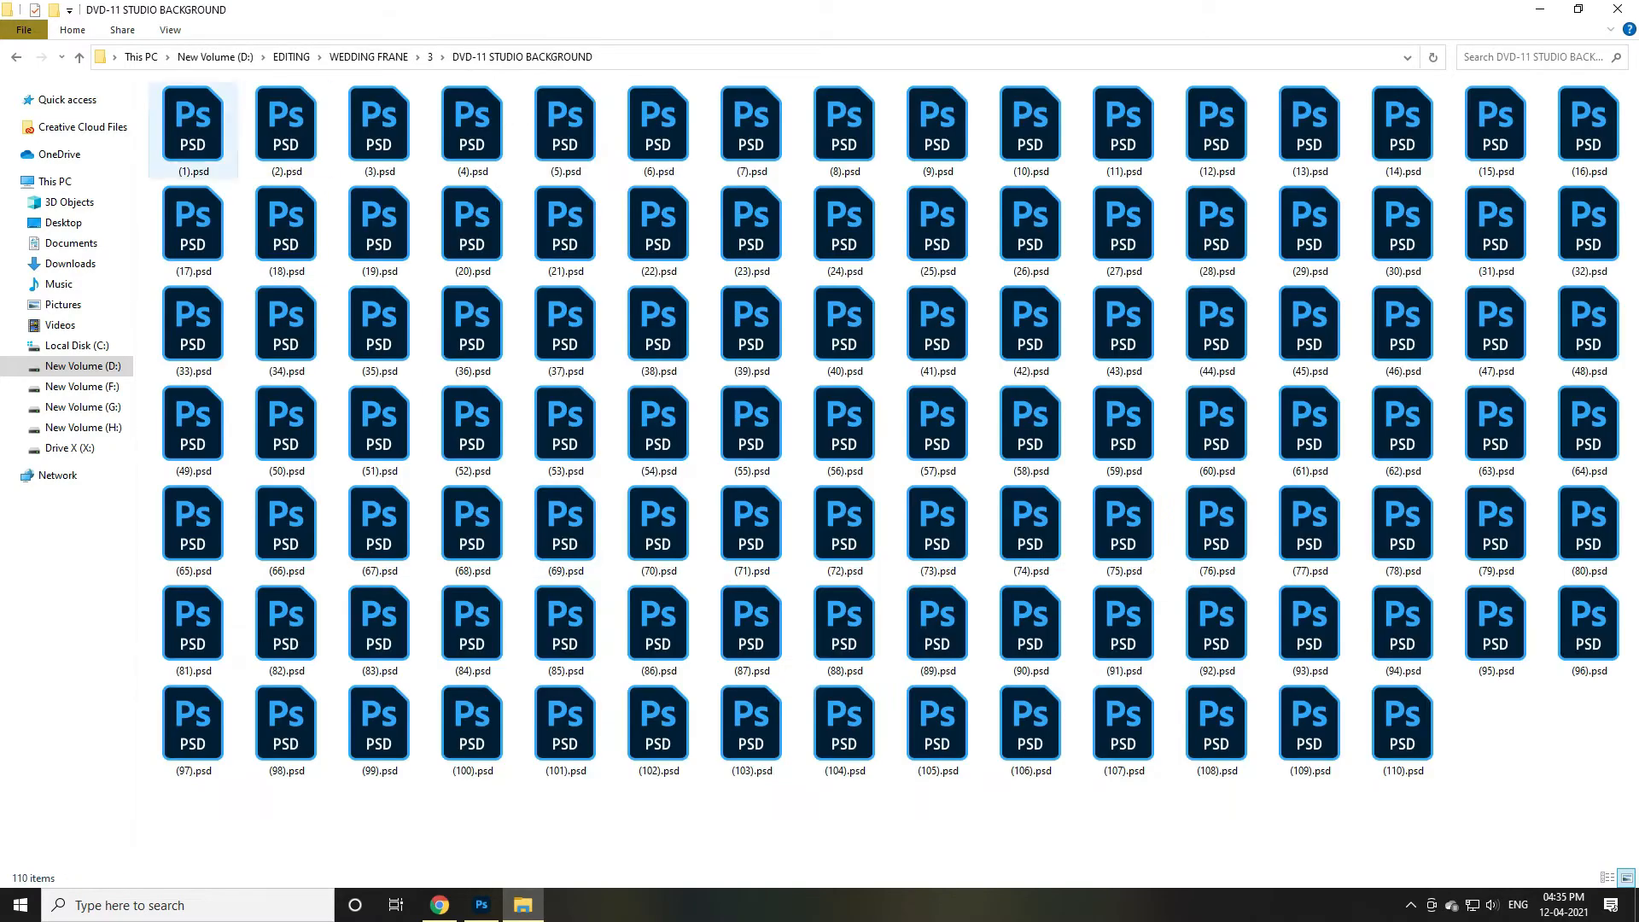
Select (1).psd through (5).psd and open them in Photoshop as candidate backgrounds
{"action": "key", "text": "space"}
{"action": "key", "text": "shift+Right"}
{"action": "key", "text": "shift+Right"}
{"action": "key", "text": "shift+Right"}
{"action": "key", "text": "shift+Right"}
{"action": "left_click", "coordinate": [482, 905]}
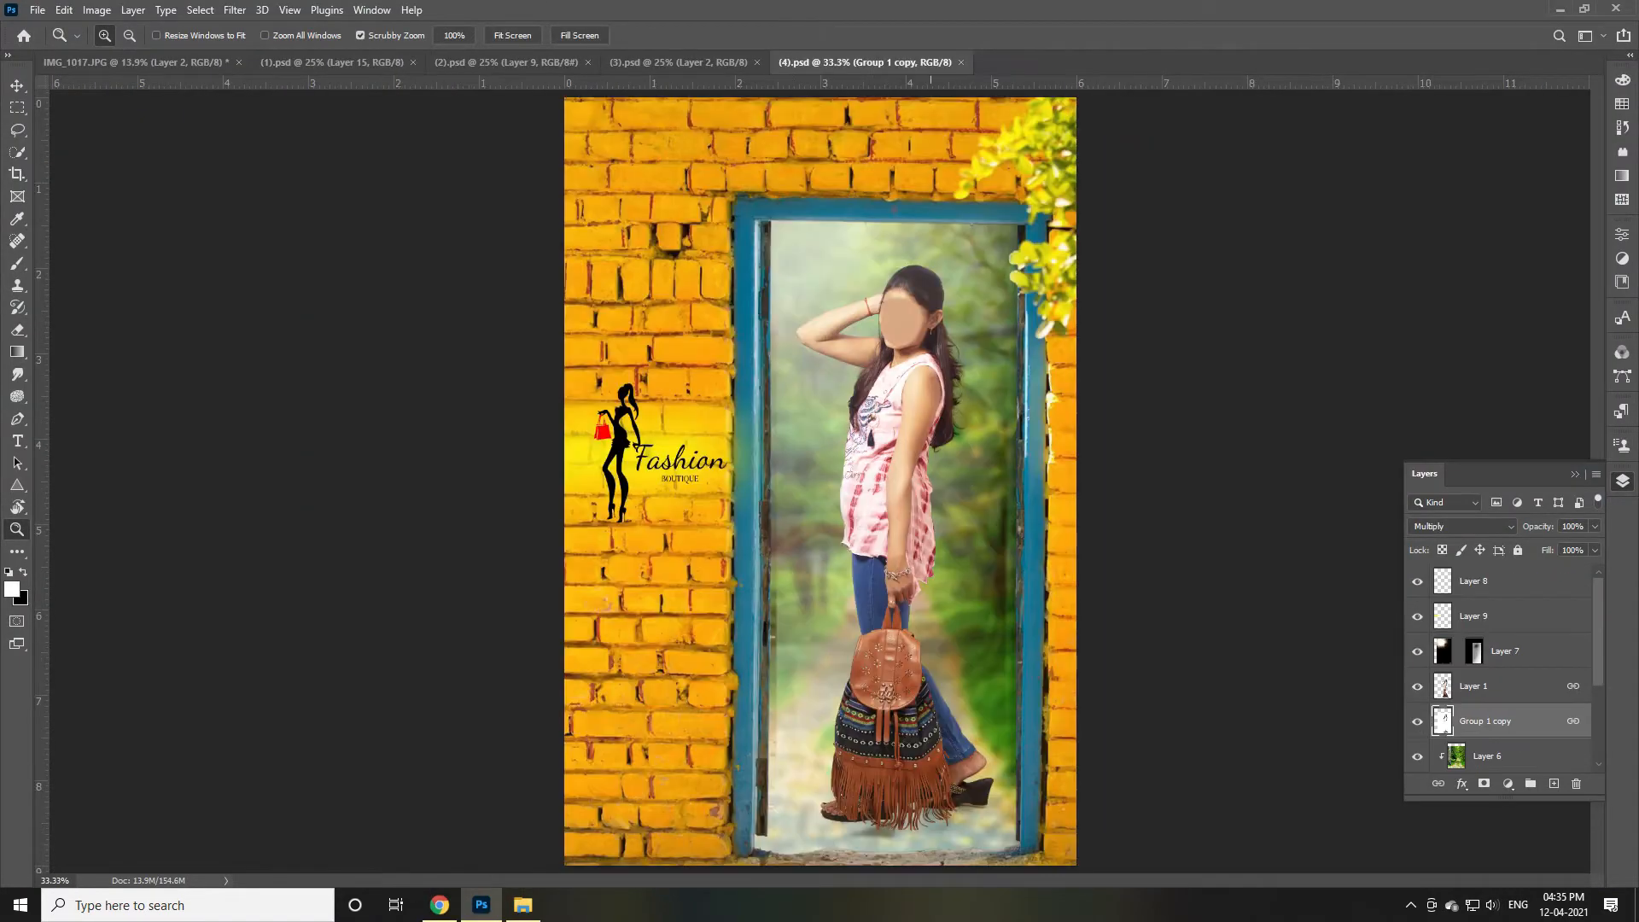
Close the first batch of candidate background files without using them
{"action": "key", "text": "ctrl+w"}
{"action": "key", "text": "ctrl+w"}
{"action": "key", "text": "ctrl+w"}
{"action": "key", "text": "ctrl+w"}
Return to the background folder and open the last PSD files, starting with (104).psd, in Photoshop
{"action": "key", "text": "alt+Tab"}
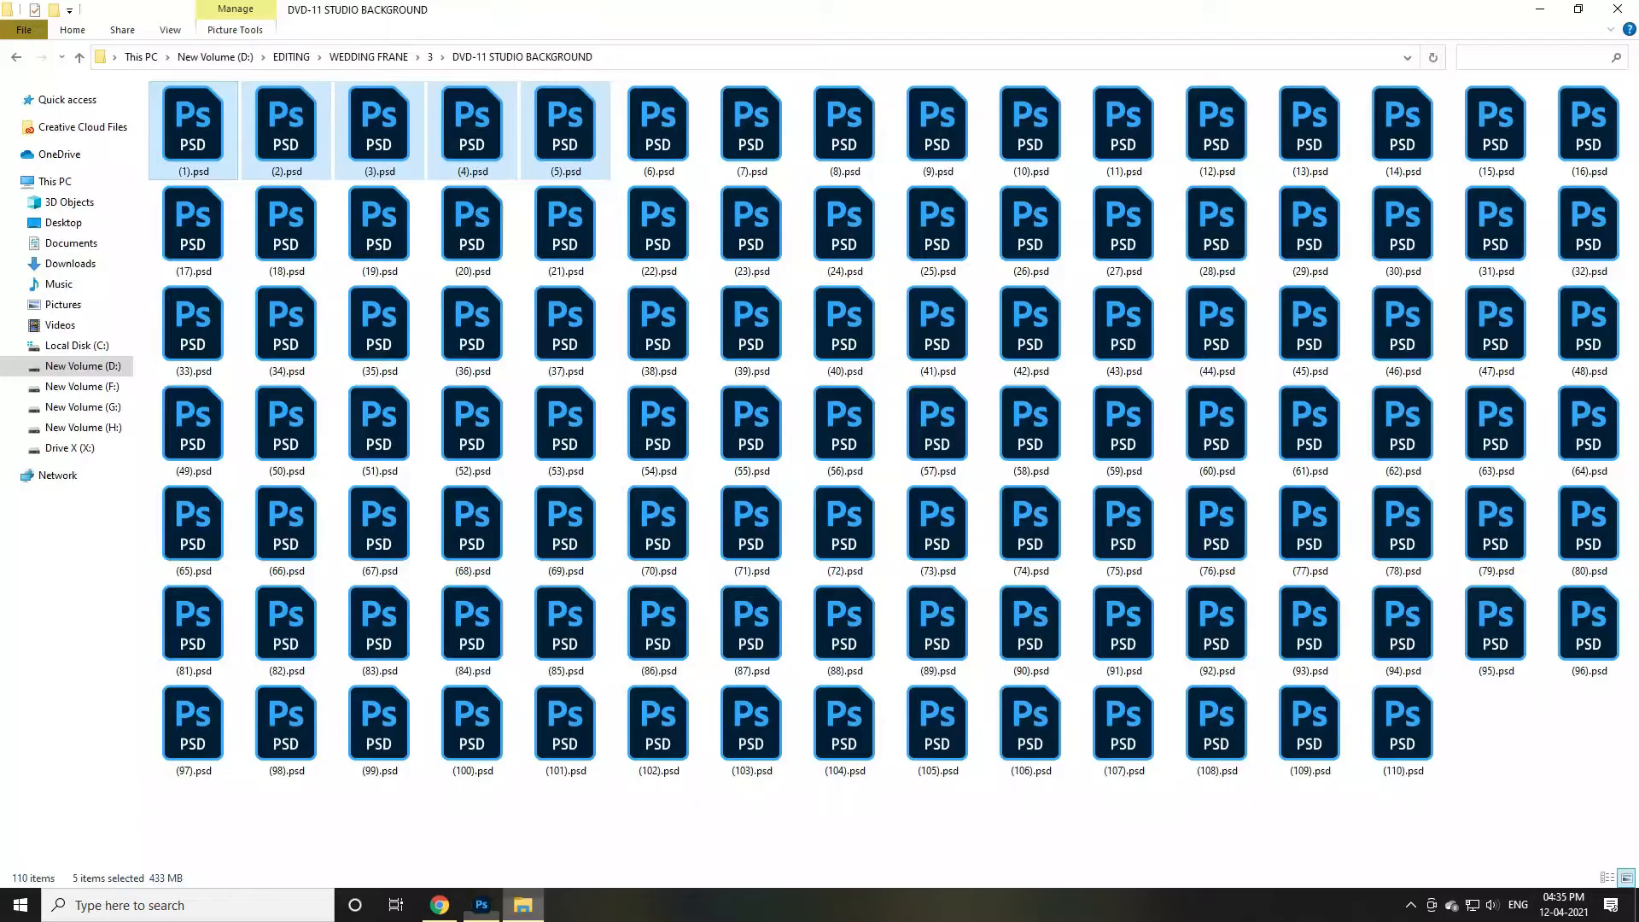
{"action": "left_click_drag", "start_coordinate": [1490, 802], "coordinate": [507, 63]}
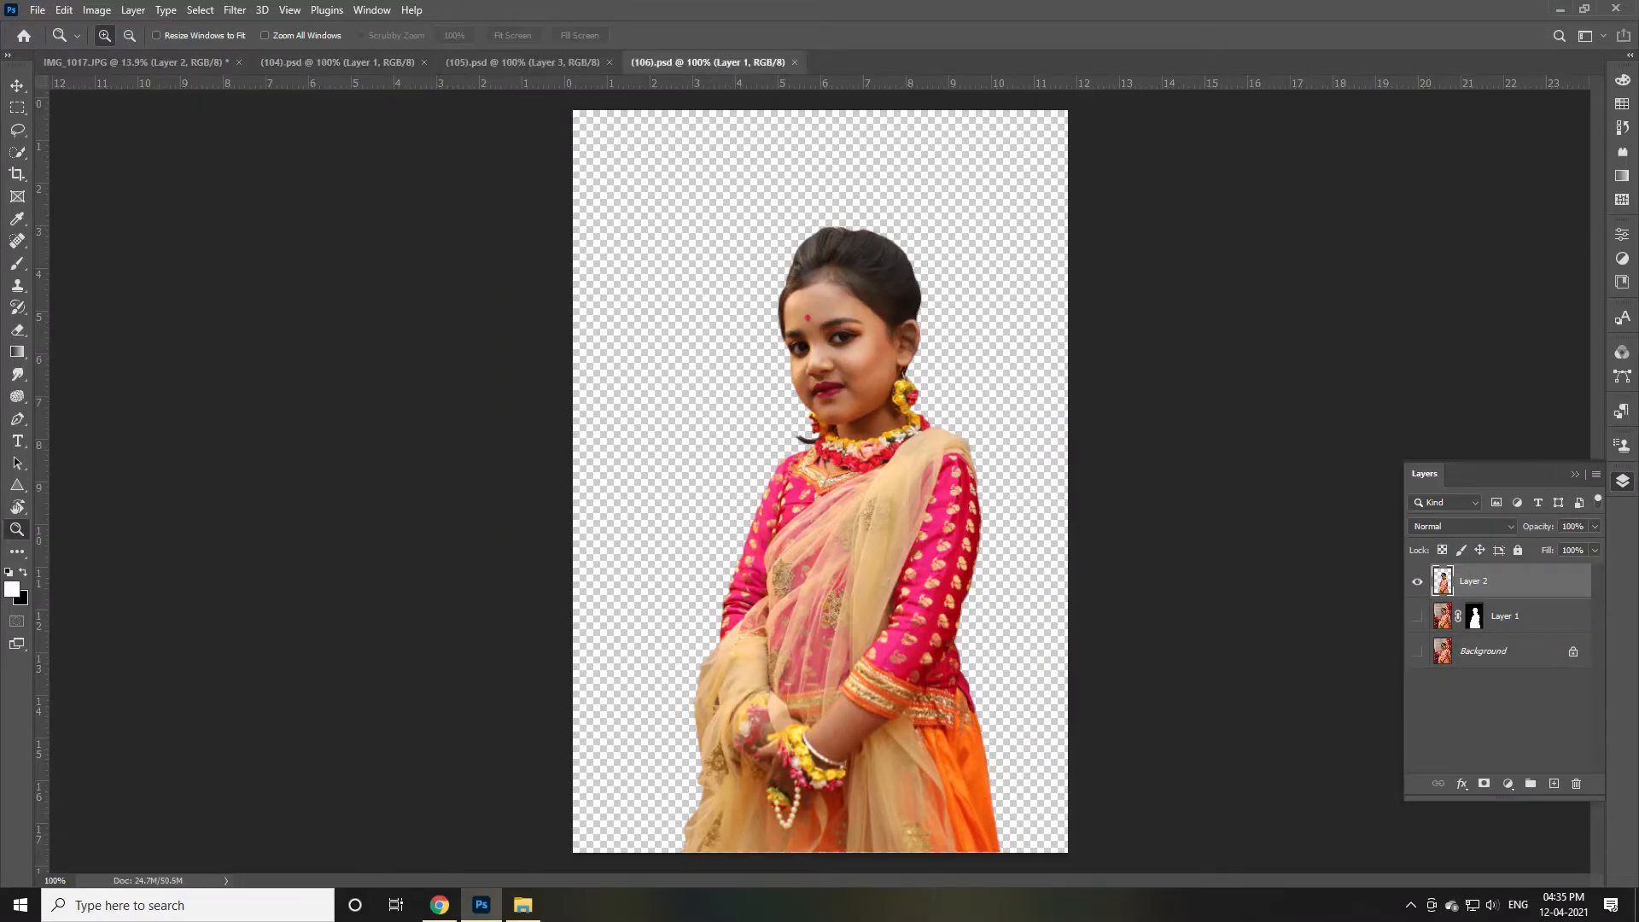
Close the unwanted backgrounds, keeping (104).psd and (105).psd open, and return to the IMG_1017.JPG document
{"action": "key", "text": "ctrl+w"}
{"action": "key", "text": "ctrl+w"}
{"action": "key", "text": "ctrl+w"}
{"action": "key", "text": "ctrl+w"}
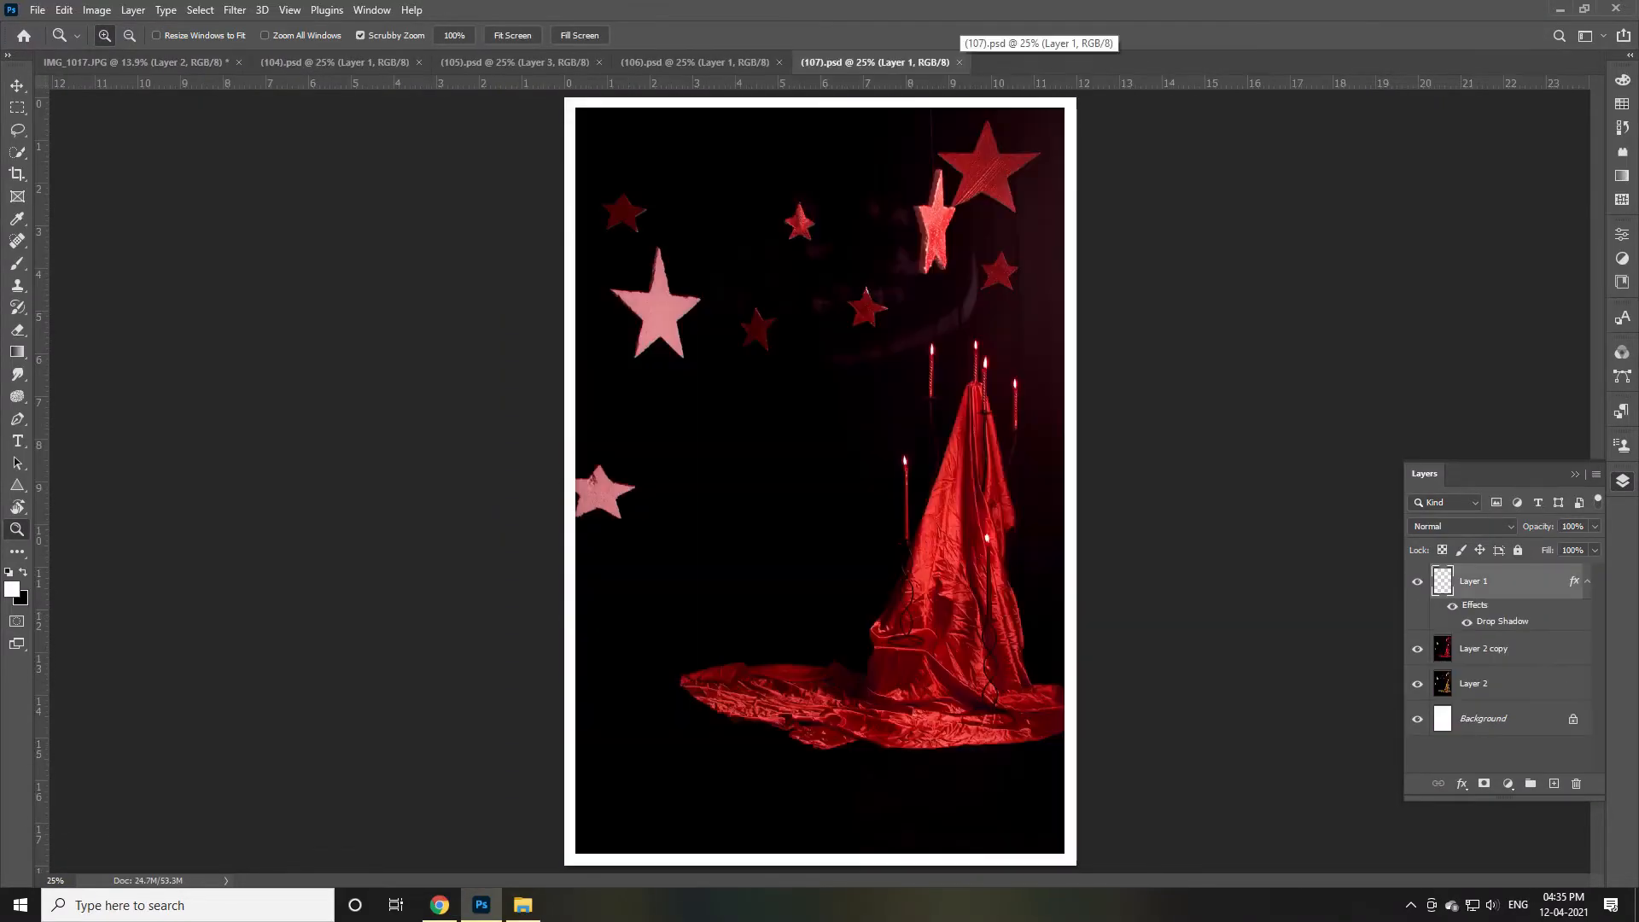
{"action": "key", "text": "ctrl+w"}
{"action": "key", "text": "ctrl+shift+Tab"}
{"action": "key", "text": "ctrl+shift+Tab"}
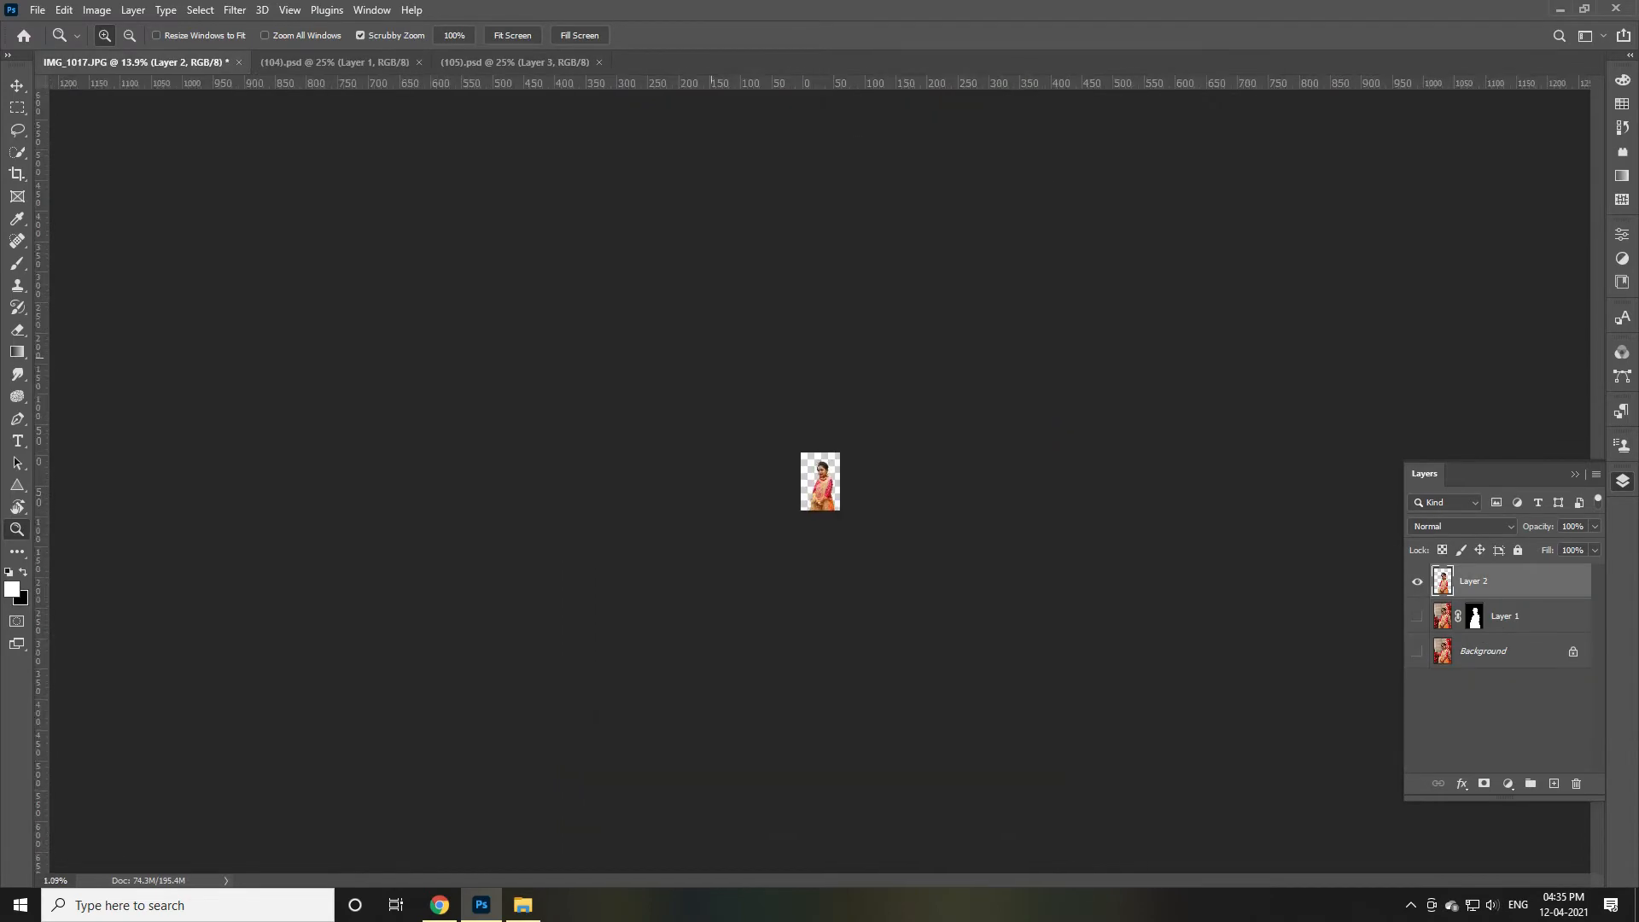
Try the girl's cutout on an open candidate background, scaling and positioning it over the scene
{"action": "key", "text": "ctrl+0"}
{"action": "key", "text": "v"}
{"action": "left_click_drag", "start_coordinate": [887, 487], "coordinate": [931, 589]}
{"action": "left_click_drag", "start_coordinate": [1139, 121], "coordinate": [962, 465]}
{"action": "left_click_drag", "start_coordinate": [795, 705], "coordinate": [882, 447]}
{"action": "left_click_drag", "start_coordinate": [1051, 211], "coordinate": [971, 355]}
{"action": "left_click_drag", "start_coordinate": [777, 683], "coordinate": [777, 544]}
{"action": "key", "text": "Return"}
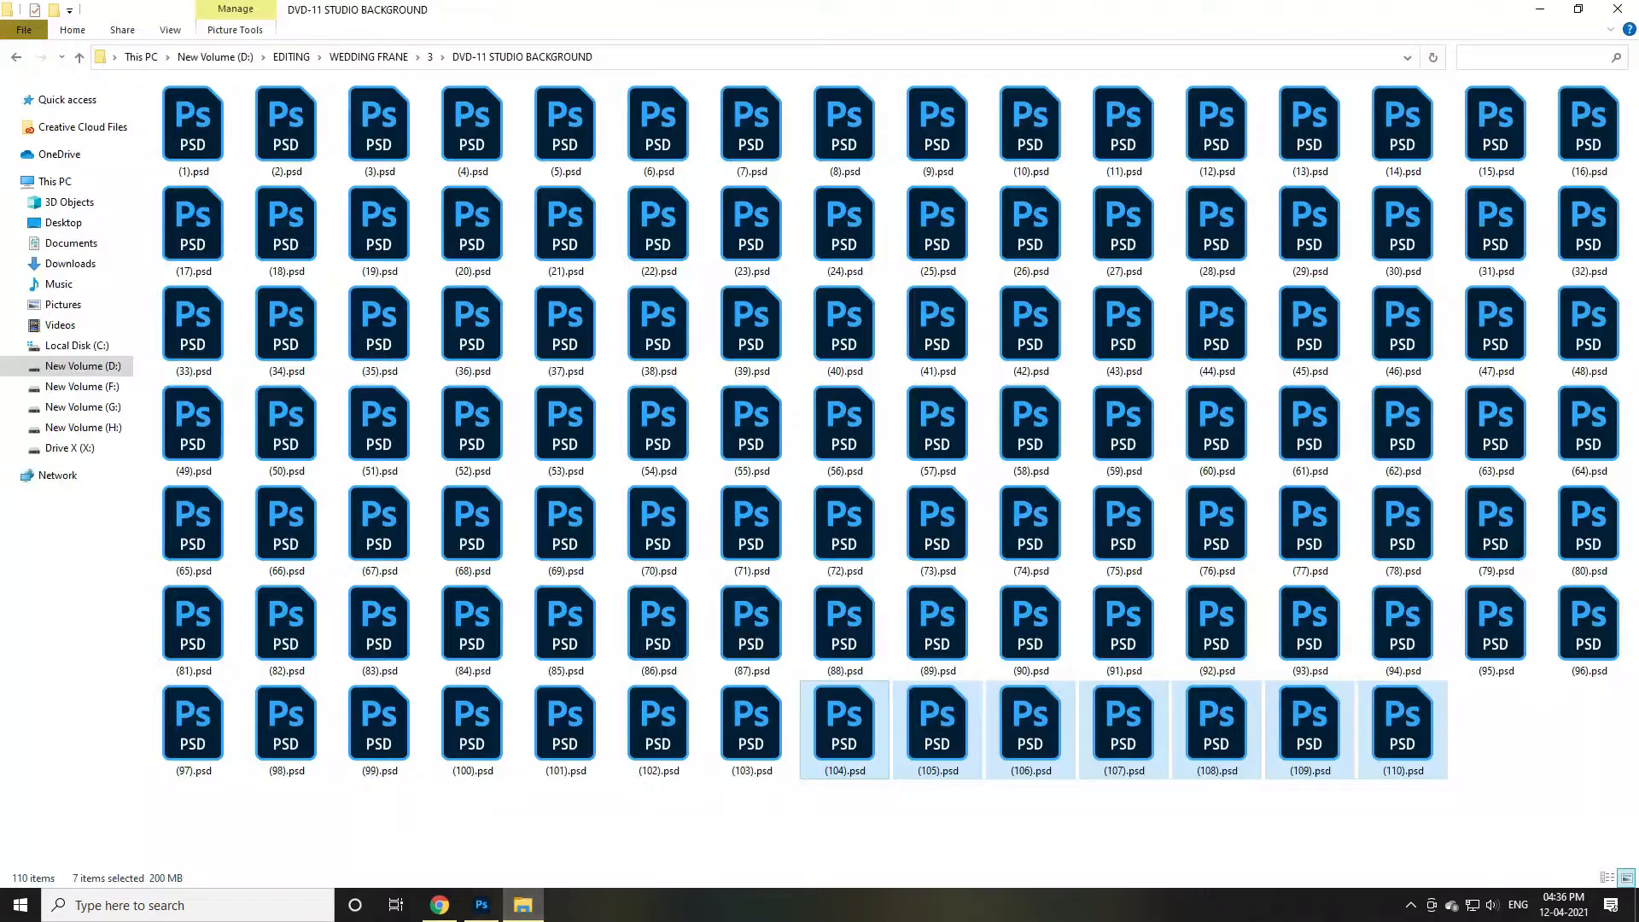
Open (97).psd through (102).psd in Photoshop as candidate backgrounds and close the unsuitable ones
{"action": "key", "text": "Return"}
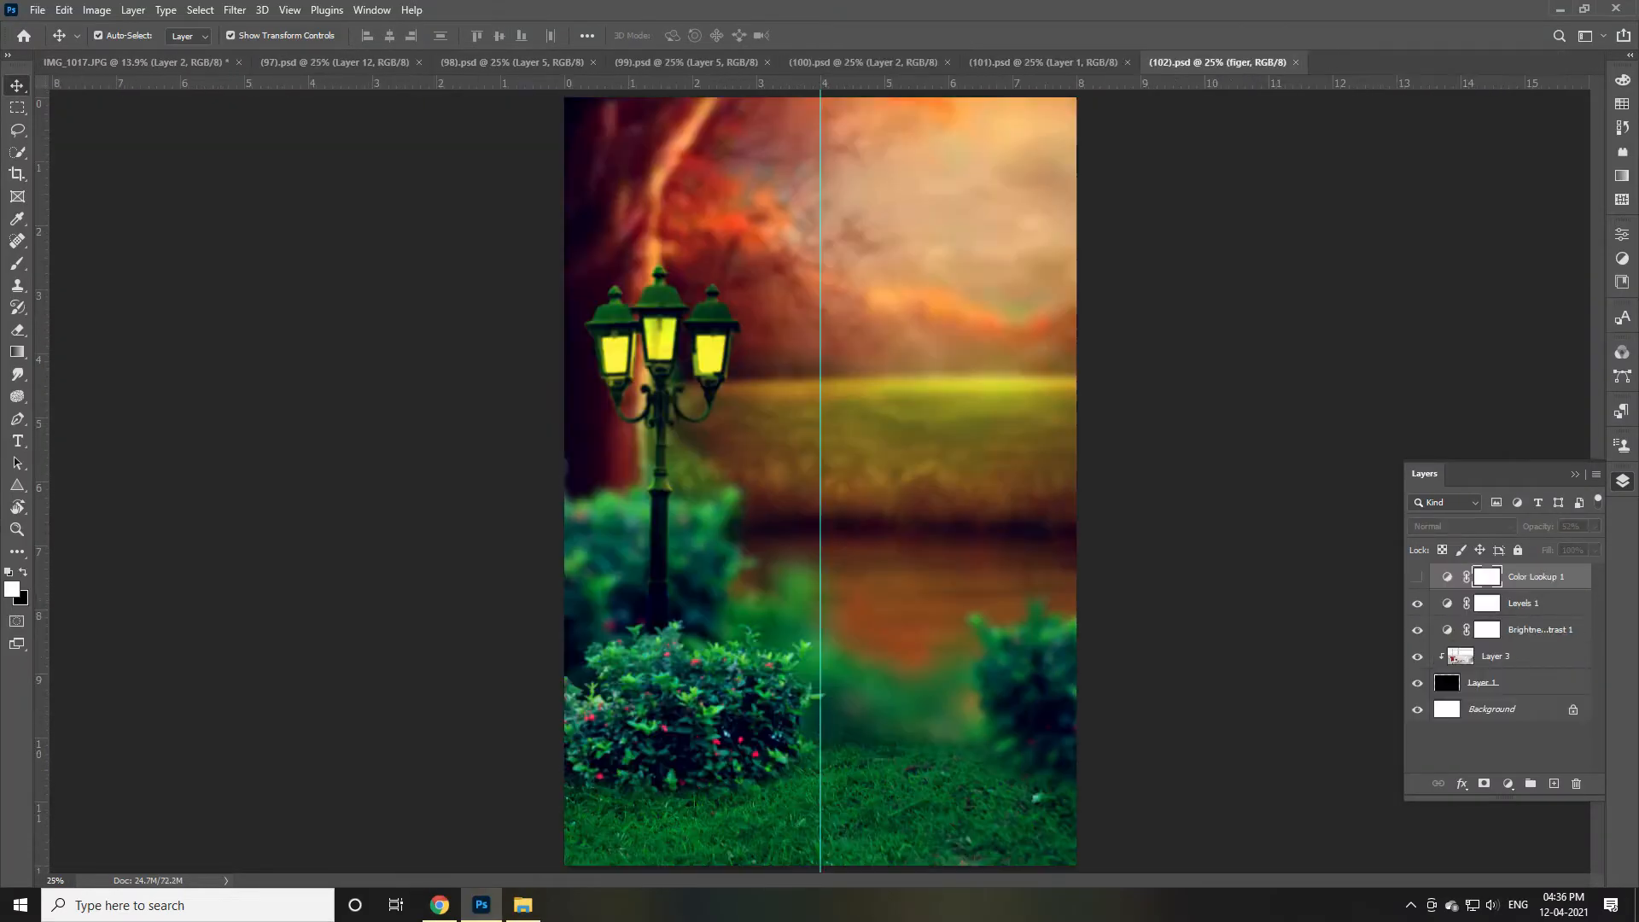
{"action": "left_click", "coordinate": [1079, 62]}
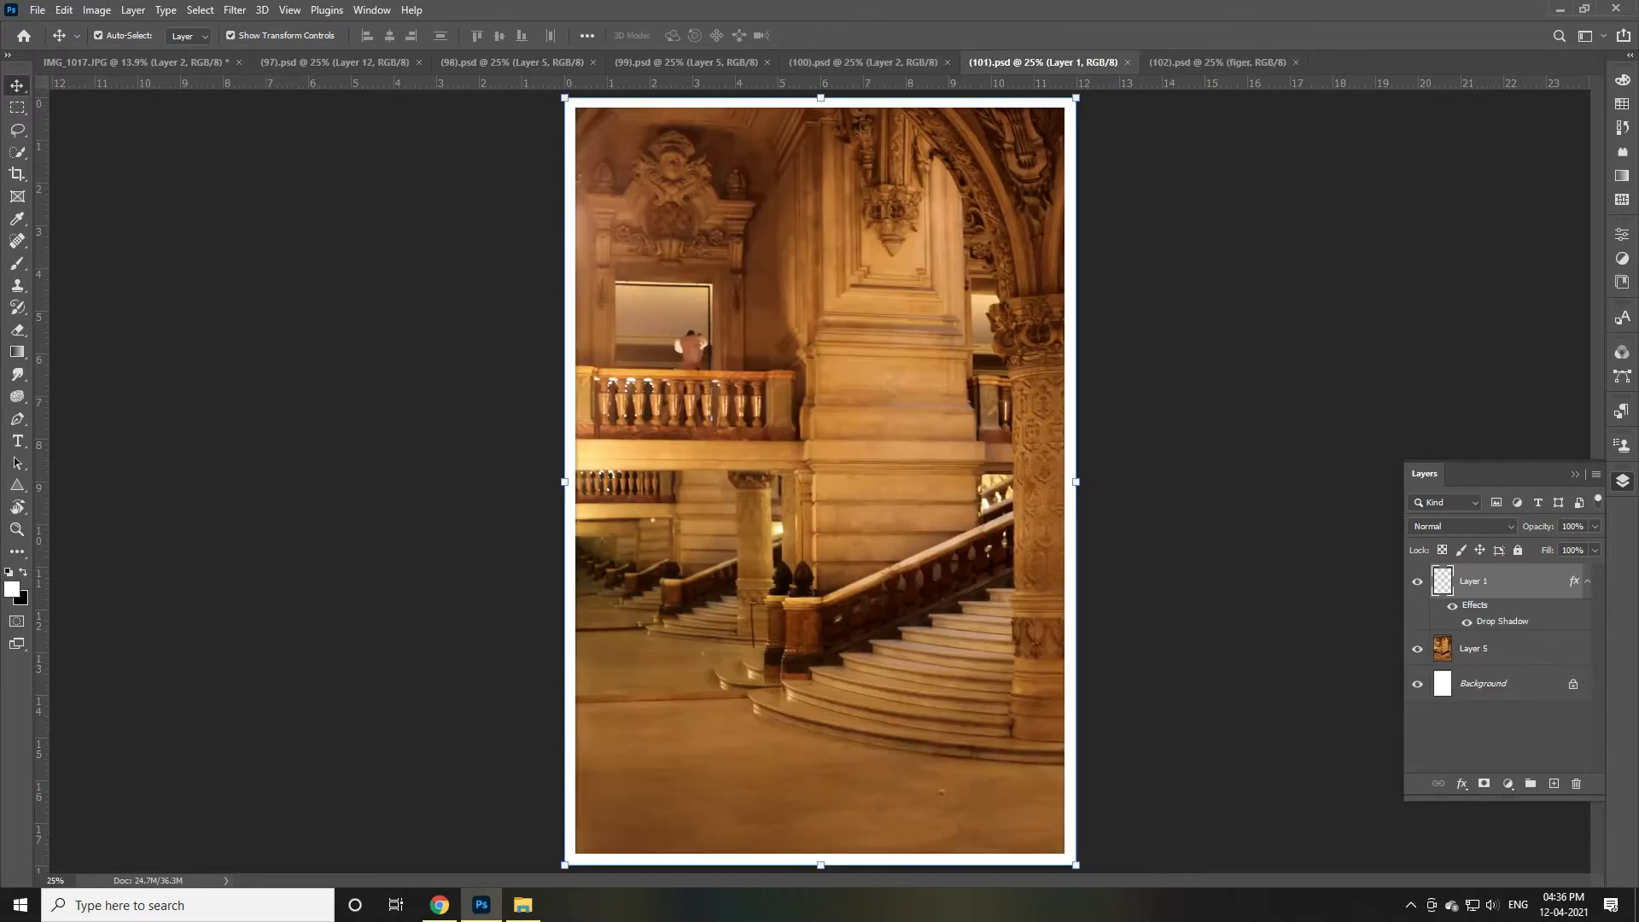
{"action": "key", "text": "ctrl+w"}
{"action": "left_click", "coordinate": [948, 63]}
{"action": "left_click", "coordinate": [768, 62]}
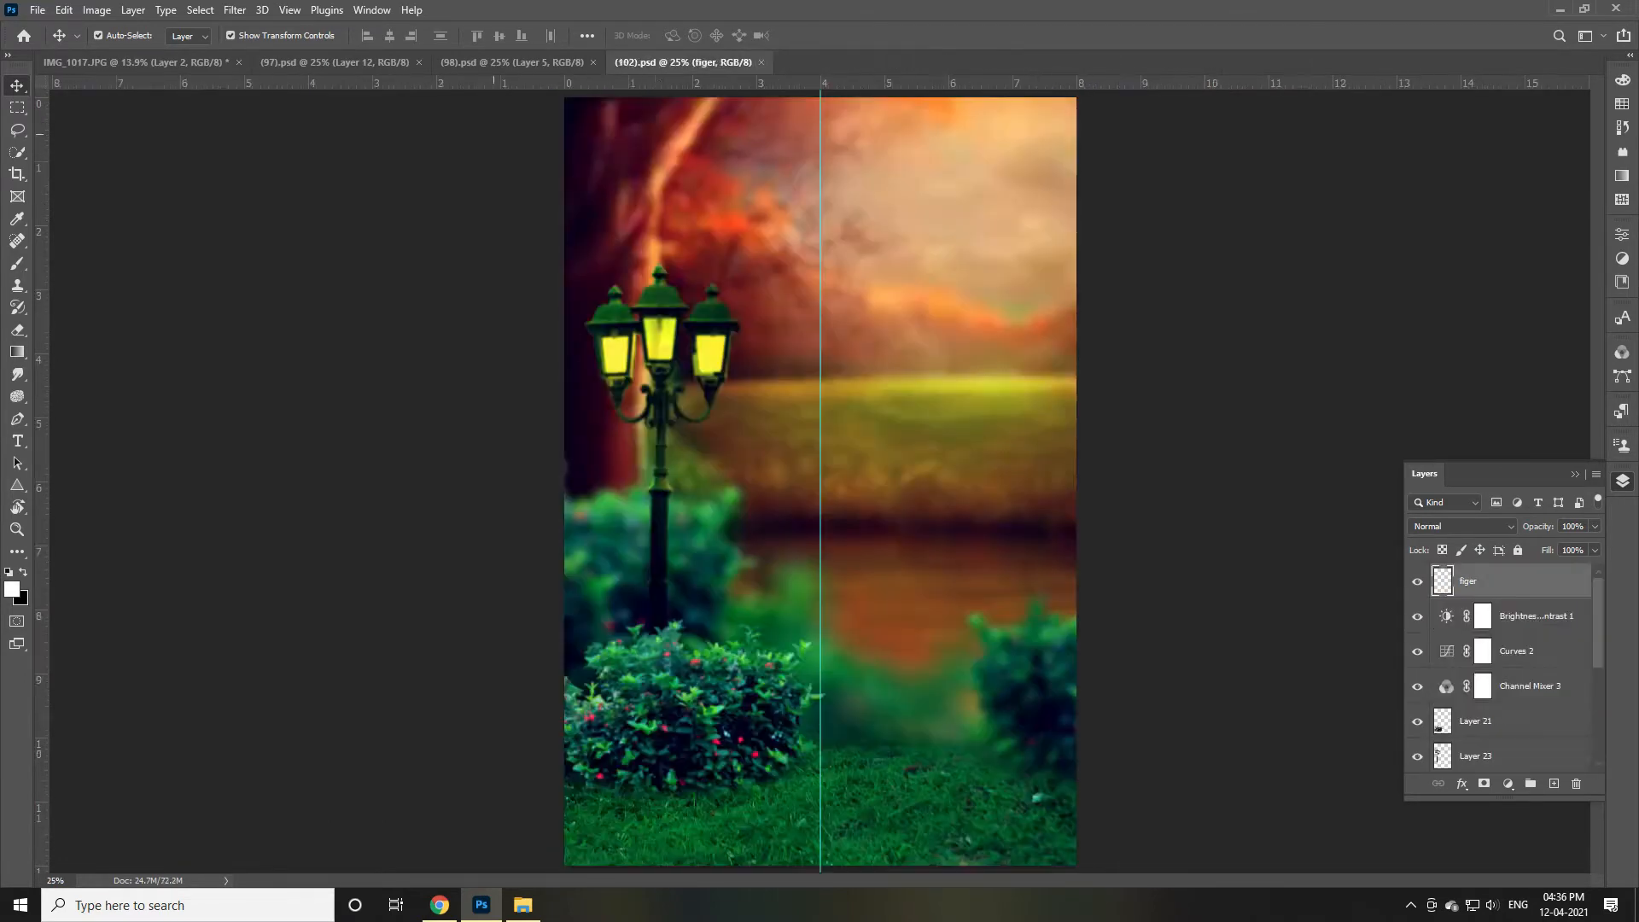
{"action": "left_click", "coordinate": [593, 62]}
{"action": "left_click", "coordinate": [419, 63]}
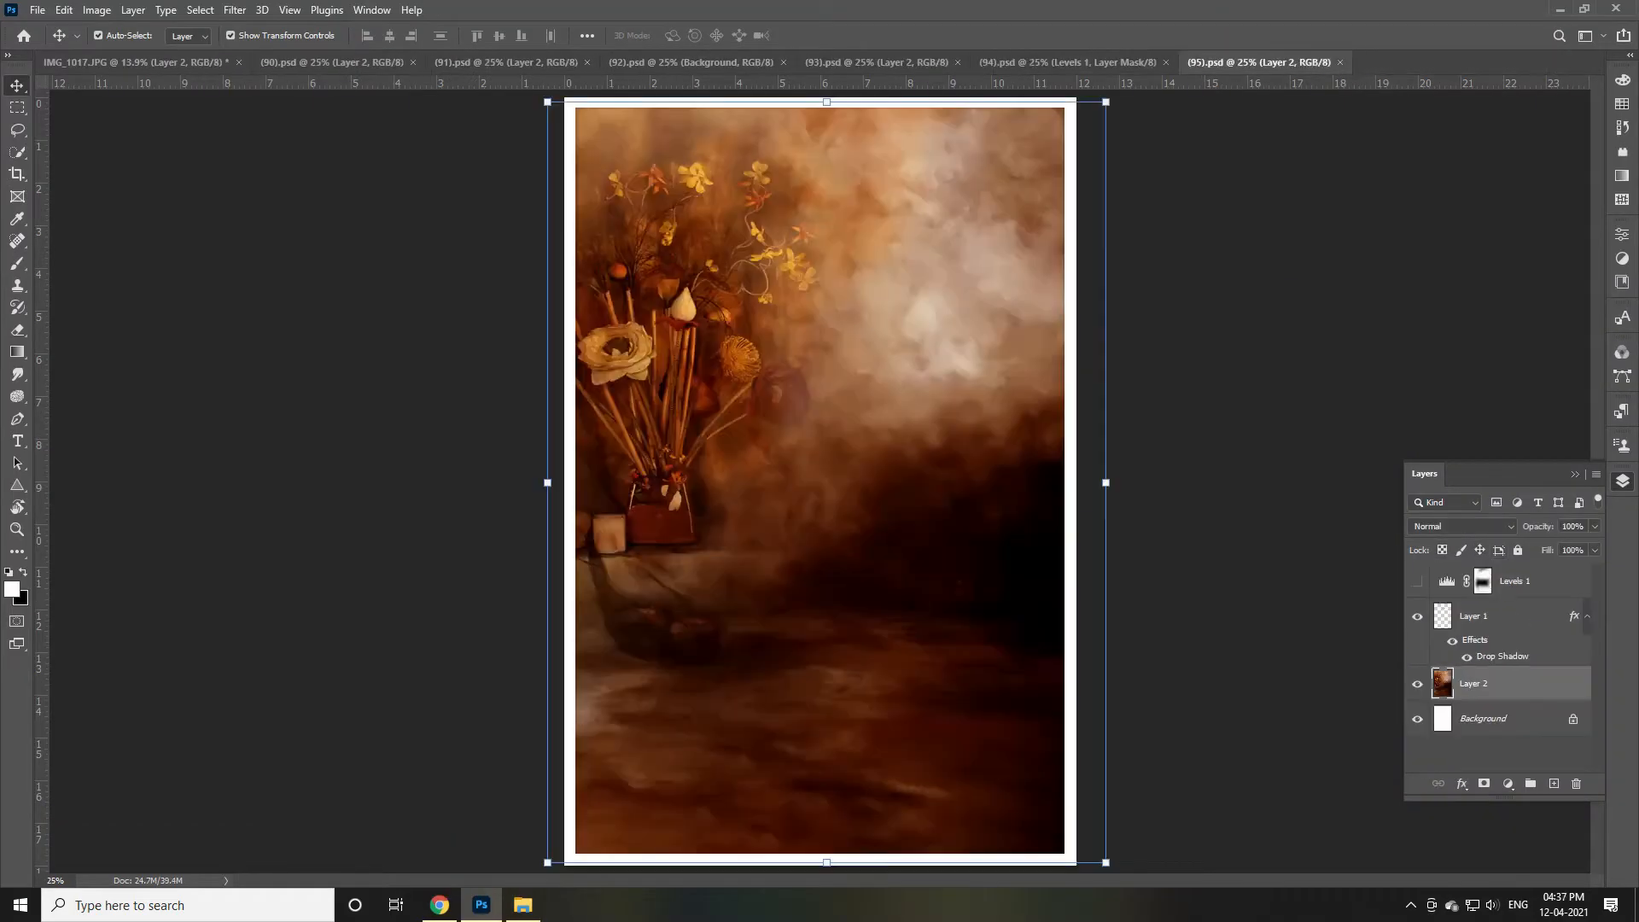
Review the next batch of backgrounds and close (90).psd through (94).psd, keeping (95).psd open
{"action": "left_click", "coordinate": [1068, 62]}
{"action": "left_click", "coordinate": [1166, 62]}
{"action": "left_click", "coordinate": [333, 62]}
{"action": "left_click", "coordinate": [414, 62]}
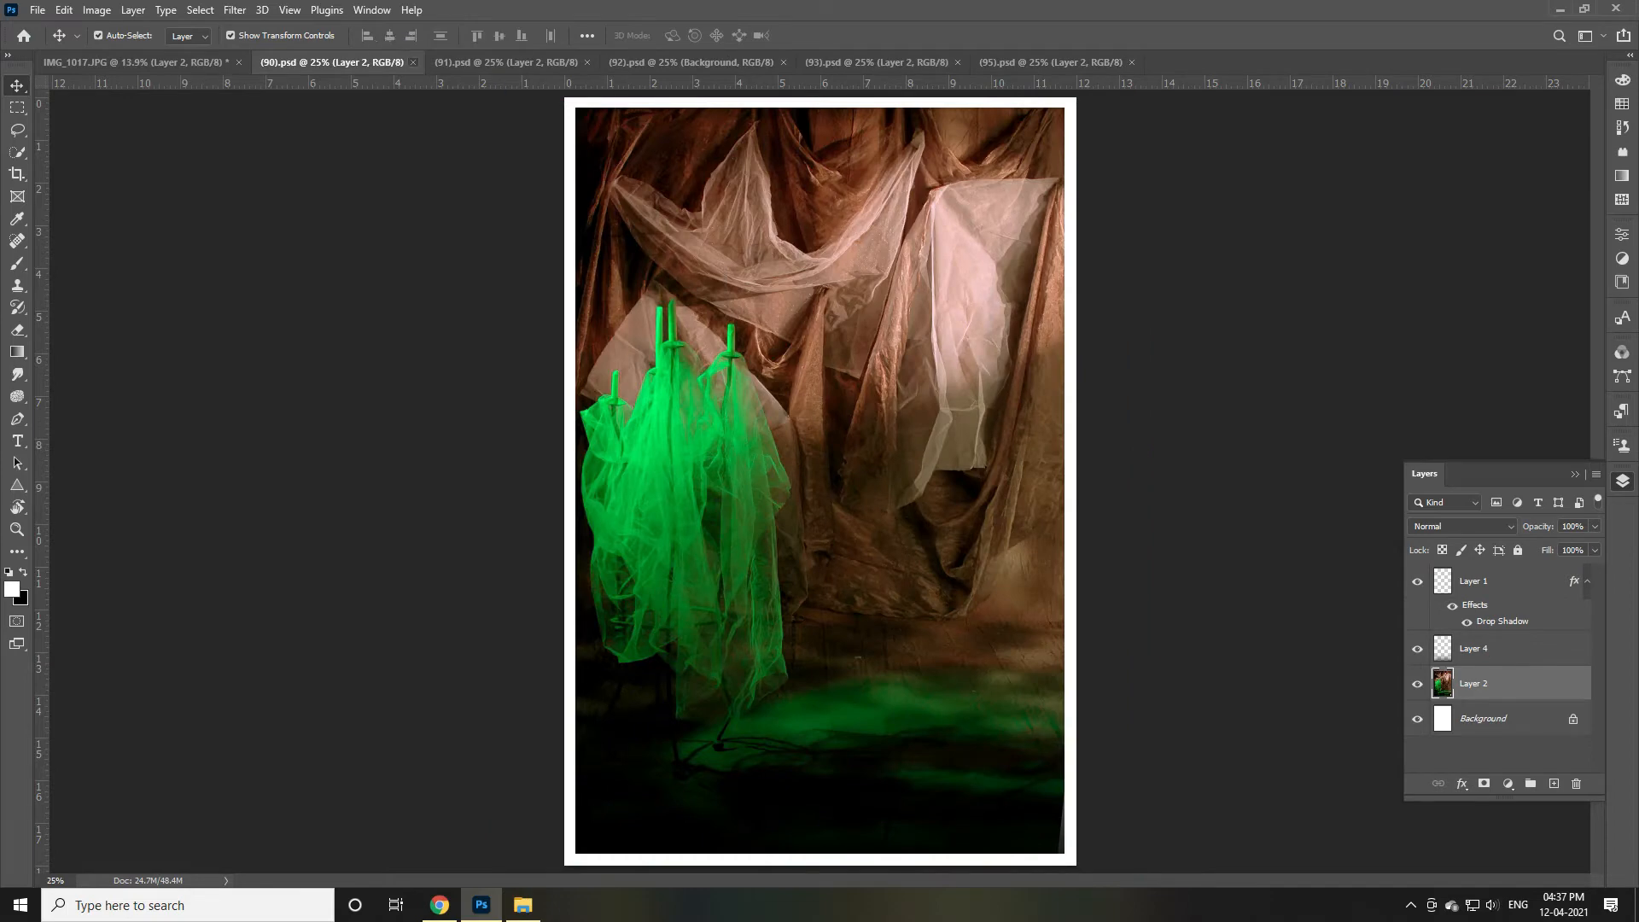
{"action": "left_click", "coordinate": [413, 63]}
{"action": "left_click", "coordinate": [435, 63]}
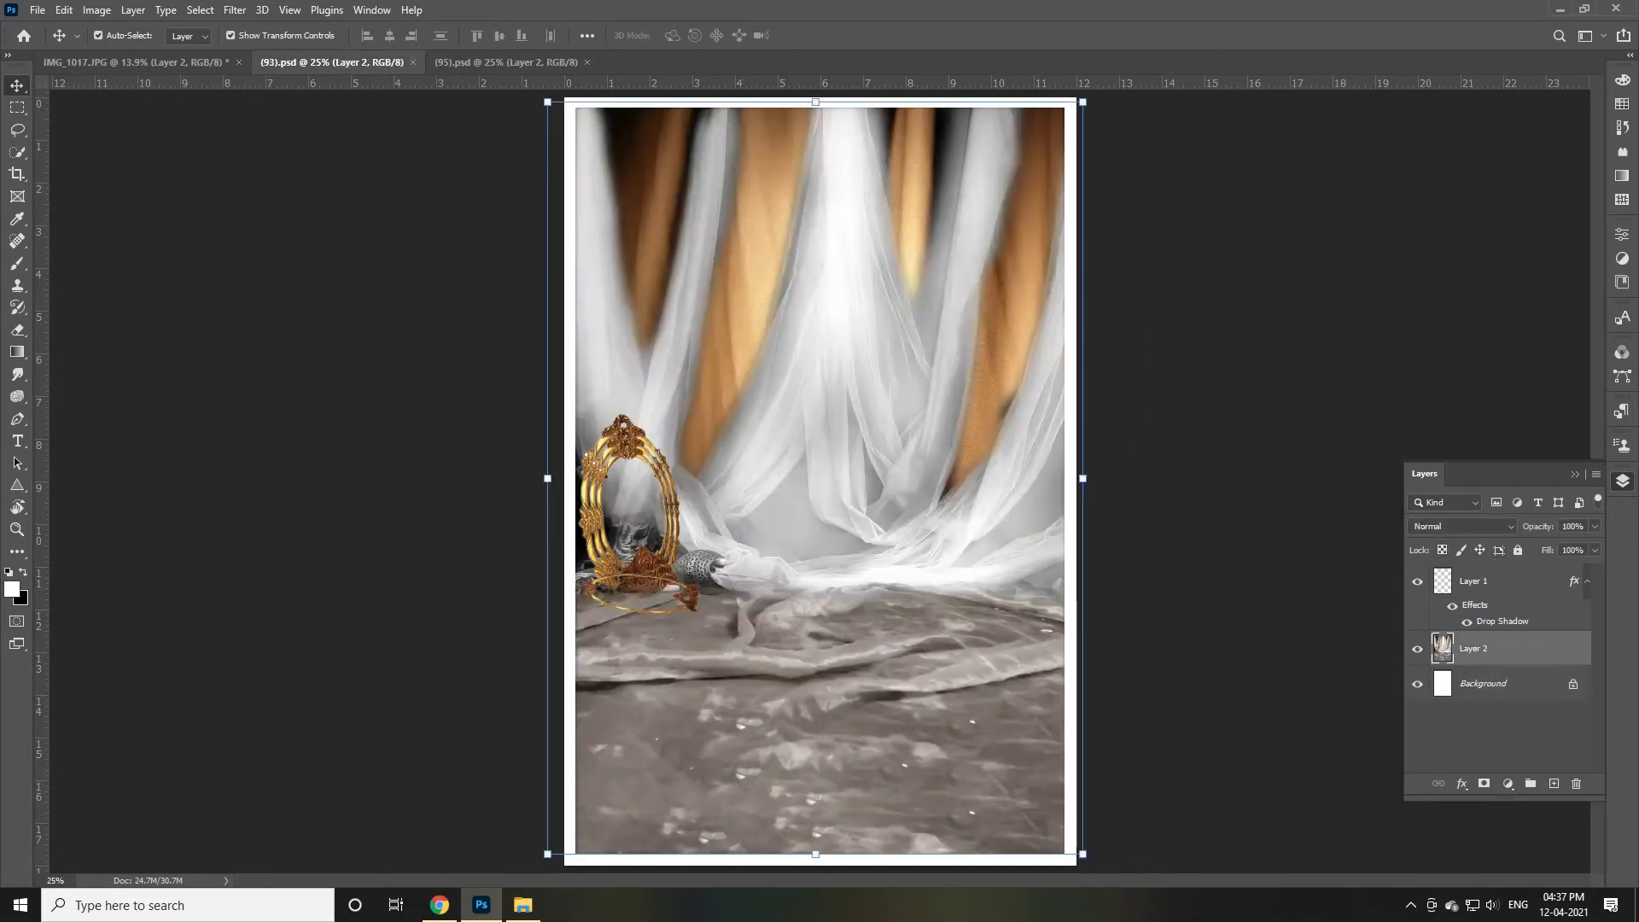
{"action": "left_click", "coordinate": [413, 63]}
Turn on the Levels 1 adjustment layer in (95).psd to darken the flower background
{"action": "scroll", "coordinate": [819, 480], "scroll_direction": "down", "scroll_amount": 2}
{"action": "scroll", "coordinate": [819, 480], "scroll_direction": "up", "scroll_amount": 2}
{"action": "left_click", "coordinate": [1418, 581]}
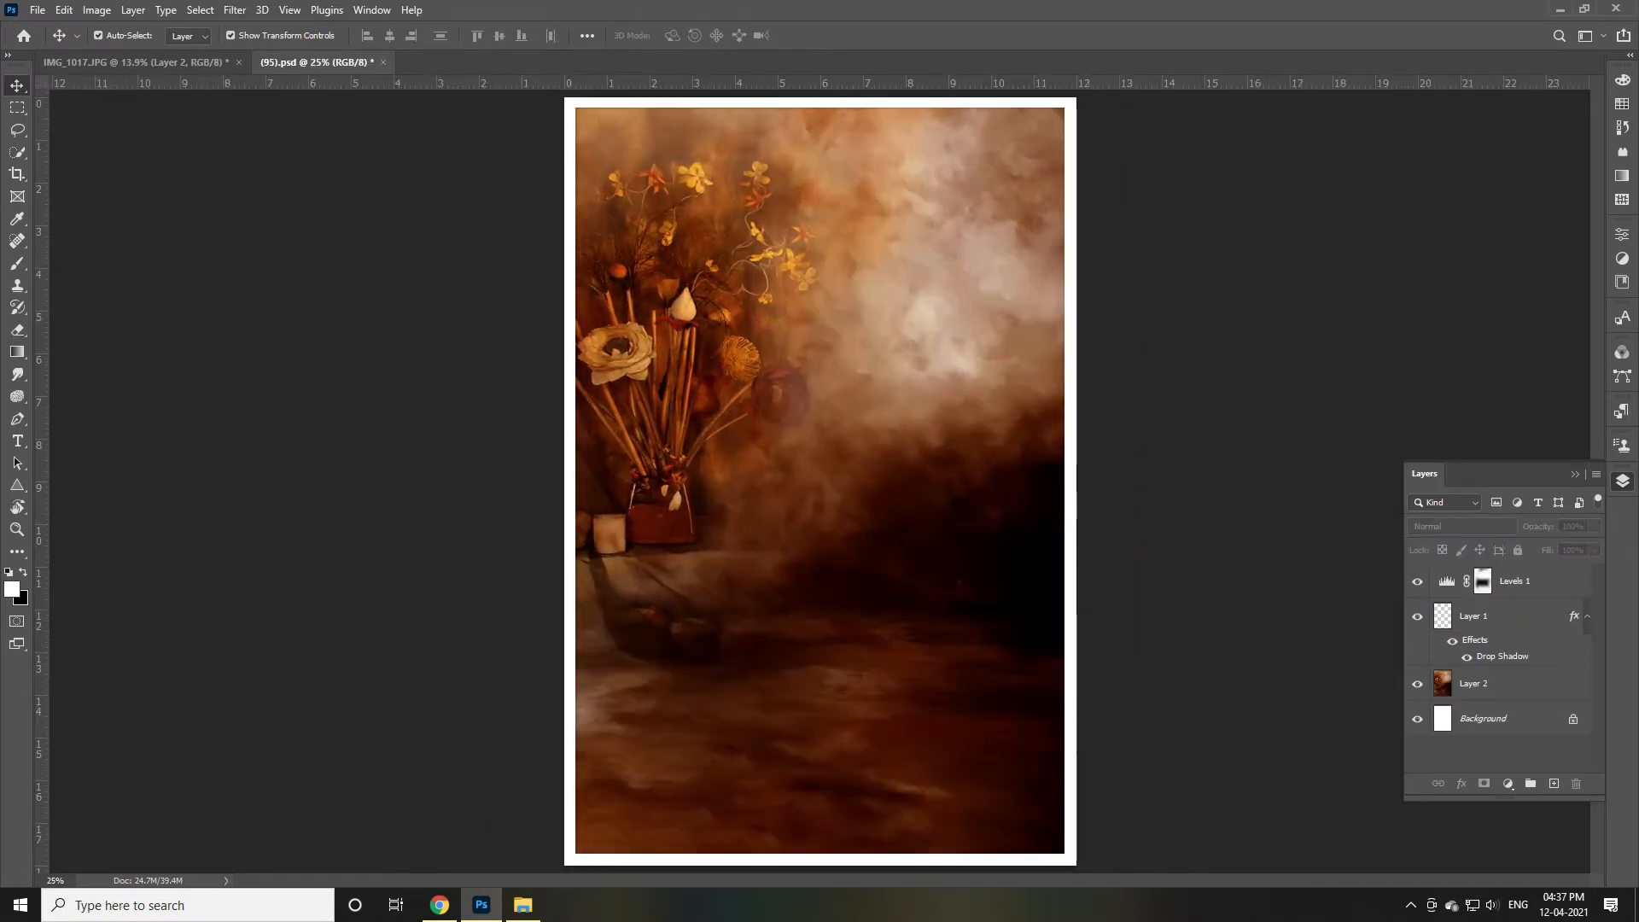
{"action": "left_click", "coordinate": [1417, 617]}
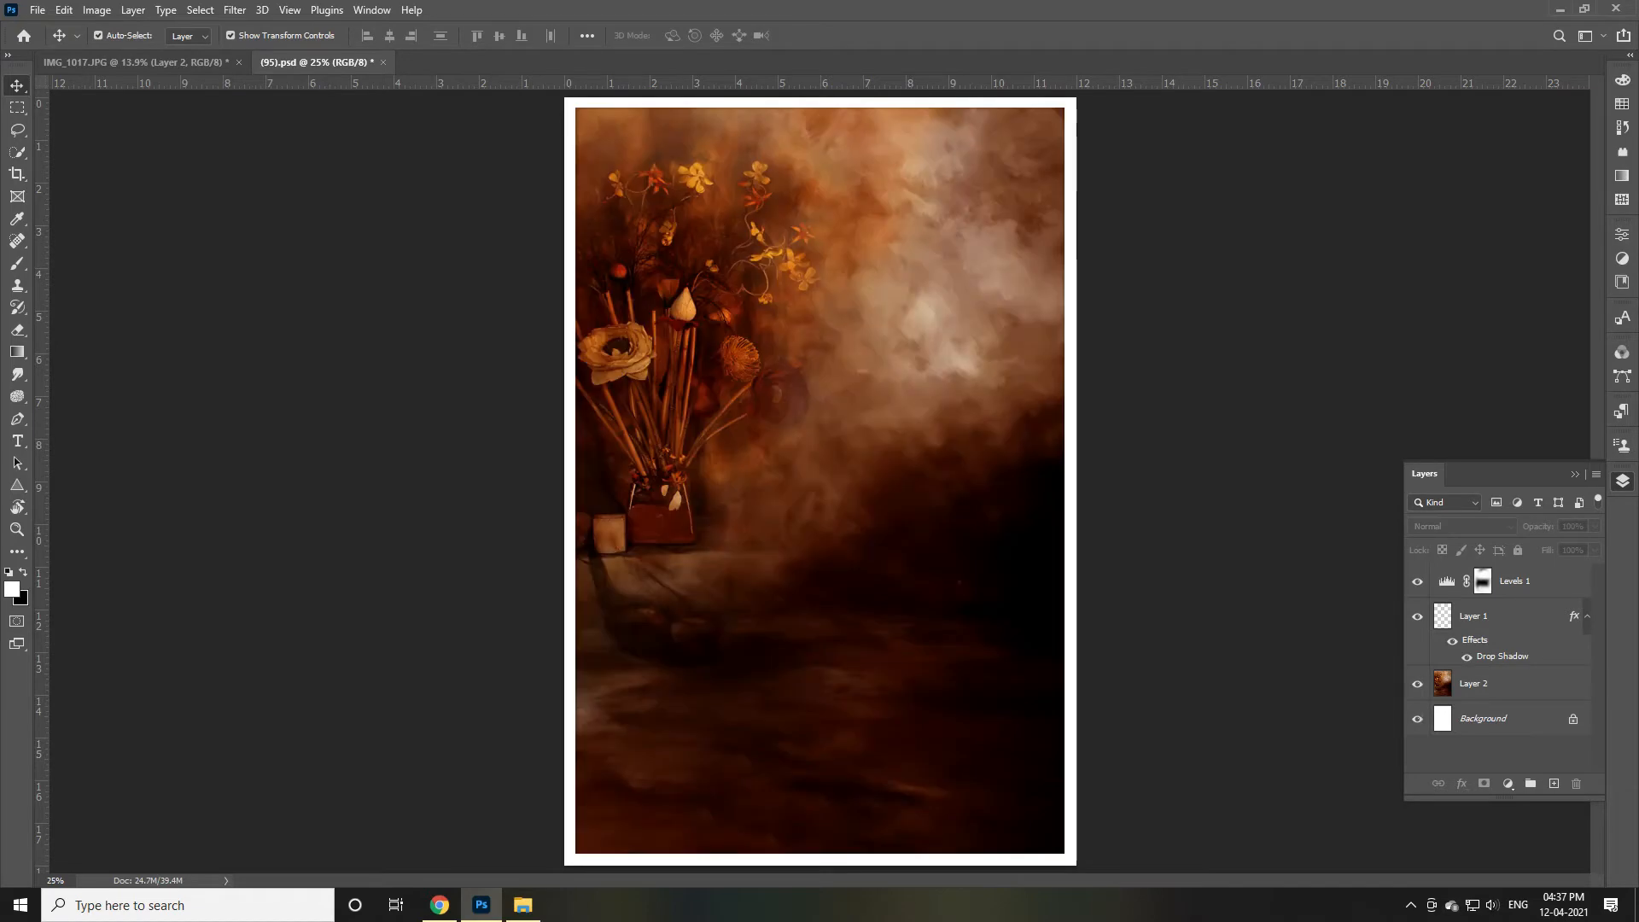
Bring the cutout from IMG_1017.JPG into (95).psd, scale it to 54.74%, and place it beside the flower vase
{"action": "left_click", "coordinate": [137, 62]}
{"action": "mouse_move", "coordinate": [841, 512]}
{"action": "left_mouse_down"}
{"action": "mouse_move", "coordinate": [317, 63]}
{"action": "mouse_move", "coordinate": [819, 512]}
{"action": "left_mouse_up"}
{"action": "scroll", "coordinate": [820, 481], "scroll_direction": "down", "scroll_amount": 2}
{"action": "left_click_drag", "start_coordinate": [1039, 136], "coordinate": [892, 428]}
{"action": "left_click_drag", "start_coordinate": [852, 589], "coordinate": [853, 578]}
{"action": "left_click_drag", "start_coordinate": [893, 414], "coordinate": [1007, 207]}
{"action": "scroll", "coordinate": [961, 333], "scroll_direction": "up", "scroll_amount": 3}
{"action": "scroll", "coordinate": [960, 333], "scroll_direction": "down", "scroll_amount": 1}
{"action": "left_click_drag", "start_coordinate": [904, 470], "coordinate": [880, 465]}
{"action": "left_click_drag", "start_coordinate": [984, 204], "coordinate": [957, 256]}
{"action": "left_click_drag", "start_coordinate": [829, 473], "coordinate": [881, 475]}
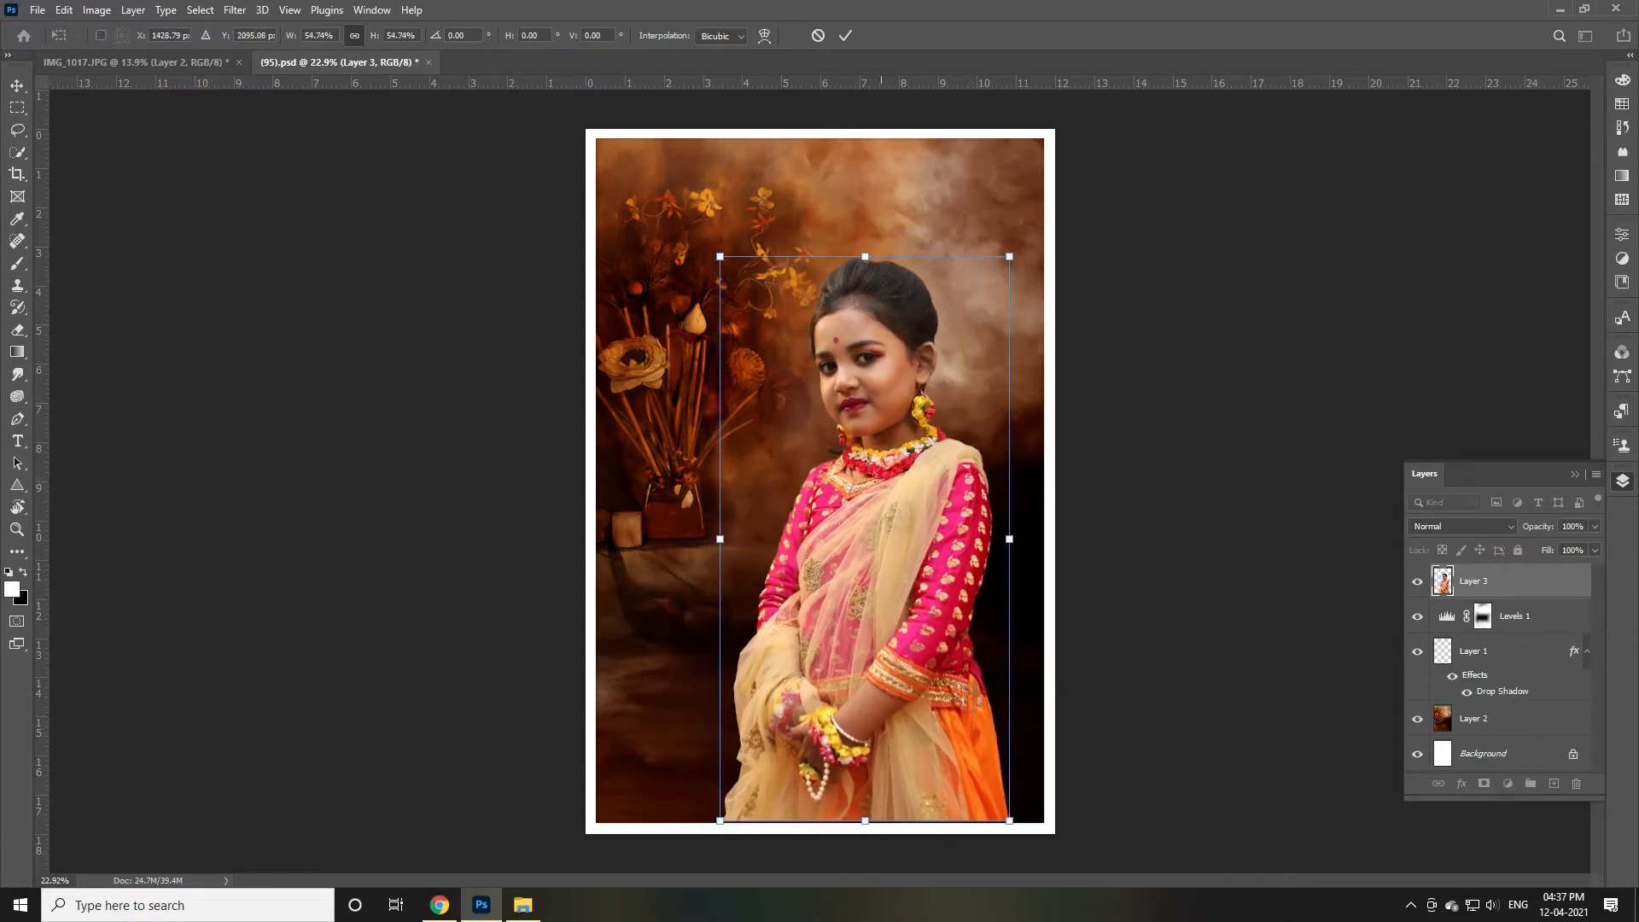
{"action": "key", "text": "Return"}
Hide the Levels 1 adjustment and move the cutout layer between Layer 1 and Layer 2
{"action": "left_click", "coordinate": [1229, 512]}
{"action": "left_click", "coordinate": [1418, 617]}
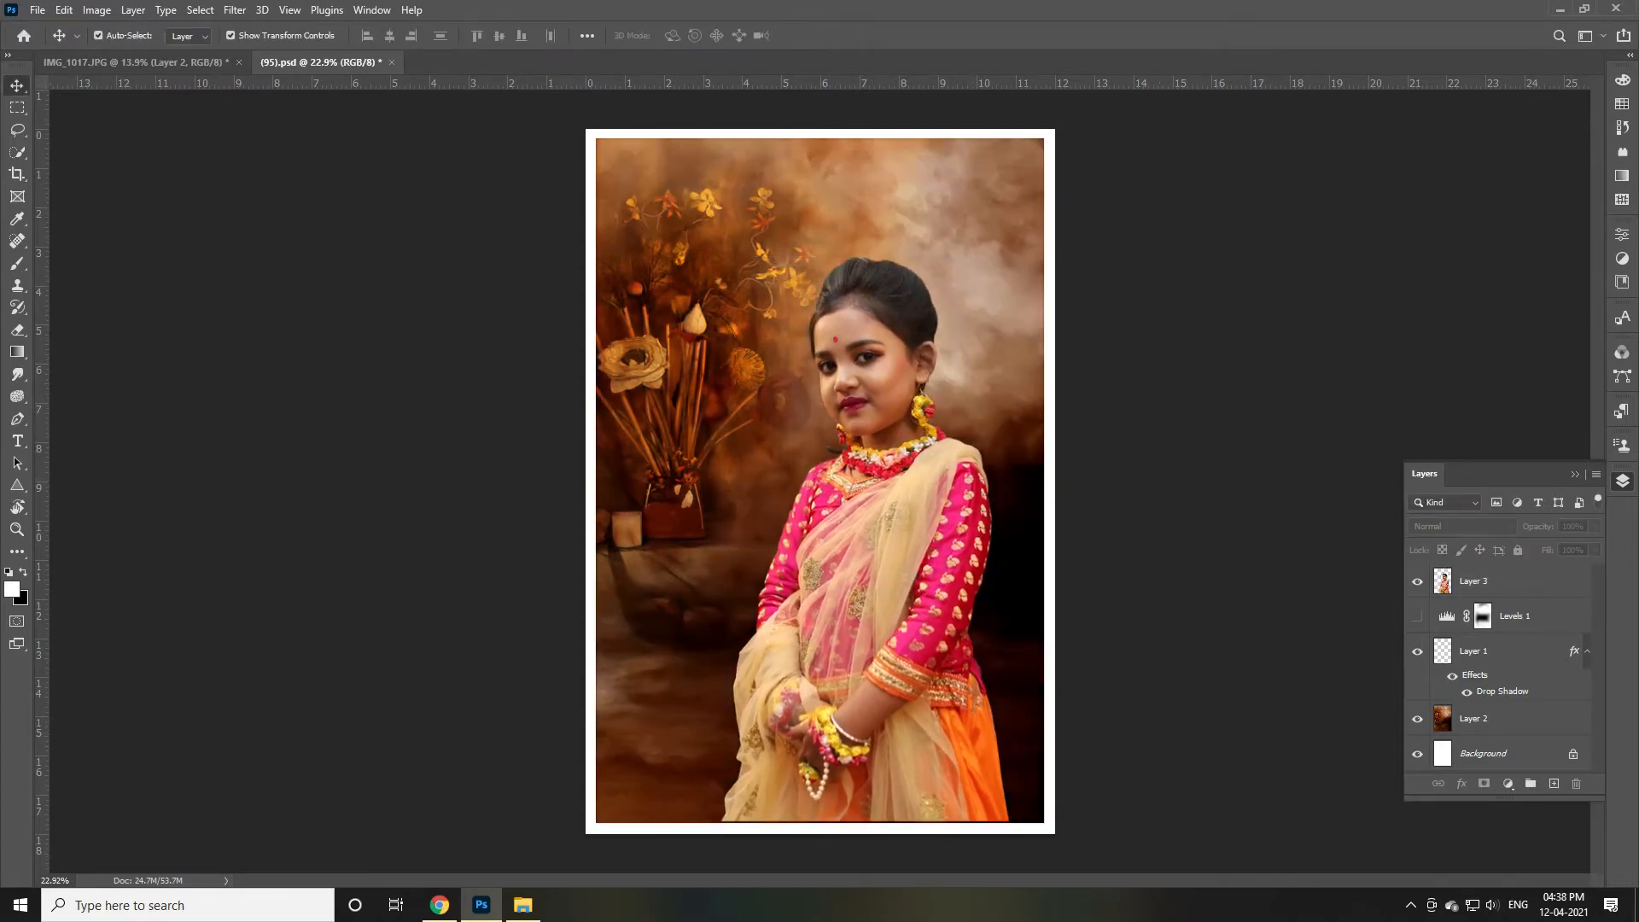
{"action": "left_click_drag", "start_coordinate": [1485, 581], "coordinate": [1486, 734]}
{"action": "left_click_drag", "start_coordinate": [1486, 718], "coordinate": [1485, 670]}
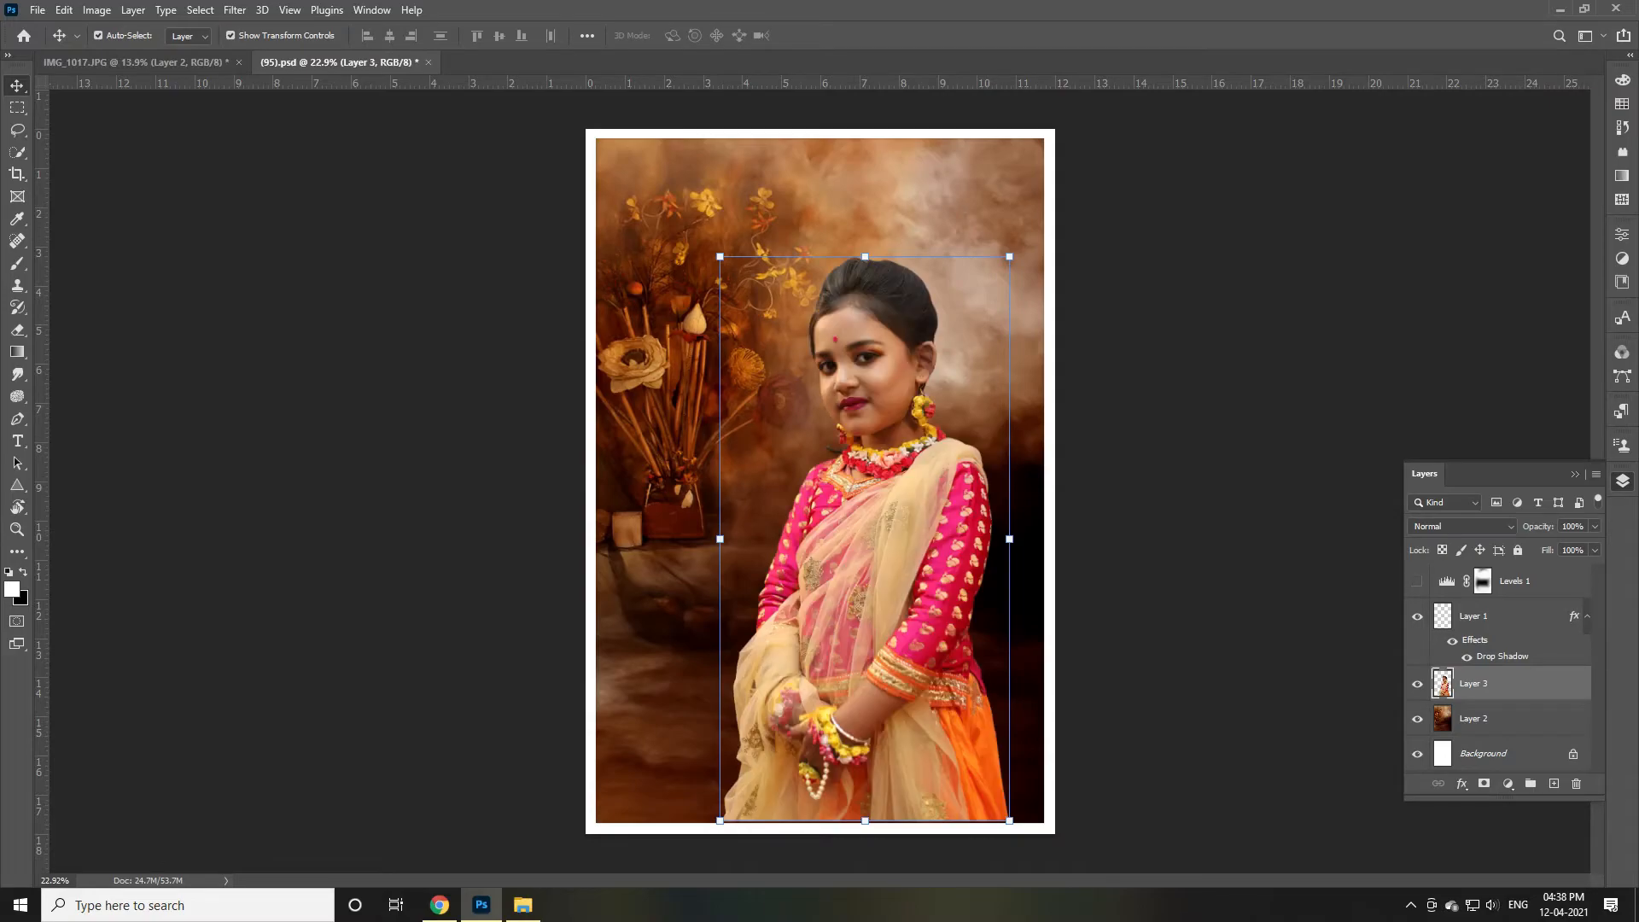
Close (95).psd without saving and open another range of PSD backgrounds from the DVD-11 STUDIO BACKGROUND folder
{"action": "key", "text": "ctrl+w"}
{"action": "key", "text": "n"}
{"action": "key", "text": "alt+Tab"}
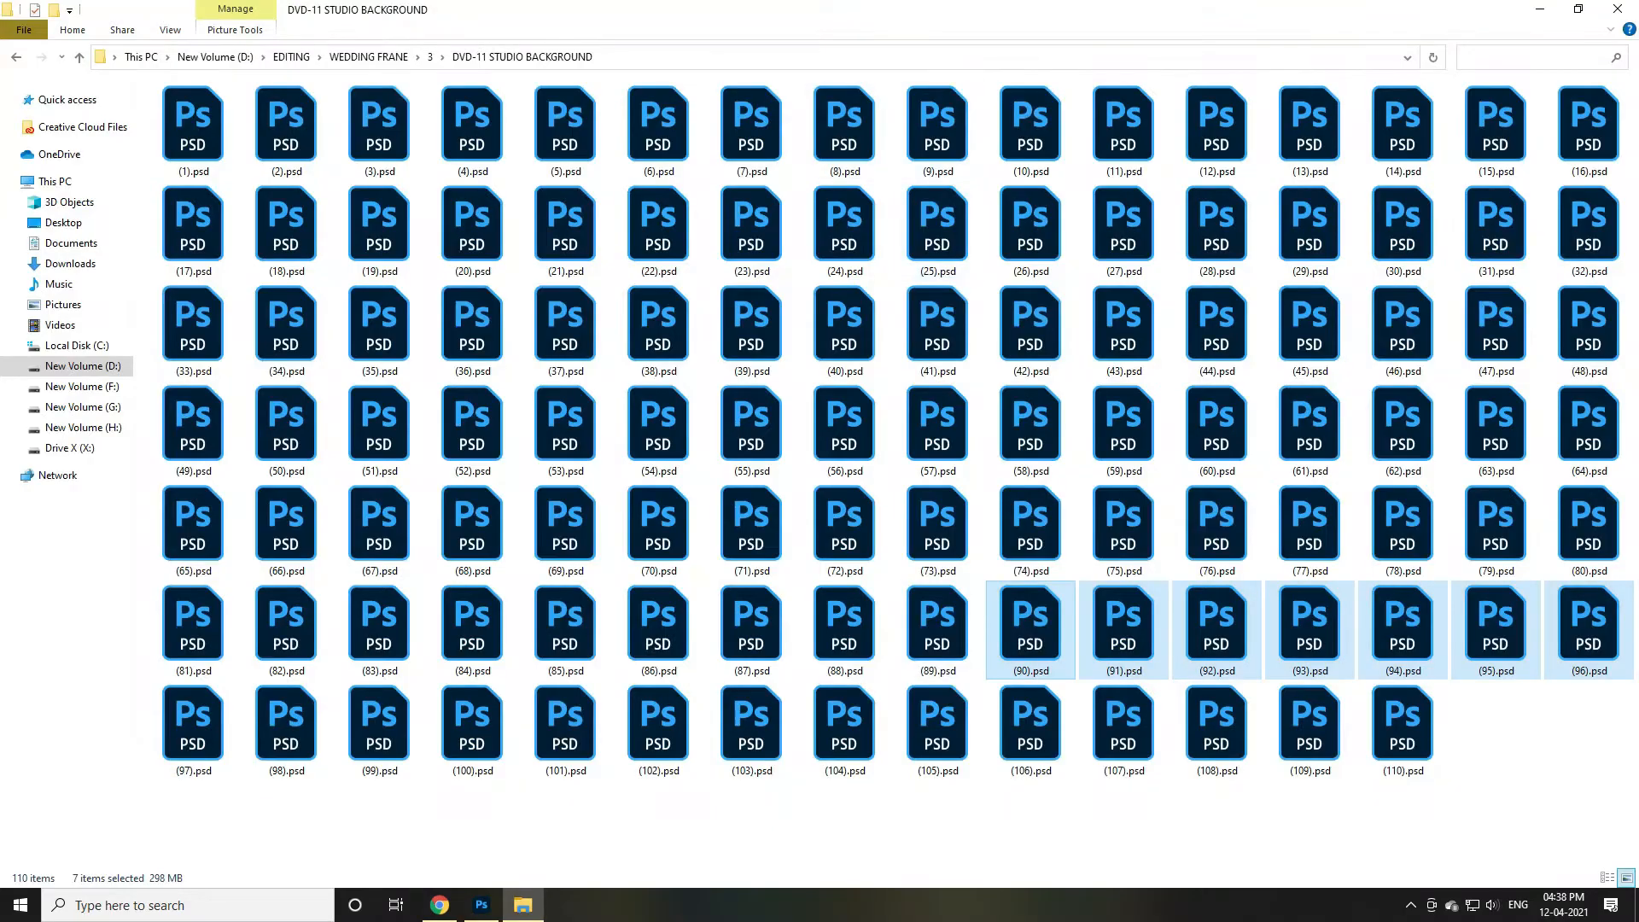
{"action": "left_click_drag", "start_coordinate": [1590, 76], "coordinate": [808, 145]}
{"action": "left_click_drag", "start_coordinate": [844, 128], "coordinate": [494, 65]}
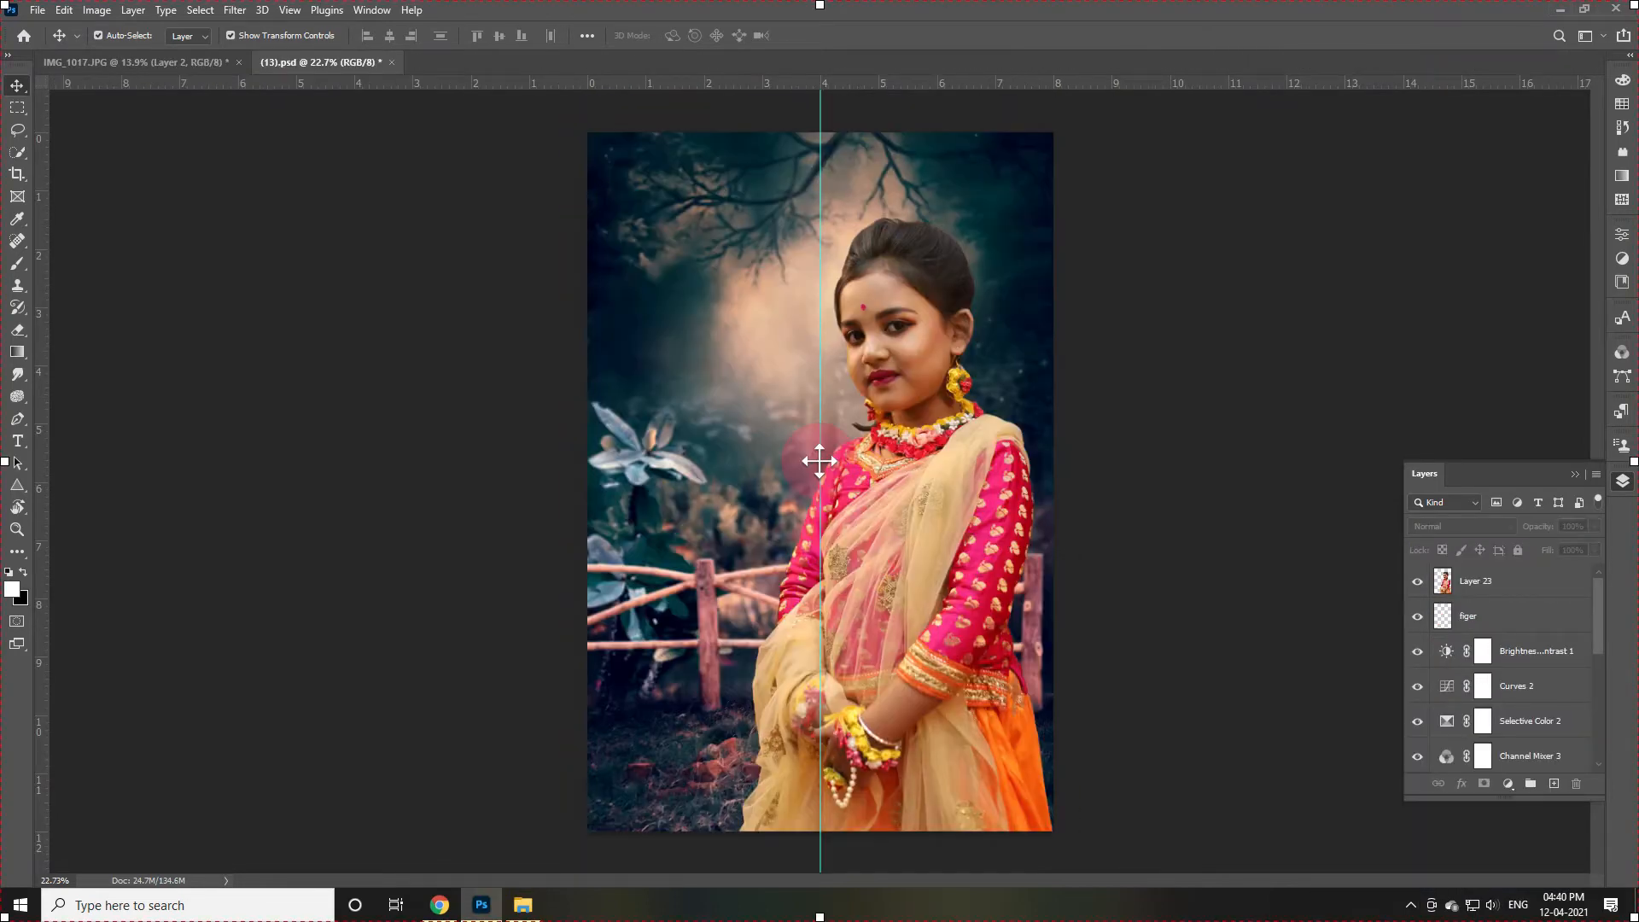
{"action": "scroll", "coordinate": [1503, 670], "scroll_direction": "down", "scroll_amount": 2}
{"action": "left_click", "coordinate": [1412, 905]}
{"action": "left_click", "coordinate": [1412, 867]}
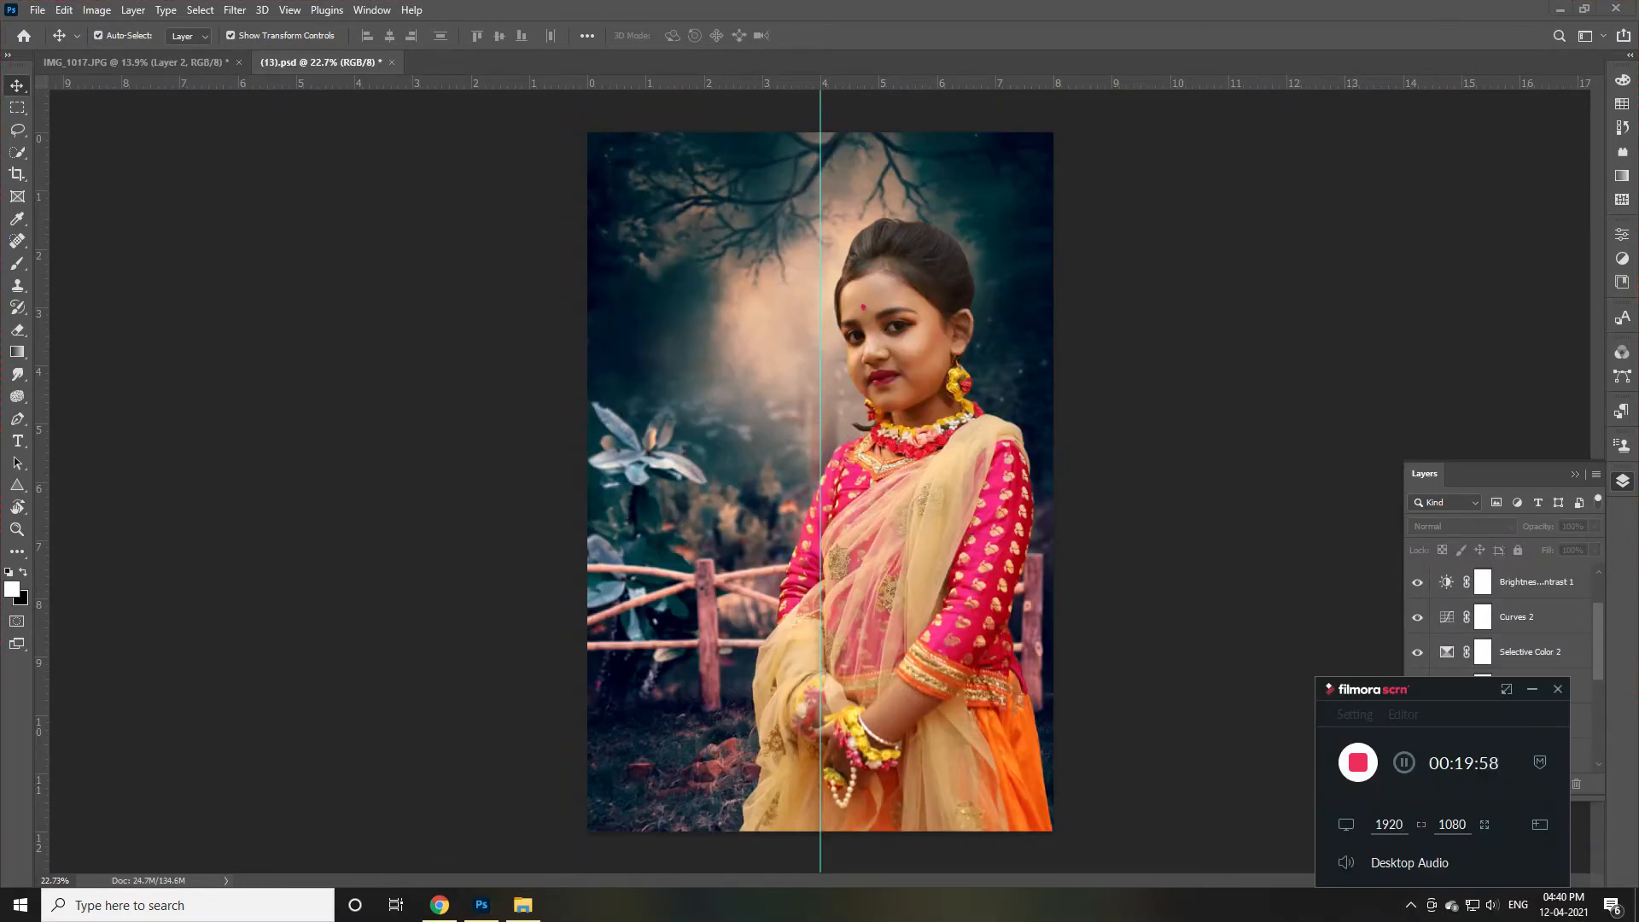
{"action": "key", "text": "ctrl+v"}
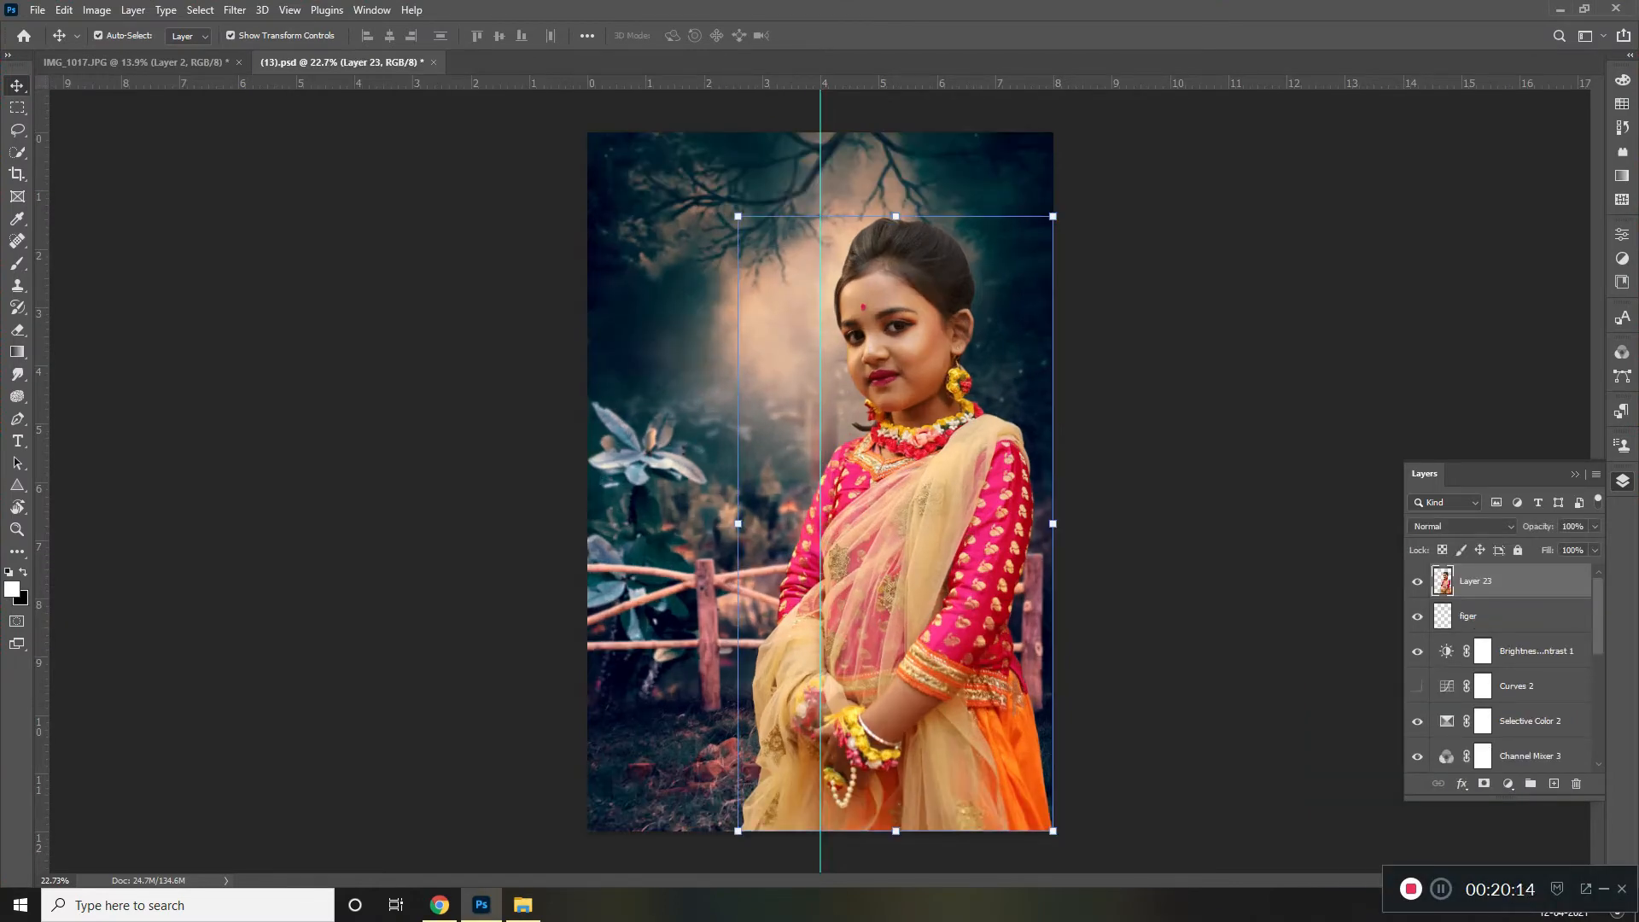
Toggle adjustment layers in (13).psd off and on to compare their effect on the background
{"action": "left_click", "coordinate": [1417, 757]}
{"action": "left_click", "coordinate": [1417, 757]}
{"action": "left_click", "coordinate": [1417, 756]}
{"action": "left_click", "coordinate": [1417, 757]}
{"action": "scroll", "coordinate": [1503, 669], "scroll_direction": "down", "scroll_amount": 2}
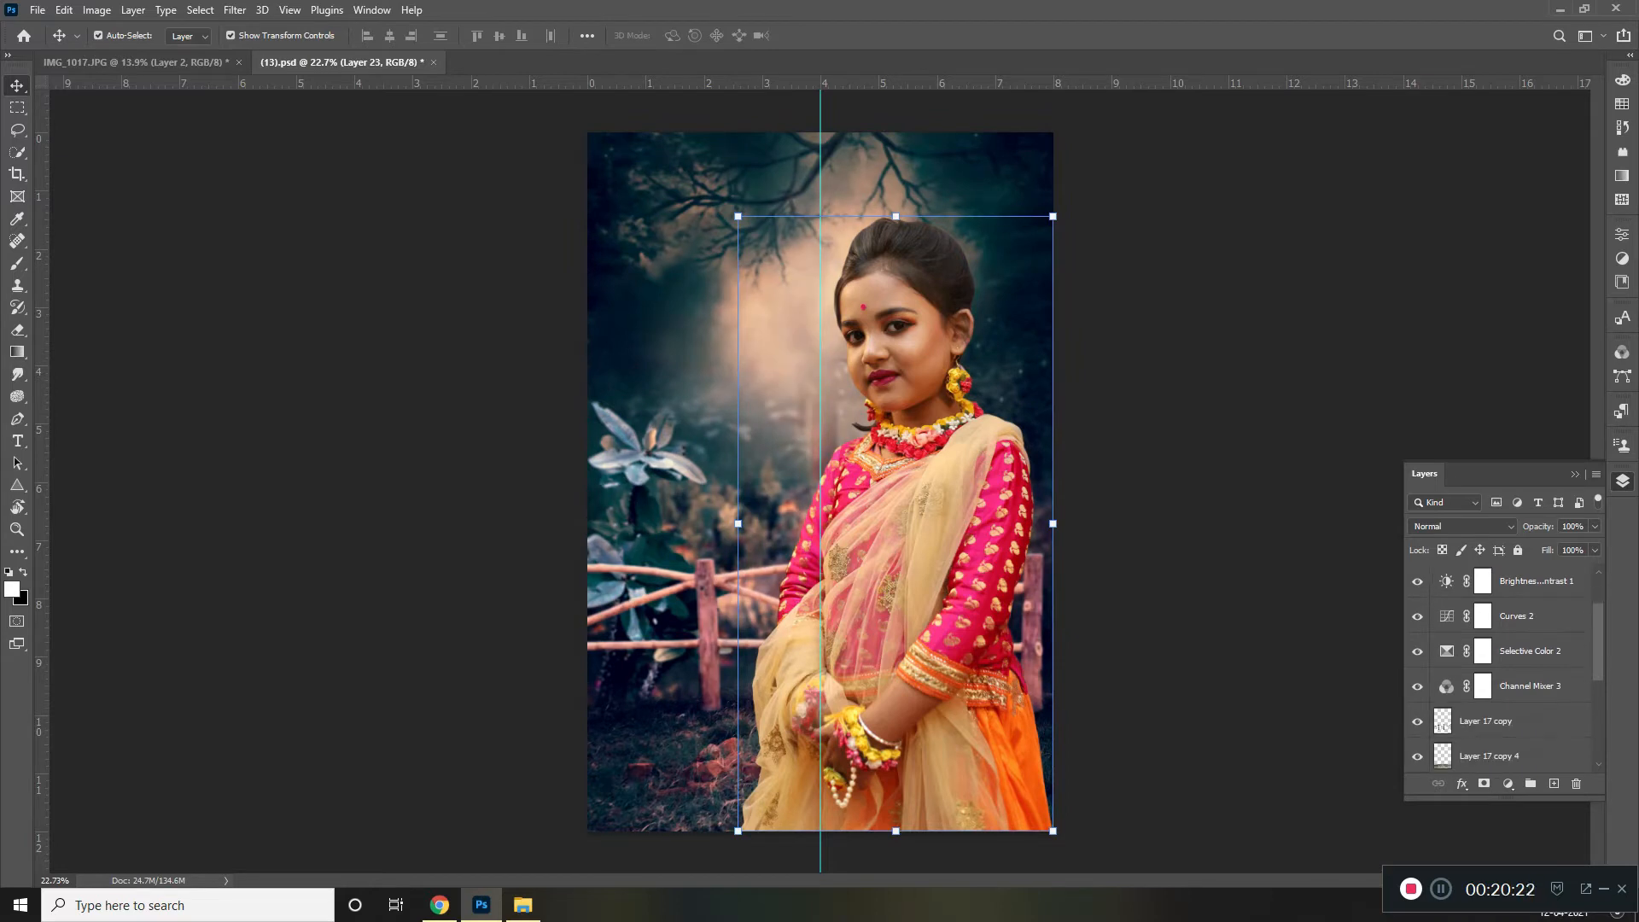
Toggle the Layer 17 copies, Layer 17 and Layer 16 to examine which background elements each one adds
{"action": "scroll", "coordinate": [1418, 721], "scroll_direction": "down", "scroll_amount": 1}
{"action": "left_click", "coordinate": [1417, 721]}
{"action": "left_click", "coordinate": [1417, 721]}
{"action": "left_click", "coordinate": [1417, 756]}
{"action": "left_click", "coordinate": [1417, 757]}
{"action": "scroll", "coordinate": [1418, 756], "scroll_direction": "down", "scroll_amount": 2}
{"action": "left_click", "coordinate": [1417, 722]}
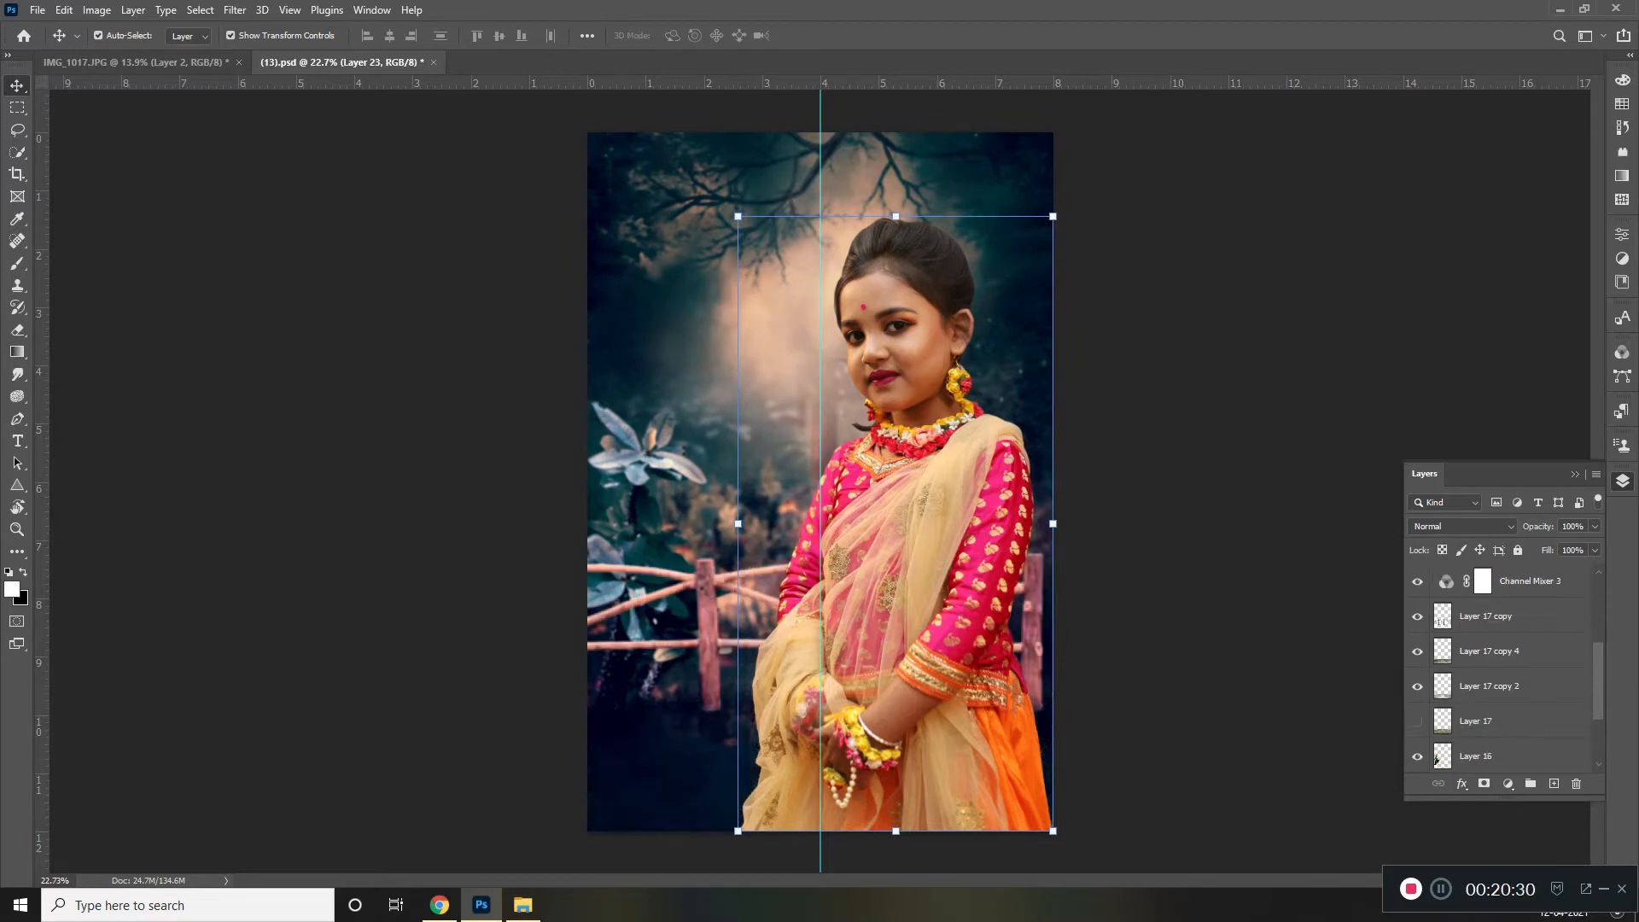
{"action": "left_click", "coordinate": [1417, 721]}
{"action": "left_click", "coordinate": [1418, 756]}
{"action": "scroll", "coordinate": [1503, 669], "scroll_direction": "up", "scroll_amount": 5}
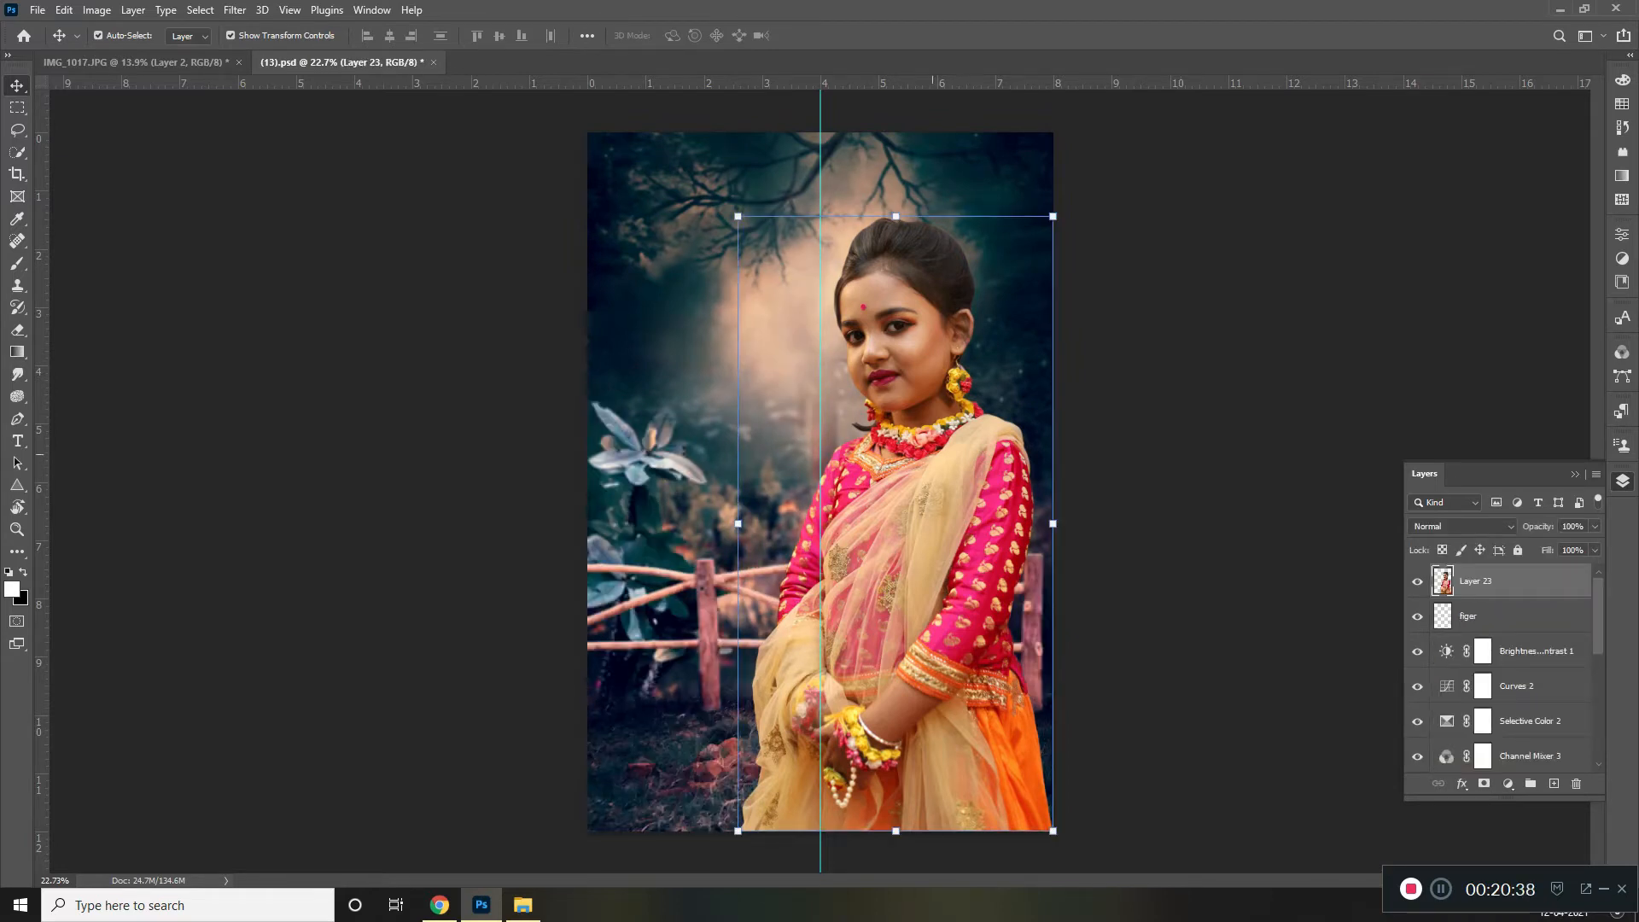
Apply Camera Raw to the girl's cutout with Temperature -4, Contrast +13, lower Highlights, and mixer saturation Reds +16, Oranges -9, Yellows +11, Greens +7, Magentas +13
{"action": "key", "text": "ctrl"}
{"action": "key", "text": "ctrl+shift+a"}
{"action": "left_click", "coordinate": [1422, 238]}
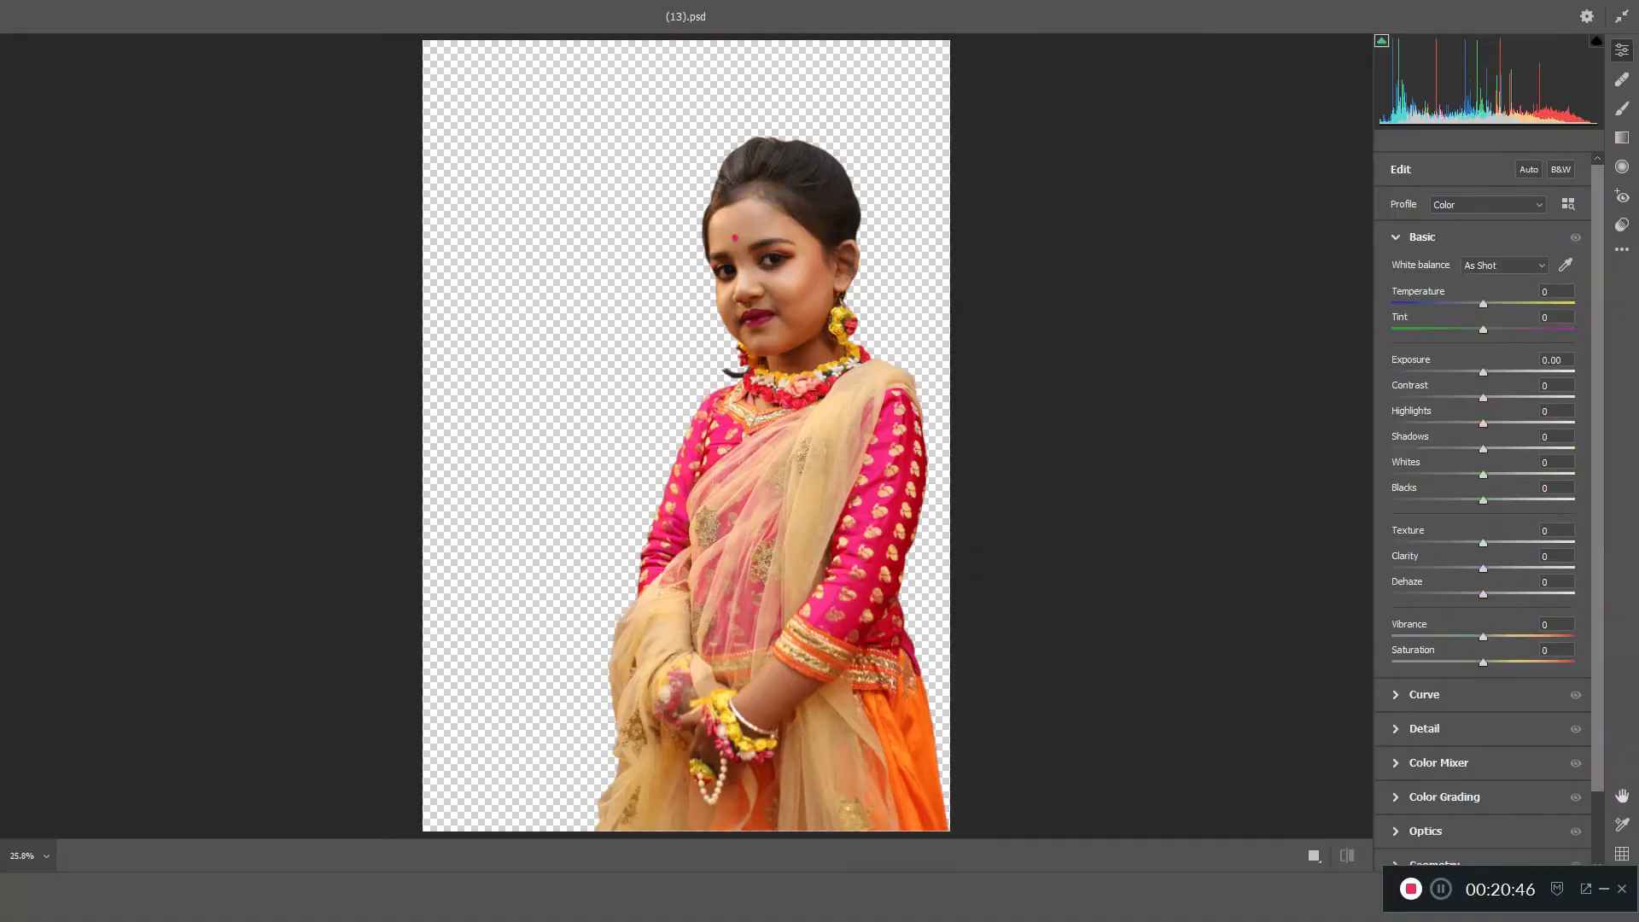
{"action": "left_click_drag", "start_coordinate": [1483, 398], "coordinate": [1495, 398]}
{"action": "left_click_drag", "start_coordinate": [1483, 304], "coordinate": [1480, 303]}
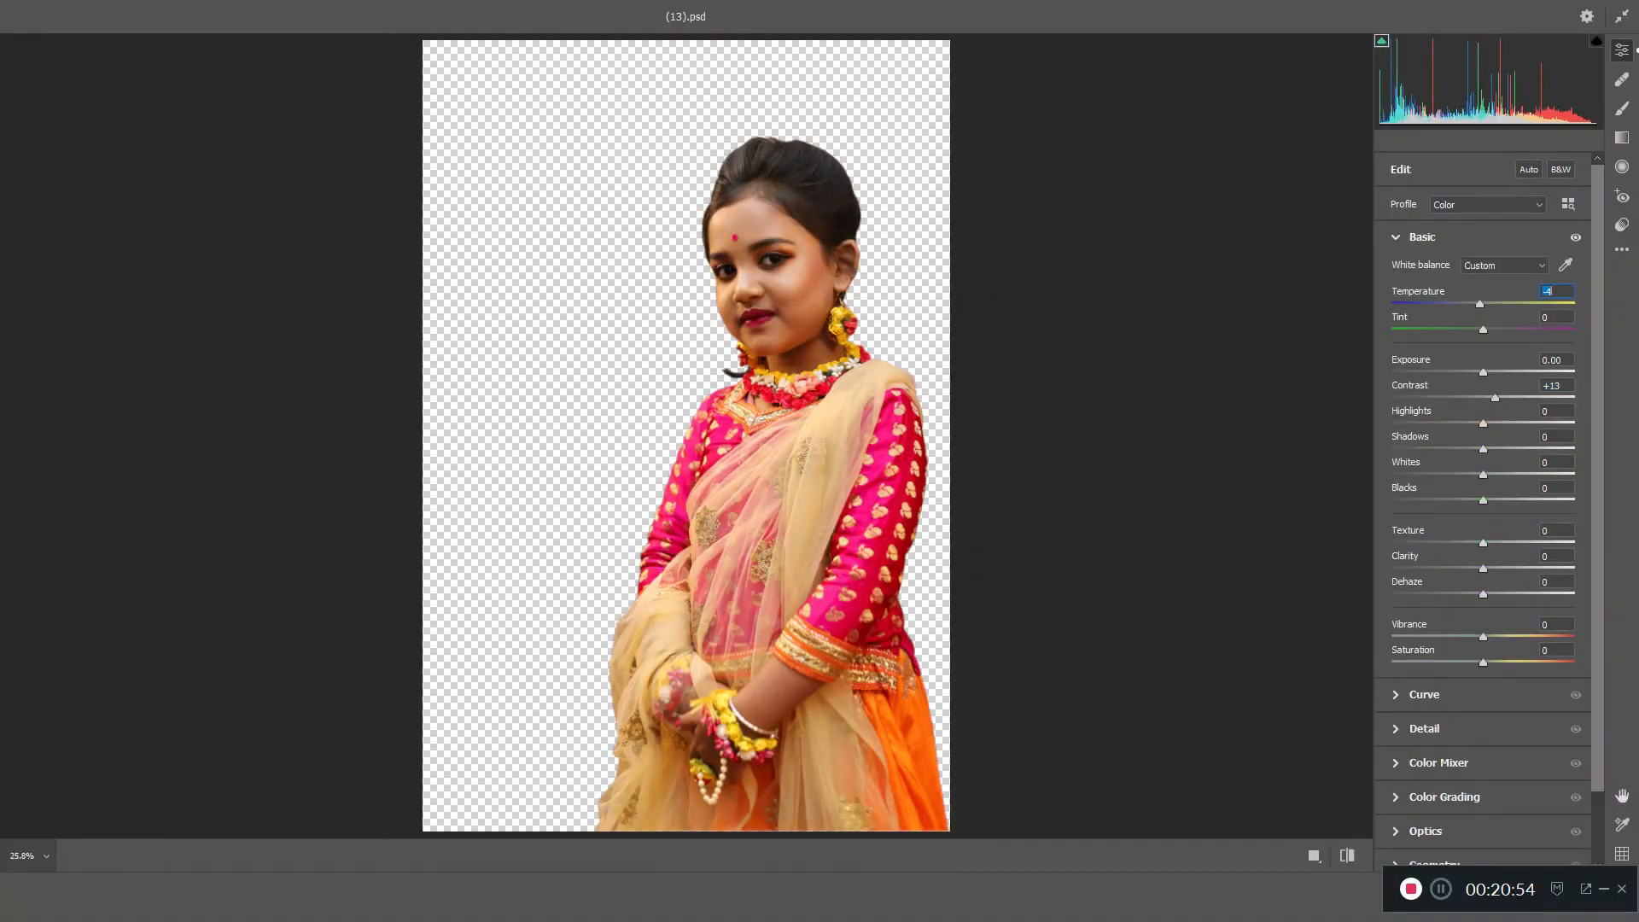
{"action": "left_click_drag", "start_coordinate": [1480, 424], "coordinate": [1466, 423]}
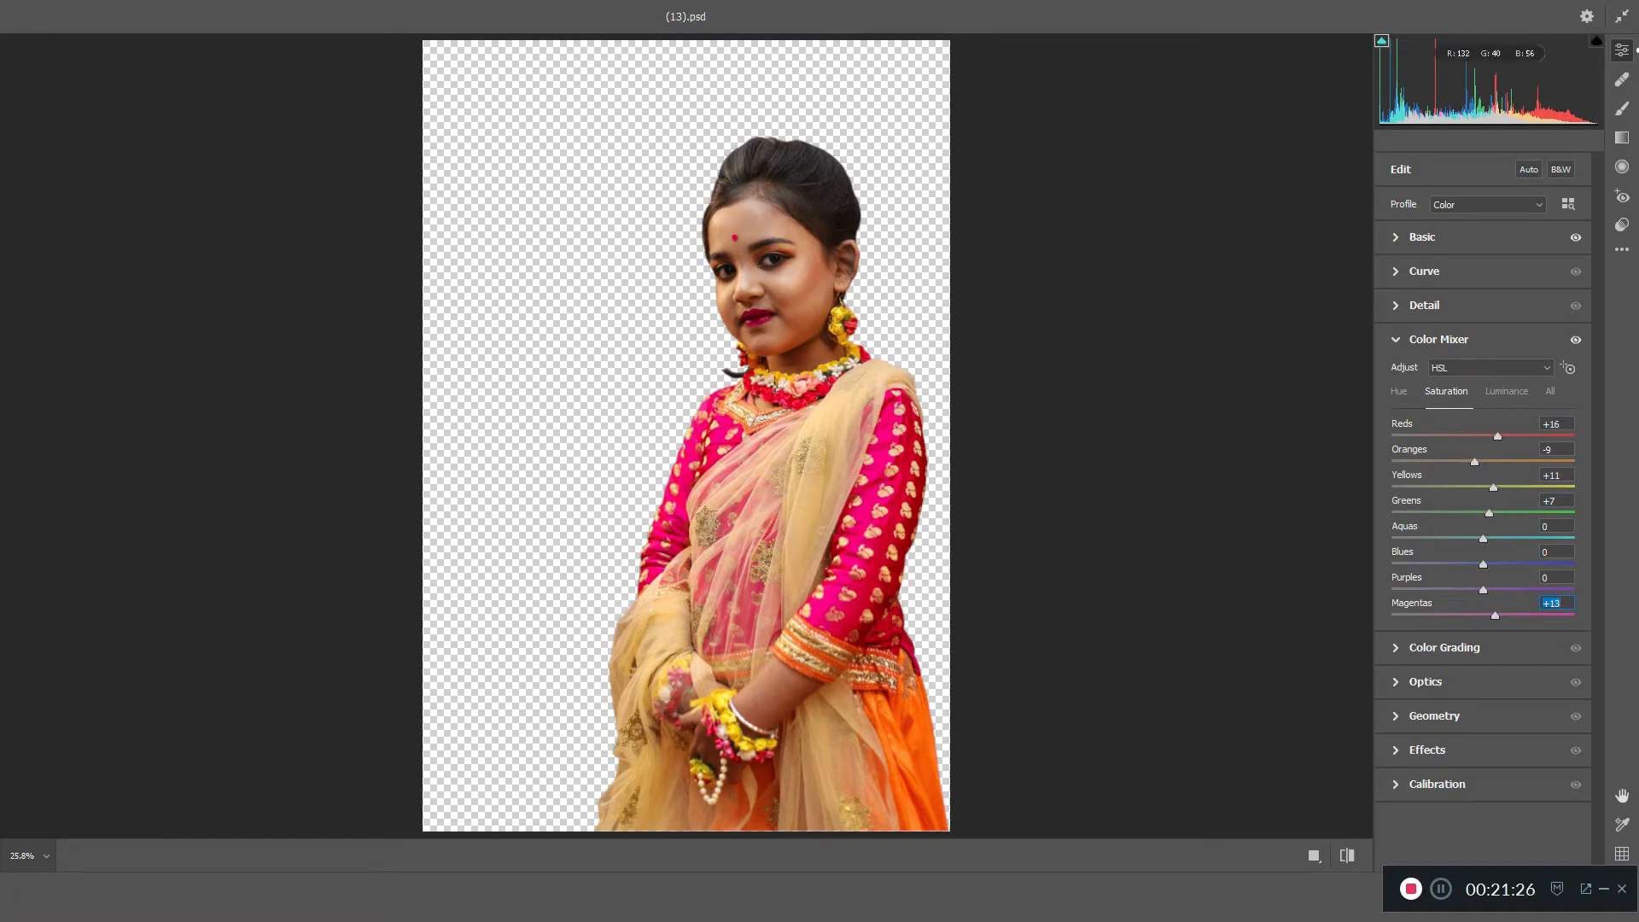
{"action": "mouse_move", "coordinate": [797, 258]}
{"action": "left_mouse_down"}
{"action": "mouse_move", "coordinate": [965, 259]}
{"action": "mouse_move", "coordinate": [805, 258]}
{"action": "left_mouse_up"}
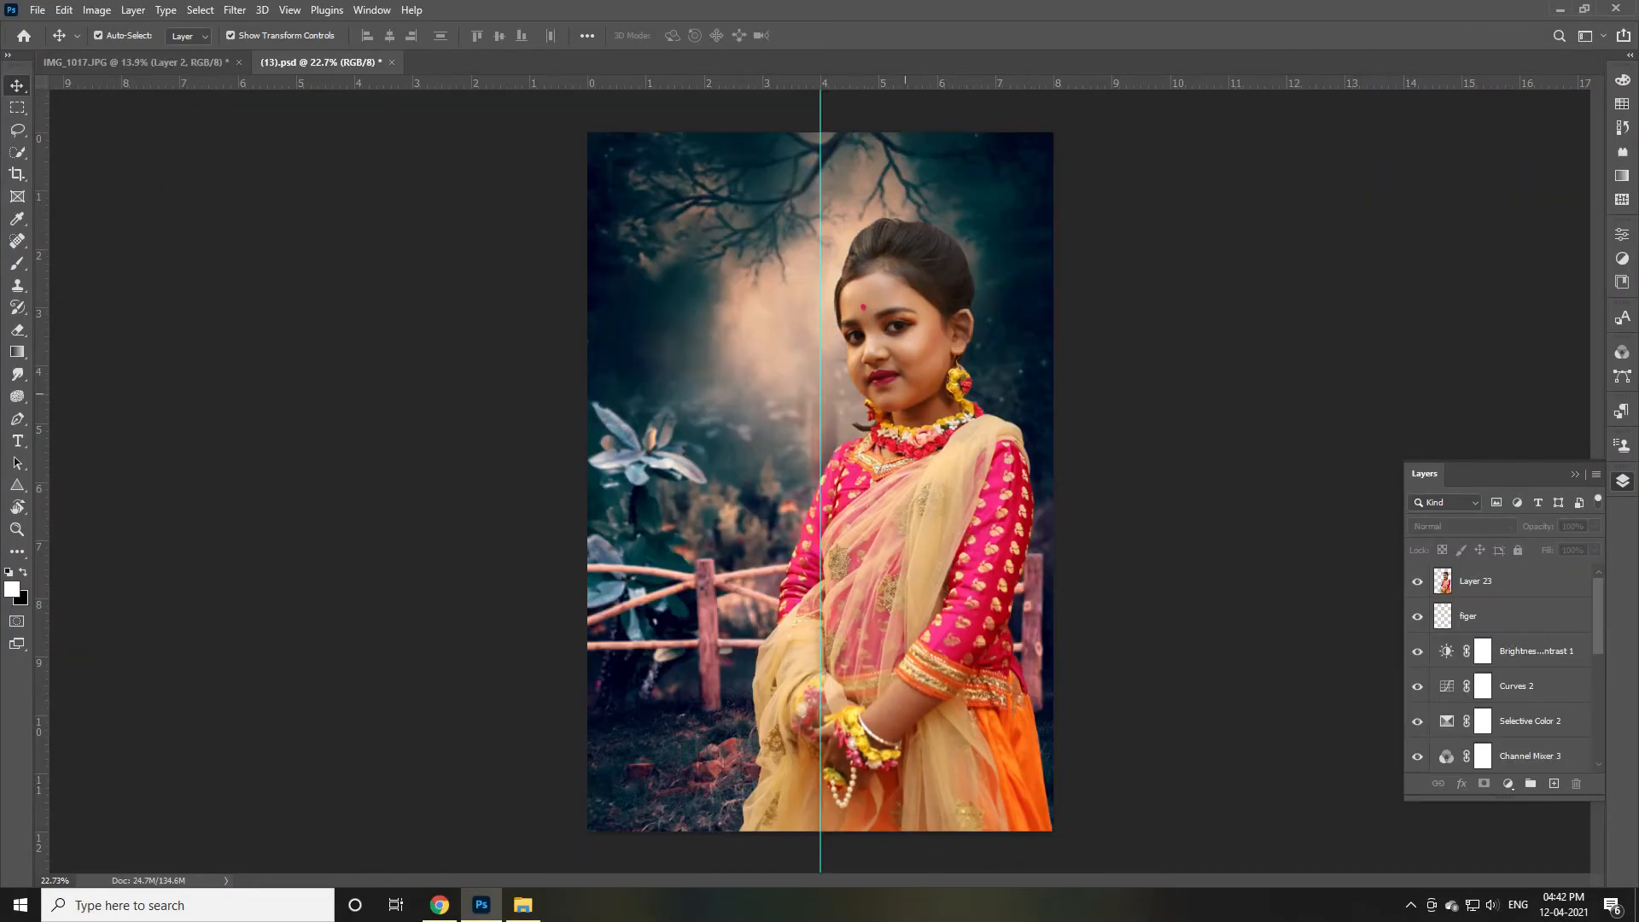
Duplicate the cutout layer and switch to the Spot Healing Brush for retouching the girl's face
{"action": "scroll", "coordinate": [854, 359], "scroll_direction": "up", "scroll_amount": 8}
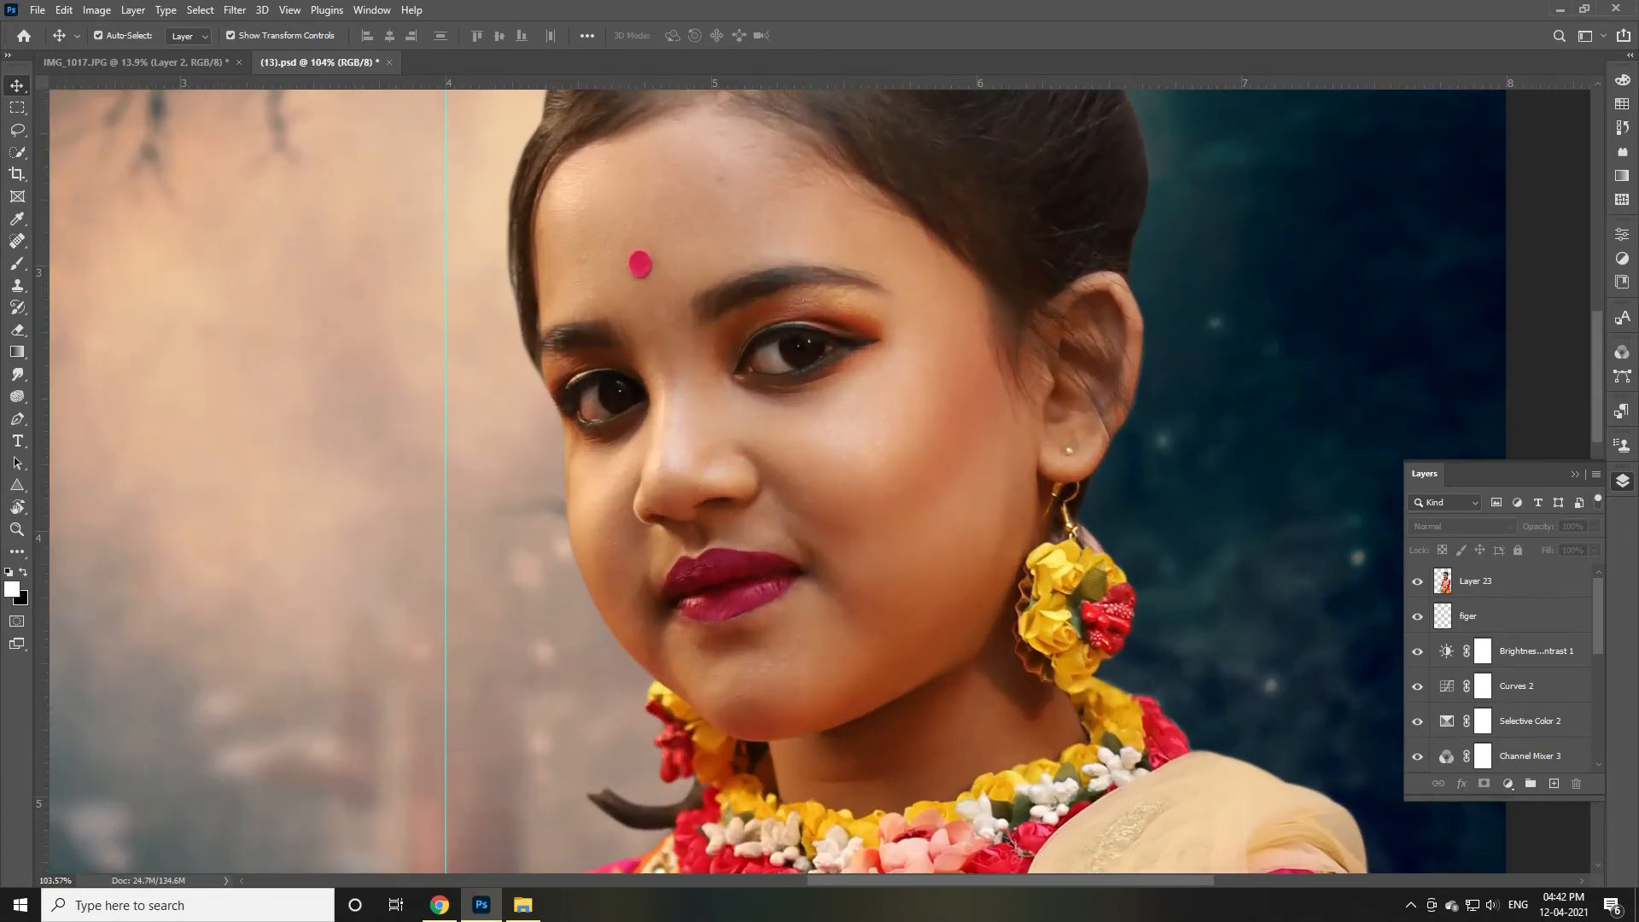
{"action": "left_click", "coordinate": [1494, 581]}
{"action": "key", "text": "ctrl+j"}
{"action": "key", "text": "j"}
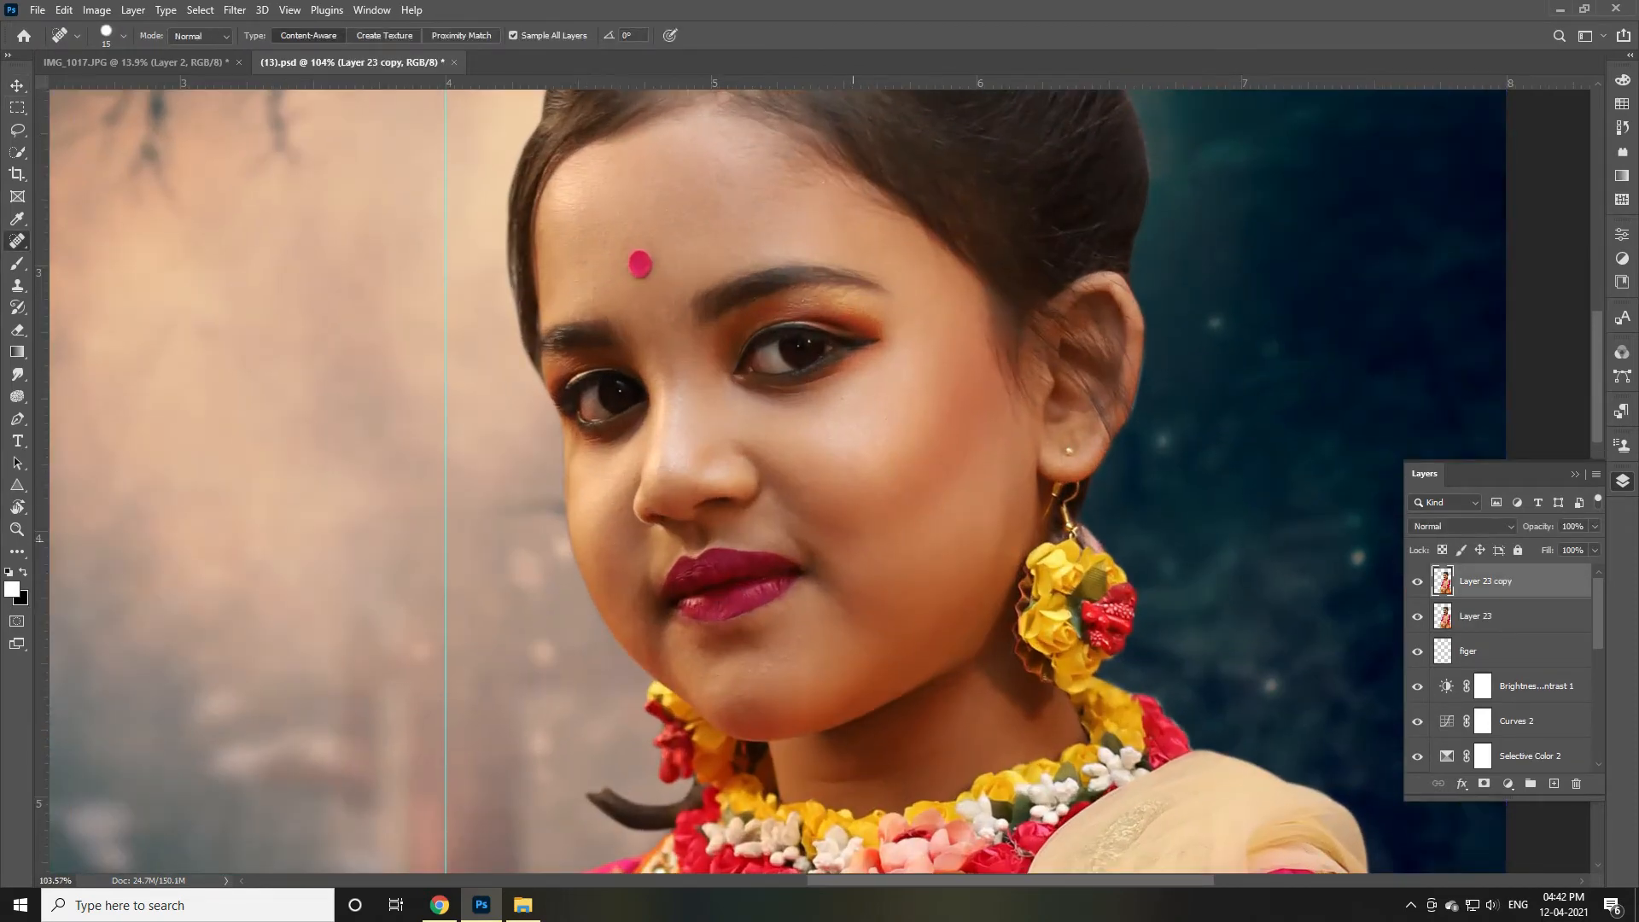
{"action": "key", "text": "ctrl+0"}
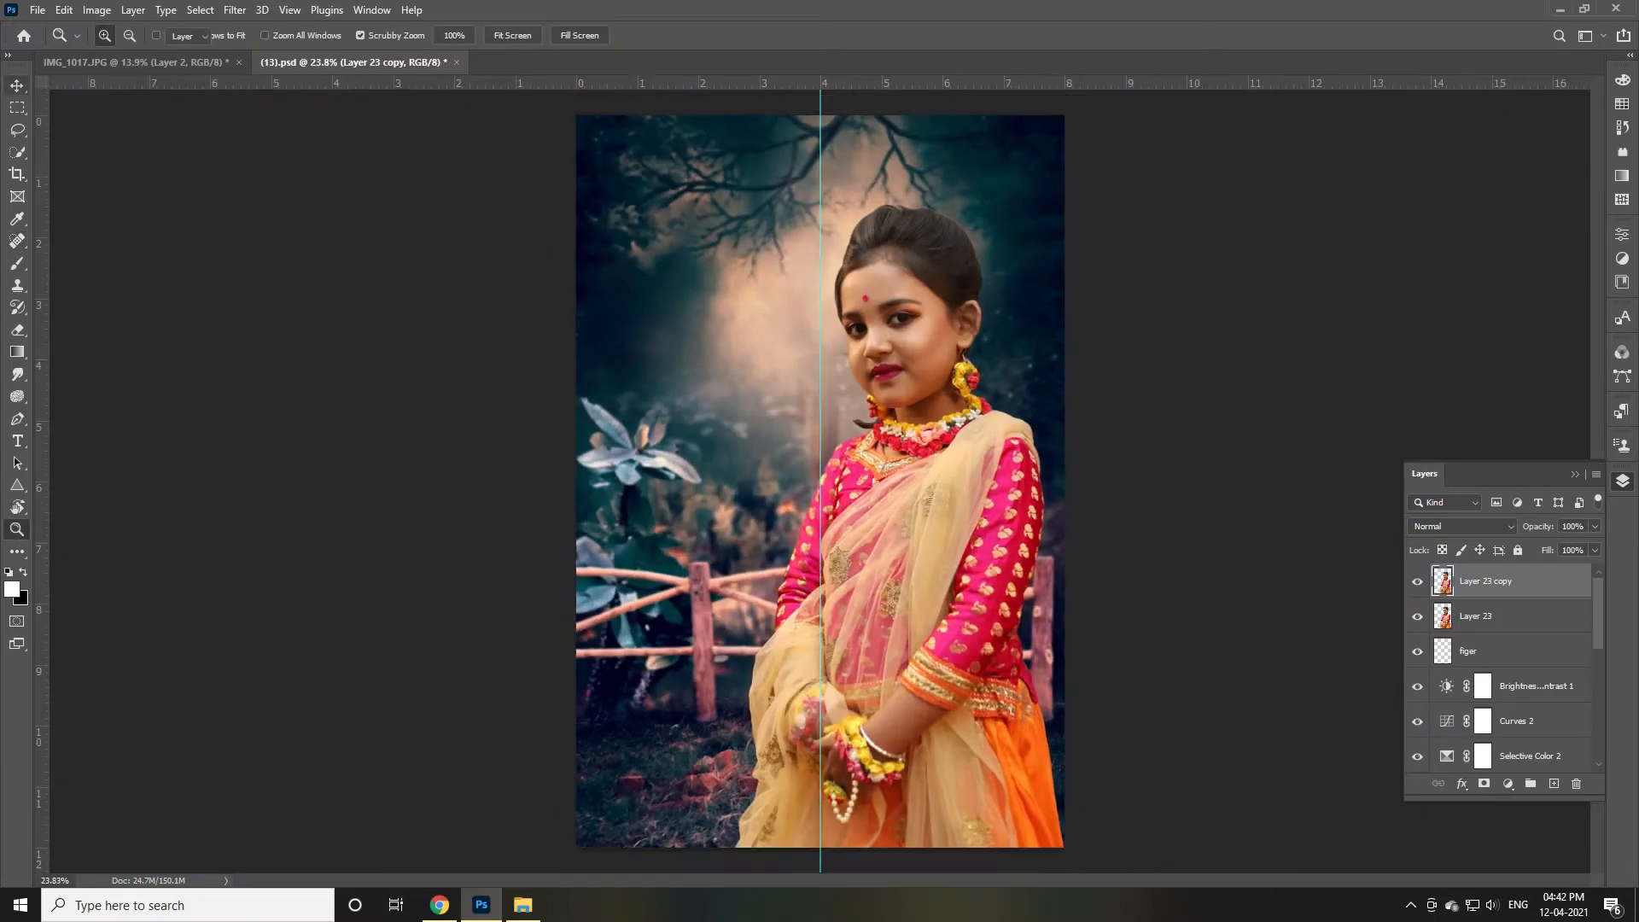
Duplicate the retouched layer and apply SkinFiner to the new copy with Brightness +18, Contrast +30 and Shadow +21
{"action": "key", "text": "v"}
{"action": "key", "text": "ctrl+j"}
{"action": "left_click", "coordinate": [235, 9]}
{"action": "mouse_move", "coordinate": [341, 447]}
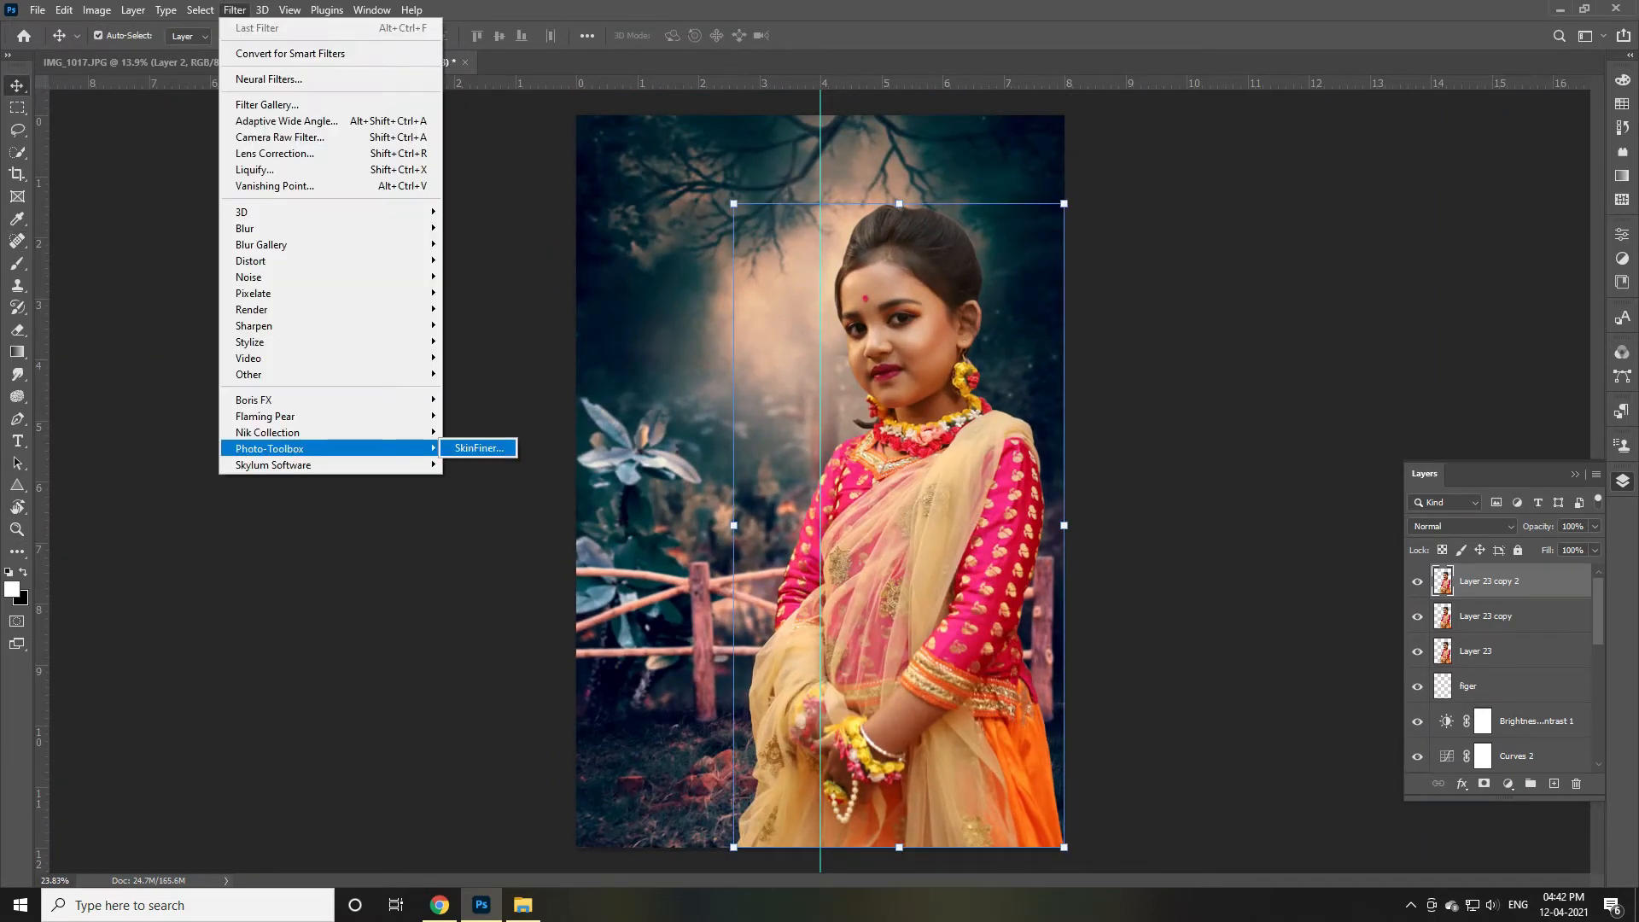
{"action": "left_click", "coordinate": [478, 447]}
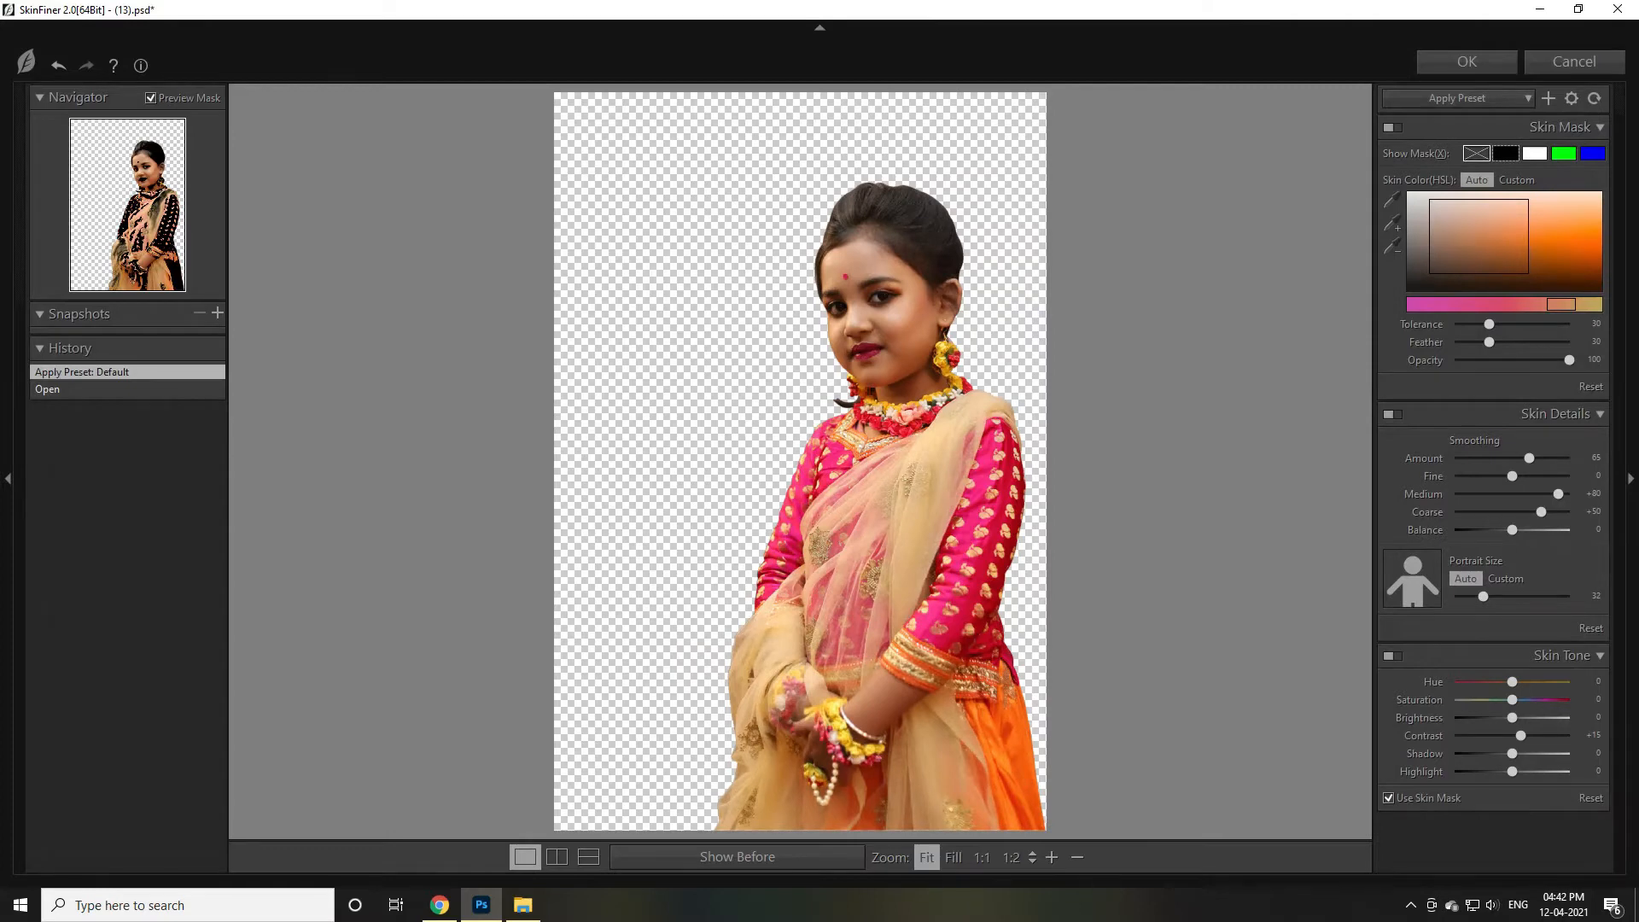
{"action": "key", "text": "Tab"}
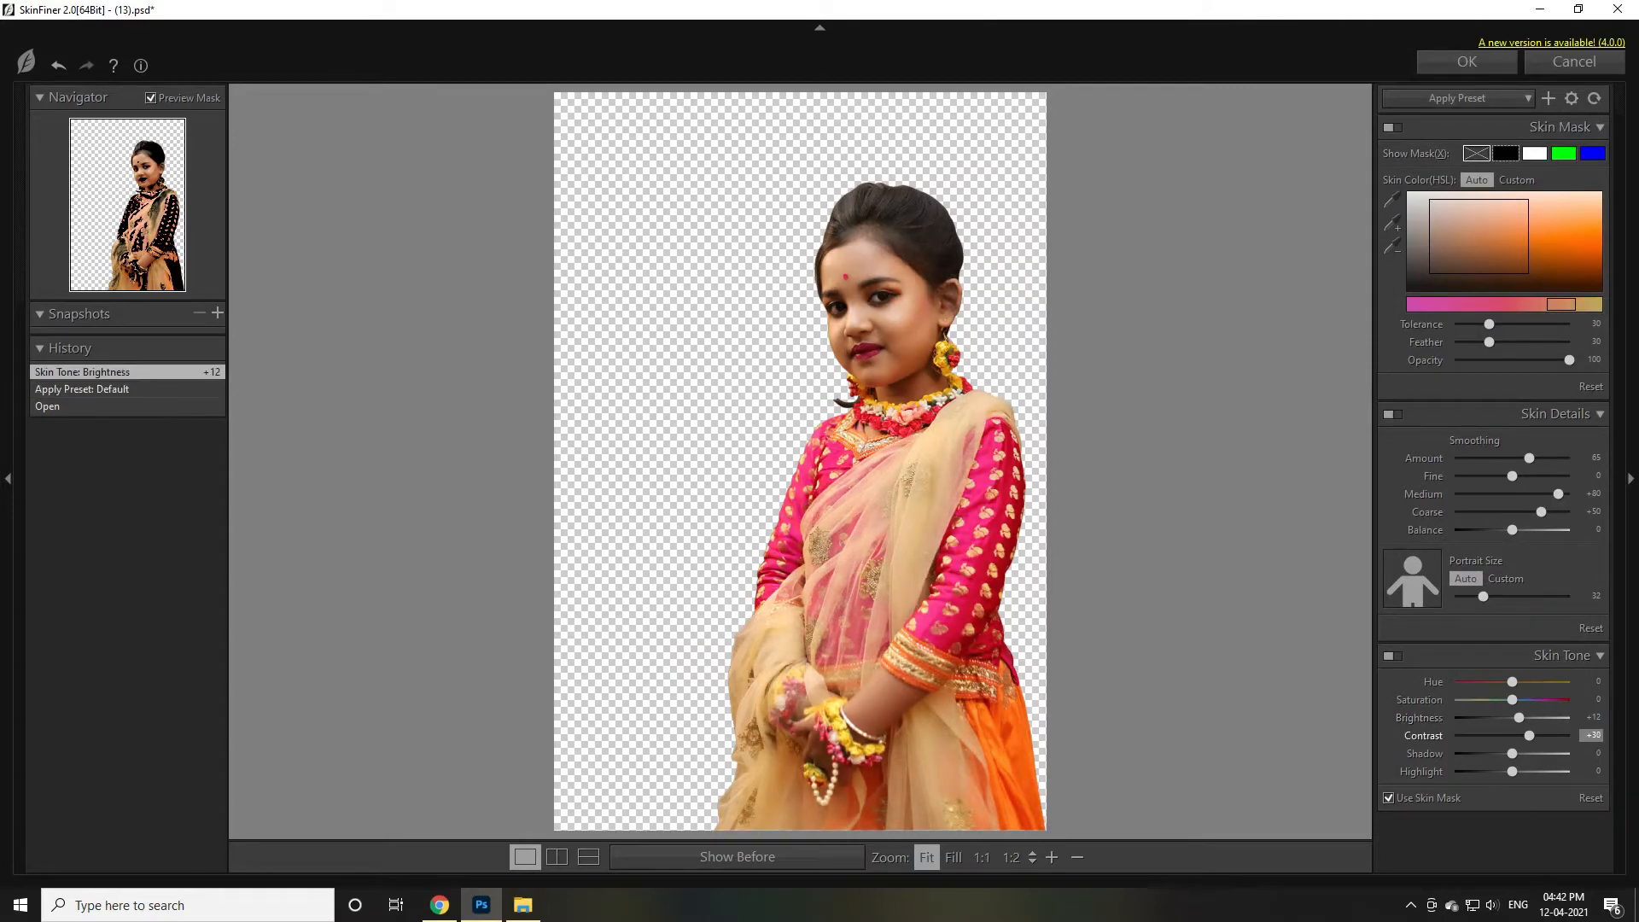
{"action": "left_click_drag", "start_coordinate": [1512, 772], "coordinate": [1524, 754]}
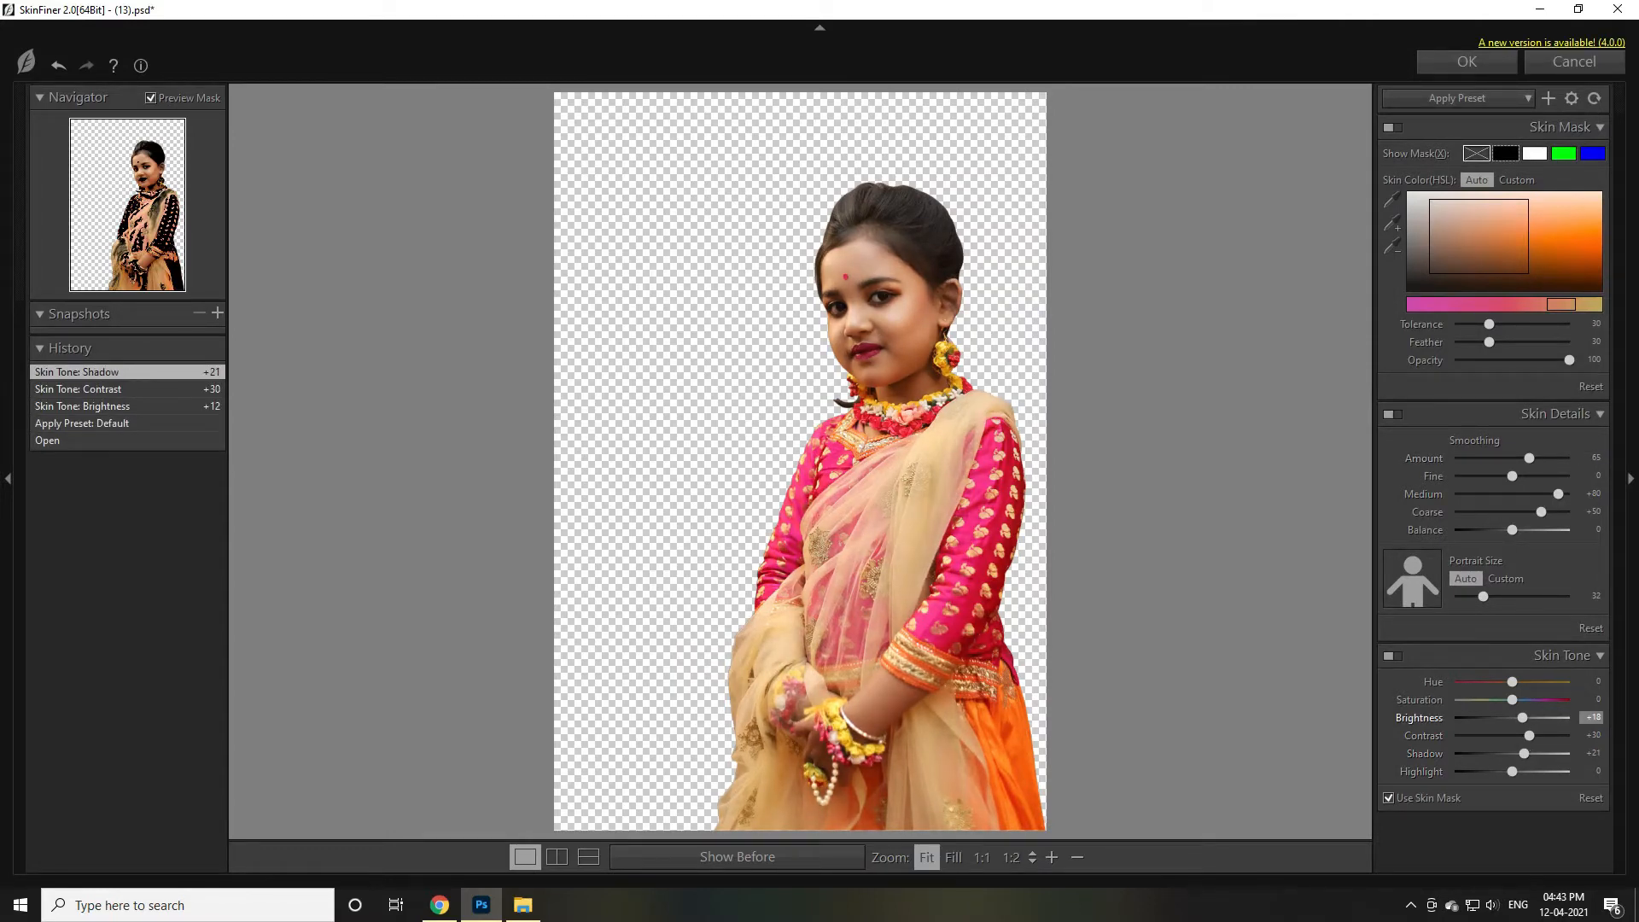
{"action": "left_click", "coordinate": [1468, 62]}
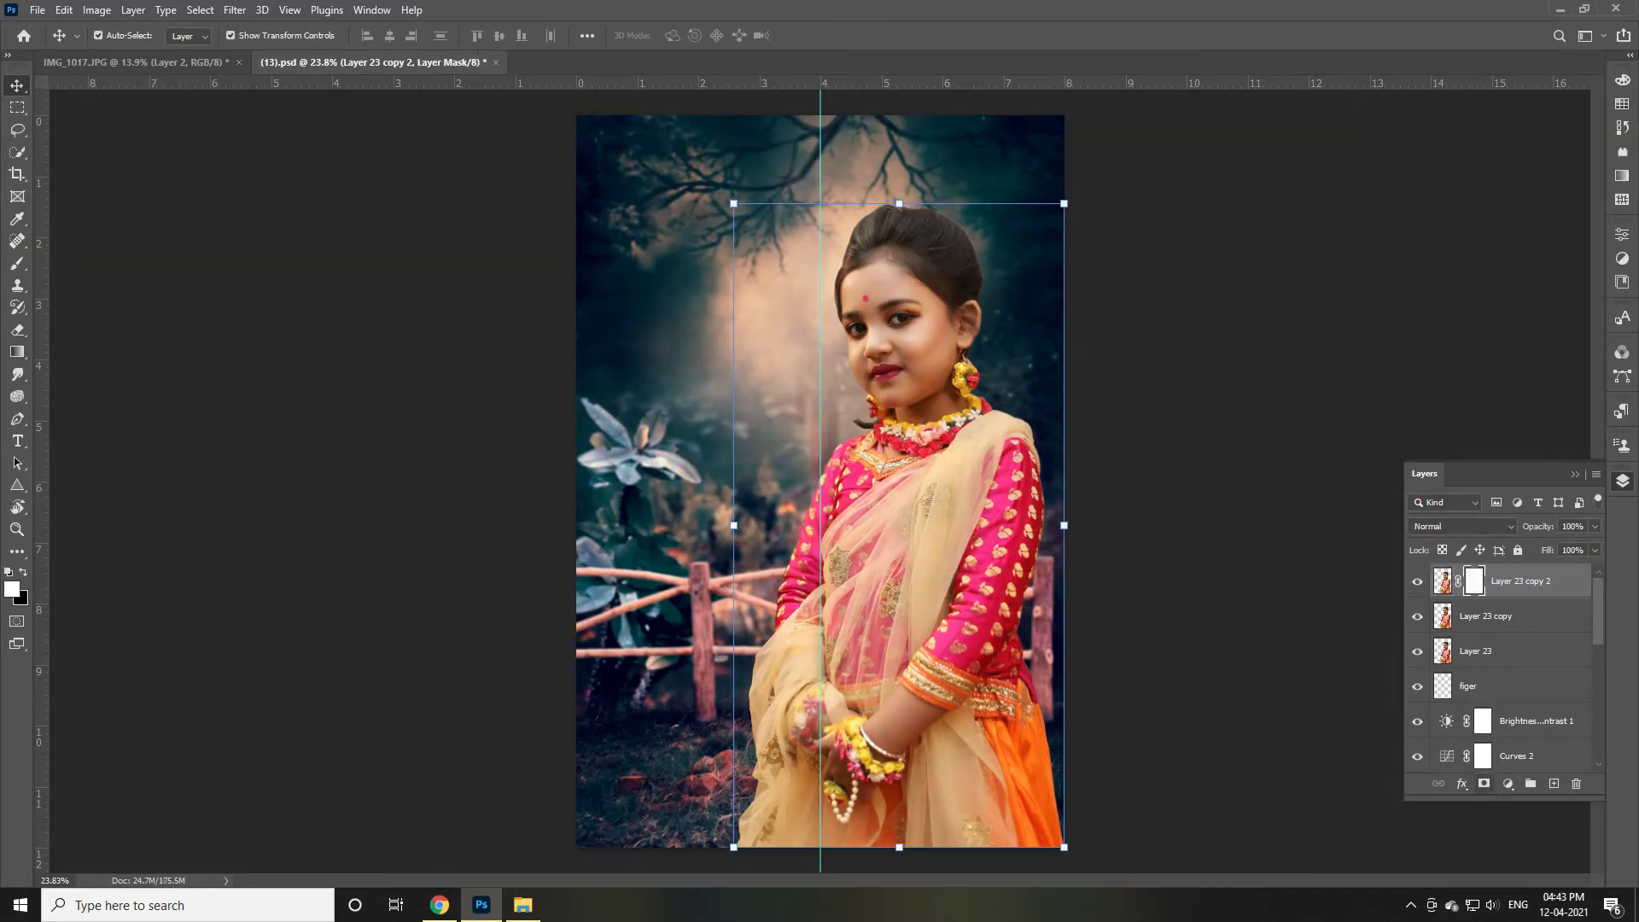
Invert the smoothed layer's mask, paint the effect back over the face in white, and set the layer's opacity to 79%
{"action": "key", "text": "ctrl+i"}
{"action": "key", "text": "b"}
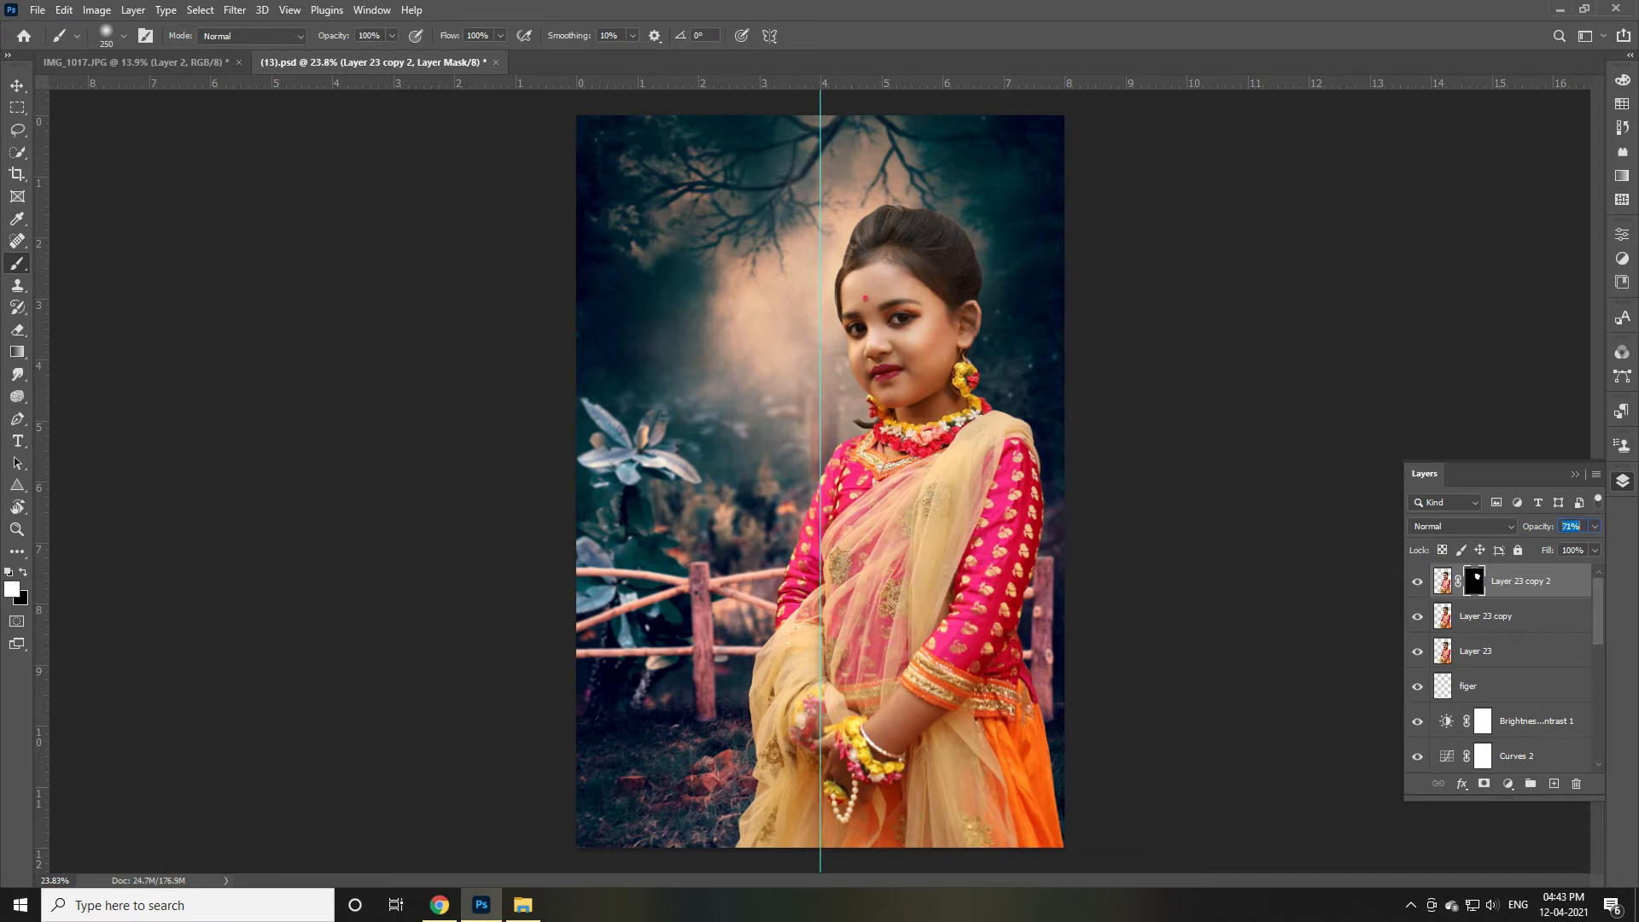
{"action": "key", "text": "Return"}
{"action": "key", "text": "v"}
{"action": "left_click", "coordinate": [1135, 282]}
{"action": "scroll", "coordinate": [1110, 281], "scroll_direction": "down", "scroll_amount": 3}
{"action": "scroll", "coordinate": [1109, 282], "scroll_direction": "up", "scroll_amount": 1}
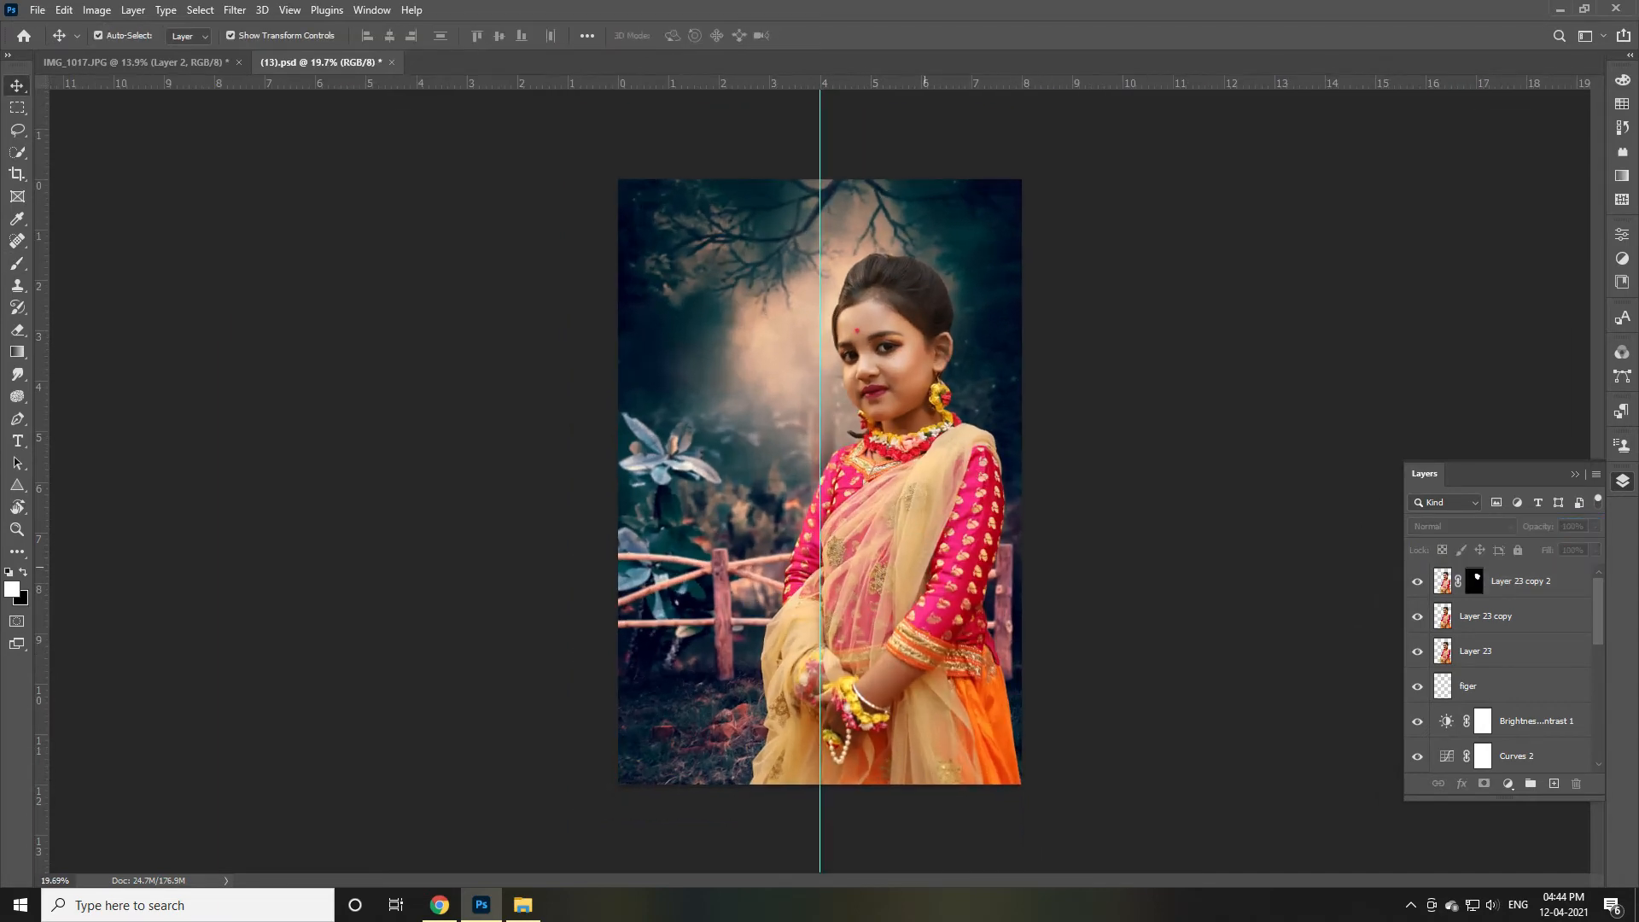
Select the masked top cutout layer and hide every background and adjustment layer beneath the three cutout layers
{"action": "left_click", "coordinate": [927, 316]}
{"action": "left_click", "coordinate": [1537, 582]}
{"action": "scroll", "coordinate": [1417, 687], "scroll_direction": "down", "scroll_amount": 5}
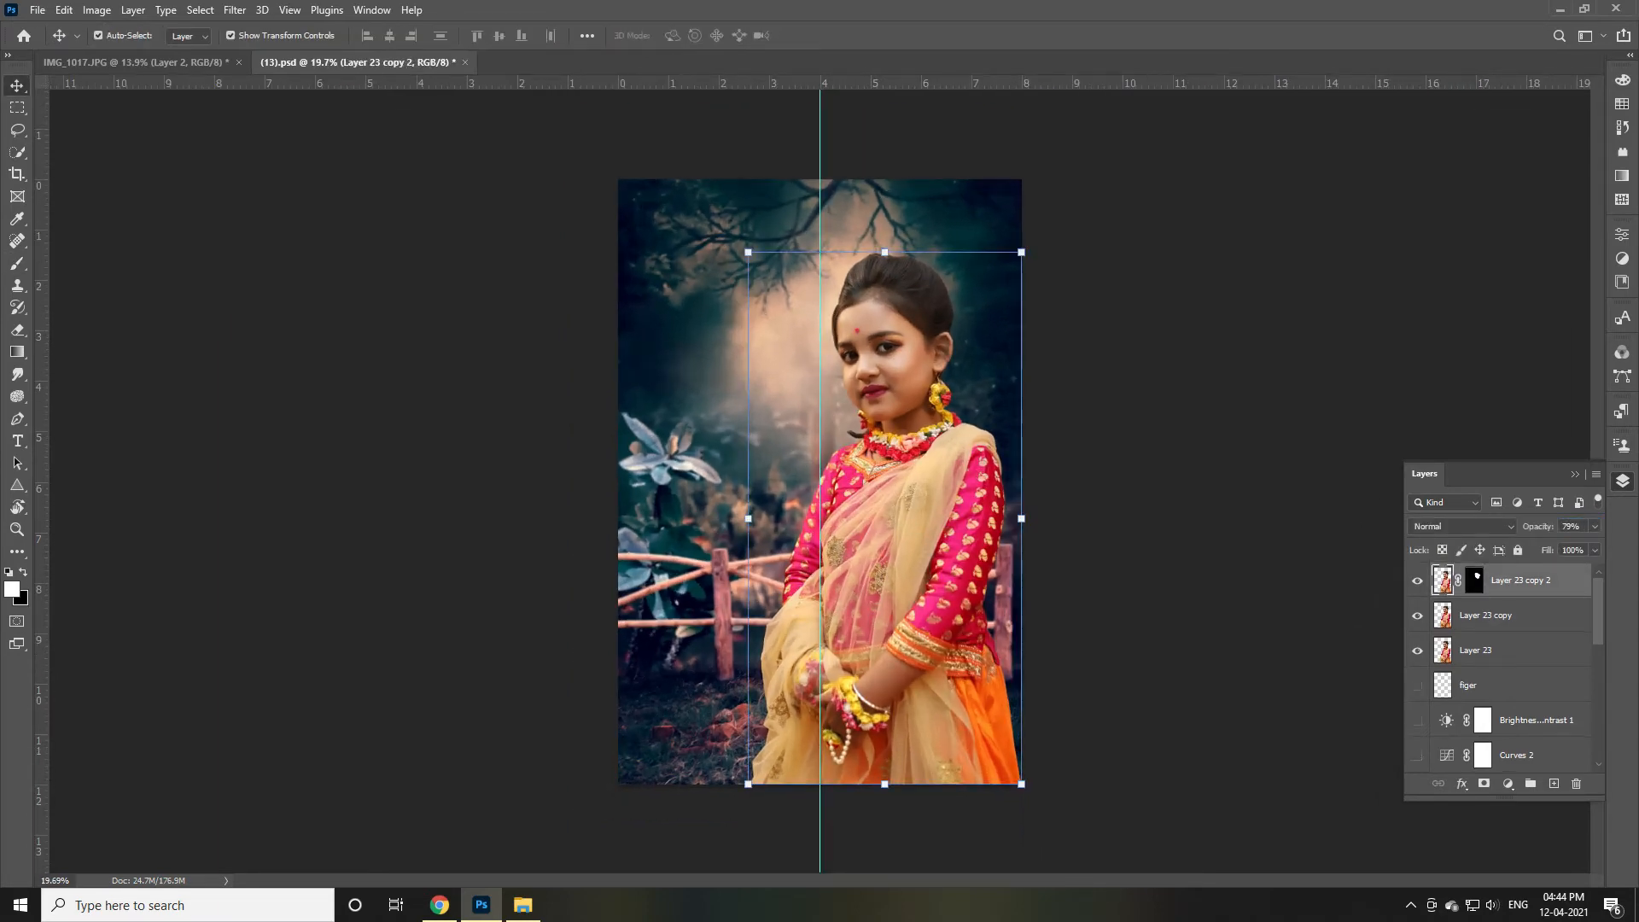
{"action": "left_click", "coordinate": [1417, 580]}
{"action": "left_click_drag", "start_coordinate": [1417, 616], "coordinate": [1417, 756]}
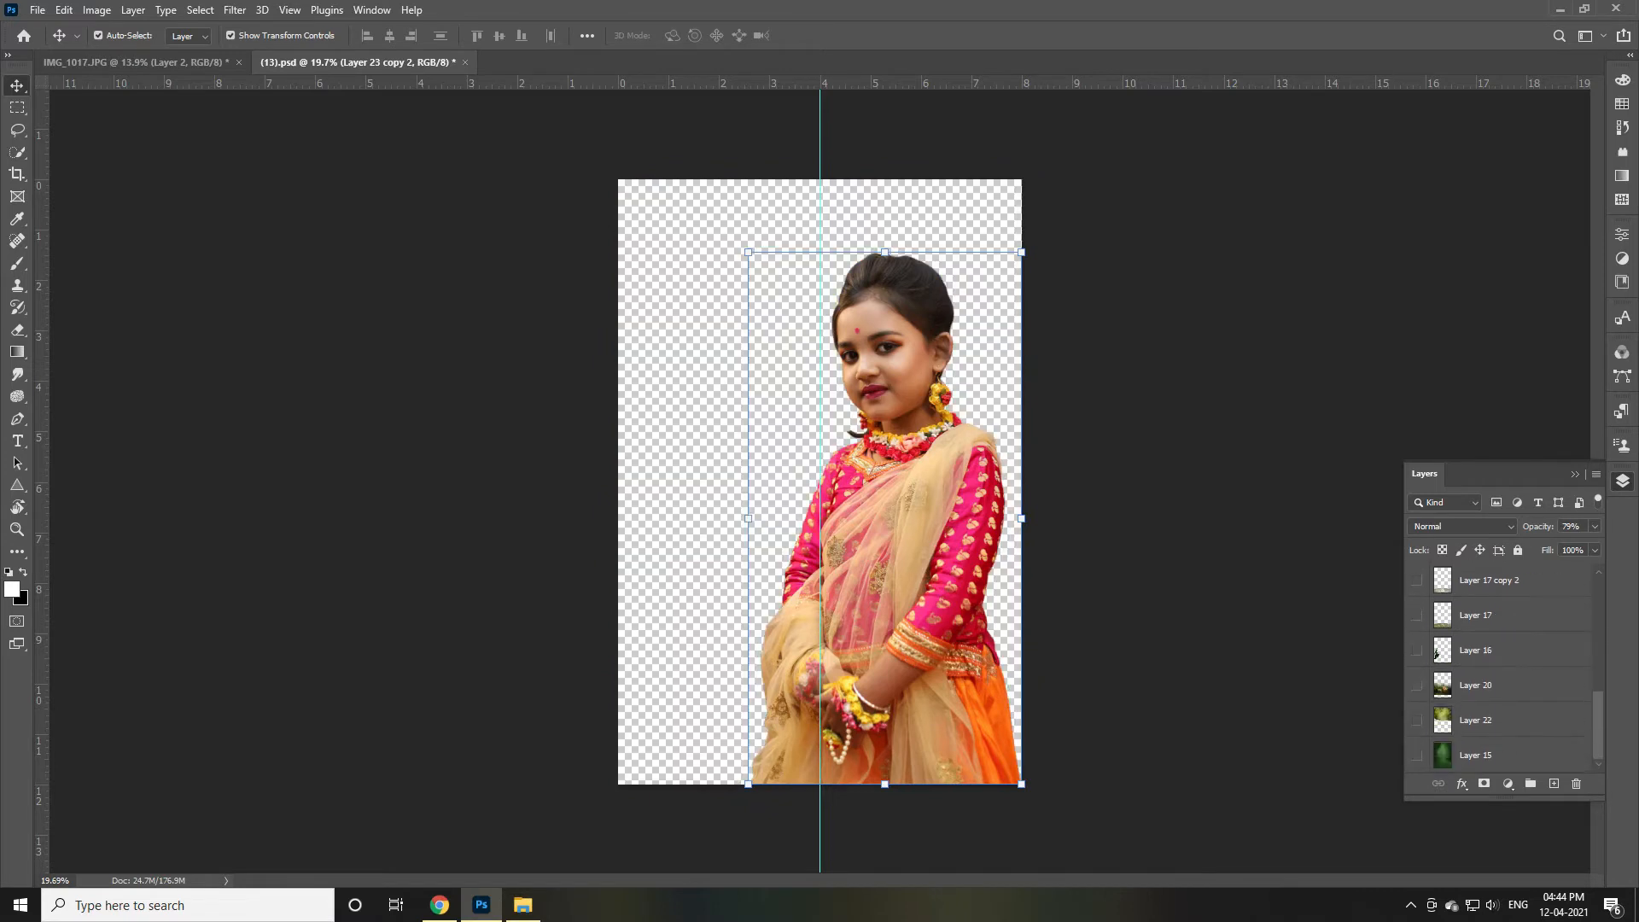
Stamp the visible cutout layers into a new merged layer at the top of the layer stack
{"action": "left_click", "coordinate": [1507, 756]}
{"action": "left_click", "coordinate": [1554, 784]}
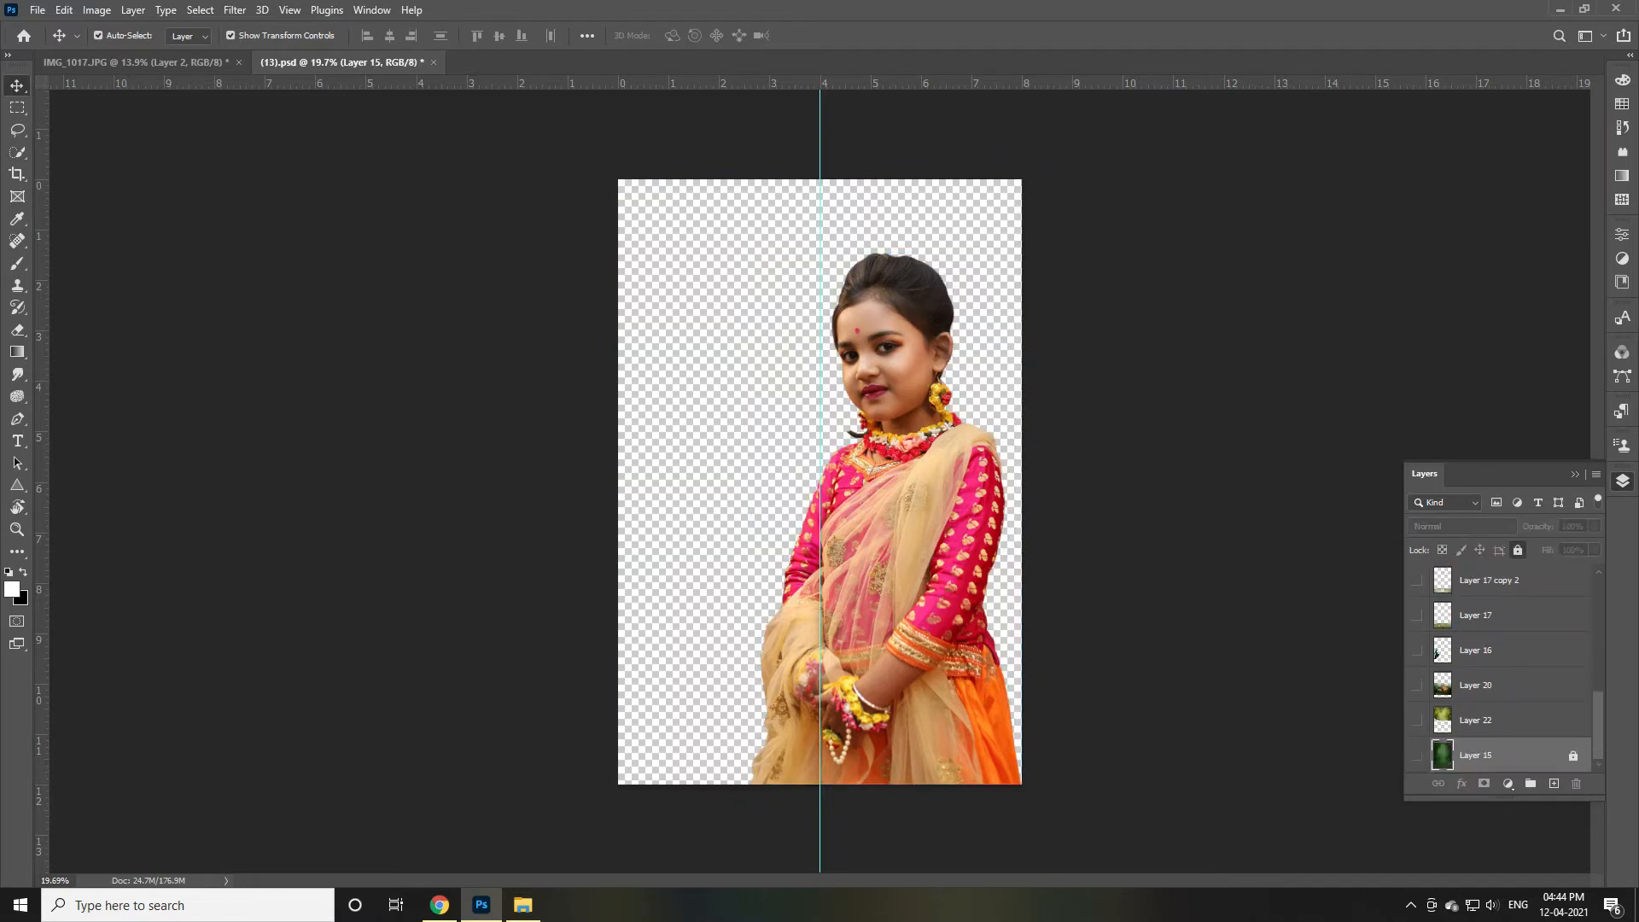
{"action": "scroll", "coordinate": [1507, 683], "scroll_direction": "up", "scroll_amount": 10}
{"action": "left_click", "coordinate": [1537, 582]}
{"action": "left_click", "coordinate": [1554, 784]}
{"action": "key", "text": "ctrl+alt+shift+e"}
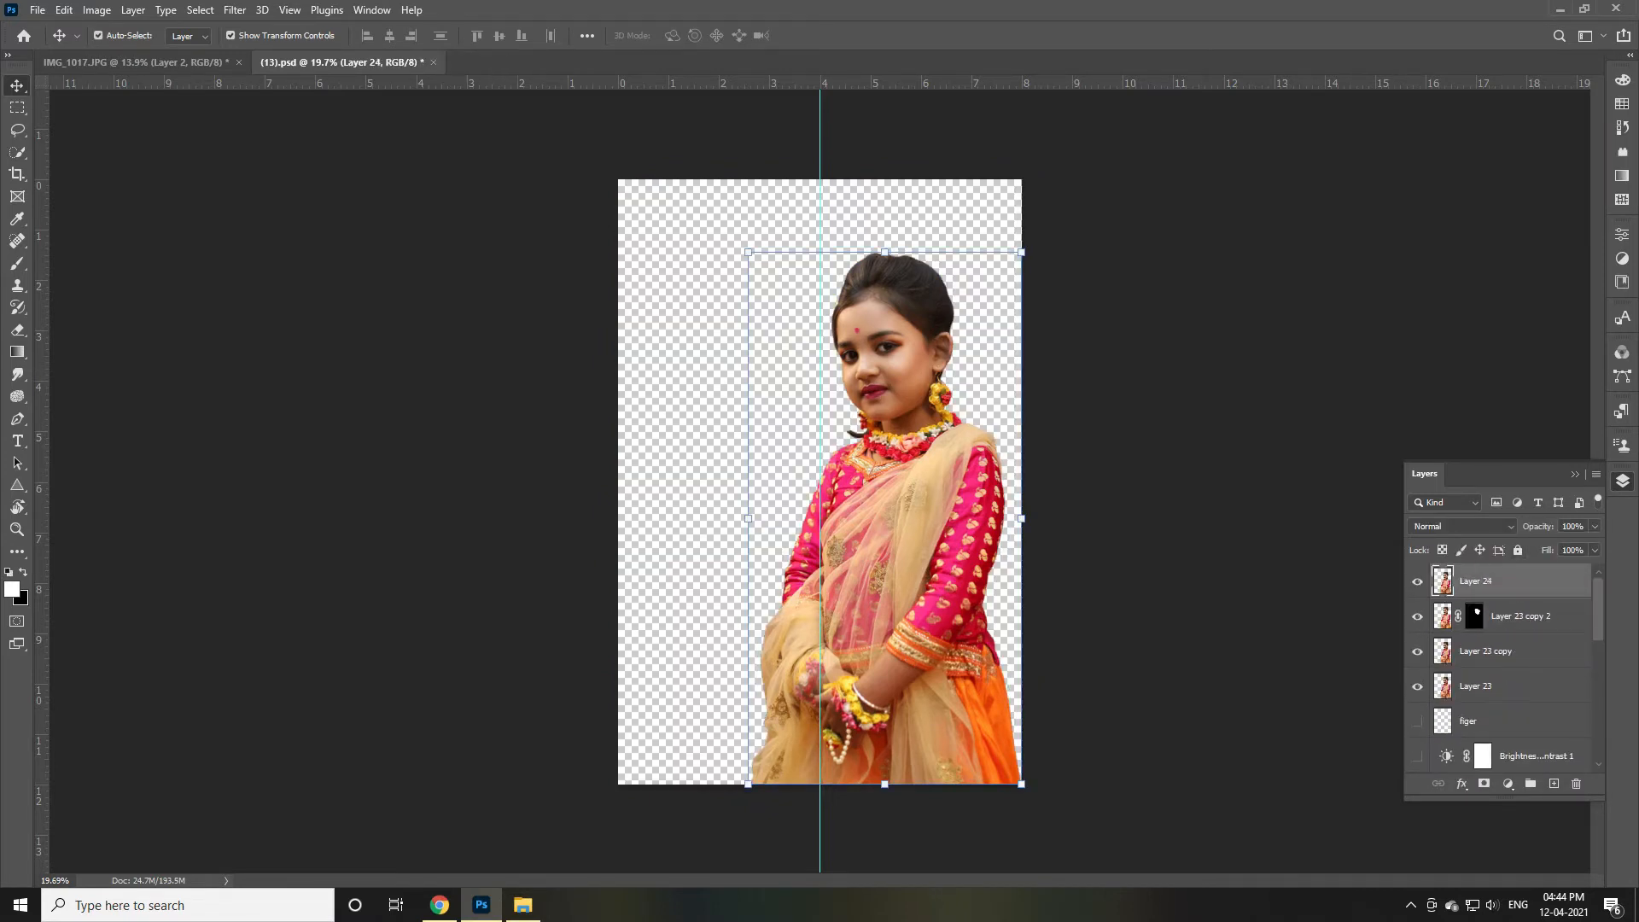
Hide the three source cutout layers below the merged girl and show all background and adjustment layers again
{"action": "scroll", "coordinate": [1417, 666], "scroll_direction": "down", "scroll_amount": 3}
{"action": "left_click_drag", "start_coordinate": [1417, 593], "coordinate": [1417, 766]}
{"action": "scroll", "coordinate": [1418, 683], "scroll_direction": "down", "scroll_amount": 4}
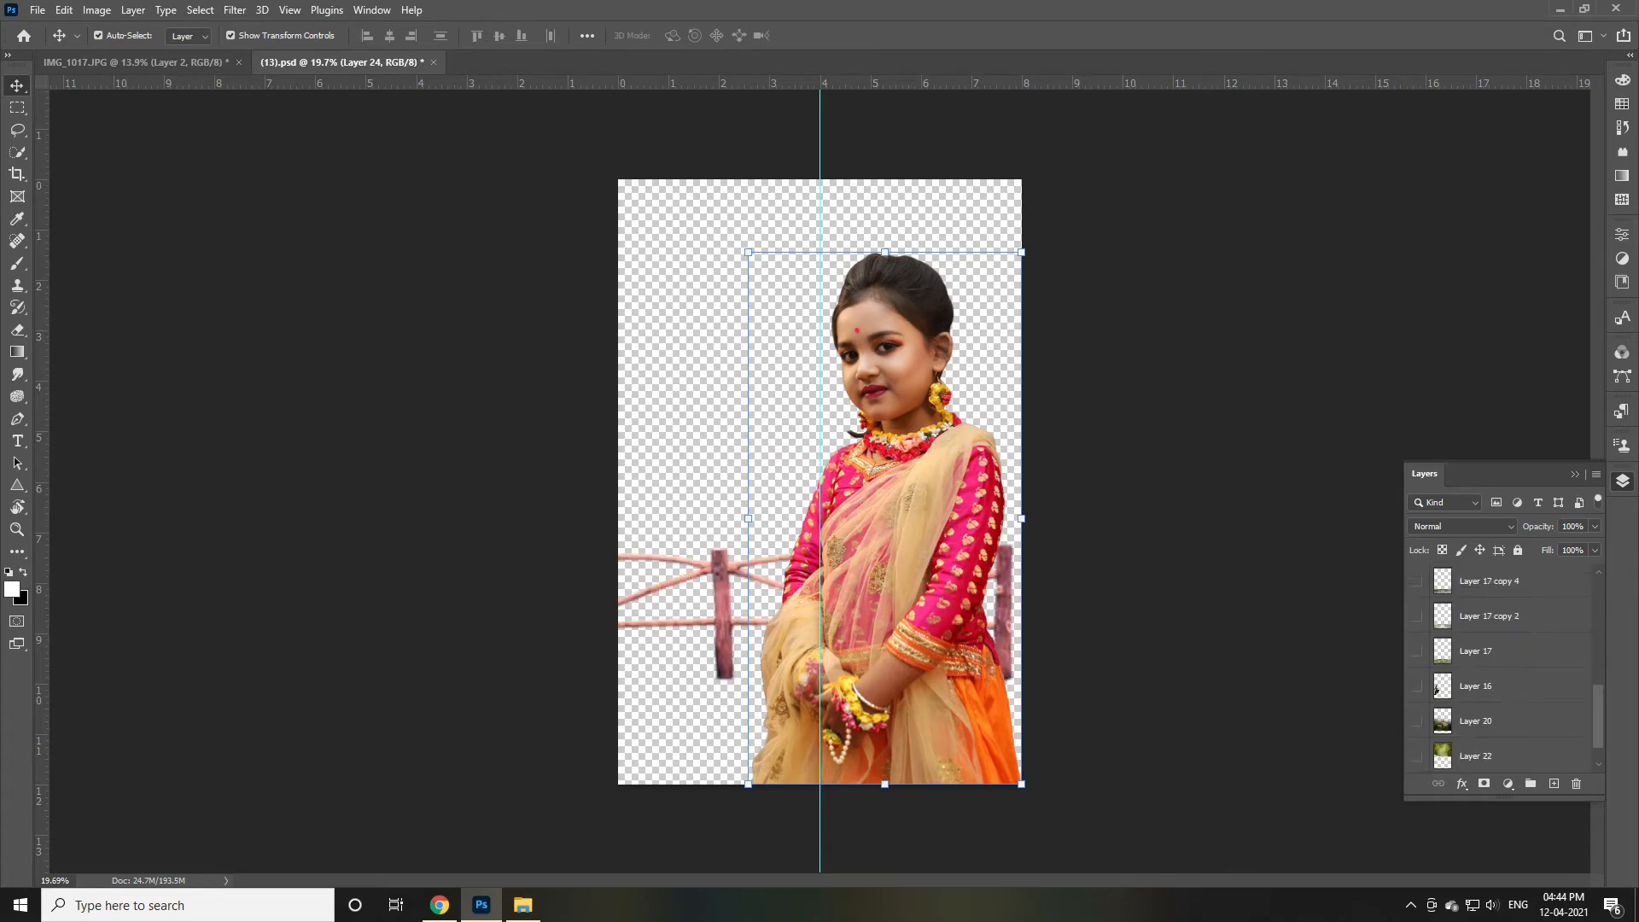
{"action": "left_click_drag", "start_coordinate": [1417, 581], "coordinate": [1417, 755]}
{"action": "scroll", "coordinate": [1437, 687], "scroll_direction": "up", "scroll_amount": 8}
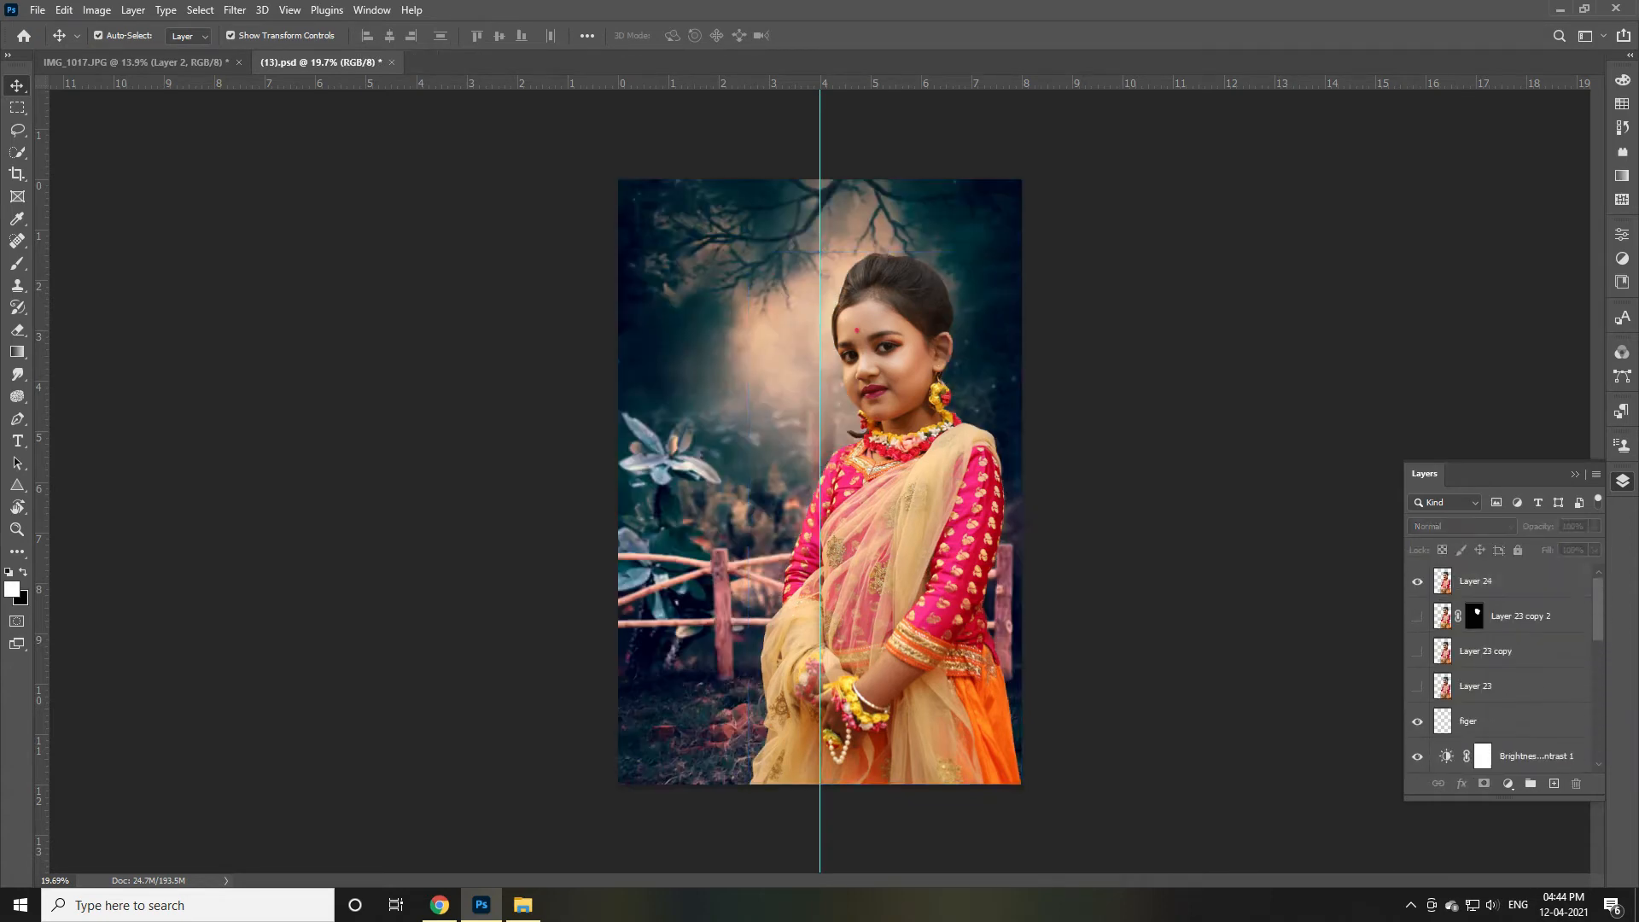
Scale the merged girl to about 95.7% and position her at the lower edge of the background
{"action": "left_click_drag", "start_coordinate": [1022, 252], "coordinate": [991, 311]}
{"action": "mouse_move", "coordinate": [915, 550]}
{"action": "left_mouse_down"}
{"action": "mouse_move", "coordinate": [952, 550]}
{"action": "mouse_move", "coordinate": [905, 548]}
{"action": "mouse_move", "coordinate": [931, 549]}
{"action": "left_mouse_up"}
{"action": "left_click_drag", "start_coordinate": [766, 308], "coordinate": [748, 273]}
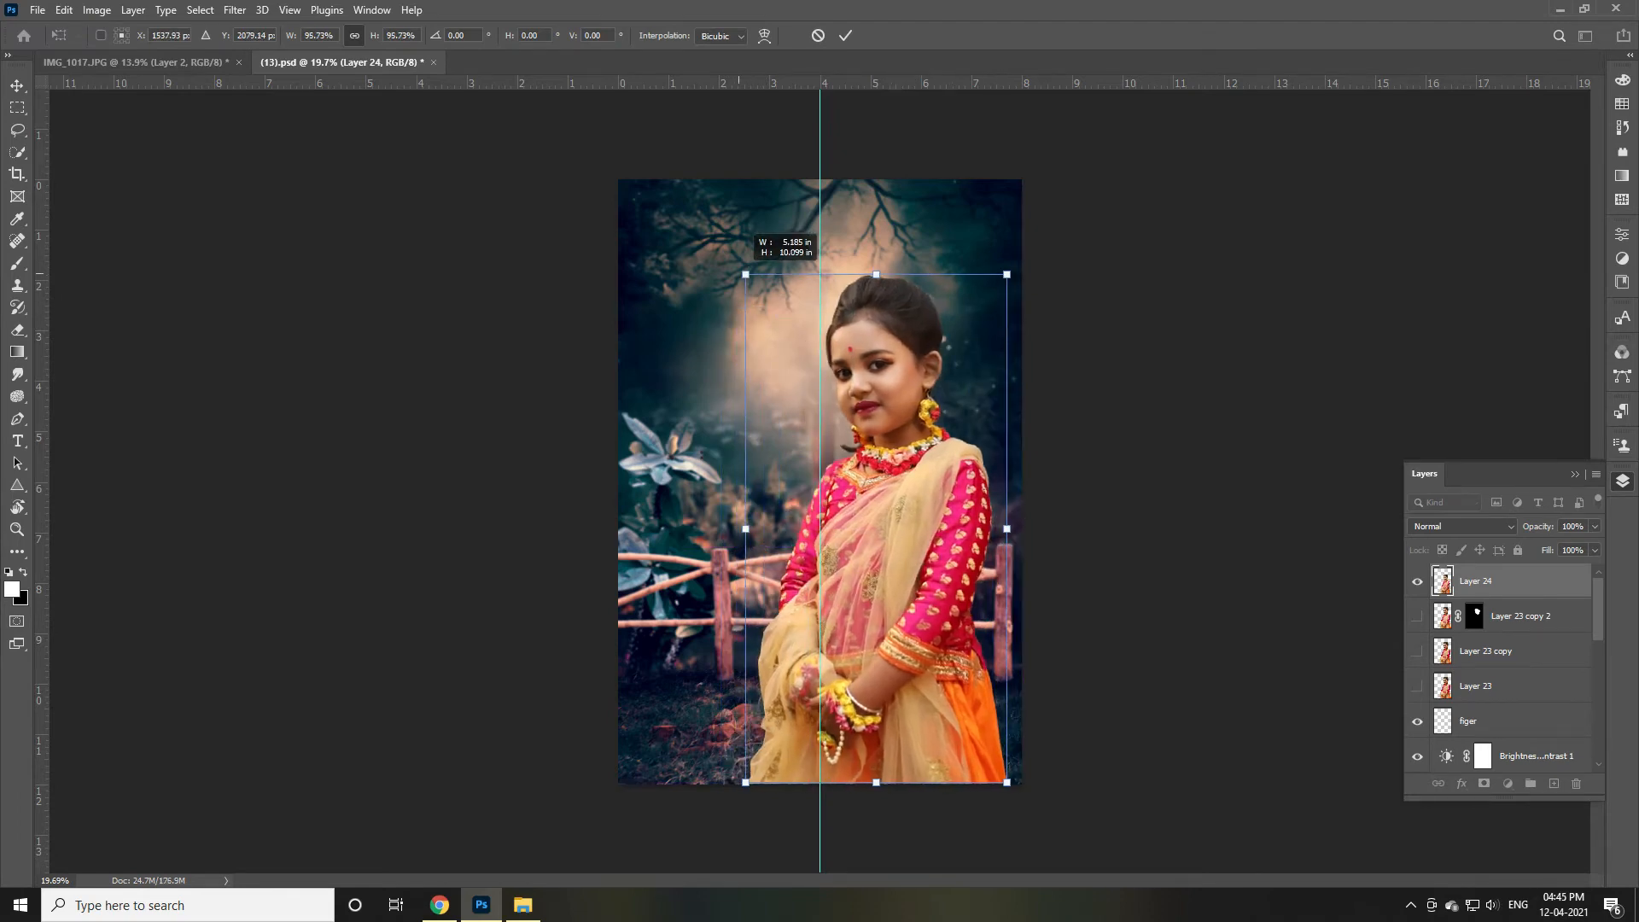
{"action": "left_click", "coordinate": [845, 36]}
Remove the vertical guide from the canvas
{"action": "left_click", "coordinate": [824, 135]}
{"action": "scroll", "coordinate": [821, 137], "scroll_direction": "down", "scroll_amount": 3}
{"action": "scroll", "coordinate": [820, 137], "scroll_direction": "up", "scroll_amount": 2}
{"action": "left_click_drag", "start_coordinate": [821, 136], "coordinate": [41, 142]}
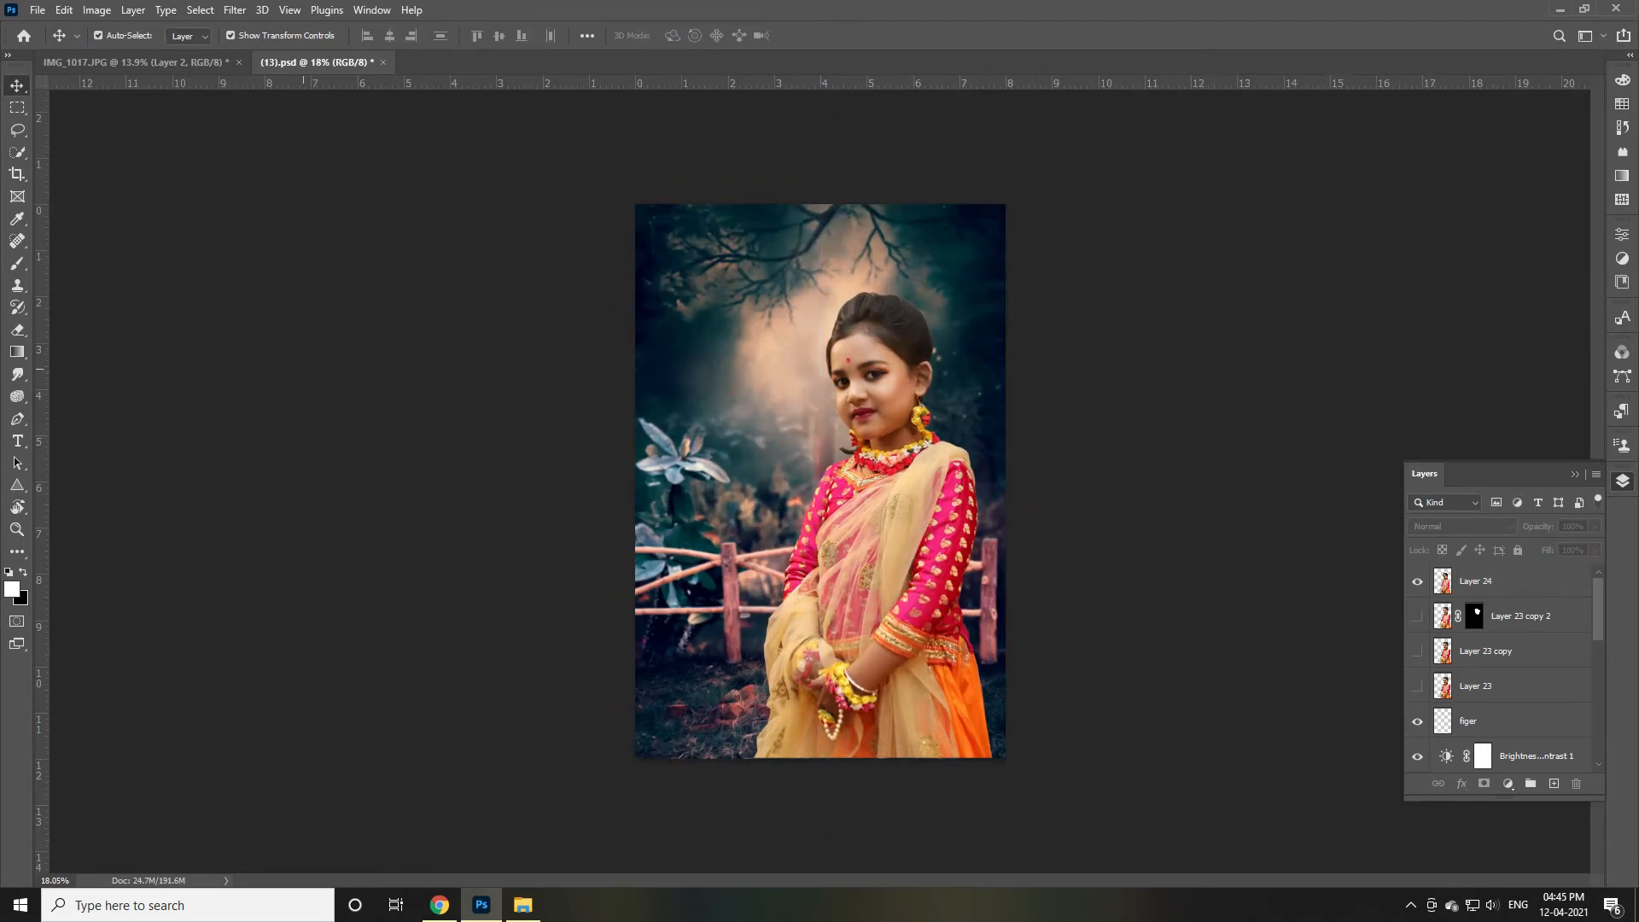
{"action": "scroll", "coordinate": [1150, 544], "scroll_direction": "up", "scroll_amount": 2}
{"action": "scroll", "coordinate": [818, 479], "scroll_direction": "up", "scroll_amount": 1}
Hide the merged girl and paint a large soft white glow on a new layer over the misty upper background
{"action": "left_click", "coordinate": [1417, 581]}
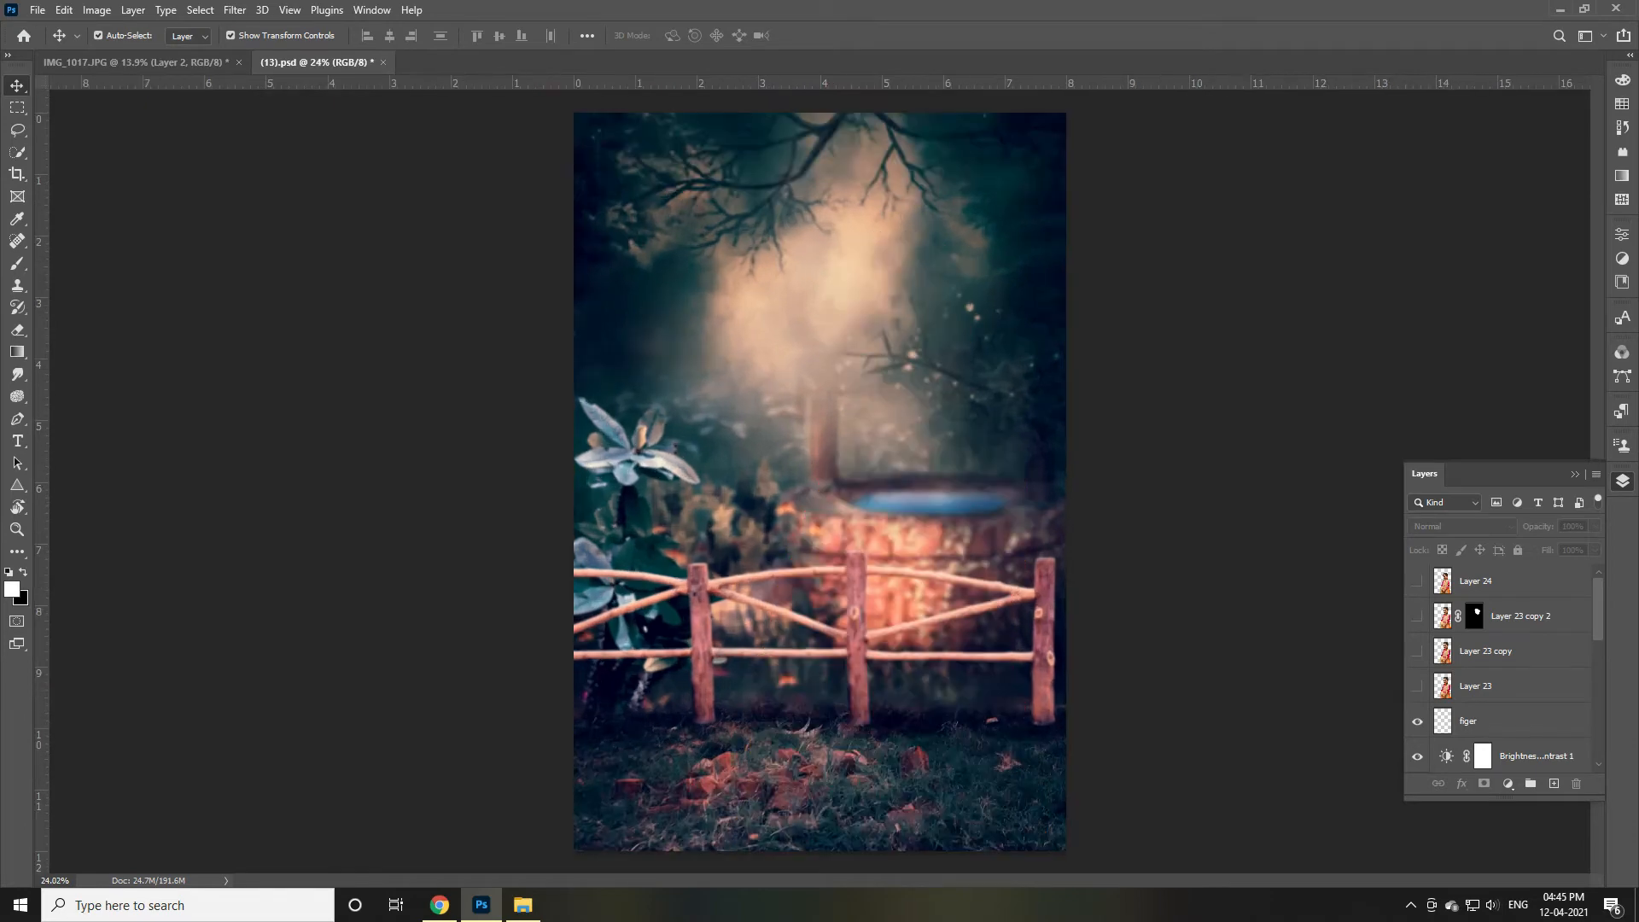
{"action": "left_click", "coordinate": [1554, 783]}
{"action": "key", "text": "b"}
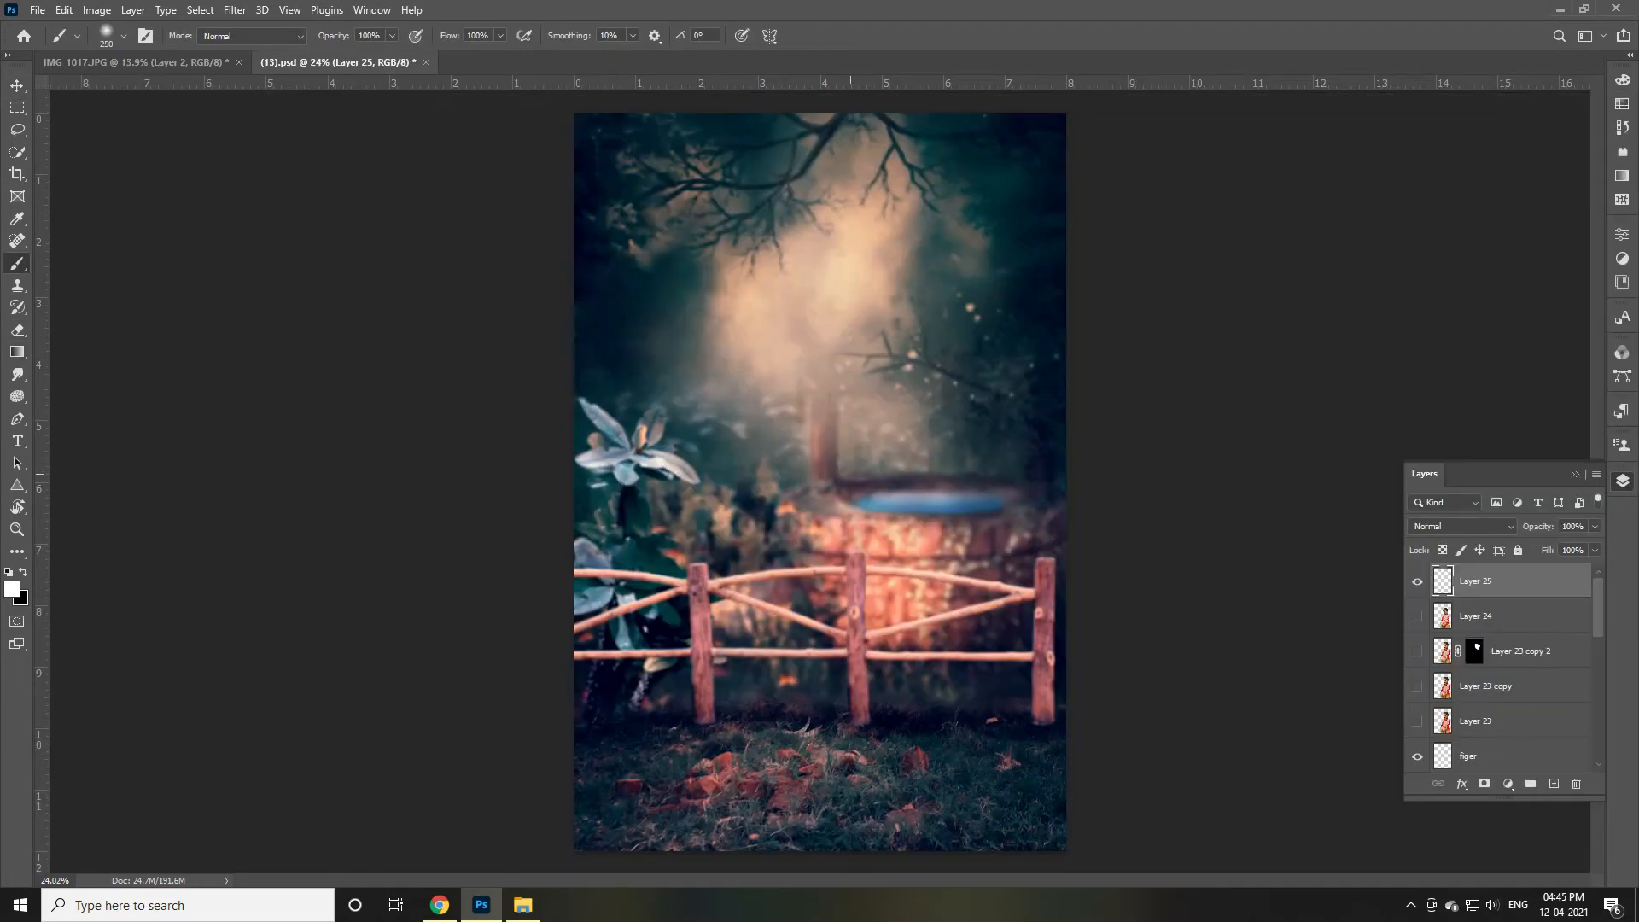
{"action": "key", "text": "bracketright"}
{"action": "key", "text": "bracketright"}
{"action": "key", "text": "bracketright"}
{"action": "key", "text": "bracketright"}
{"action": "key", "text": "bracketright"}
{"action": "key", "text": "bracketright"}
{"action": "key", "text": "bracketright"}
{"action": "key", "text": "bracketright"}
{"action": "key", "text": "bracketright"}
{"action": "key", "text": "bracketright"}
{"action": "key", "text": "bracketright"}
{"action": "key", "text": "bracketright"}
{"action": "left_click", "coordinate": [843, 270]}
Try to colorize the white glow with Hue/Saturation
{"action": "key", "text": "ctrl+u"}
{"action": "left_click_drag", "start_coordinate": [1016, 198], "coordinate": [239, 207]}
{"action": "left_click", "coordinate": [447, 424]}
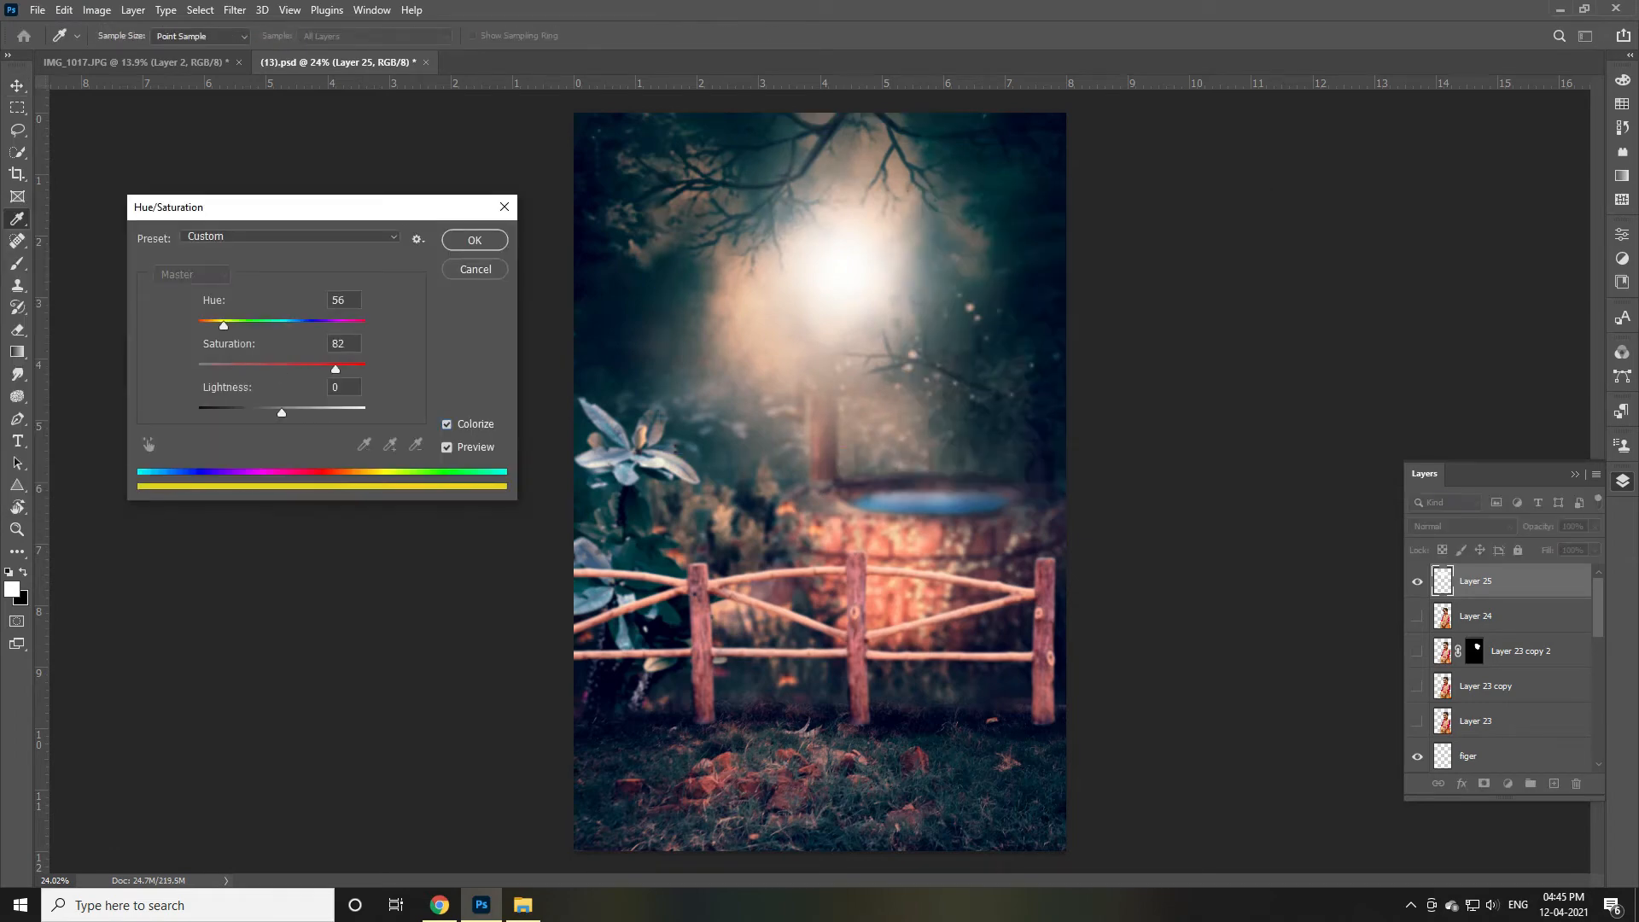
{"action": "left_click_drag", "start_coordinate": [336, 370], "coordinate": [341, 369]}
{"action": "left_click_drag", "start_coordinate": [223, 326], "coordinate": [334, 326]}
{"action": "key", "text": "Escape"}
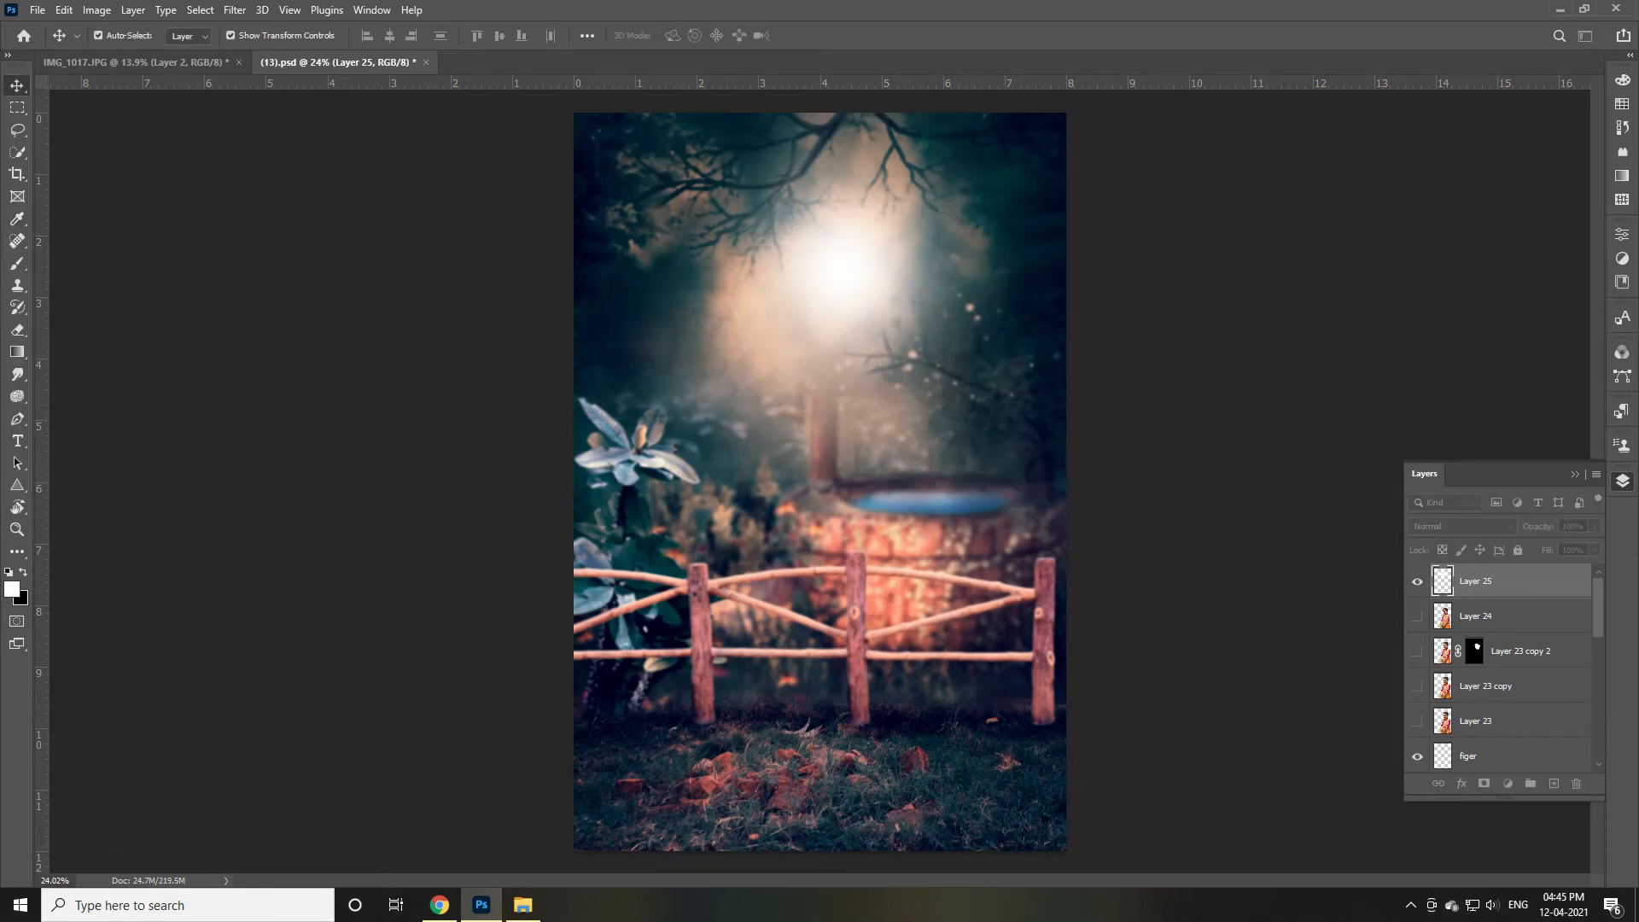
Delete the white glow layer and try a soft glow in orange #ffaa5e on a new empty layer
{"action": "key", "text": "Delete"}
{"action": "left_click", "coordinate": [1554, 784]}
{"action": "left_click", "coordinate": [12, 589]}
{"action": "left_click_drag", "start_coordinate": [1223, 581], "coordinate": [1222, 679]}
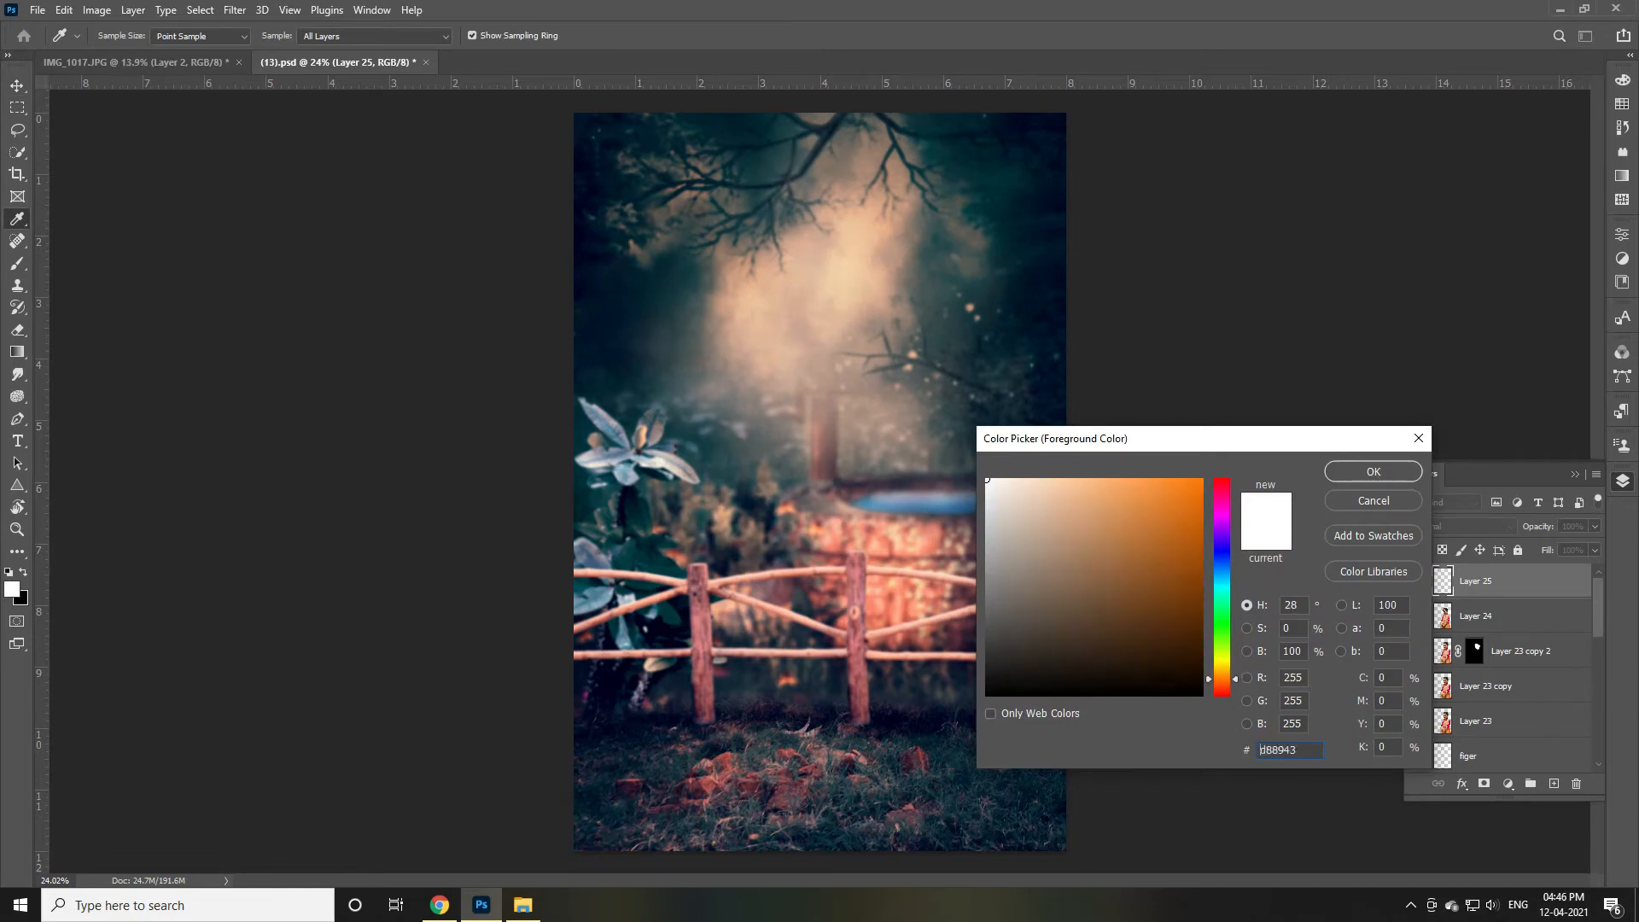
{"action": "left_click", "coordinate": [1123, 479]}
{"action": "key", "text": "Return"}
{"action": "key", "text": "b"}
{"action": "left_click", "coordinate": [833, 256]}
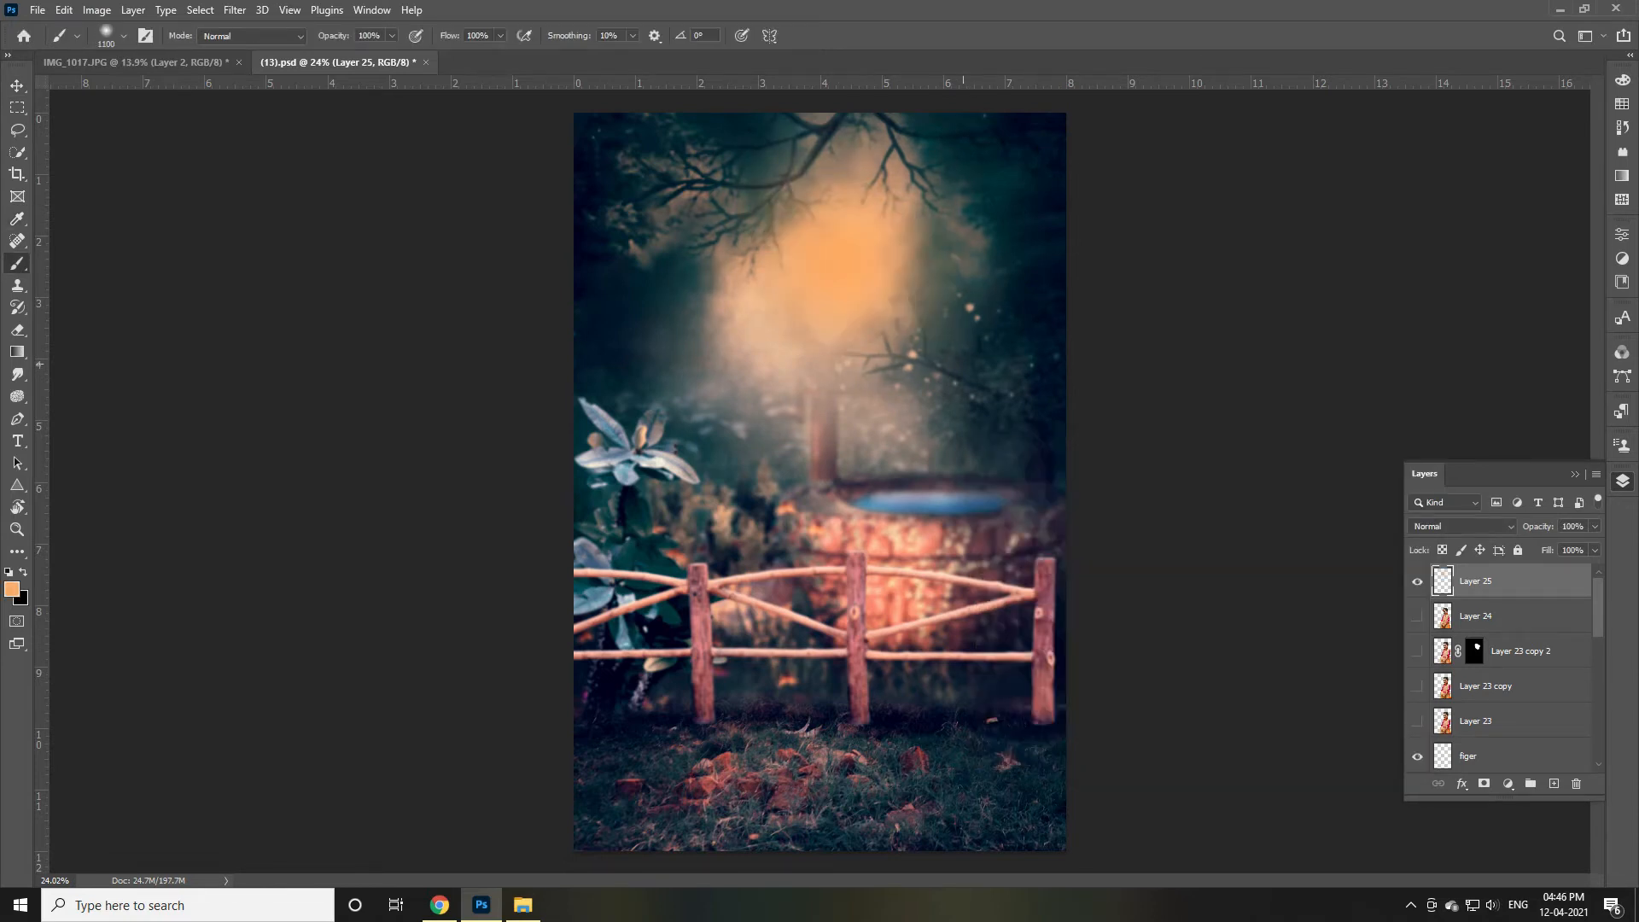
{"action": "key", "text": "ctrl+z"}
Set the foreground colour back to white and paint one soft glow over the mist
{"action": "left_click", "coordinate": [11, 589]}
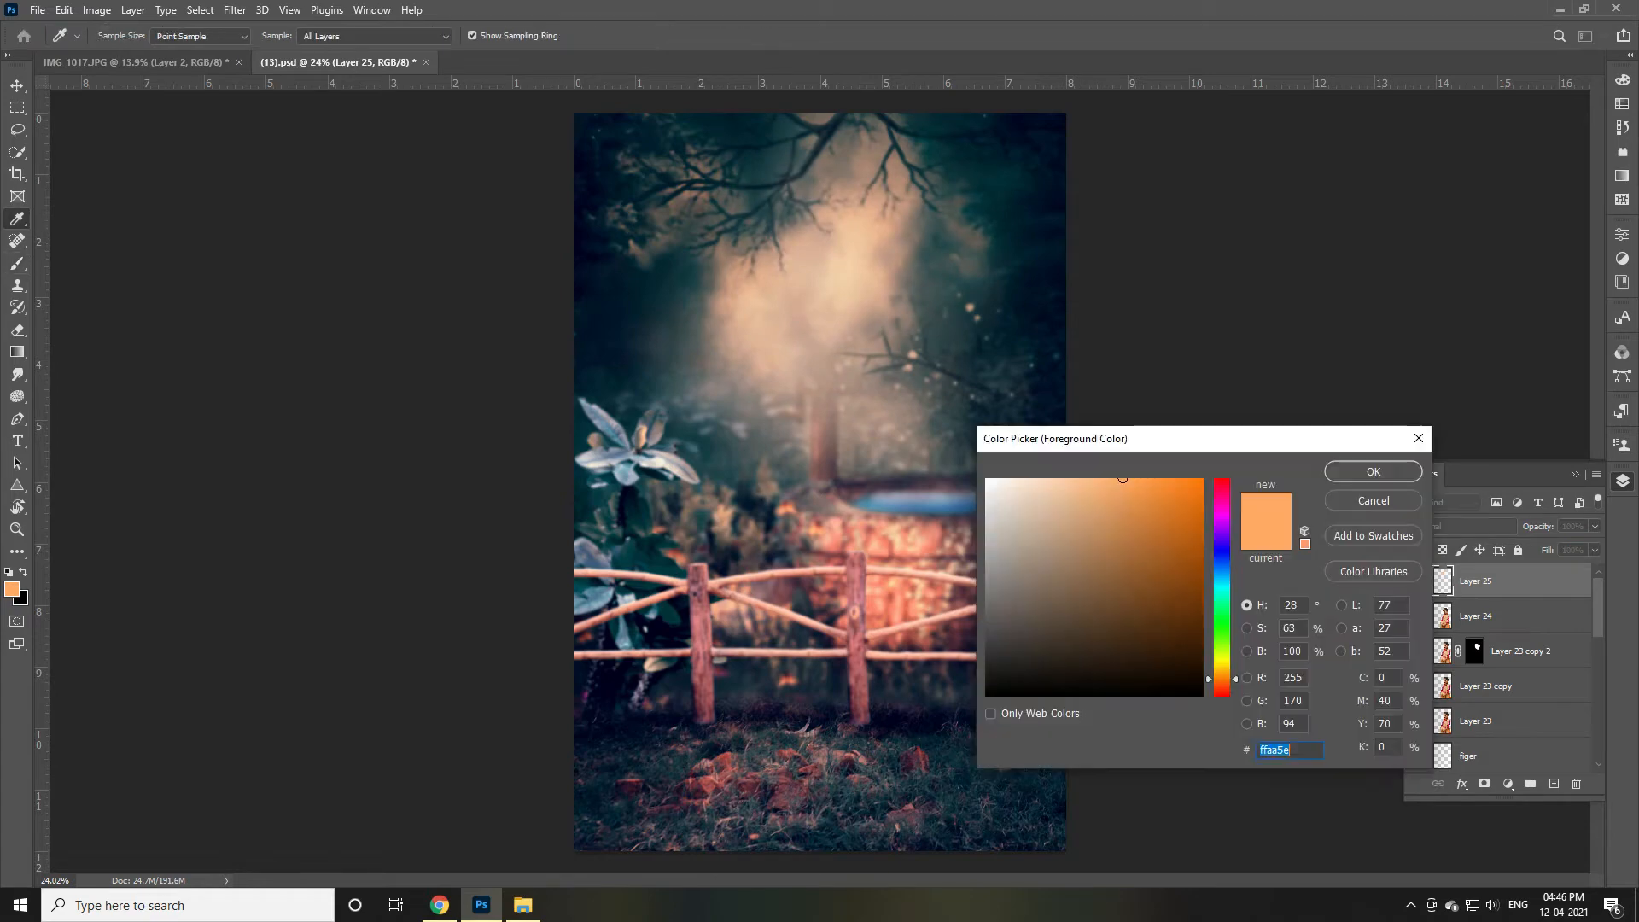
{"action": "left_click", "coordinate": [987, 479]}
{"action": "key", "text": "Return"}
{"action": "left_click", "coordinate": [844, 282]}
Give the white glow layer an orange Color Overlay effect
{"action": "left_click", "coordinate": [17, 85]}
{"action": "double_click", "coordinate": [1525, 581]}
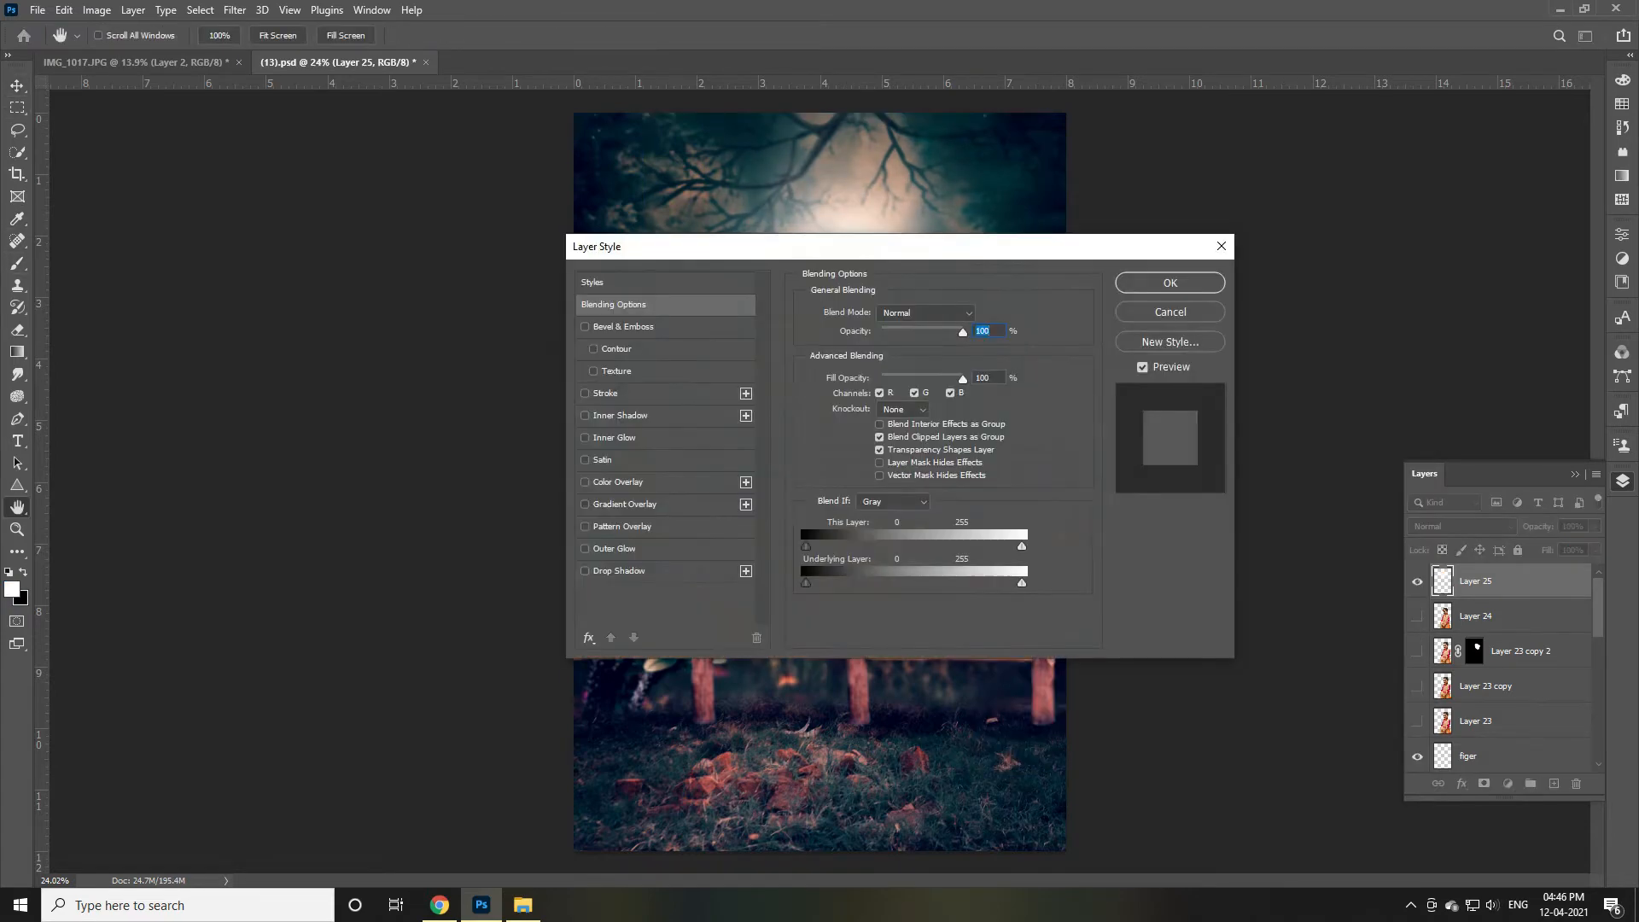
{"action": "left_click", "coordinate": [618, 482]}
{"action": "left_click_drag", "start_coordinate": [768, 247], "coordinate": [391, 501]}
{"action": "left_click", "coordinate": [603, 568]}
{"action": "left_click", "coordinate": [1157, 562]}
{"action": "left_click", "coordinate": [1223, 673]}
{"action": "left_click_drag", "start_coordinate": [1144, 488], "coordinate": [1116, 479]}
{"action": "left_click_drag", "start_coordinate": [1223, 531], "coordinate": [1154, 479]}
{"action": "left_click_drag", "start_coordinate": [1222, 674], "coordinate": [1222, 672]}
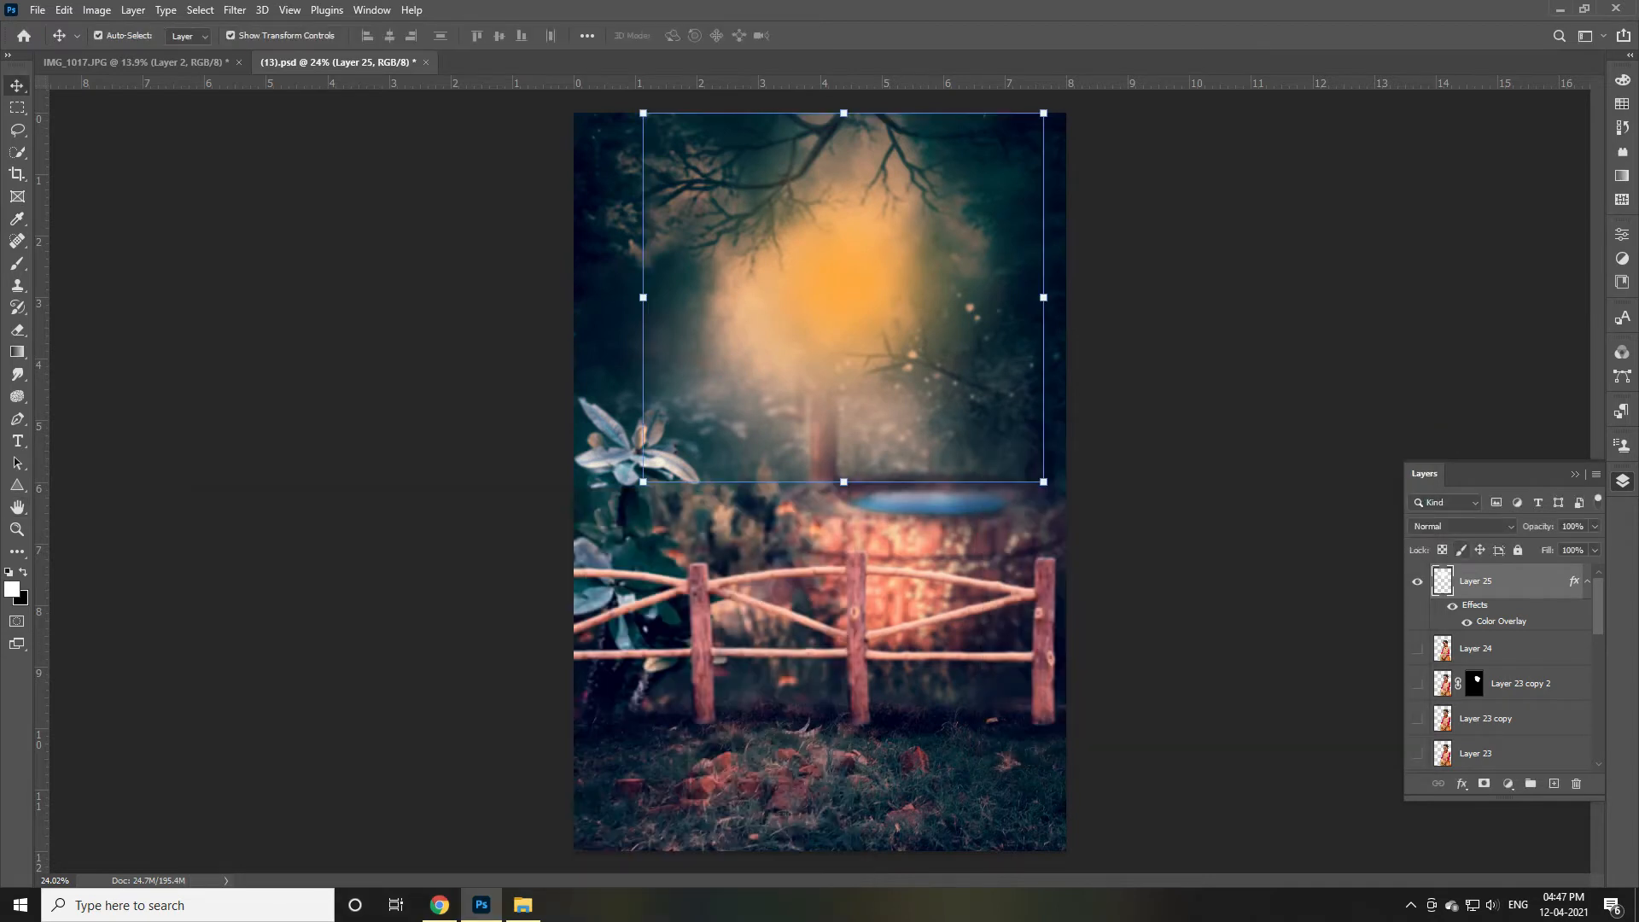
Try the orange glow enlarged to 134.58% in Soft Light at 50% opacity, and delete its layer
{"action": "left_click", "coordinate": [1469, 526]}
{"action": "left_click_drag", "start_coordinate": [1043, 482], "coordinate": [1182, 609]}
{"action": "left_click_drag", "start_coordinate": [924, 292], "coordinate": [844, 243]}
{"action": "key", "text": "5"}
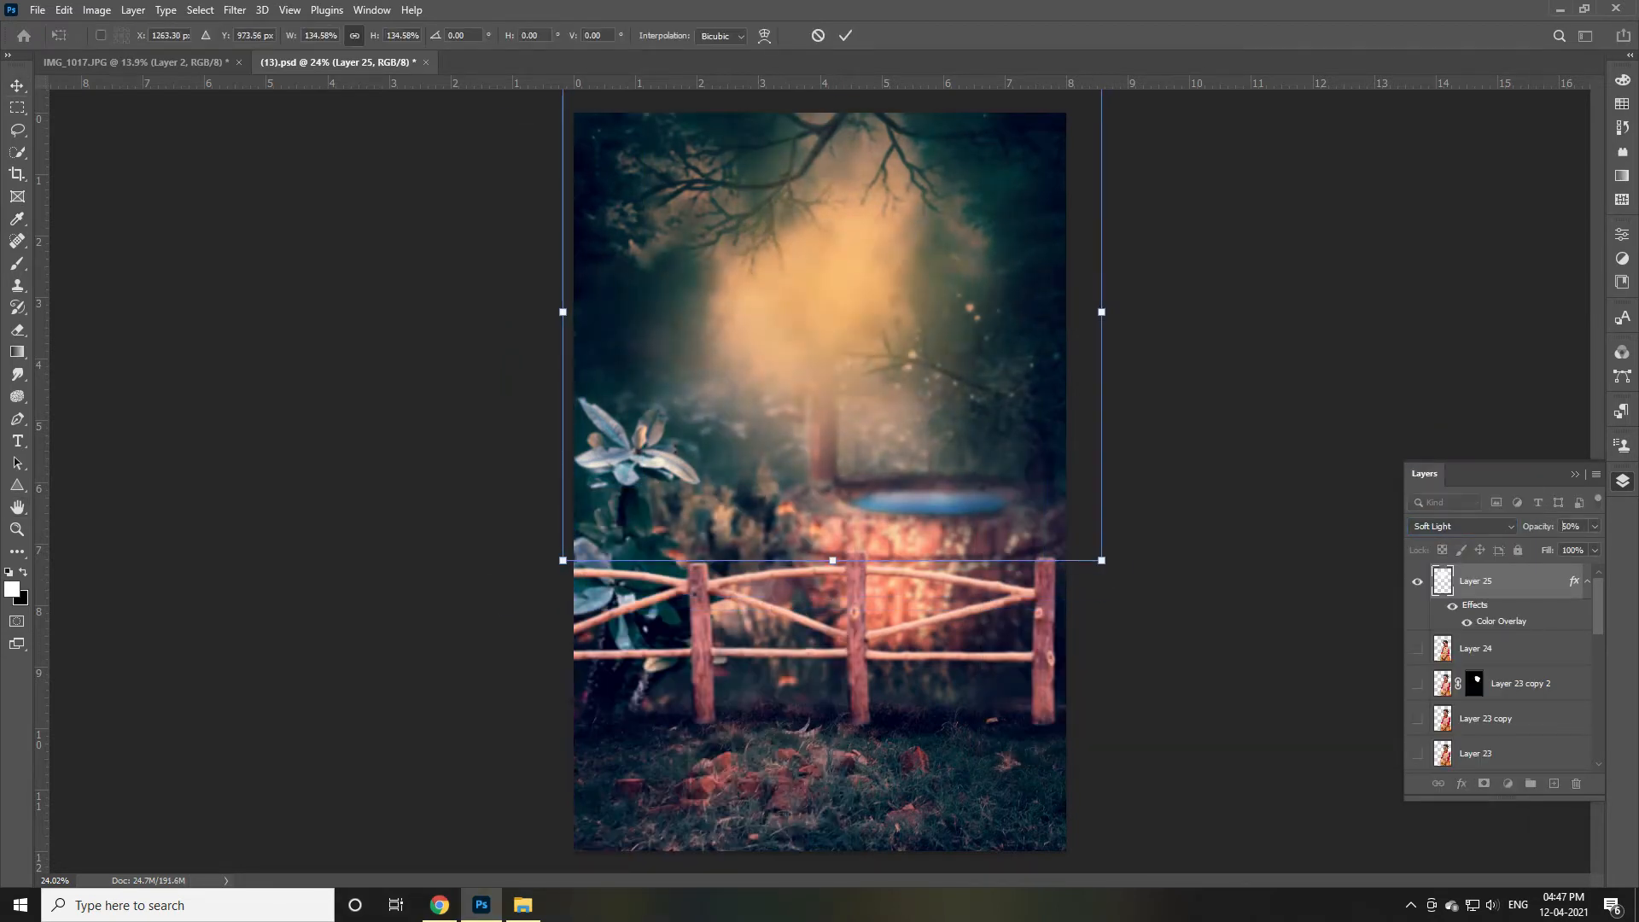
{"action": "key", "text": "Return"}
{"action": "key", "text": "Delete"}
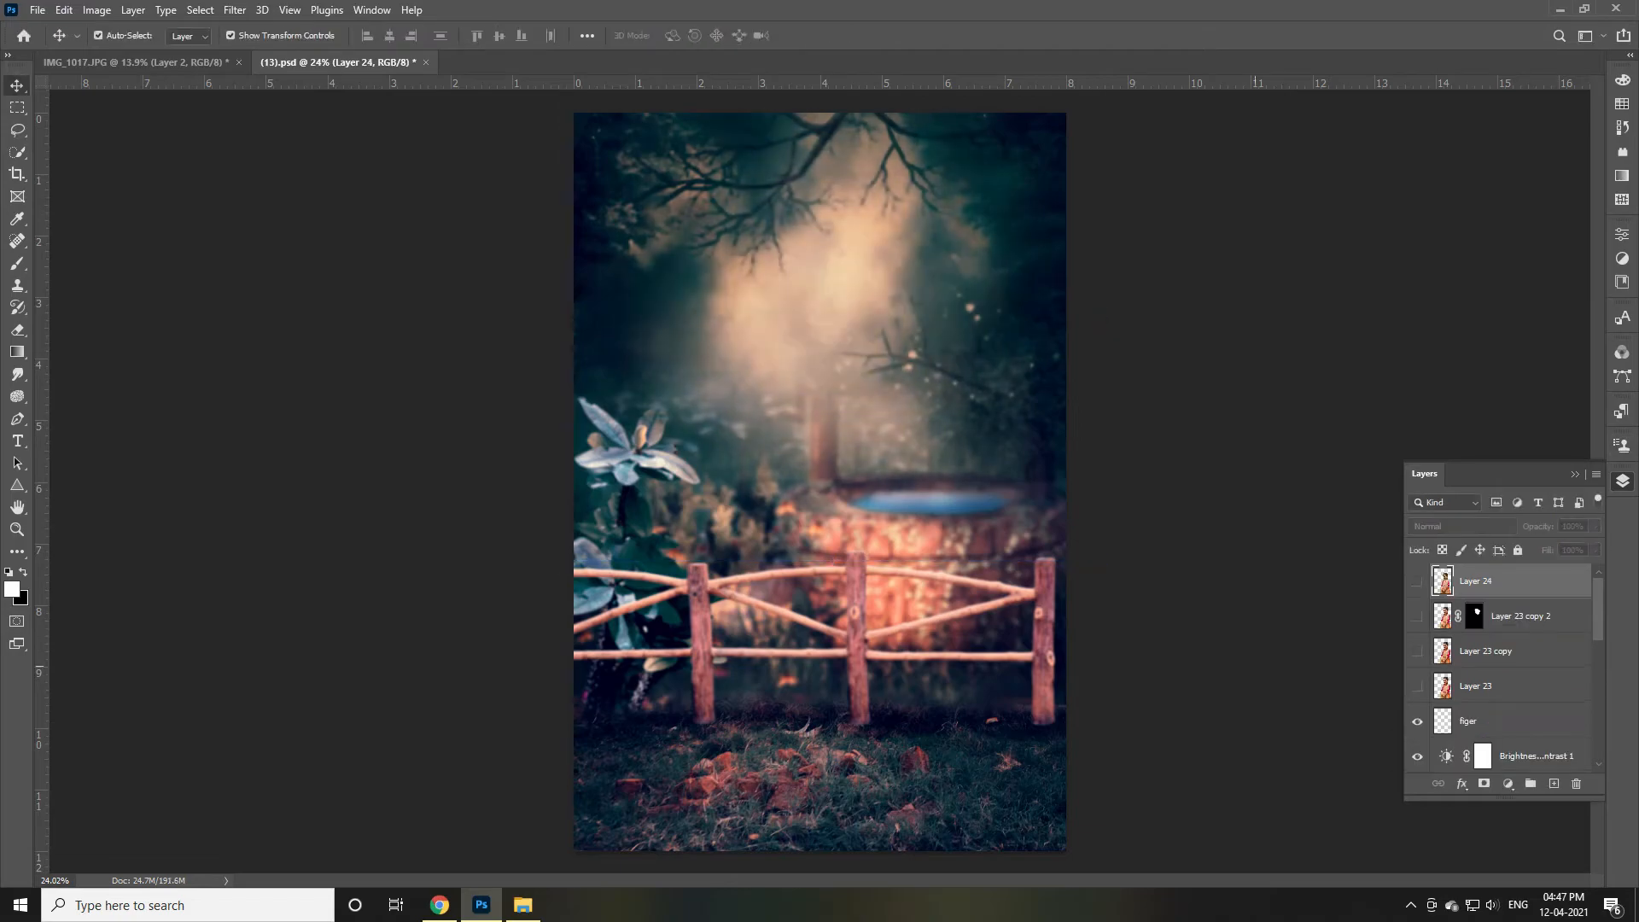
Switch to File Explorer and open the 1600 EFFECT FOR PHOTOSHOP folder inside EDITING on drive D
{"action": "left_click", "coordinate": [523, 905]}
{"action": "left_click", "coordinate": [82, 367]}
{"action": "double_click", "coordinate": [756, 435]}
{"action": "double_click", "coordinate": [1299, 531]}
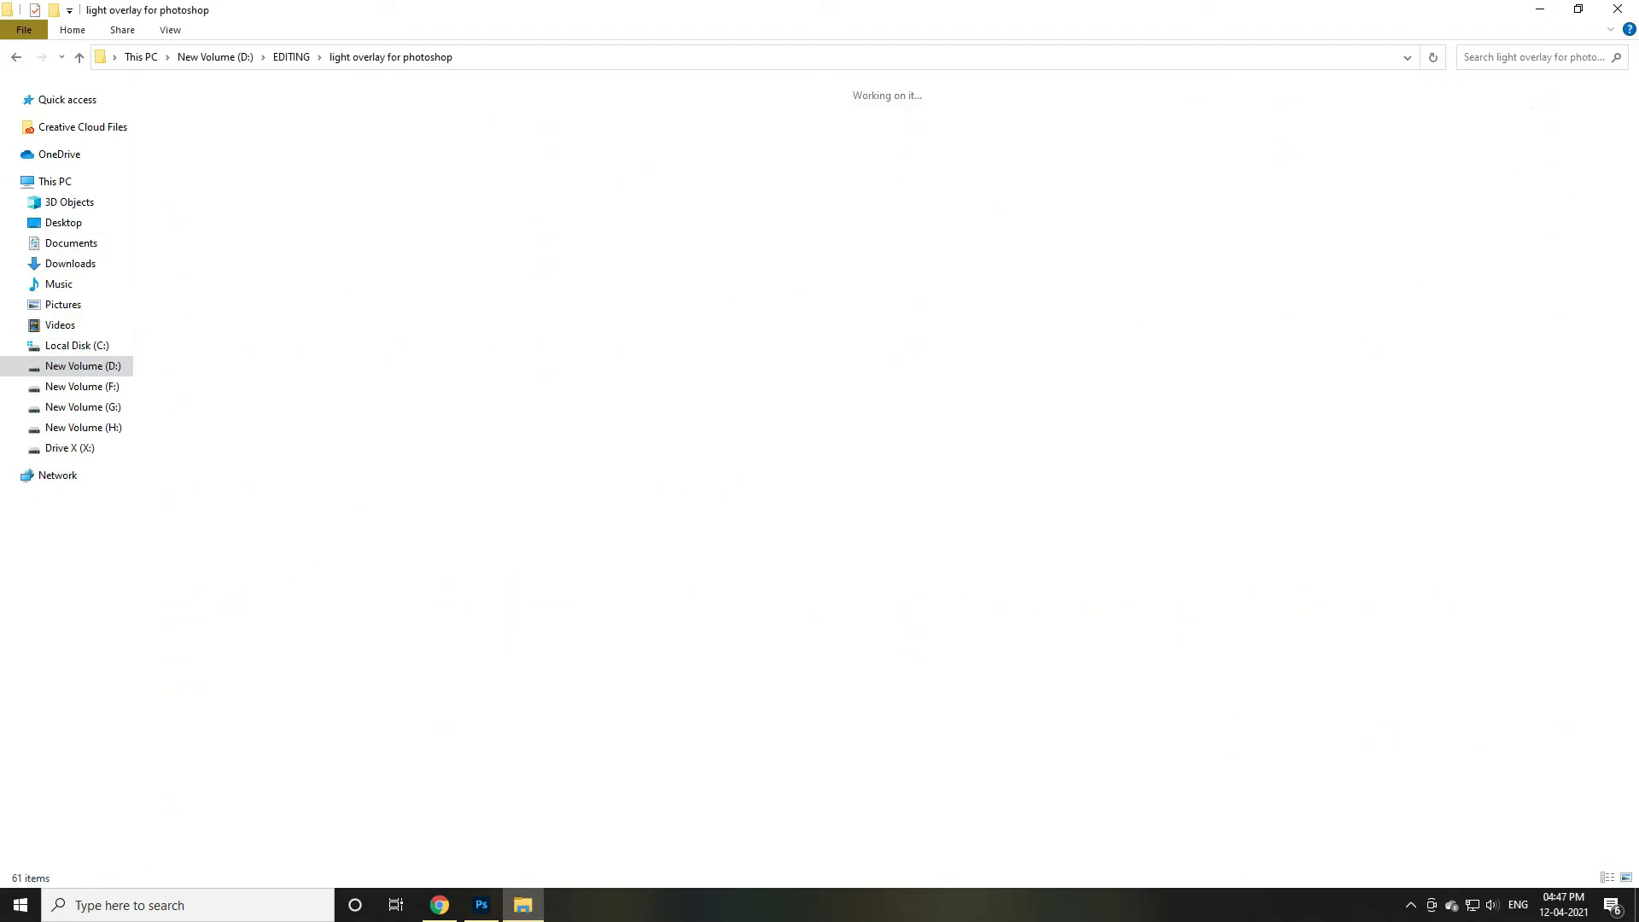
{"action": "key", "text": "alt+Left"}
{"action": "double_click", "coordinate": [930, 134]}
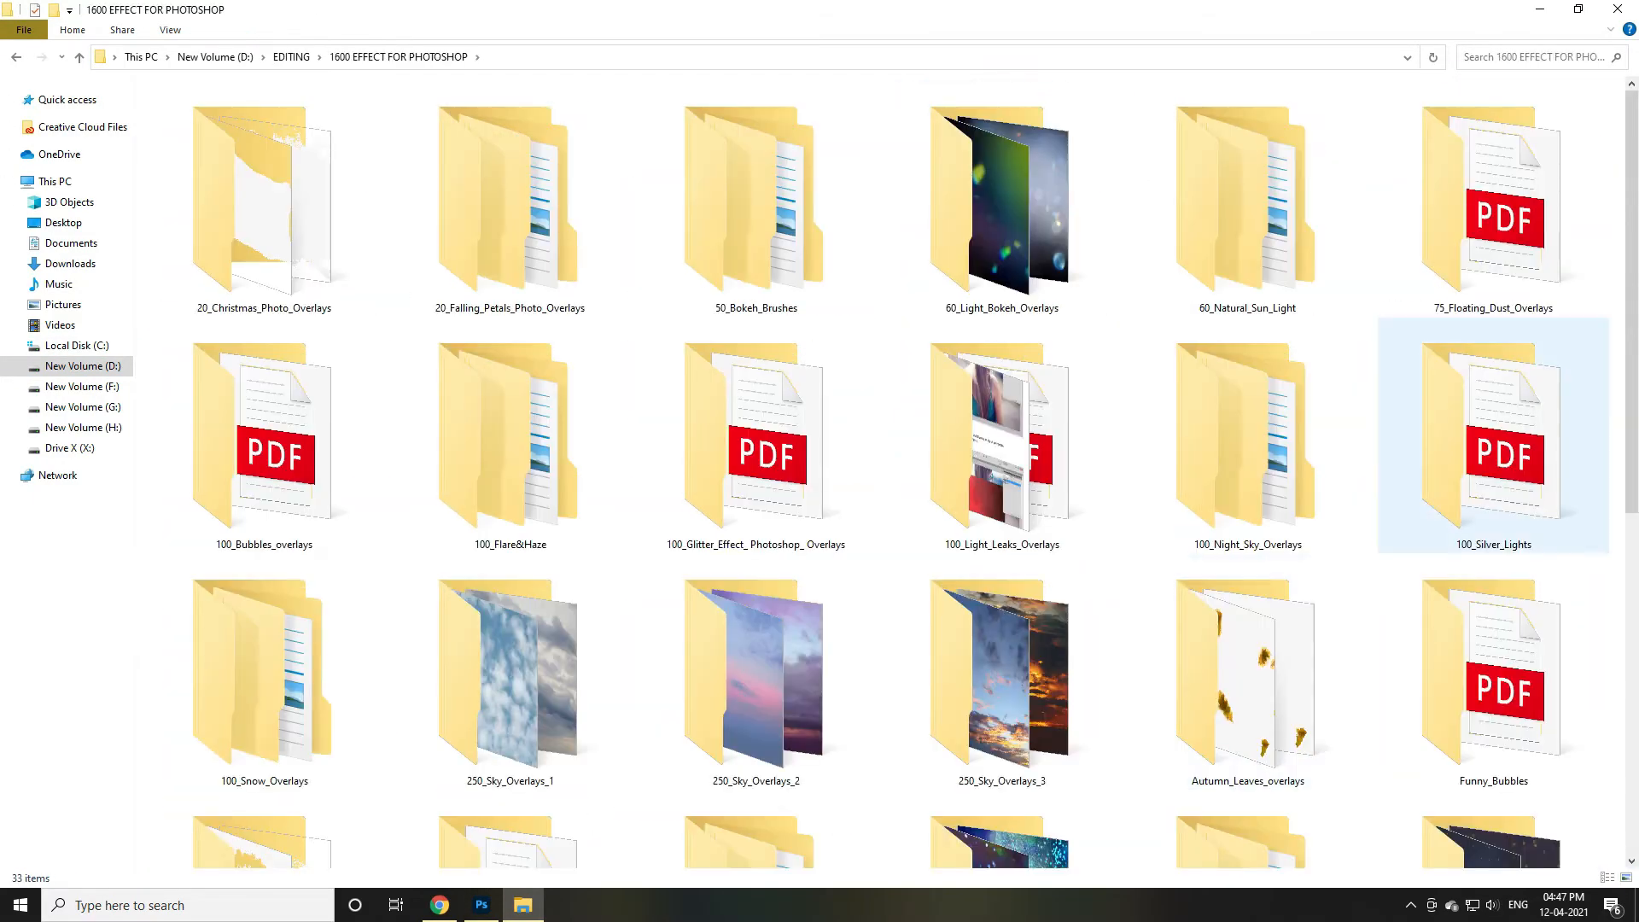
Look inside the 100_Flare&Haze overlays and return to the main effects folder
{"action": "scroll", "coordinate": [1492, 444], "scroll_direction": "down", "scroll_amount": 1}
{"action": "double_click", "coordinate": [510, 393]}
{"action": "double_click", "coordinate": [265, 205]}
{"action": "key", "text": "alt+Left"}
{"action": "key", "text": "alt+Left"}
{"action": "scroll", "coordinate": [1246, 427], "scroll_direction": "down", "scroll_amount": 1}
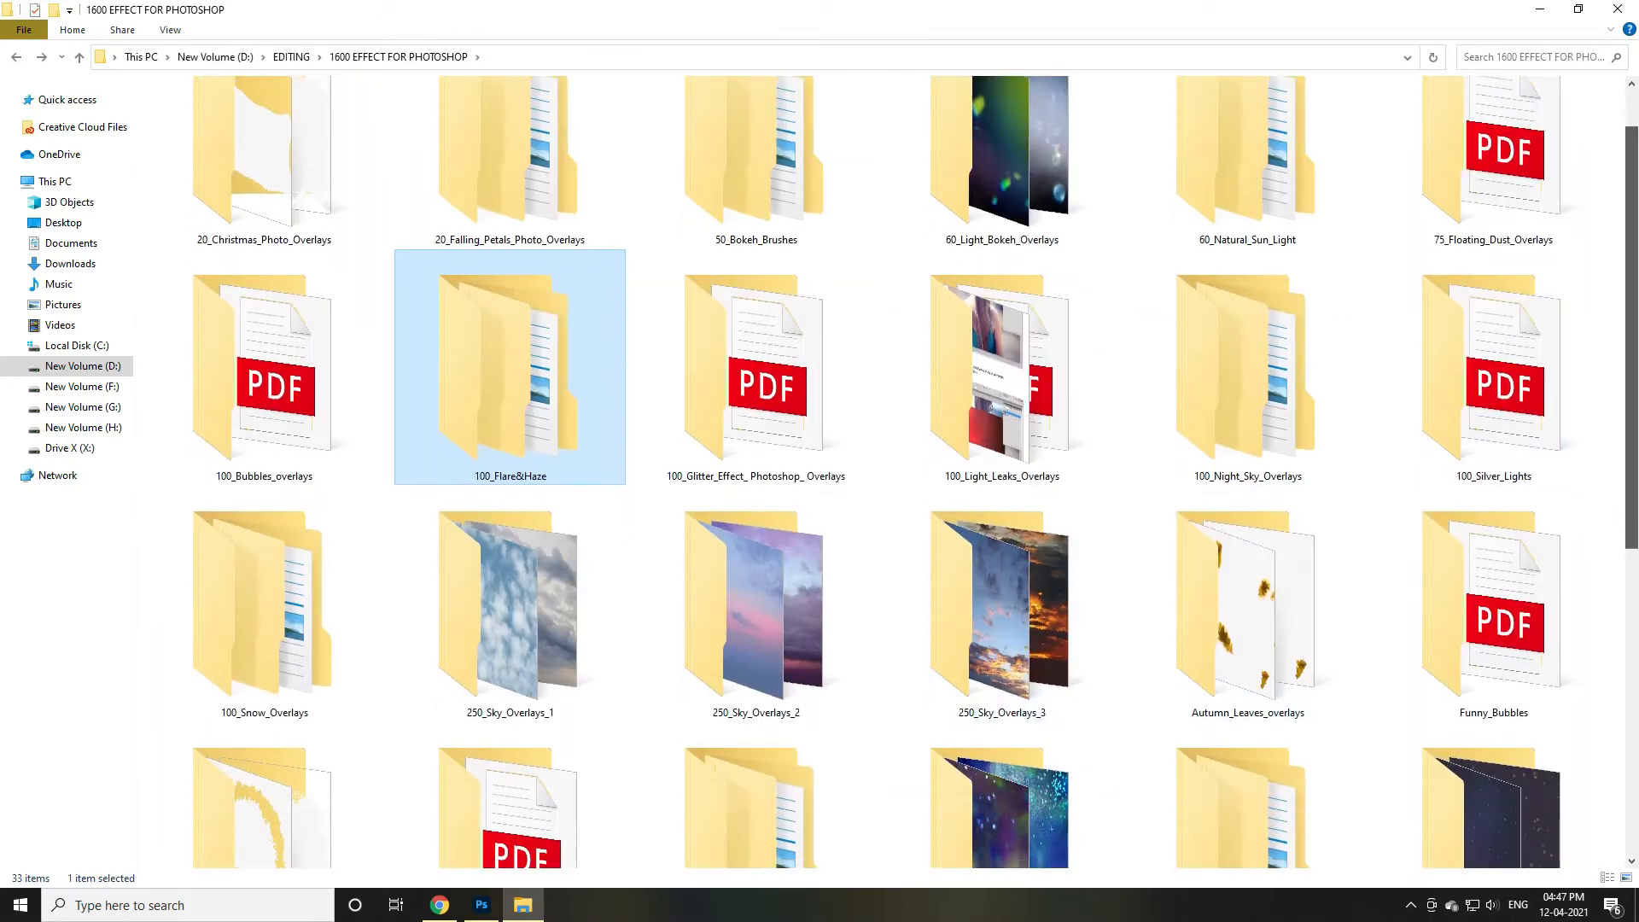
Place sun overlay 16.jpg from 60_Natural_sun_overlays among the upper tree branches, scaled to 41.67% with Screen blending
{"action": "double_click", "coordinate": [1247, 153]}
{"action": "double_click", "coordinate": [265, 205]}
{"action": "mouse_move", "coordinate": [1632, 240]}
{"action": "left_mouse_down"}
{"action": "mouse_move", "coordinate": [1632, 721]}
{"action": "mouse_move", "coordinate": [1631, 234]}
{"action": "left_mouse_up"}
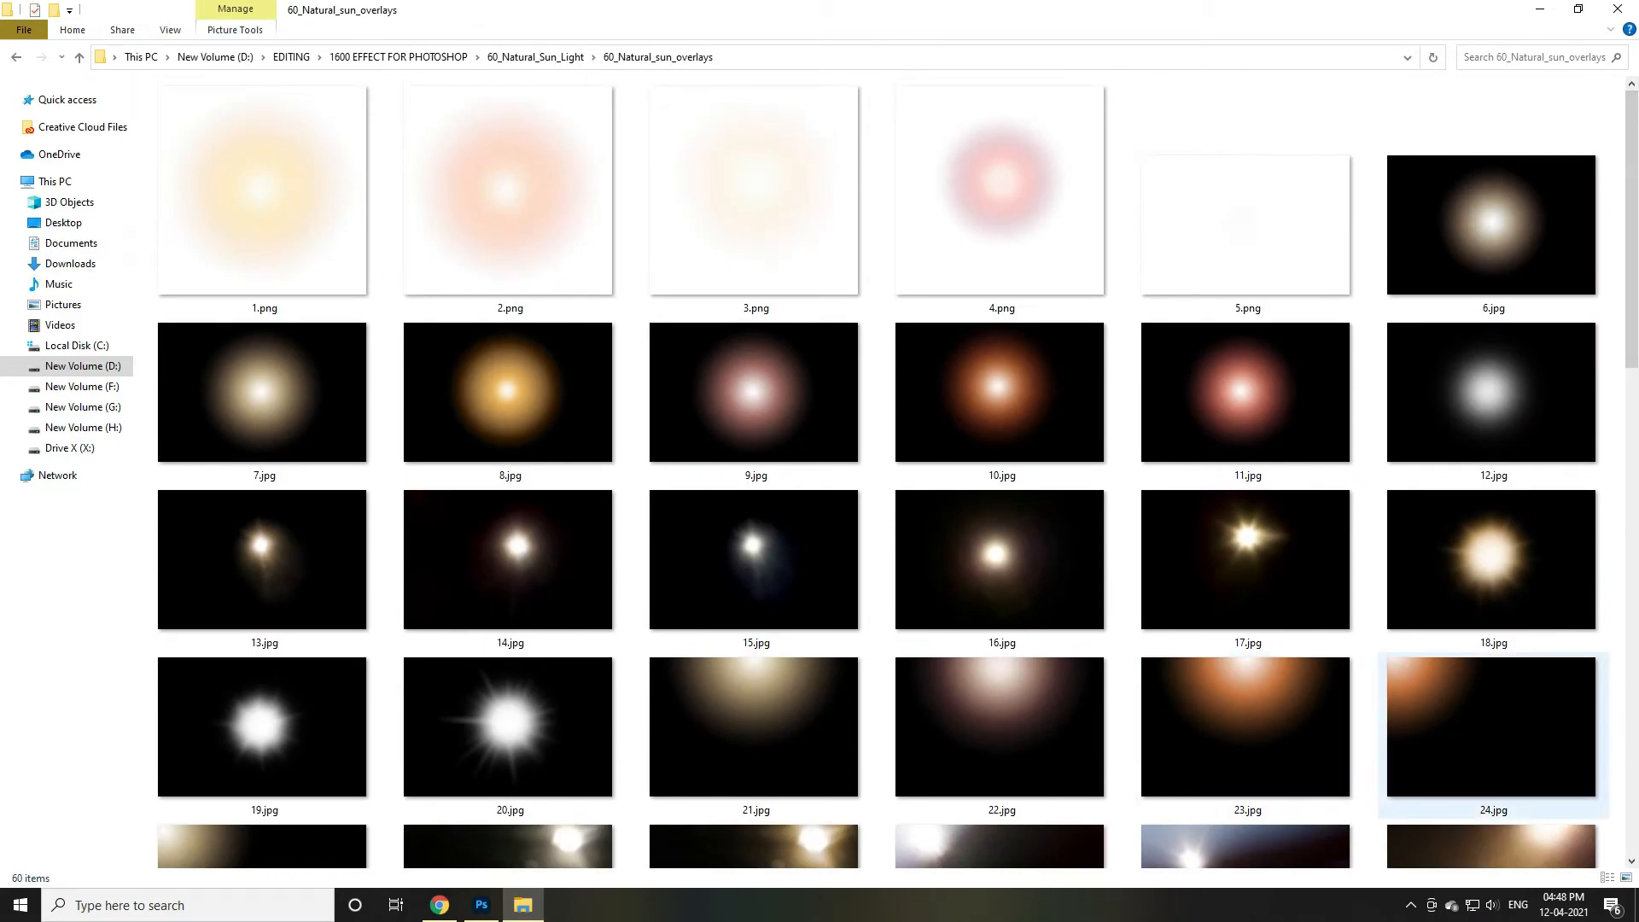
{"action": "left_click_drag", "start_coordinate": [999, 554], "coordinate": [873, 130]}
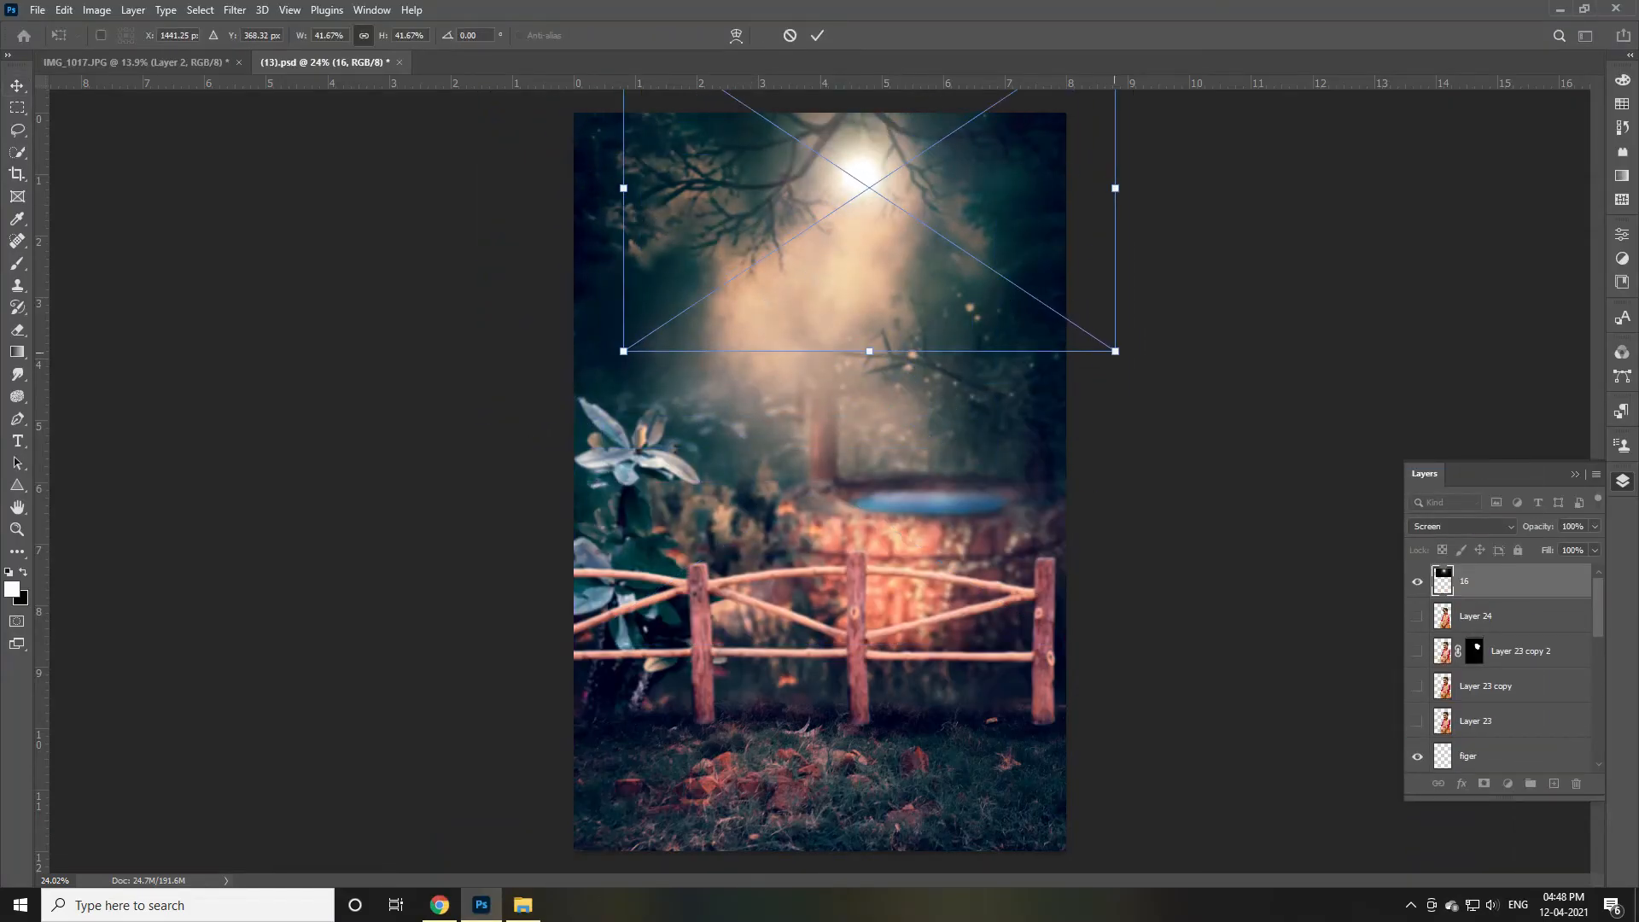
Apply a Gaussian Blur with a 0.1 pixel radius to the sun overlay
{"action": "left_click", "coordinate": [235, 9]}
{"action": "left_click", "coordinate": [491, 300]}
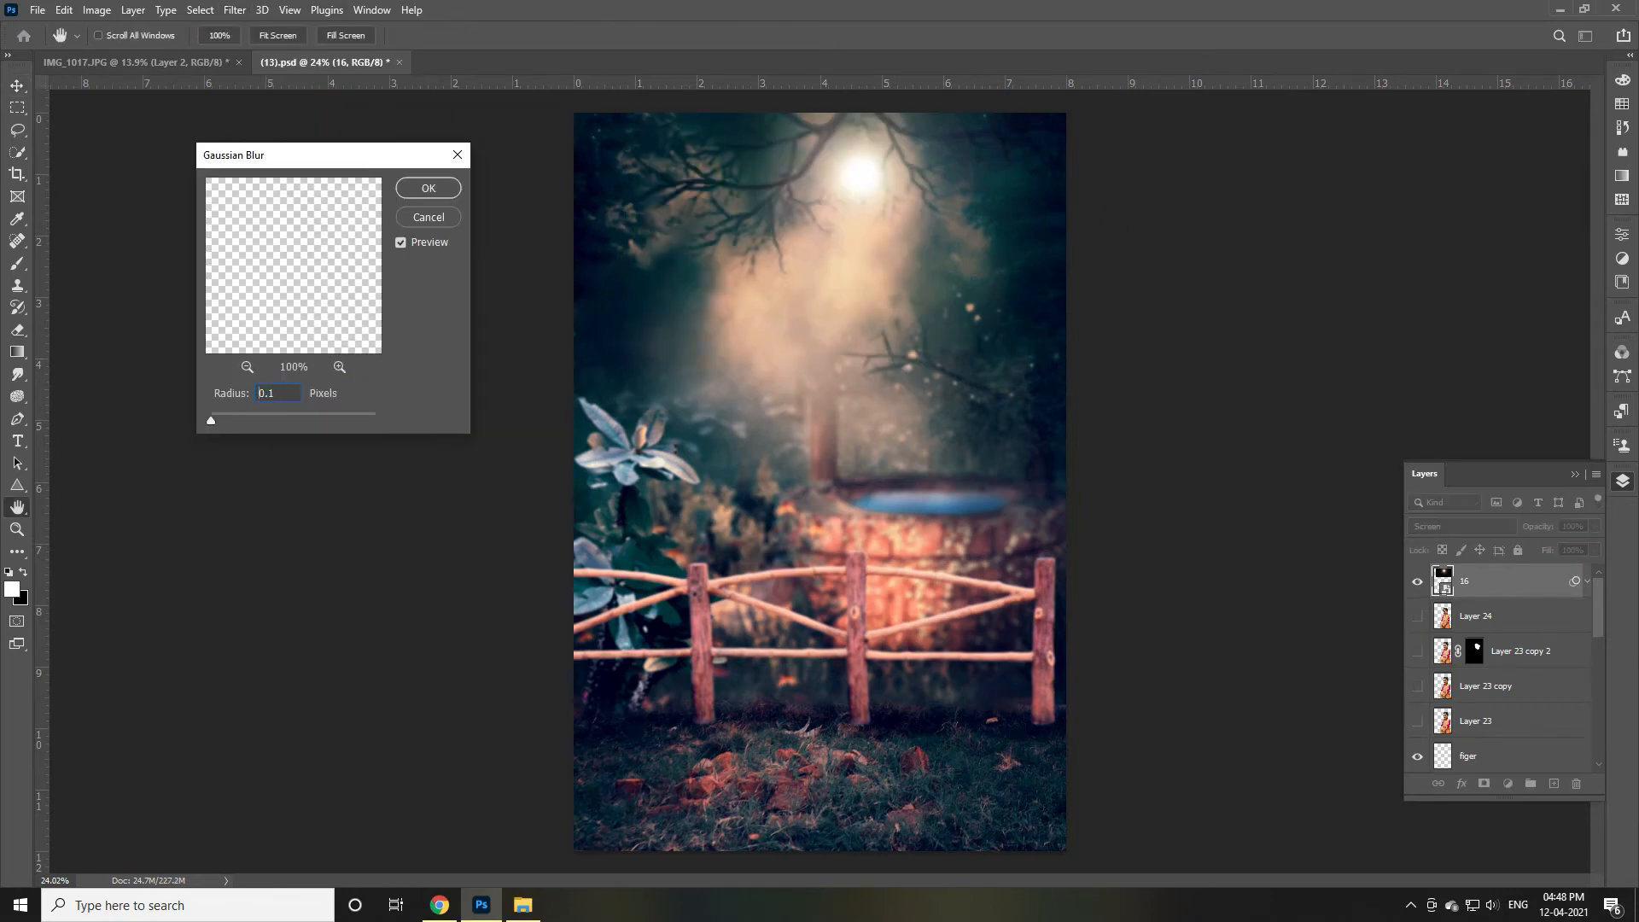
{"action": "key", "text": "Return"}
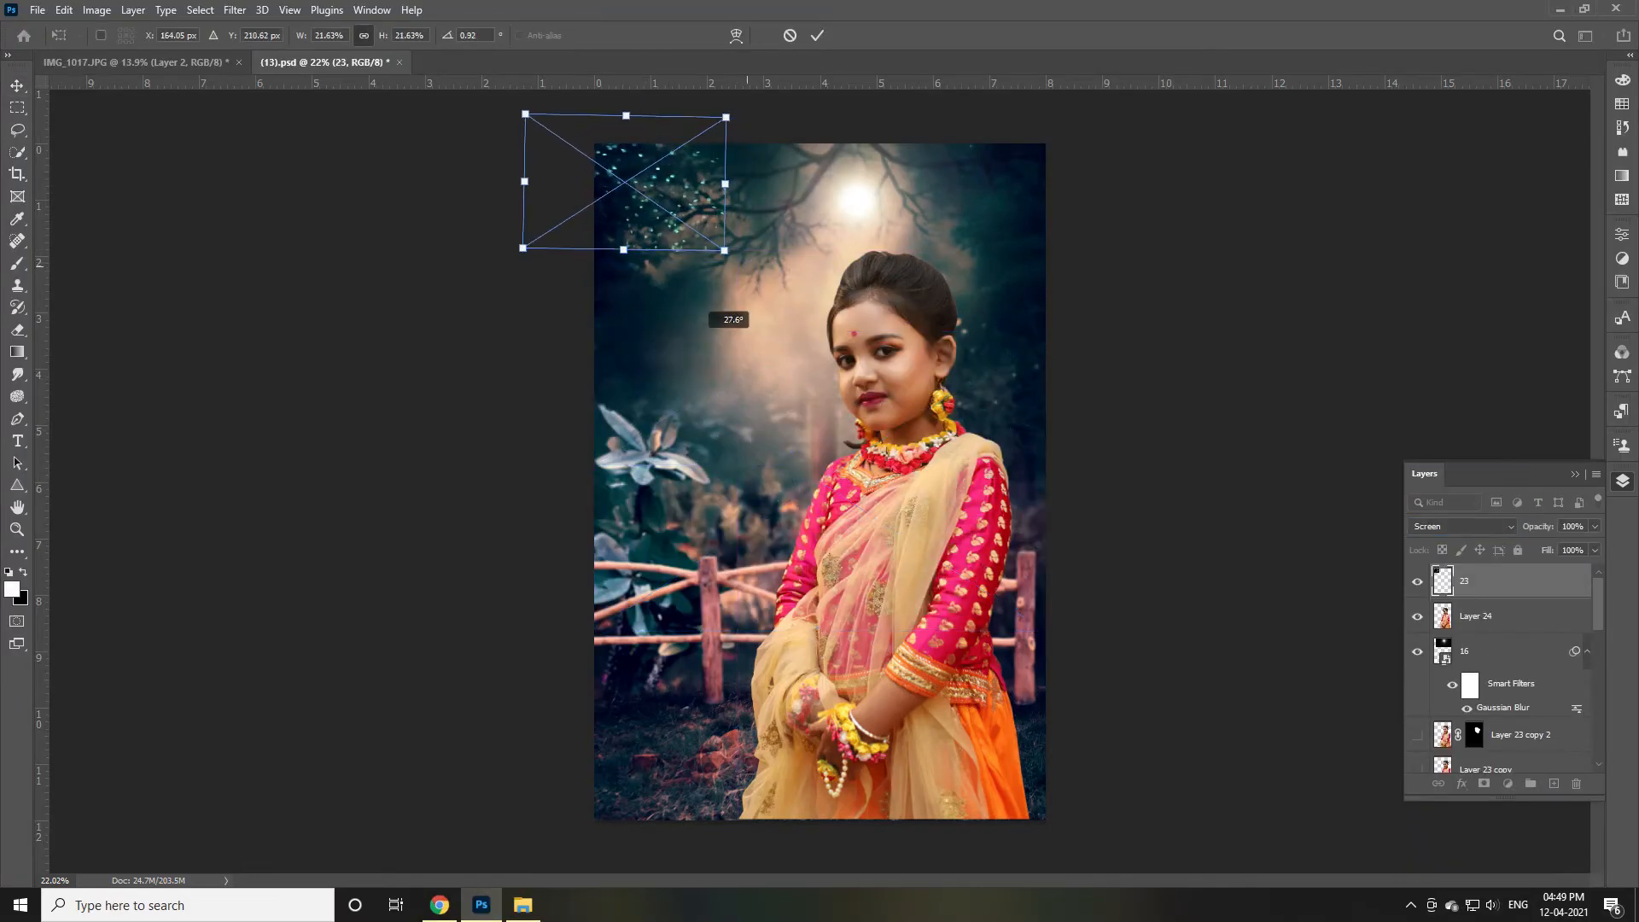
Rotate the placed glitter overlay 23 and move it into the image's upper-right corner
{"action": "left_click_drag", "start_coordinate": [696, 316], "coordinate": [668, 327]}
{"action": "left_click_drag", "start_coordinate": [658, 151], "coordinate": [1047, 168]}
{"action": "left_click", "coordinate": [817, 35]}
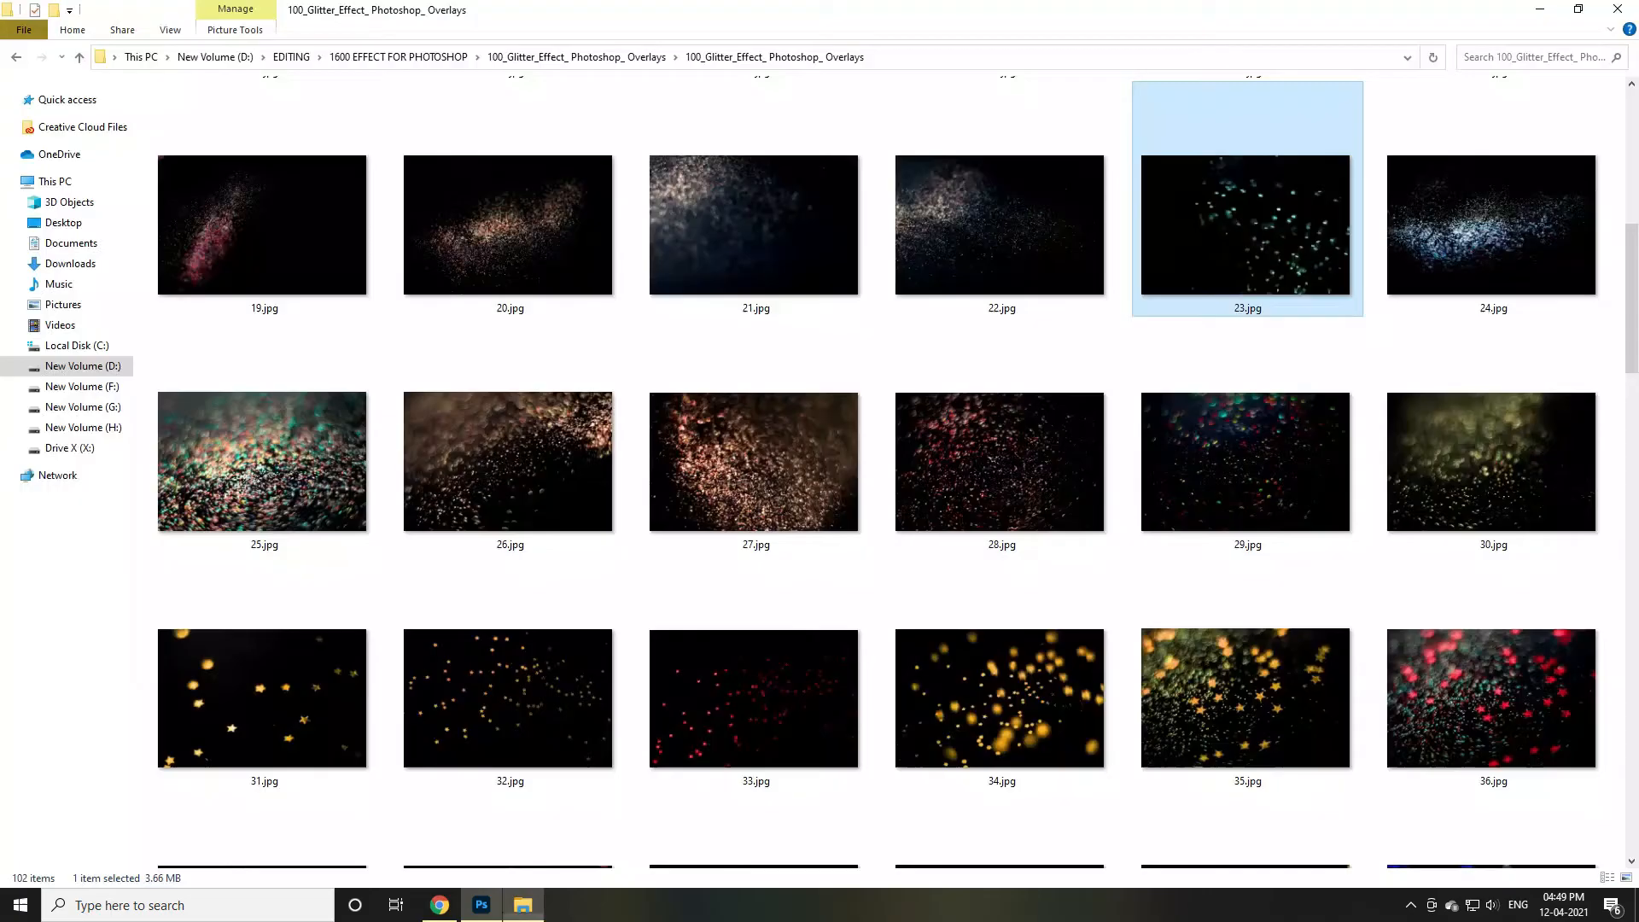
Look through the 100_Glitter_Effect and 100_Light_Leaks_Overlays folders for a different particle overlay
{"action": "scroll", "coordinate": [854, 469], "scroll_direction": "down", "scroll_amount": 6}
{"action": "scroll", "coordinate": [756, 640], "scroll_direction": "down", "scroll_amount": 10}
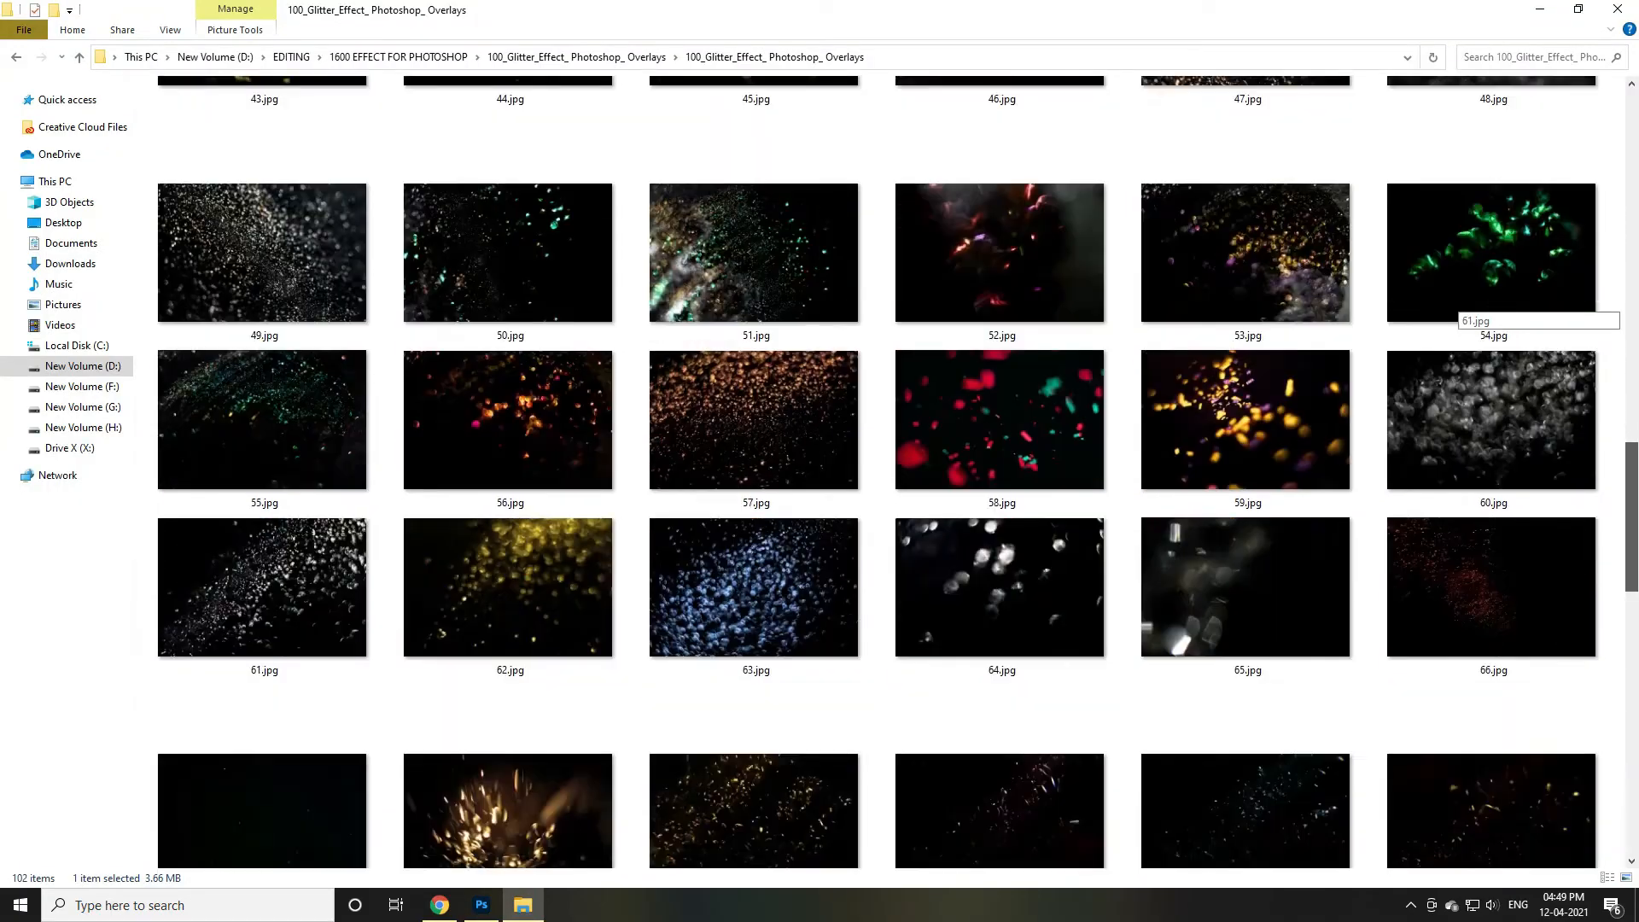
{"action": "left_click_drag", "start_coordinate": [1632, 665], "coordinate": [1632, 781]}
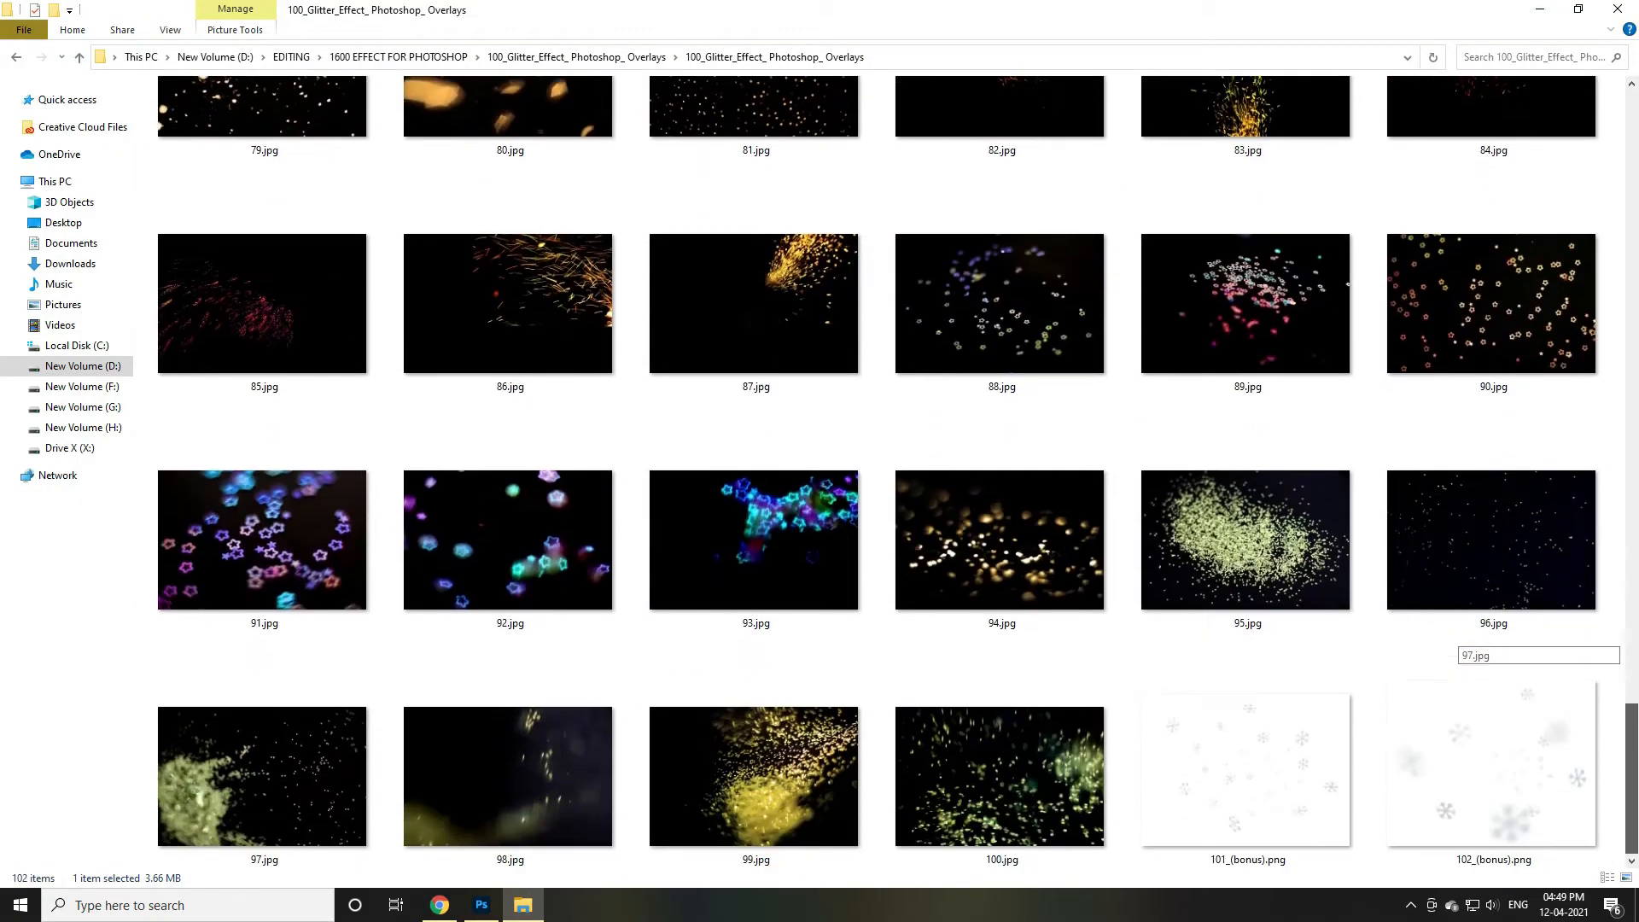
{"action": "key", "text": "BackSpace"}
{"action": "key", "text": "BackSpace"}
{"action": "double_click", "coordinate": [1001, 439]}
{"action": "double_click", "coordinate": [262, 205]}
{"action": "left_click_drag", "start_coordinate": [1632, 163], "coordinate": [1632, 546]}
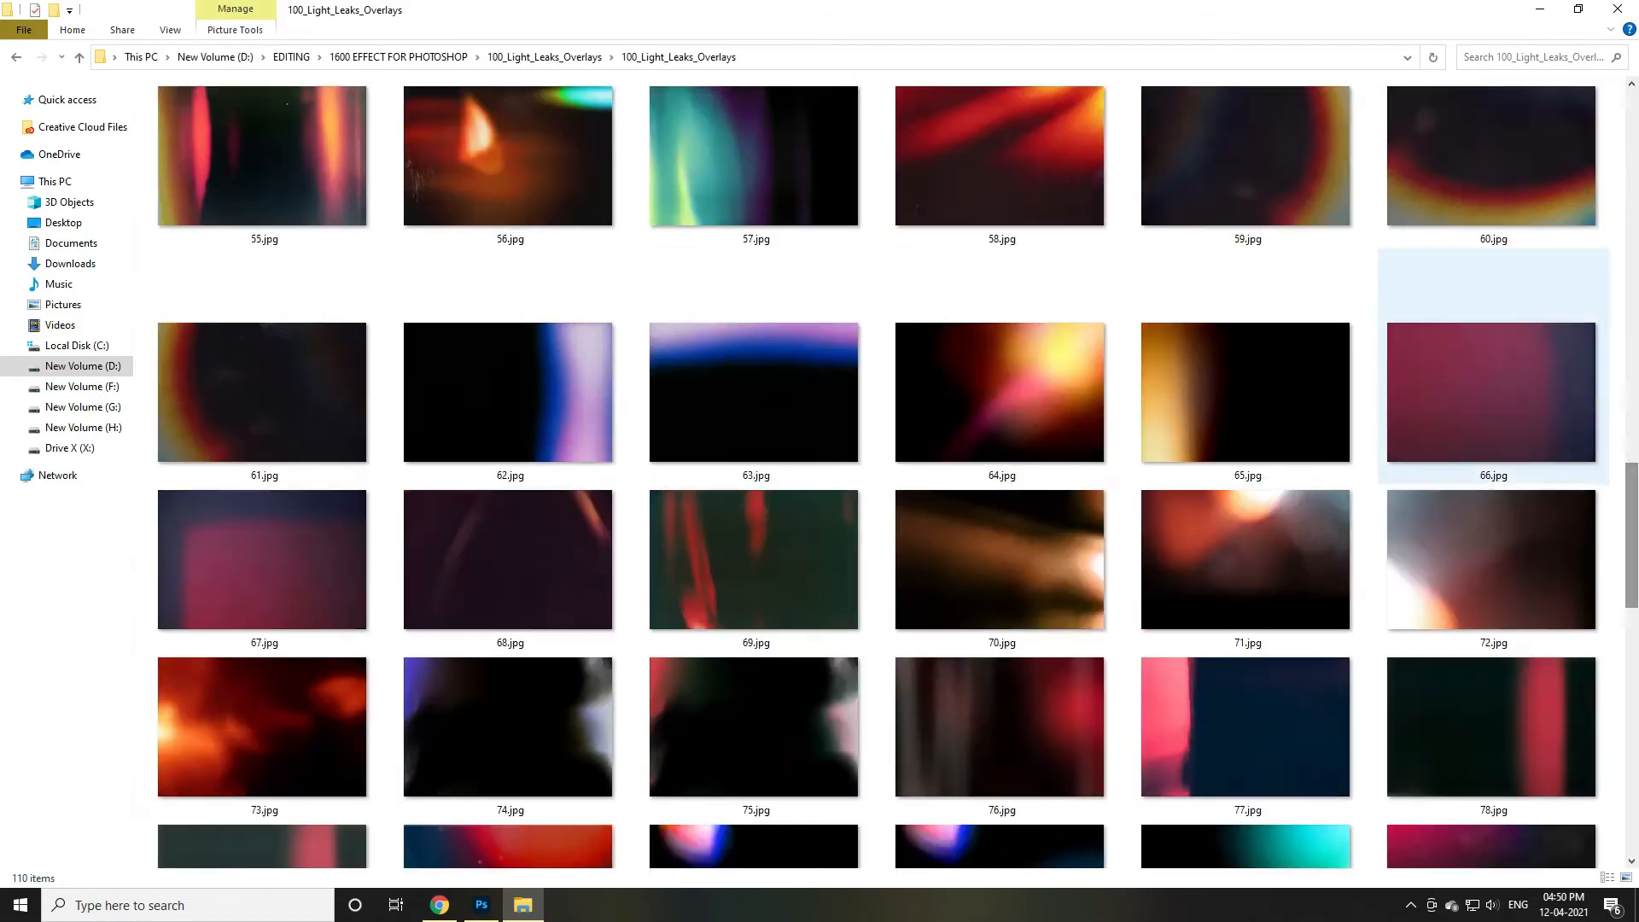
Place 7.jpg from the Starry Night folder onto the image and set its blend mode to Screen
{"action": "key", "text": "BackSpace"}
{"action": "key", "text": "BackSpace"}
{"action": "scroll", "coordinate": [1002, 626], "scroll_direction": "down", "scroll_amount": 5}
{"action": "double_click", "coordinate": [1002, 626]}
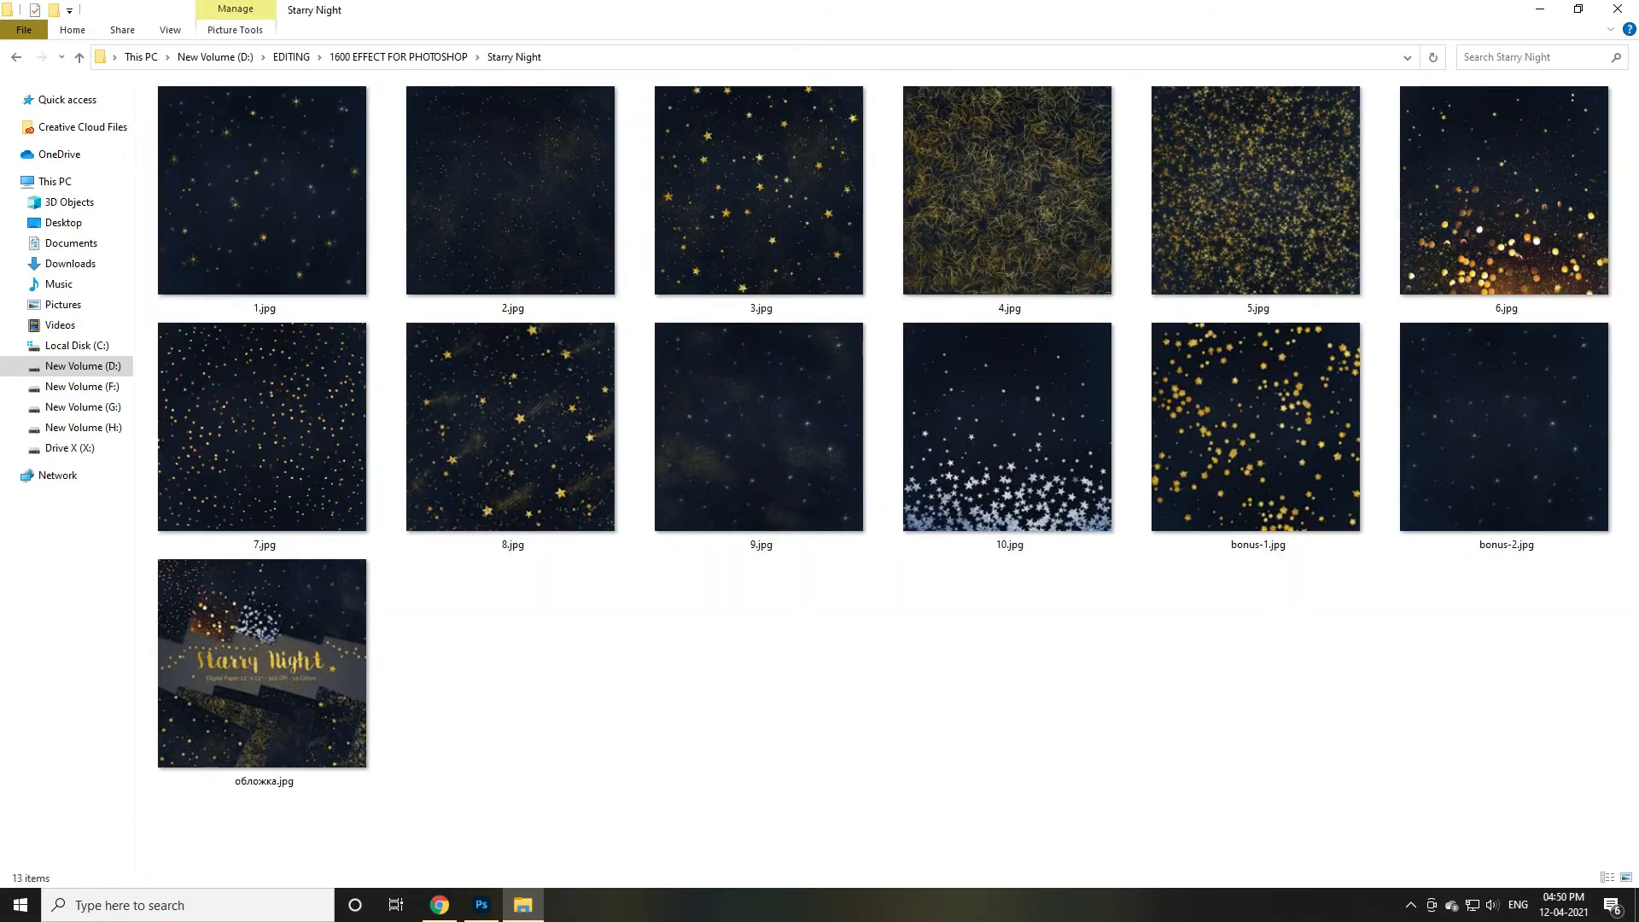
{"action": "left_click_drag", "start_coordinate": [262, 427], "coordinate": [820, 479]}
{"action": "left_click", "coordinate": [1462, 526]}
{"action": "left_click", "coordinate": [1434, 605]}
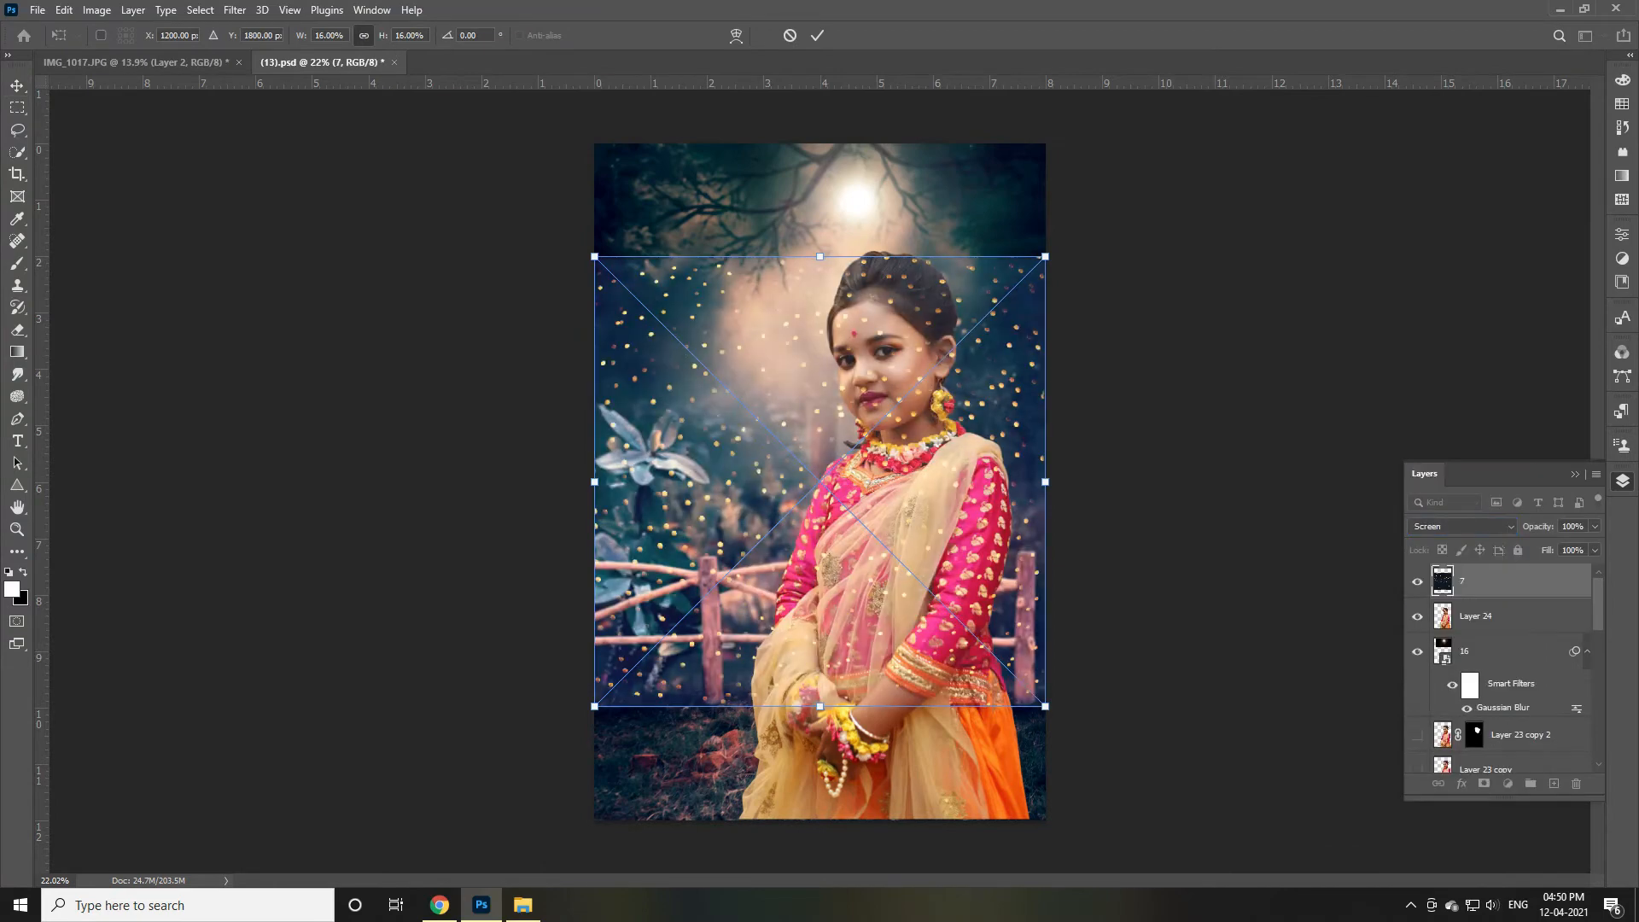
Shrink the starry overlay into the image's upper-right corner and darken its background with Levels
{"action": "left_click_drag", "start_coordinate": [1045, 708], "coordinate": [871, 532]}
{"action": "left_click_drag", "start_coordinate": [730, 412], "coordinate": [1044, 185]}
{"action": "key", "text": "Return"}
{"action": "key", "text": "ctrl+l"}
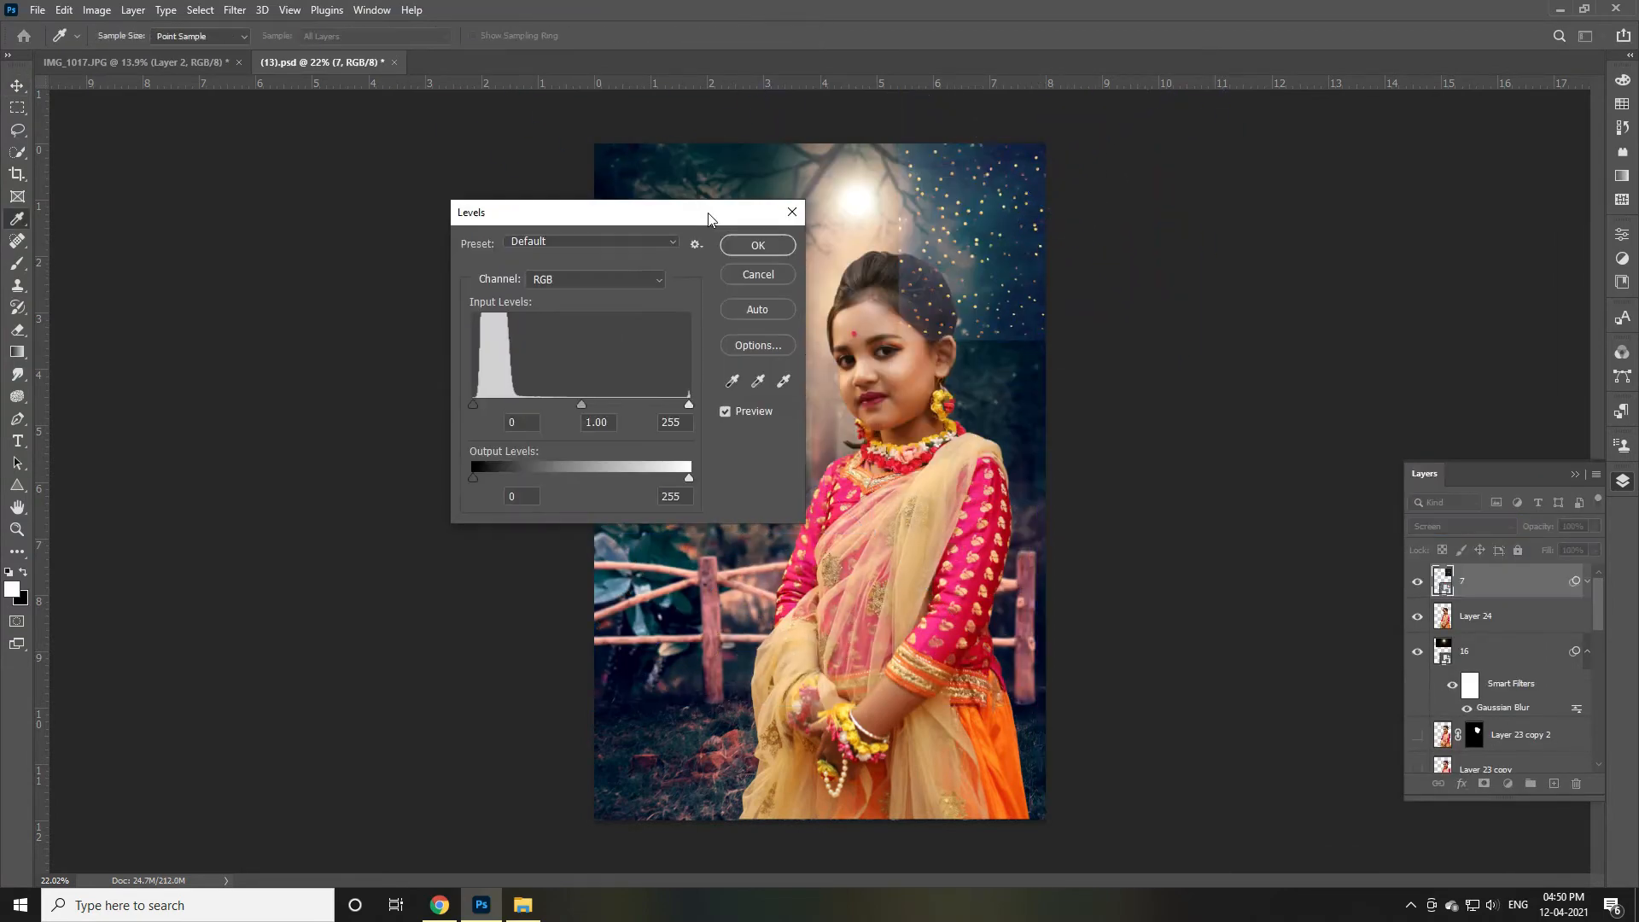
{"action": "key", "text": "Return"}
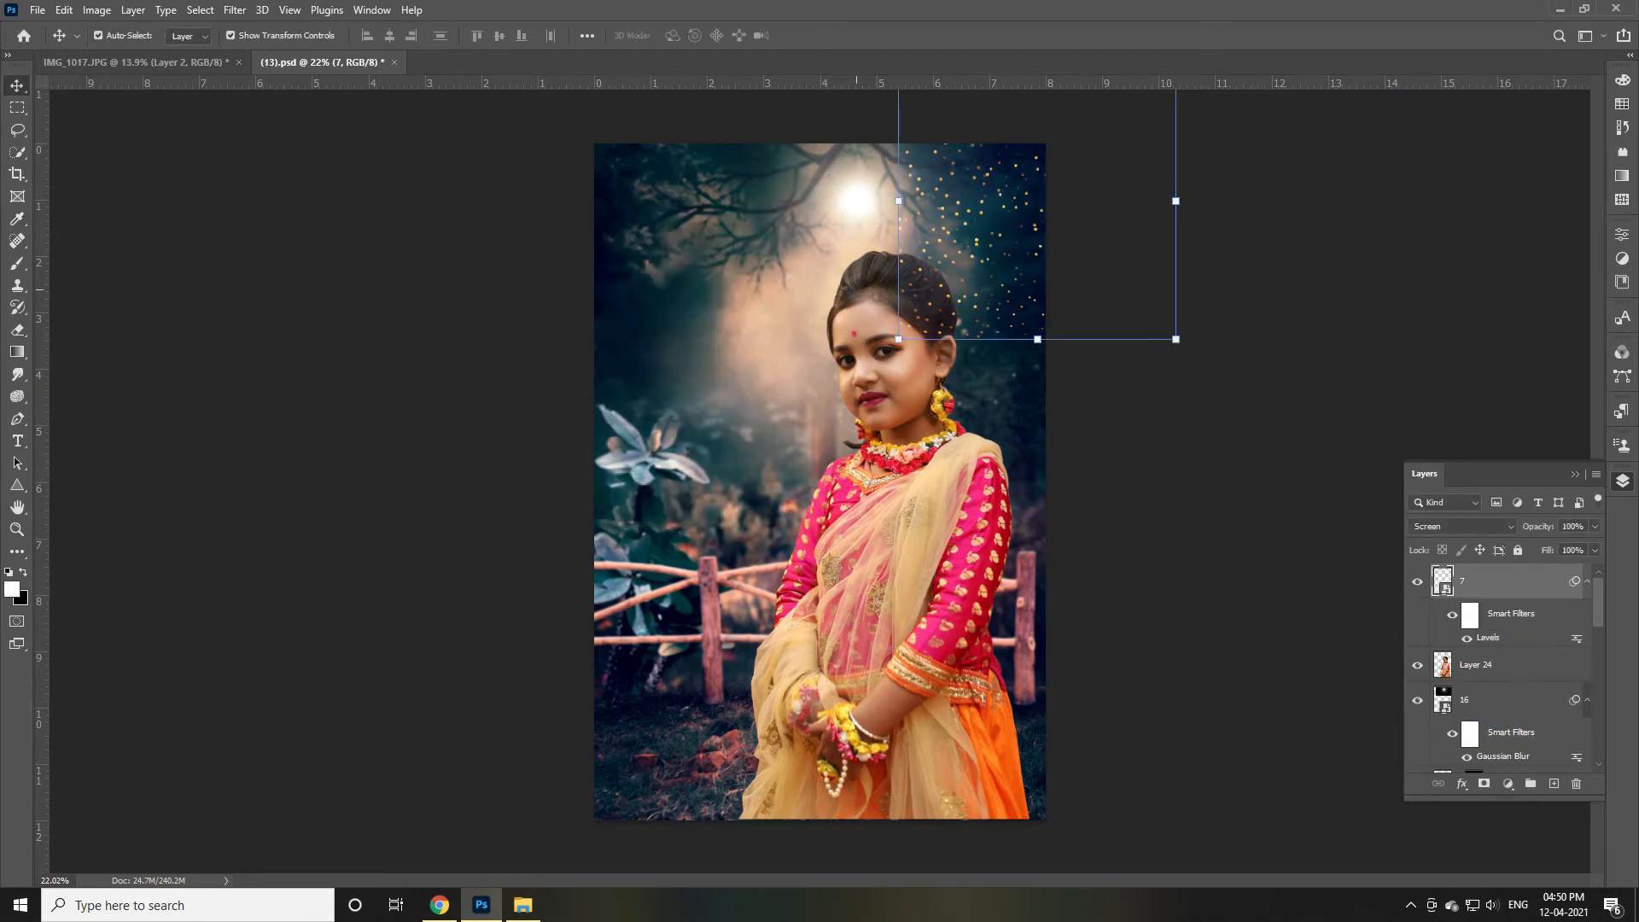
Rasterize the starry overlay and erase its hard edges and the stars over the girl's hair with a soft 300 px eraser
{"action": "left_click", "coordinate": [943, 236]}
{"action": "key", "text": "Return"}
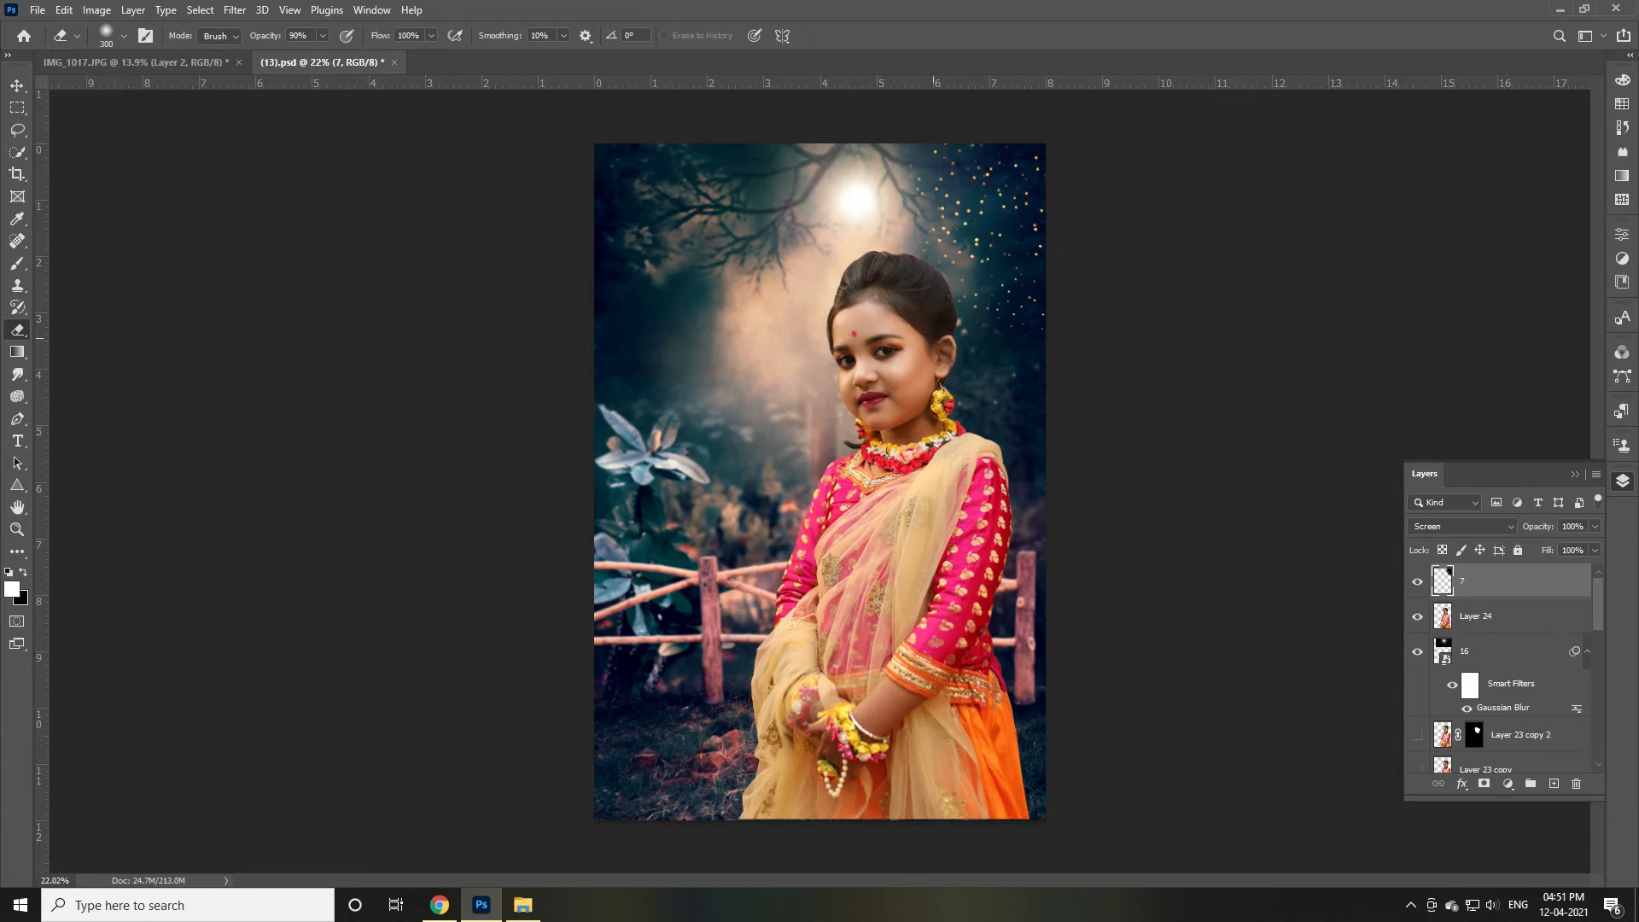
{"action": "left_click", "coordinate": [158, 360]}
{"action": "scroll", "coordinate": [1182, 465], "scroll_direction": "up", "scroll_amount": 1}
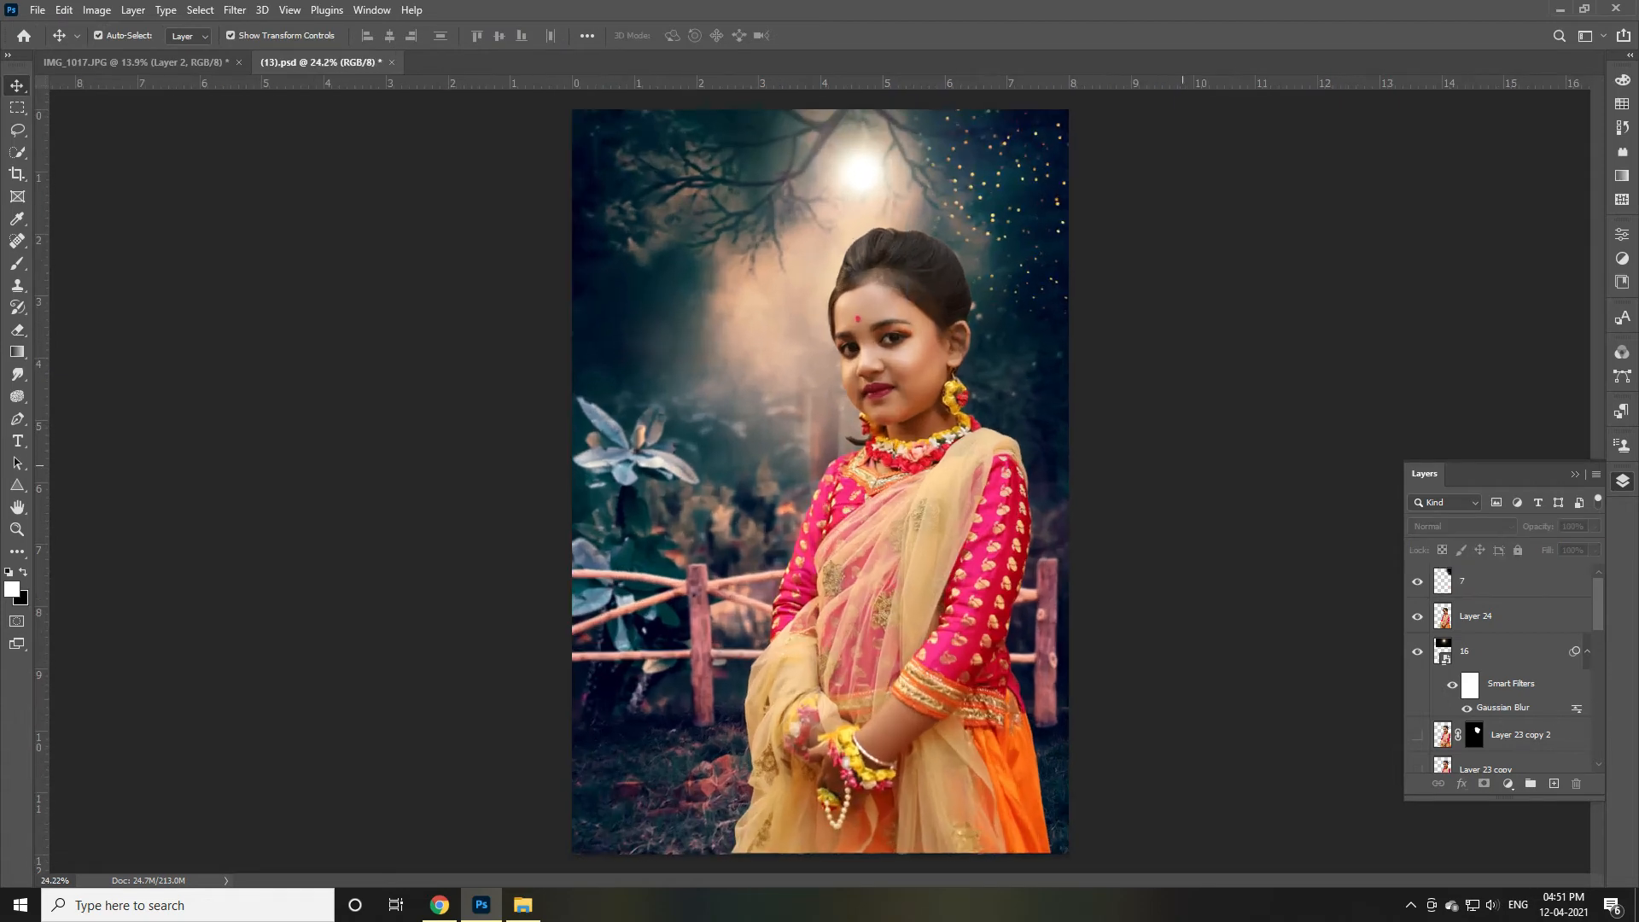
Try 6.jpg from the Paper folder as a Screen-blended overlay on the image
{"action": "key", "text": "alt+Tab"}
{"action": "key", "text": "BackSpace"}
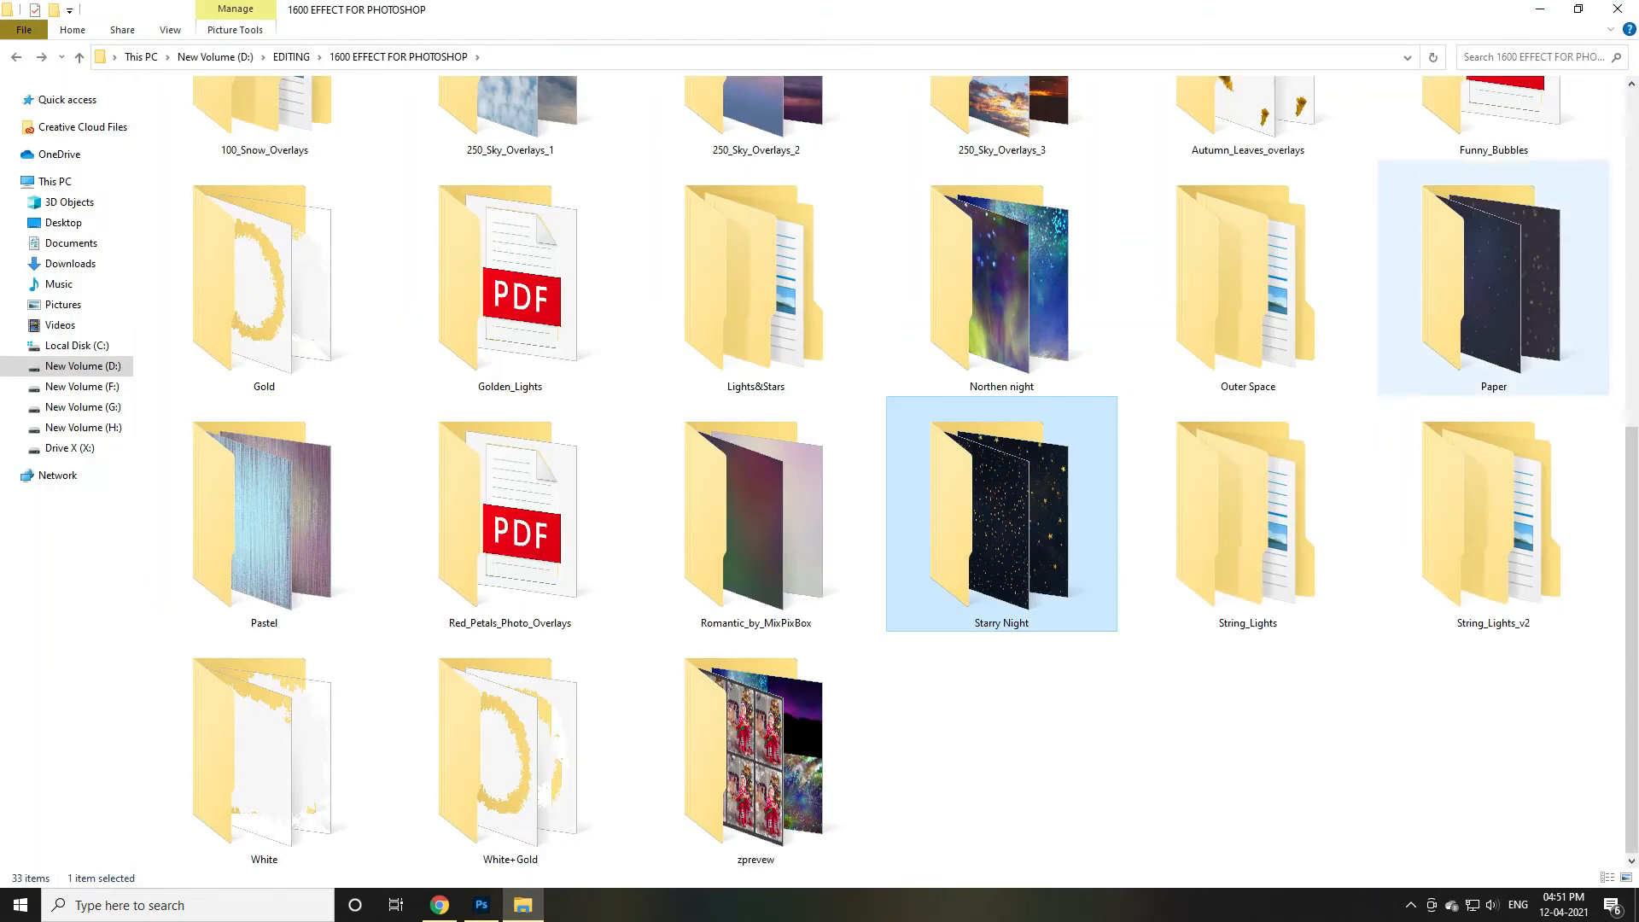
{"action": "double_click", "coordinate": [1500, 282]}
{"action": "scroll", "coordinate": [1255, 436], "scroll_direction": "up", "scroll_amount": 5}
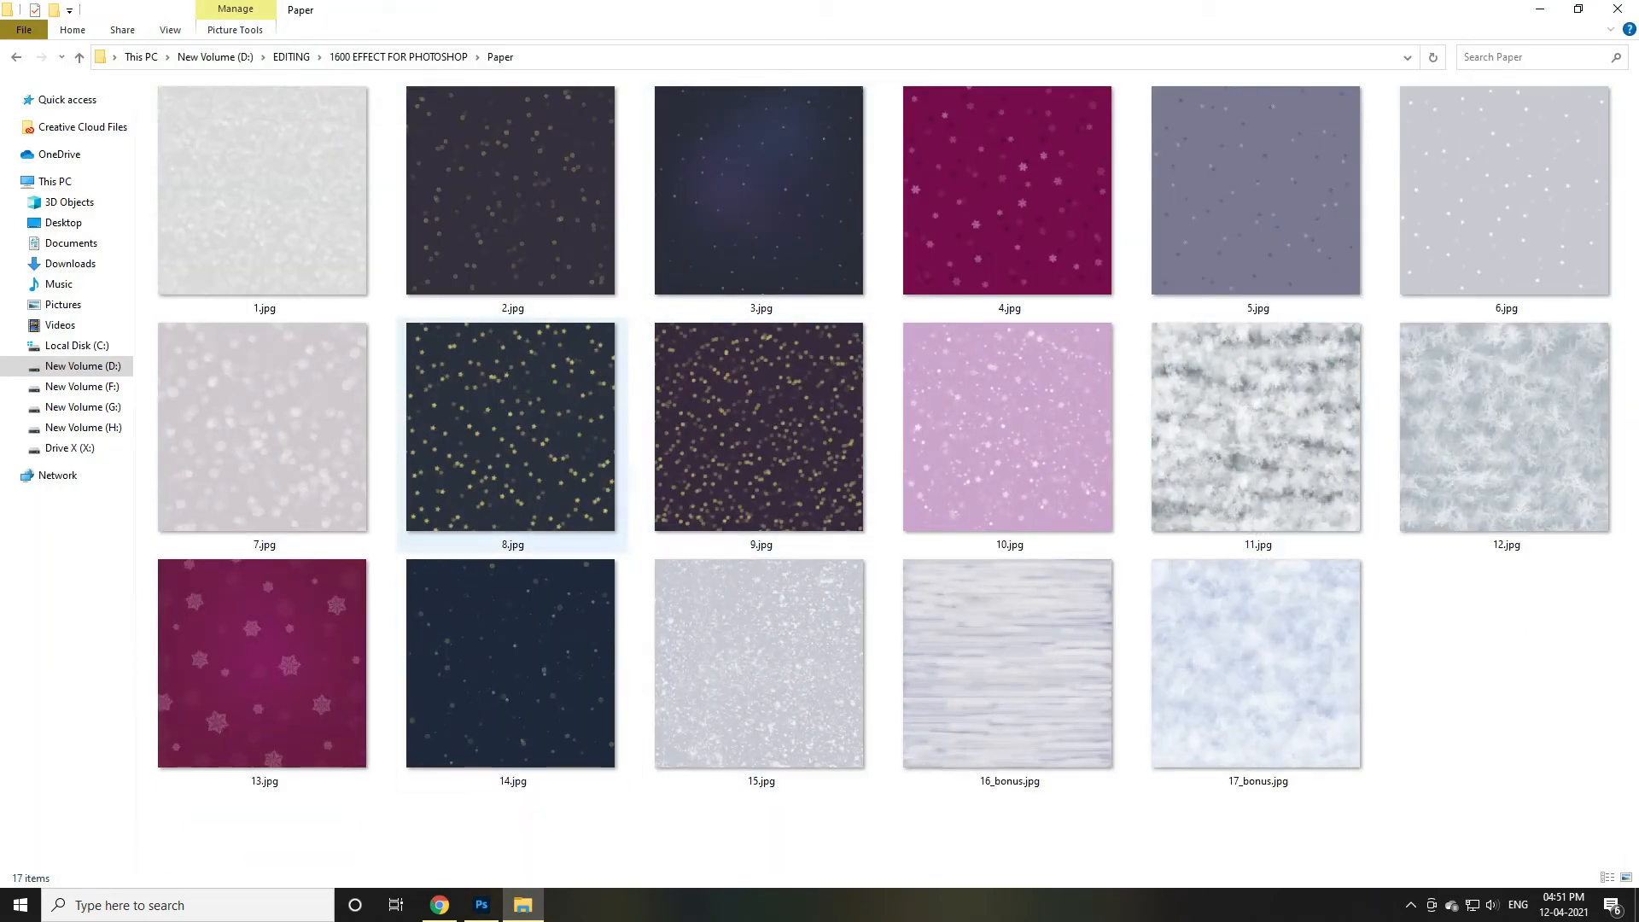
{"action": "left_click_drag", "start_coordinate": [1502, 197], "coordinate": [820, 478]}
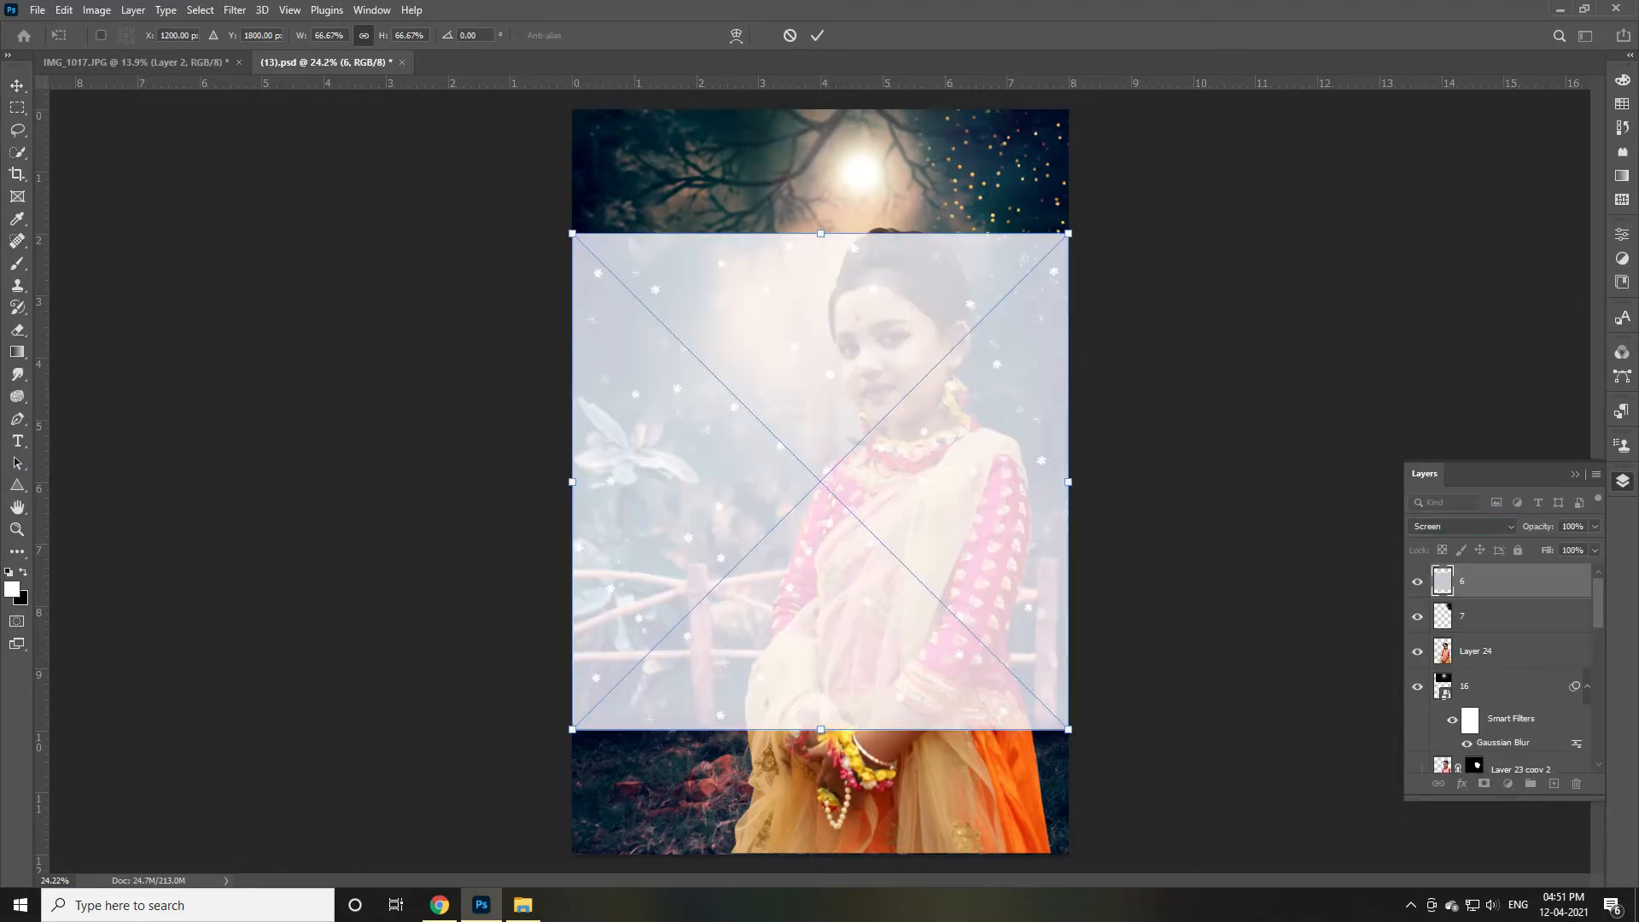
{"action": "left_click", "coordinate": [1462, 527]}
{"action": "left_click", "coordinate": [1444, 669]}
{"action": "key", "text": "Escape"}
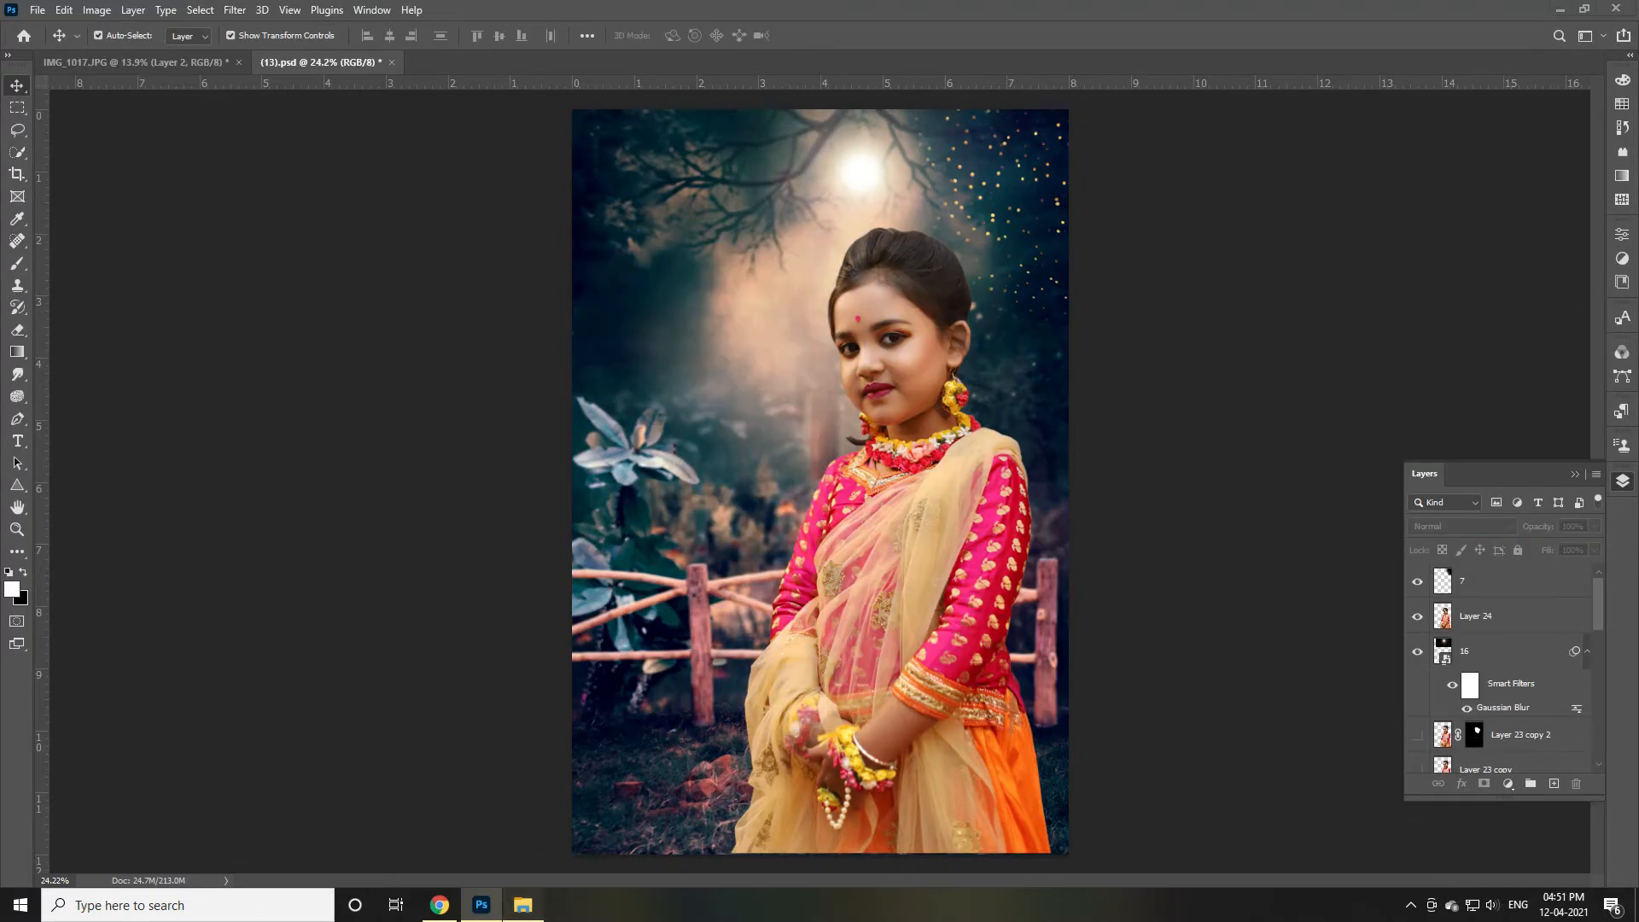
Open the inner Golden_Lights folder of the 1600 EFFECT FOR PHOTOSHOP collection and look through its light overlays
{"action": "left_click", "coordinate": [523, 905]}
{"action": "key", "text": "BackSpace"}
{"action": "scroll", "coordinate": [1001, 563], "scroll_direction": "down", "scroll_amount": 3}
{"action": "double_click", "coordinate": [521, 363]}
{"action": "double_click", "coordinate": [264, 200]}
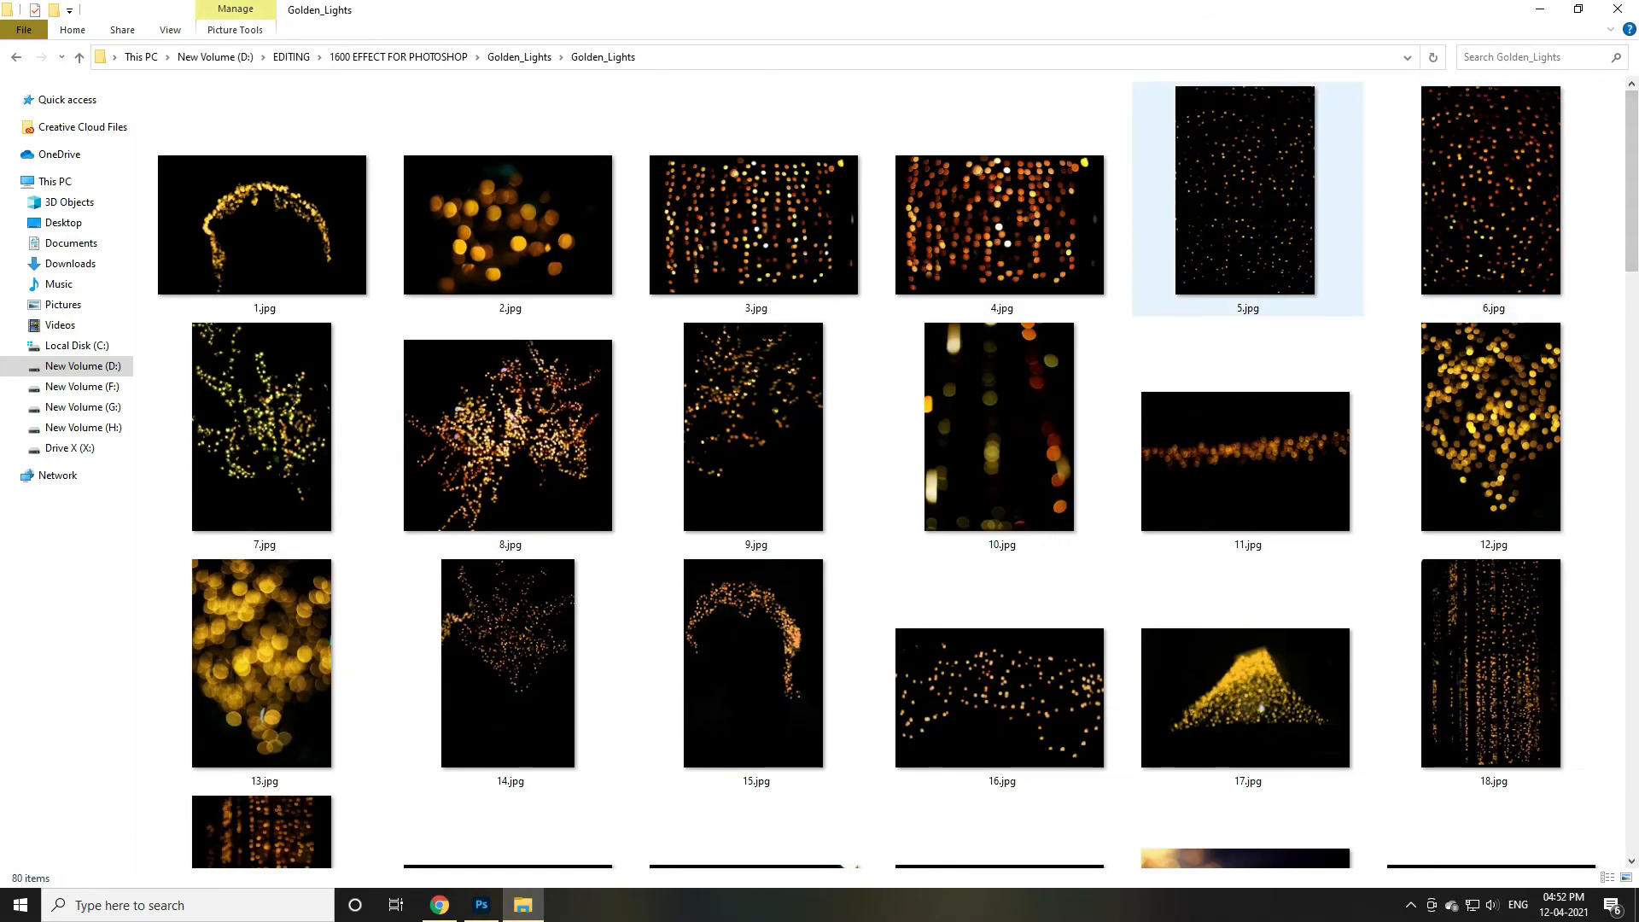
{"action": "left_click_drag", "start_coordinate": [1632, 201], "coordinate": [1631, 711]}
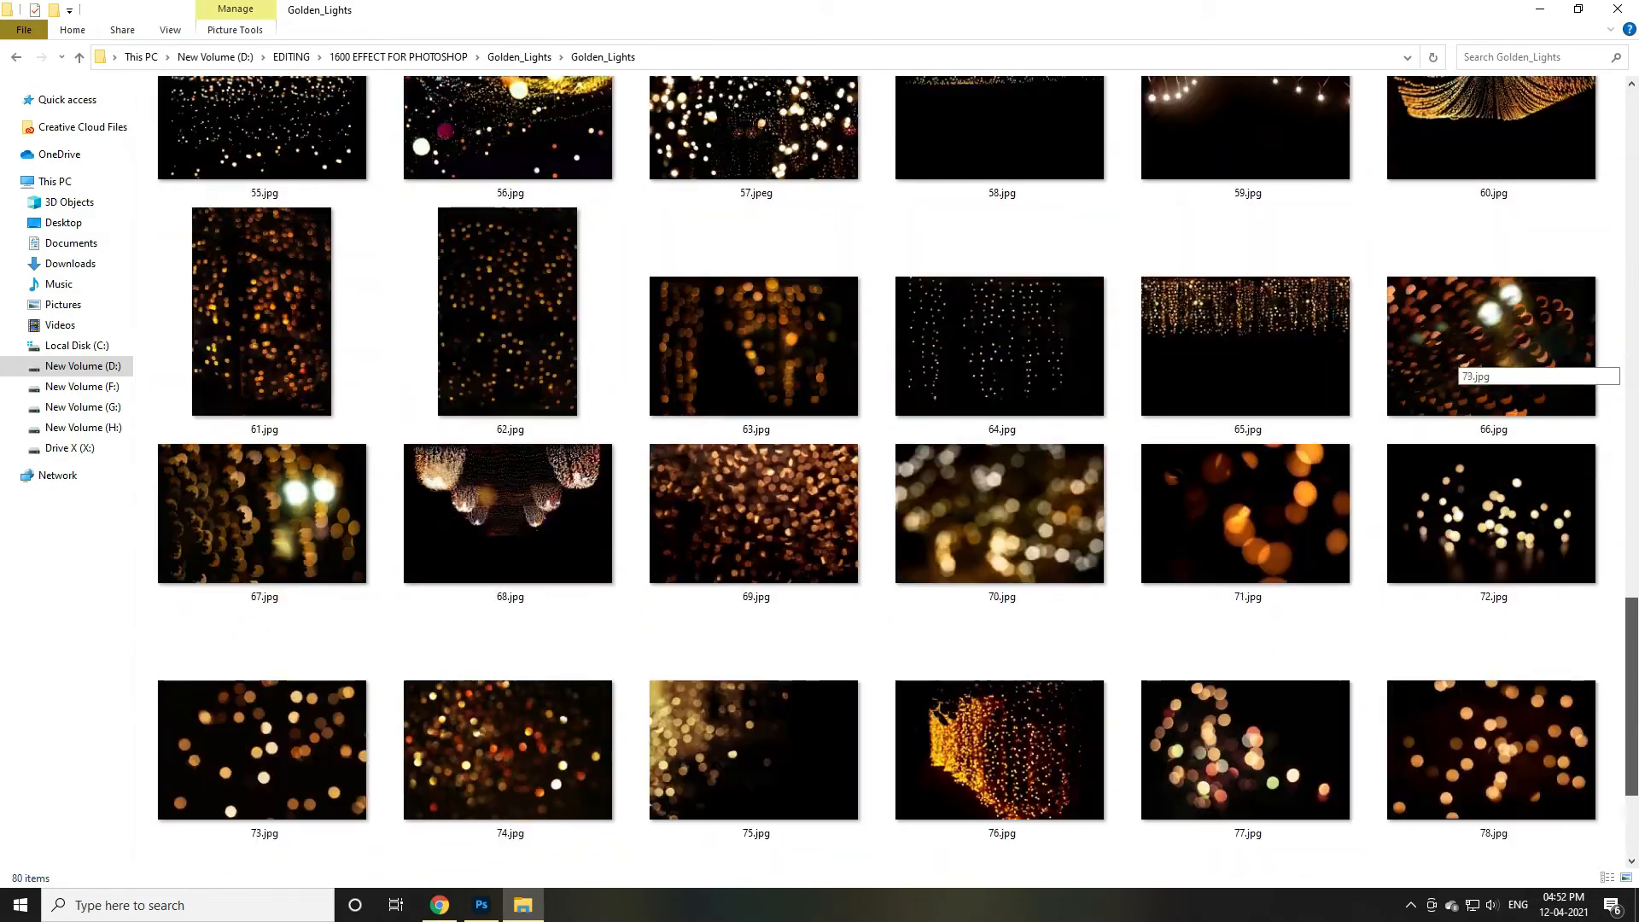
Try 64.jpg as a shrunken, slightly rotated Screen overlay in the image's upper-left corner
{"action": "left_click_drag", "start_coordinate": [1001, 350], "coordinate": [735, 512]}
{"action": "left_click", "coordinate": [1463, 527]}
{"action": "left_click", "coordinate": [1430, 647]}
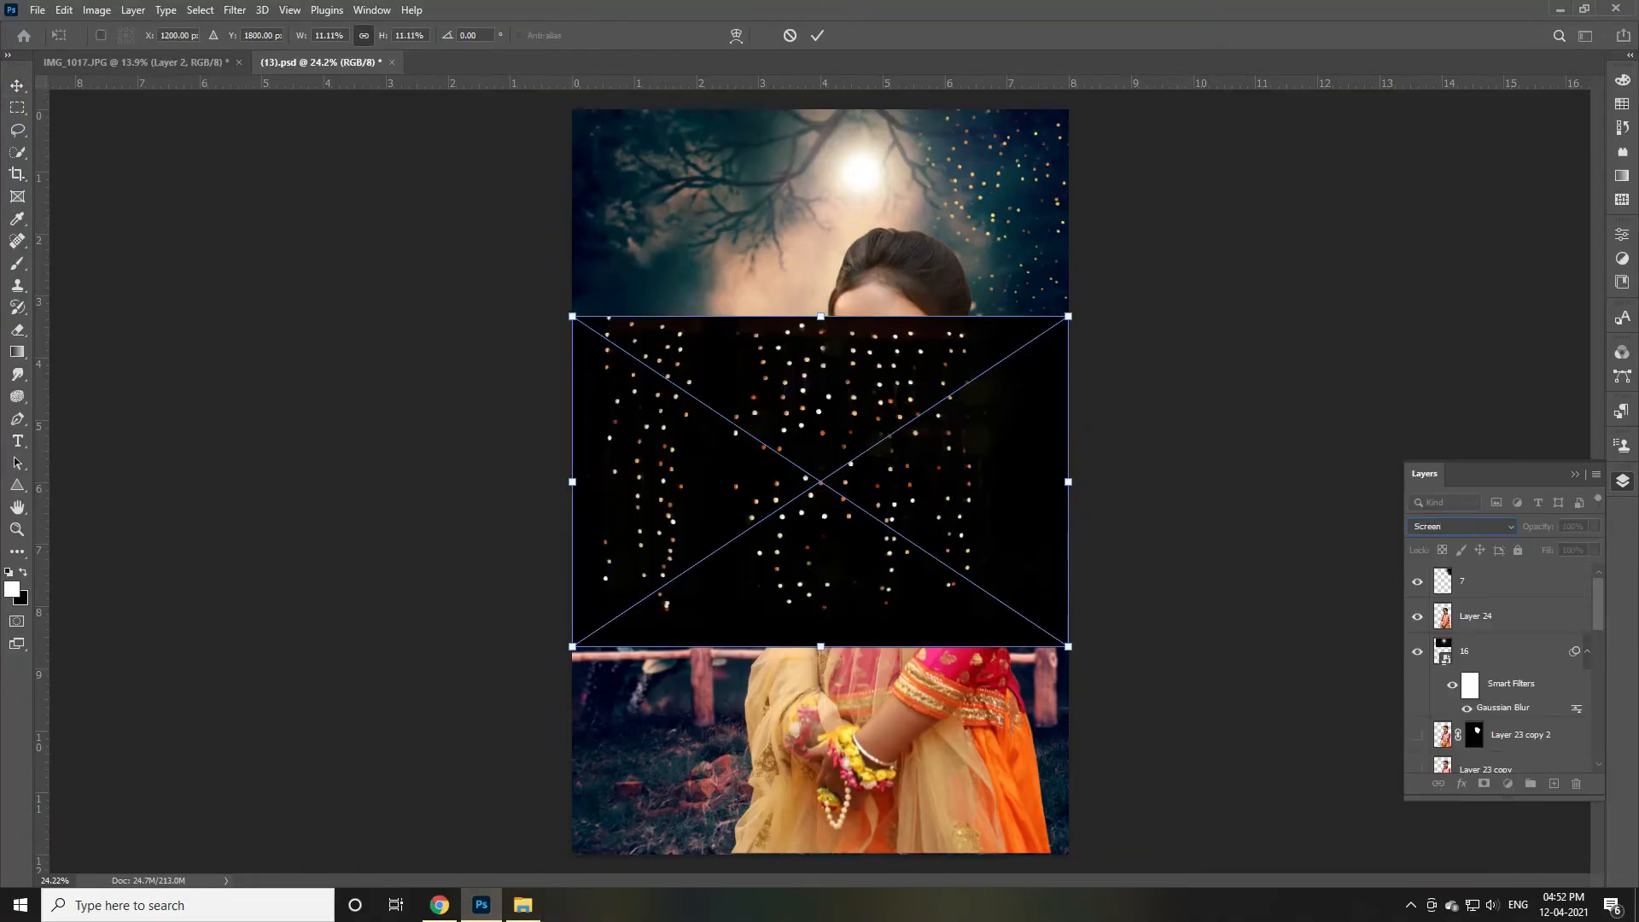
{"action": "left_click_drag", "start_coordinate": [1068, 647], "coordinate": [960, 574]}
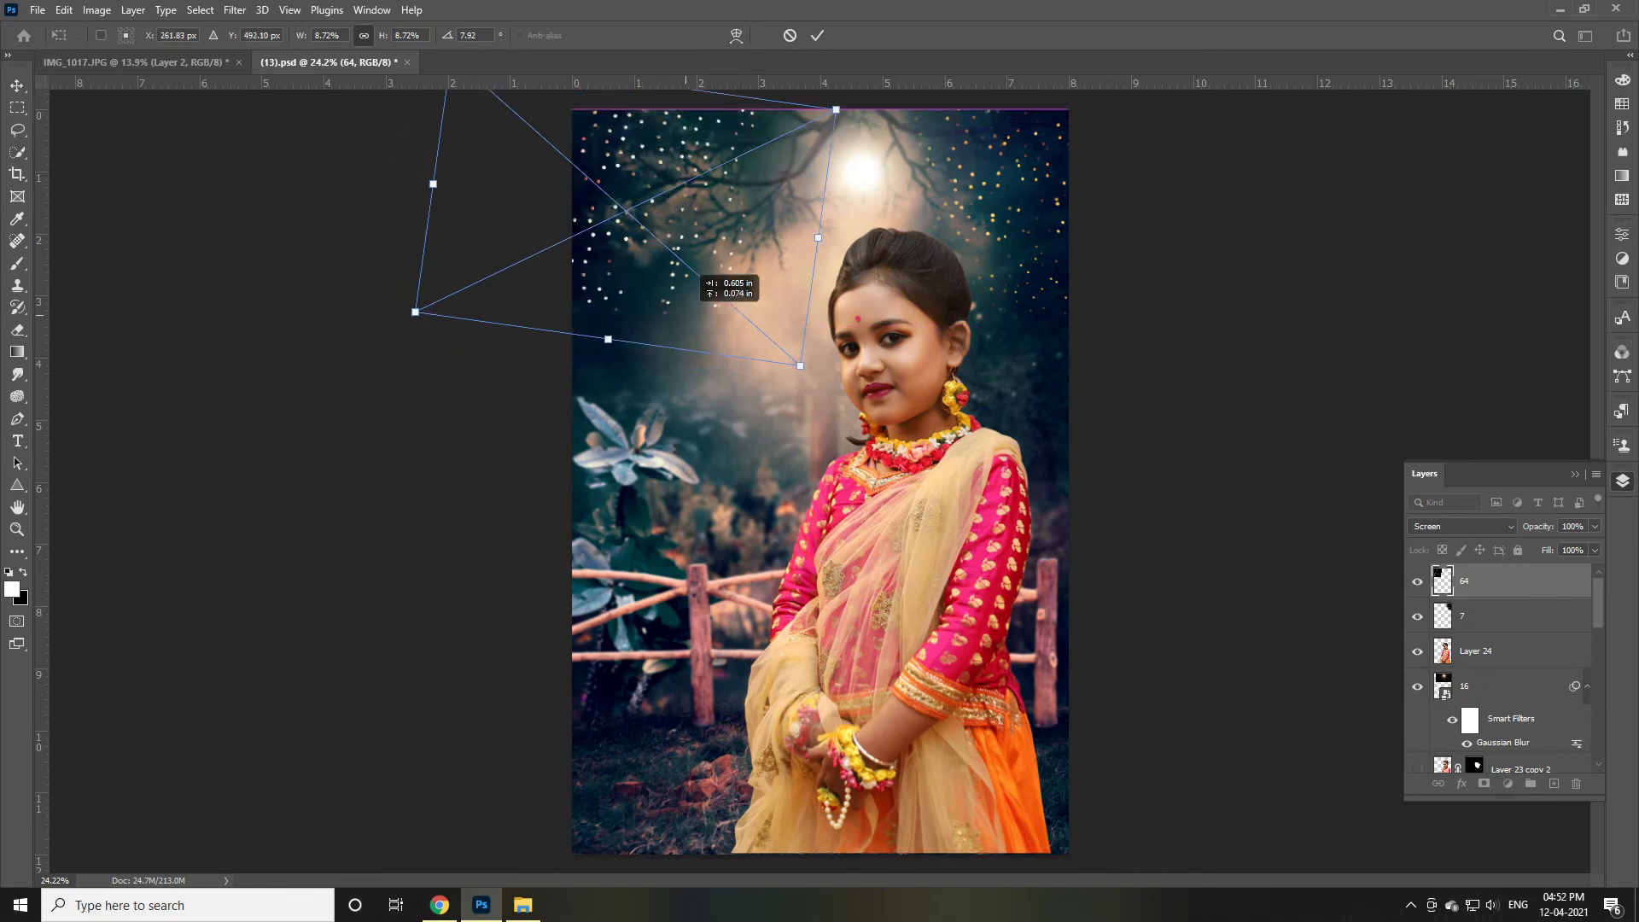
{"action": "key", "text": "Escape"}
Place 29.jpg from the Golden_Lights folder with Screen blending, shrunk into the image's upper-left corner
{"action": "left_click", "coordinate": [522, 905]}
{"action": "left_click_drag", "start_coordinate": [1631, 697], "coordinate": [1632, 361]}
{"action": "left_click_drag", "start_coordinate": [1247, 386], "coordinate": [752, 495]}
{"action": "left_click", "coordinate": [1464, 527]}
{"action": "left_click", "coordinate": [1434, 604]}
{"action": "left_click_drag", "start_coordinate": [1068, 667], "coordinate": [799, 467]}
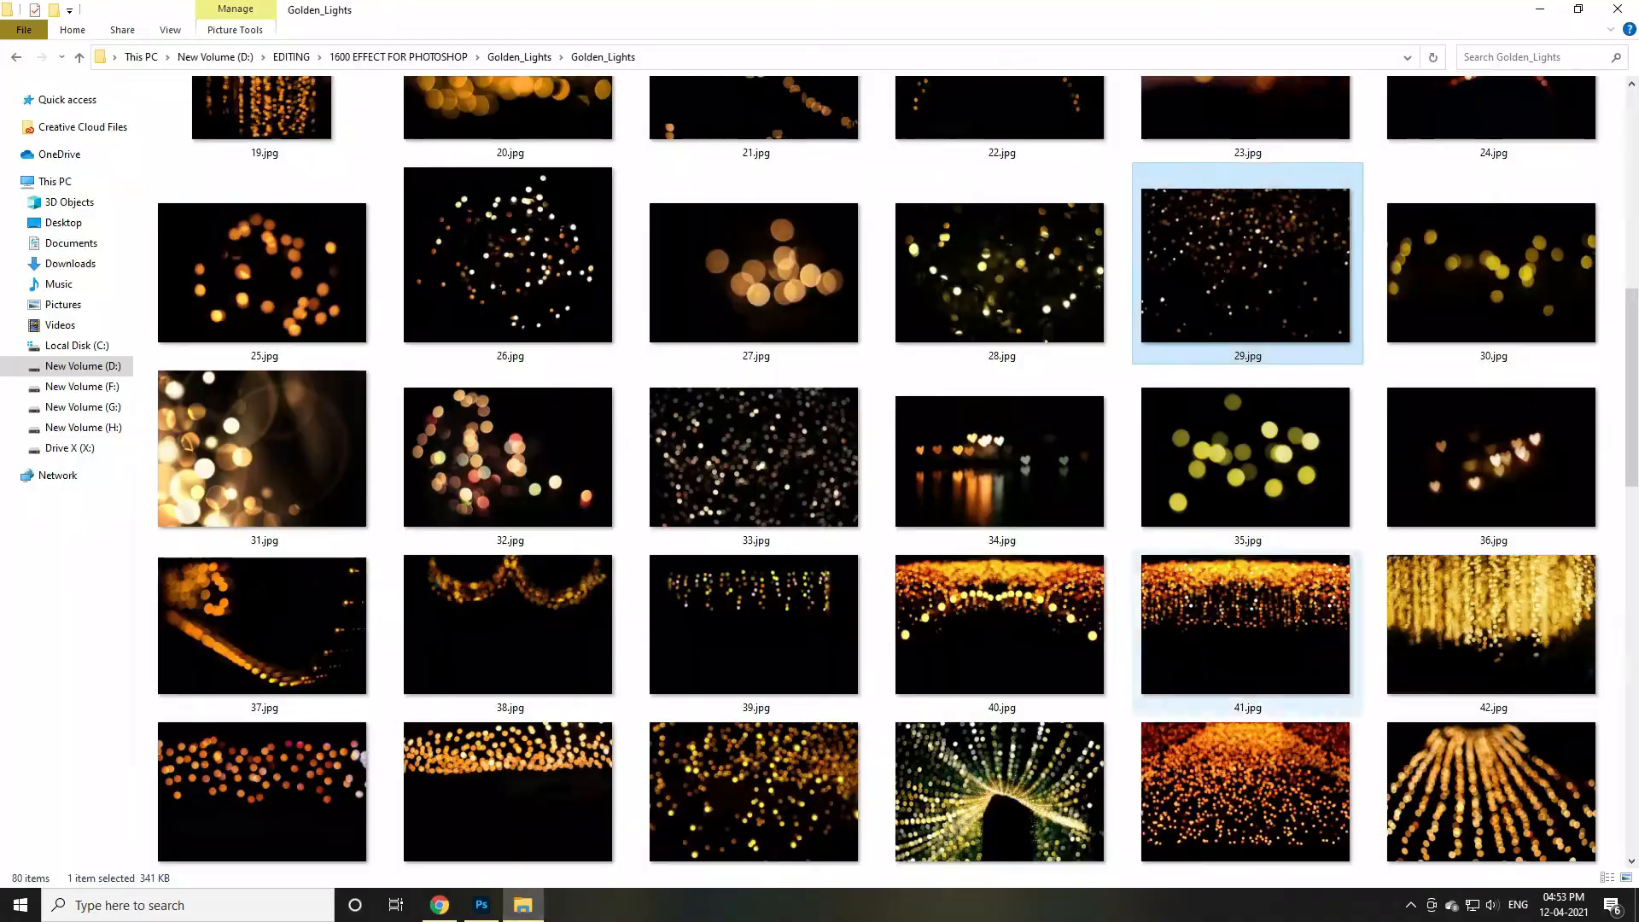
Look through the light overlay for photoshop folder and its purple11-light-trail-pack subfolder for a light effect
{"action": "key", "text": "alt+Left"}
{"action": "key", "text": "alt+Left"}
{"action": "key", "text": "alt+Left"}
{"action": "key", "text": "alt+Left"}
{"action": "key", "text": "alt+Left"}
{"action": "key", "text": "alt+Left"}
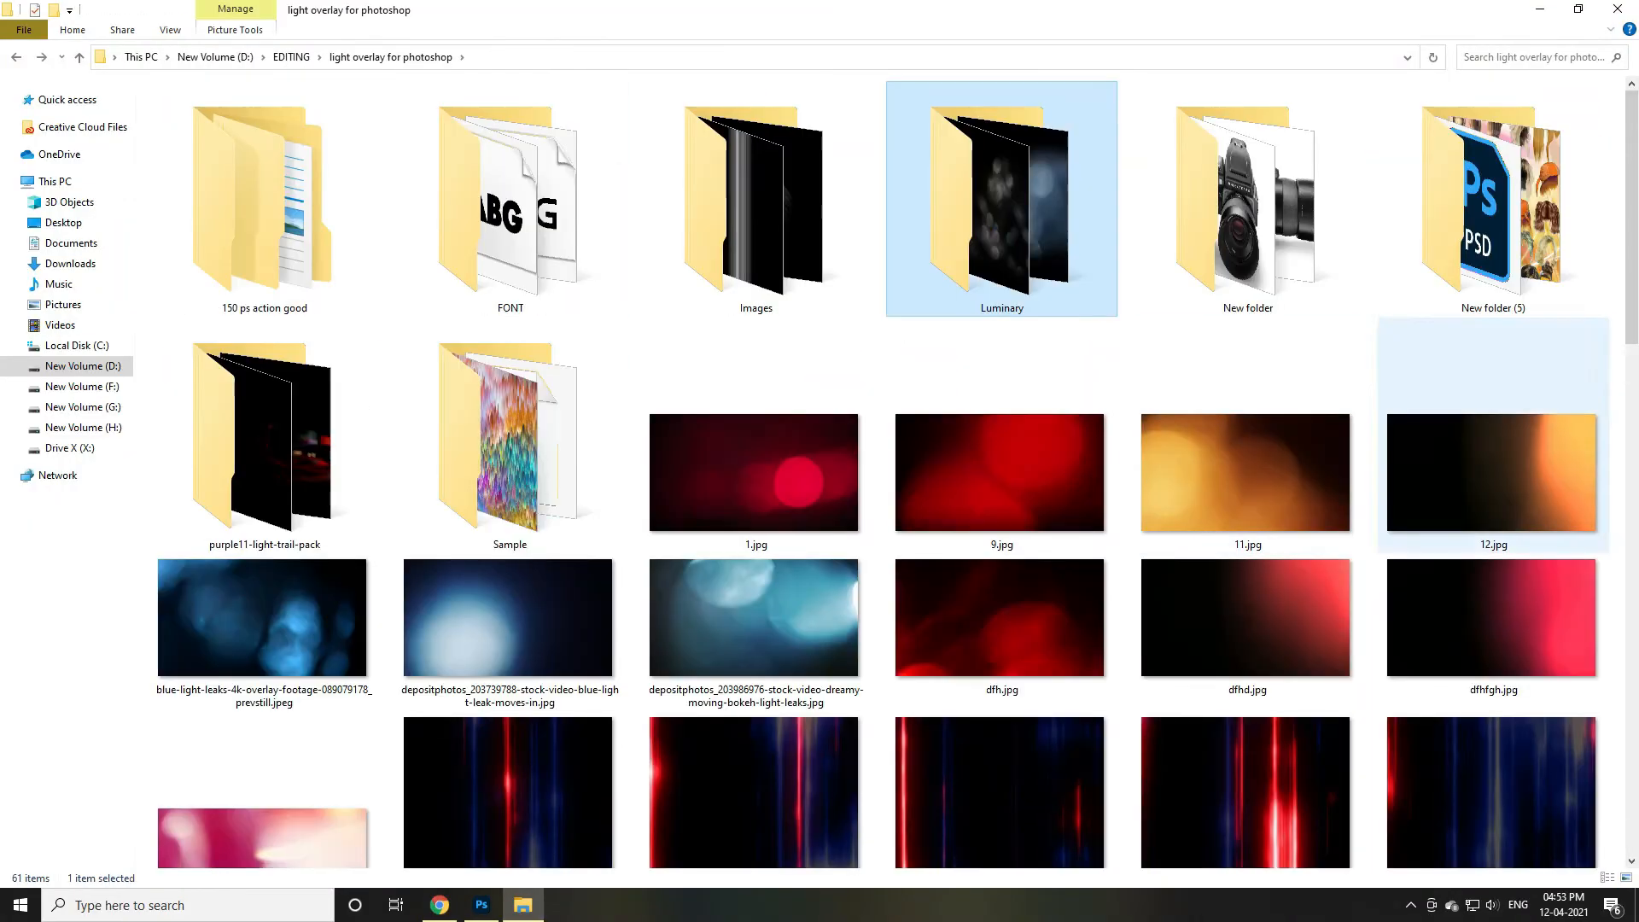
{"action": "scroll", "coordinate": [1457, 325], "scroll_direction": "down", "scroll_amount": 15}
{"action": "scroll", "coordinate": [1456, 324], "scroll_direction": "up", "scroll_amount": 15}
{"action": "double_click", "coordinate": [264, 440]}
{"action": "scroll", "coordinate": [1149, 466], "scroll_direction": "down", "scroll_amount": 20}
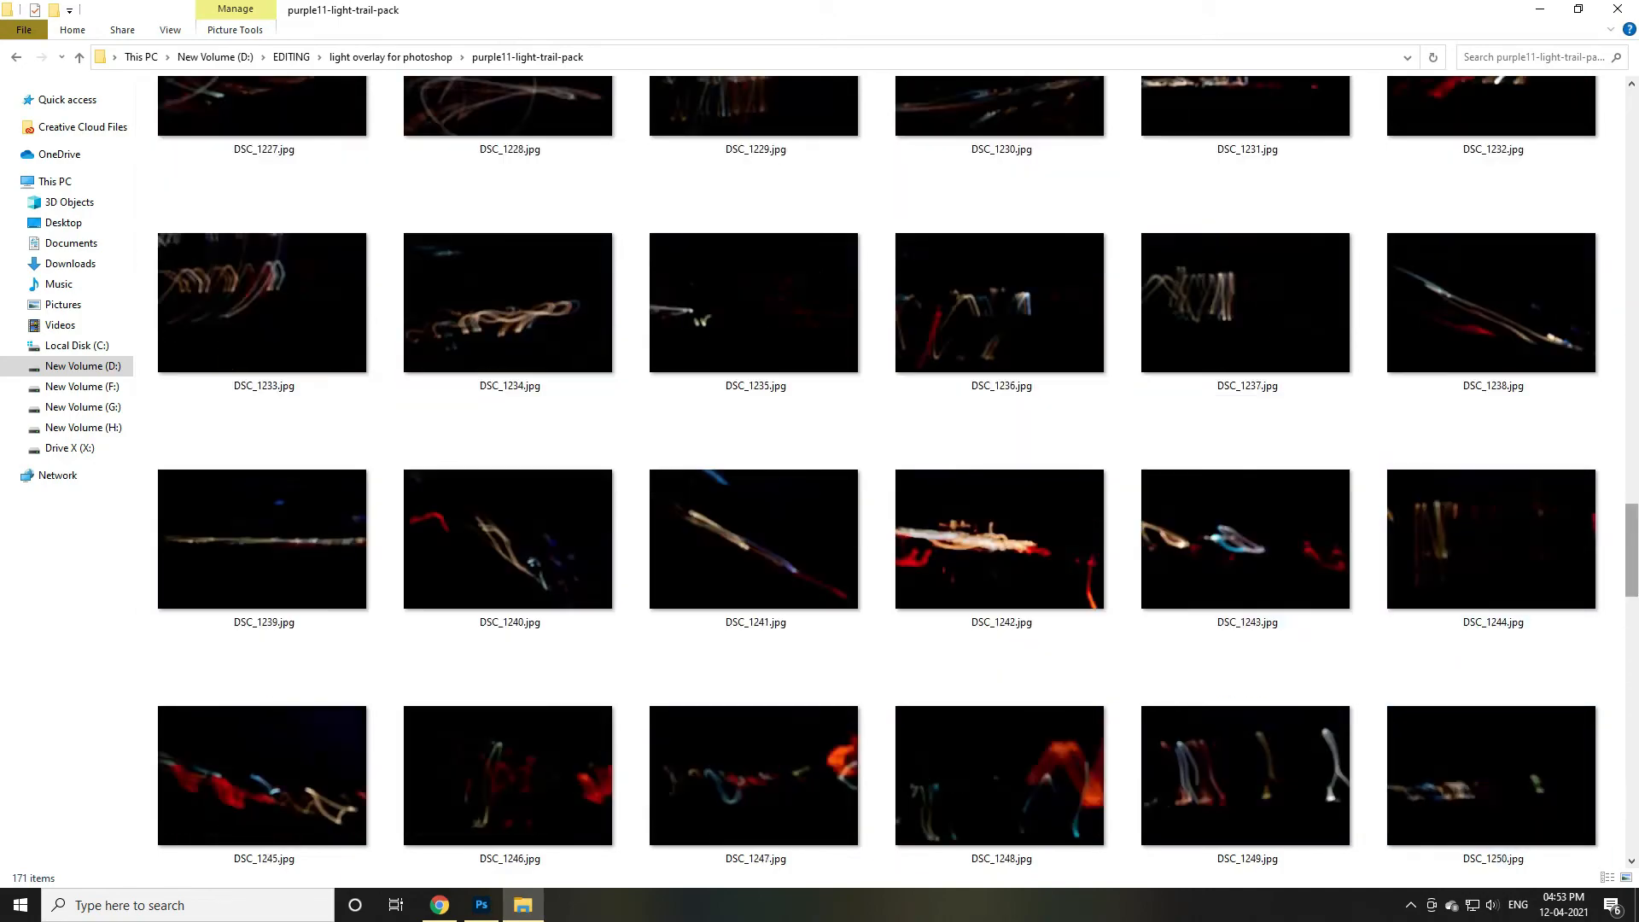
{"action": "left_click_drag", "start_coordinate": [1632, 551], "coordinate": [1631, 649]}
Place Light-Rays-08.jpg from the Images folder onto the image and set its blend mode to Screen
{"action": "key", "text": "alt+Left"}
{"action": "double_click", "coordinate": [755, 205]}
{"action": "left_click_drag", "start_coordinate": [1632, 295], "coordinate": [1632, 570]}
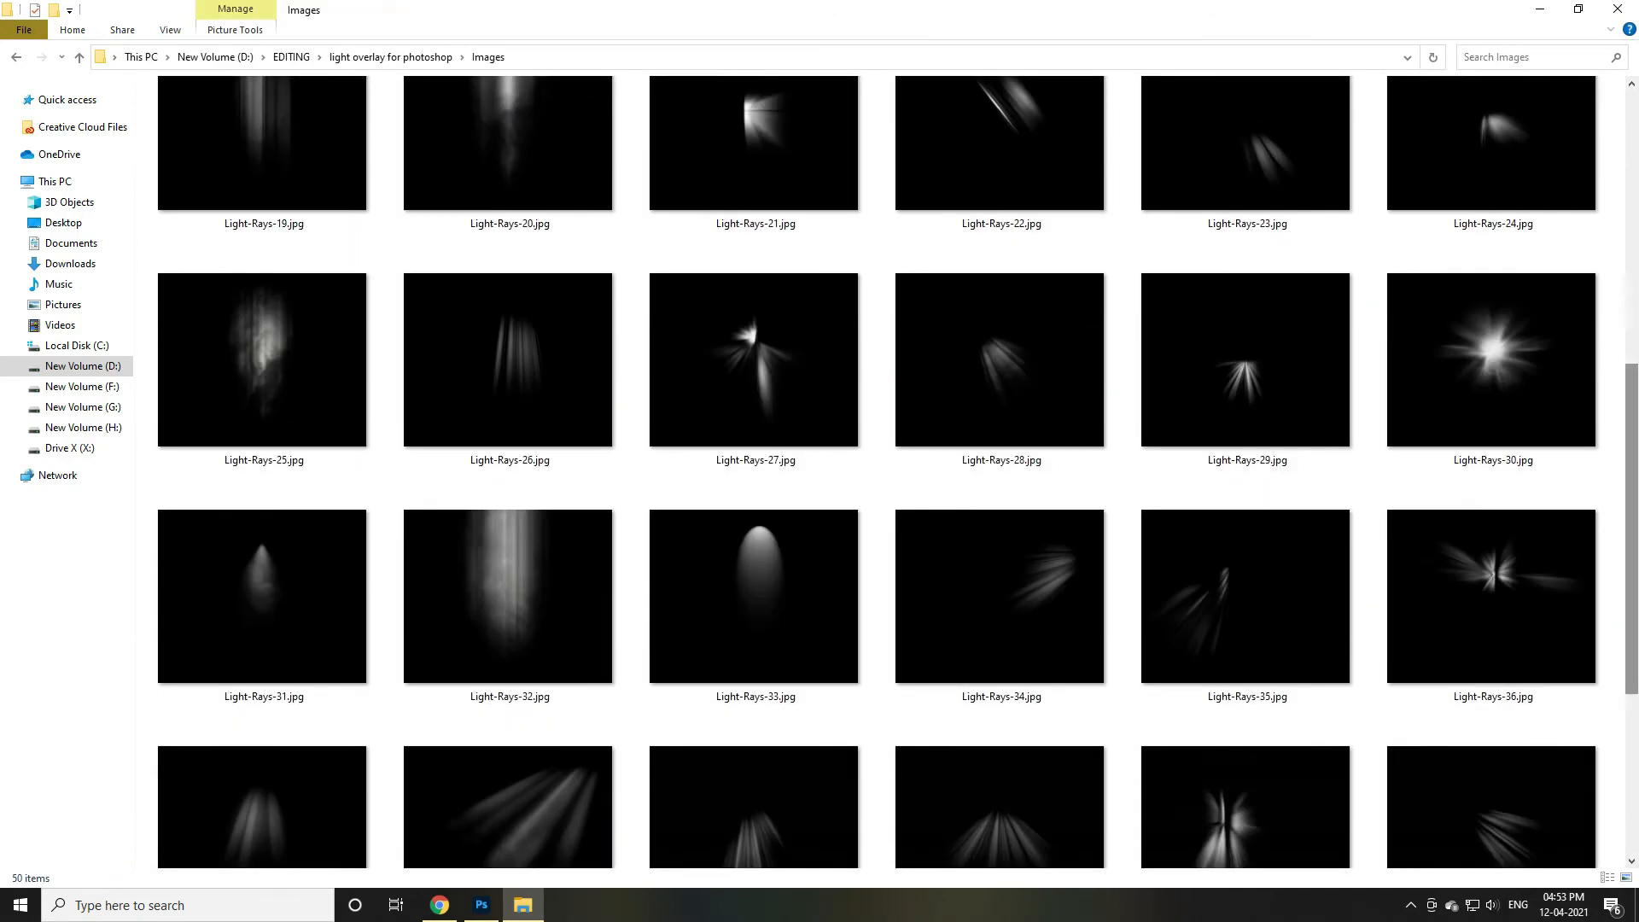
{"action": "scroll", "coordinate": [1469, 546], "scroll_direction": "down", "scroll_amount": 6}
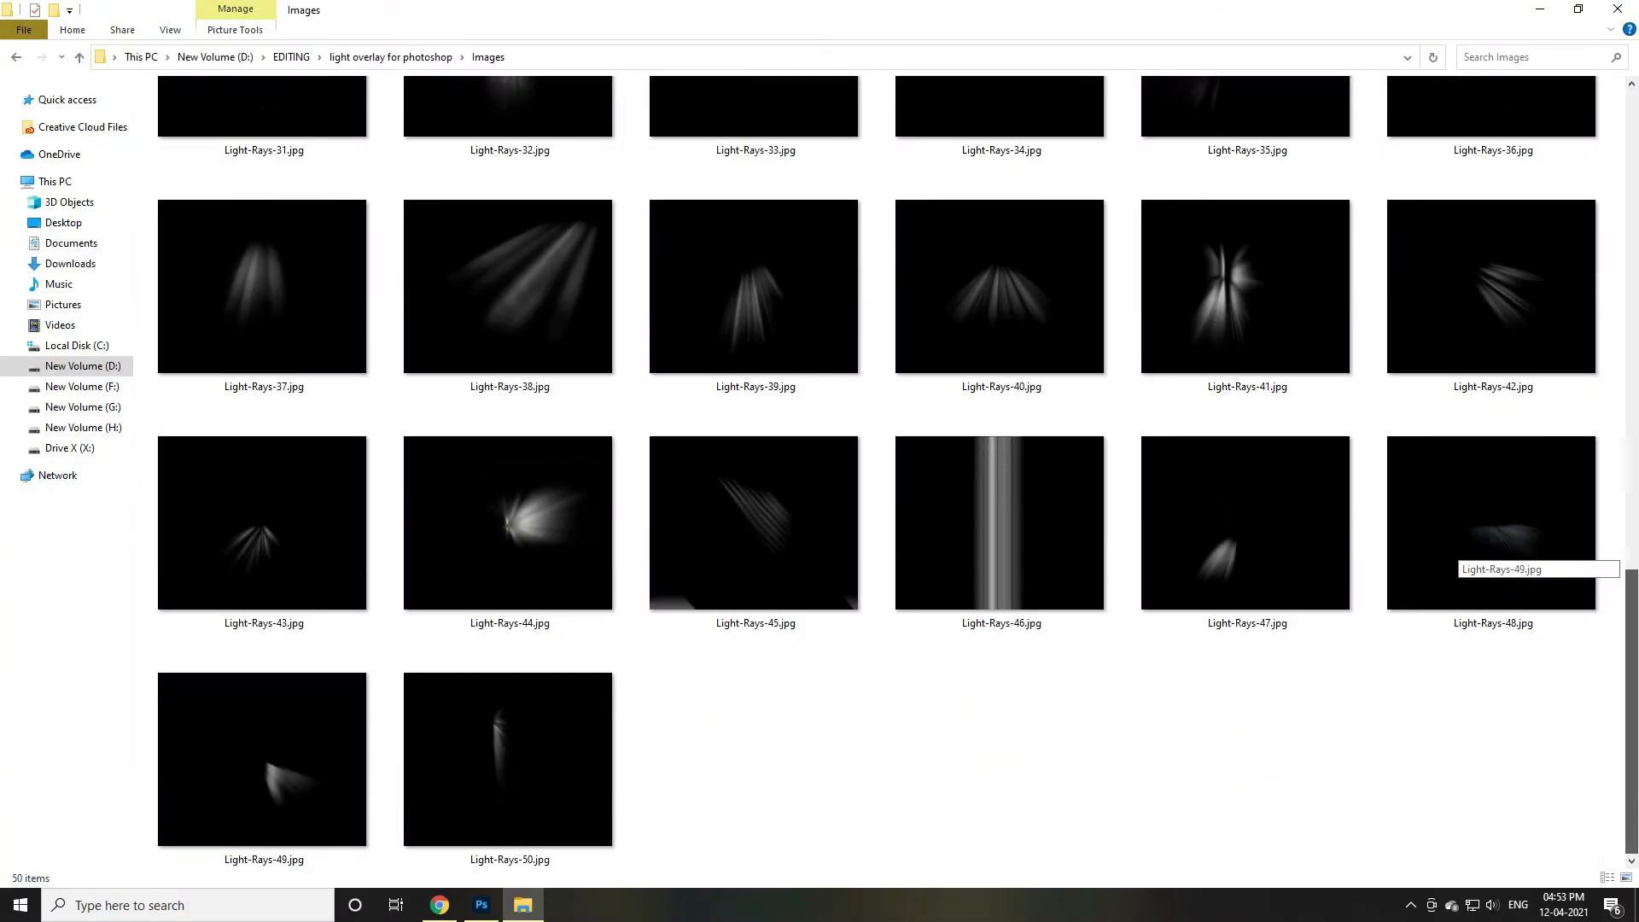
{"action": "scroll", "coordinate": [1457, 555], "scroll_direction": "up", "scroll_amount": 10}
{"action": "left_click_drag", "start_coordinate": [508, 384], "coordinate": [820, 478]}
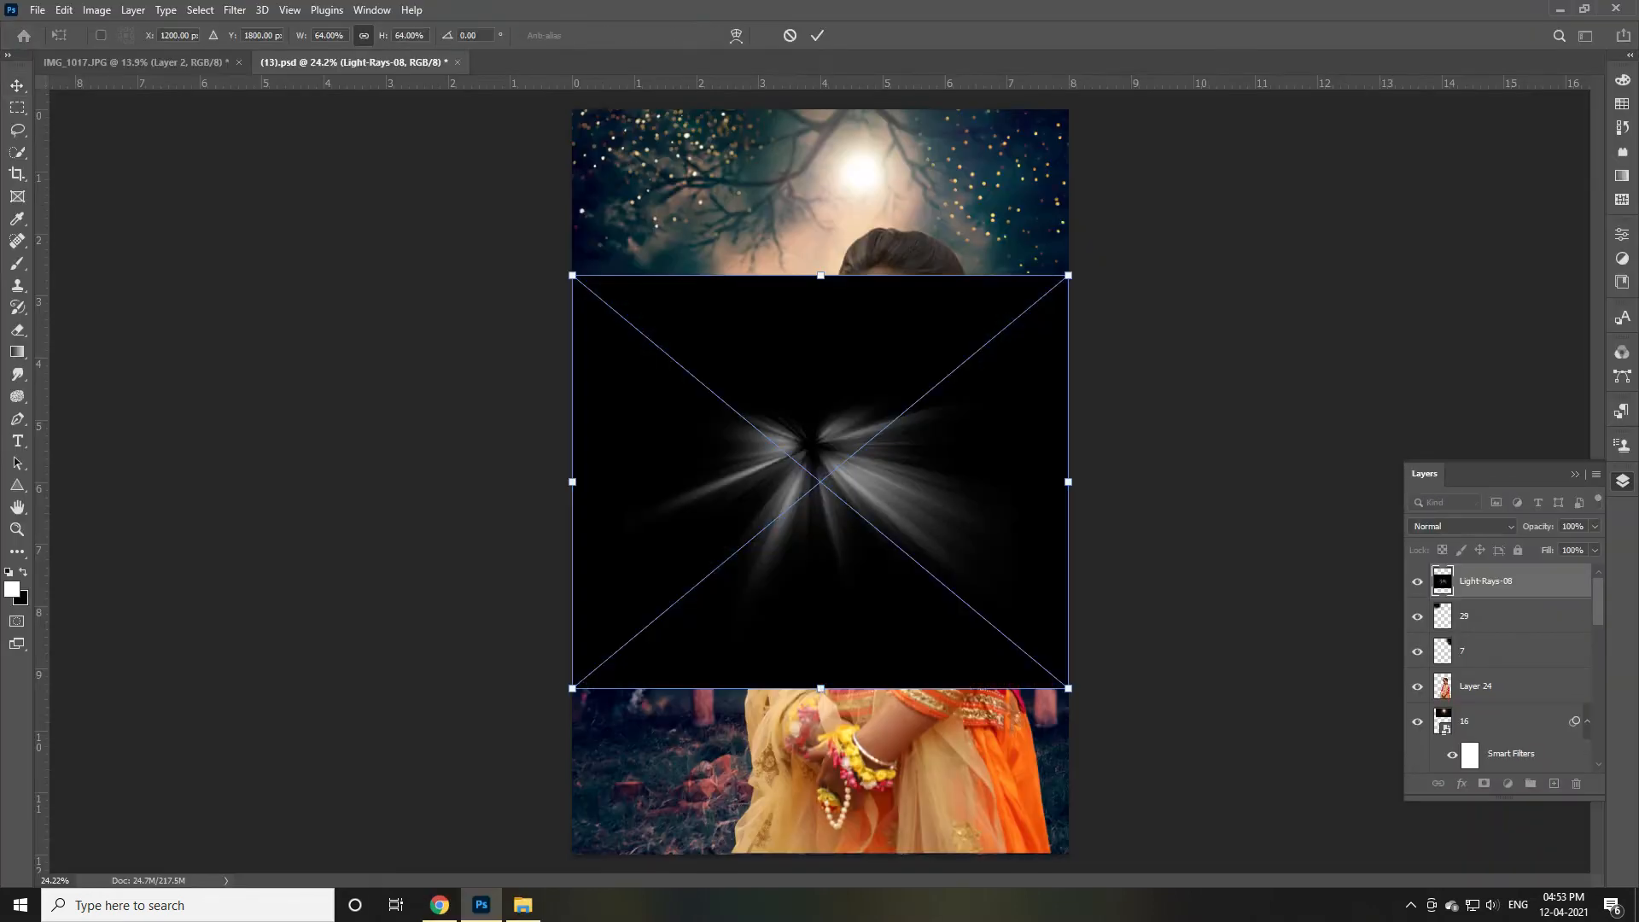
{"action": "left_click", "coordinate": [1463, 527]}
{"action": "left_click", "coordinate": [1452, 598]}
Enlarge the light rays so they radiate from the sun, and move Layer 24 with the girl above them
{"action": "left_click_drag", "start_coordinate": [1068, 275], "coordinate": [1198, 170]}
{"action": "left_click_drag", "start_coordinate": [871, 401], "coordinate": [849, 181]}
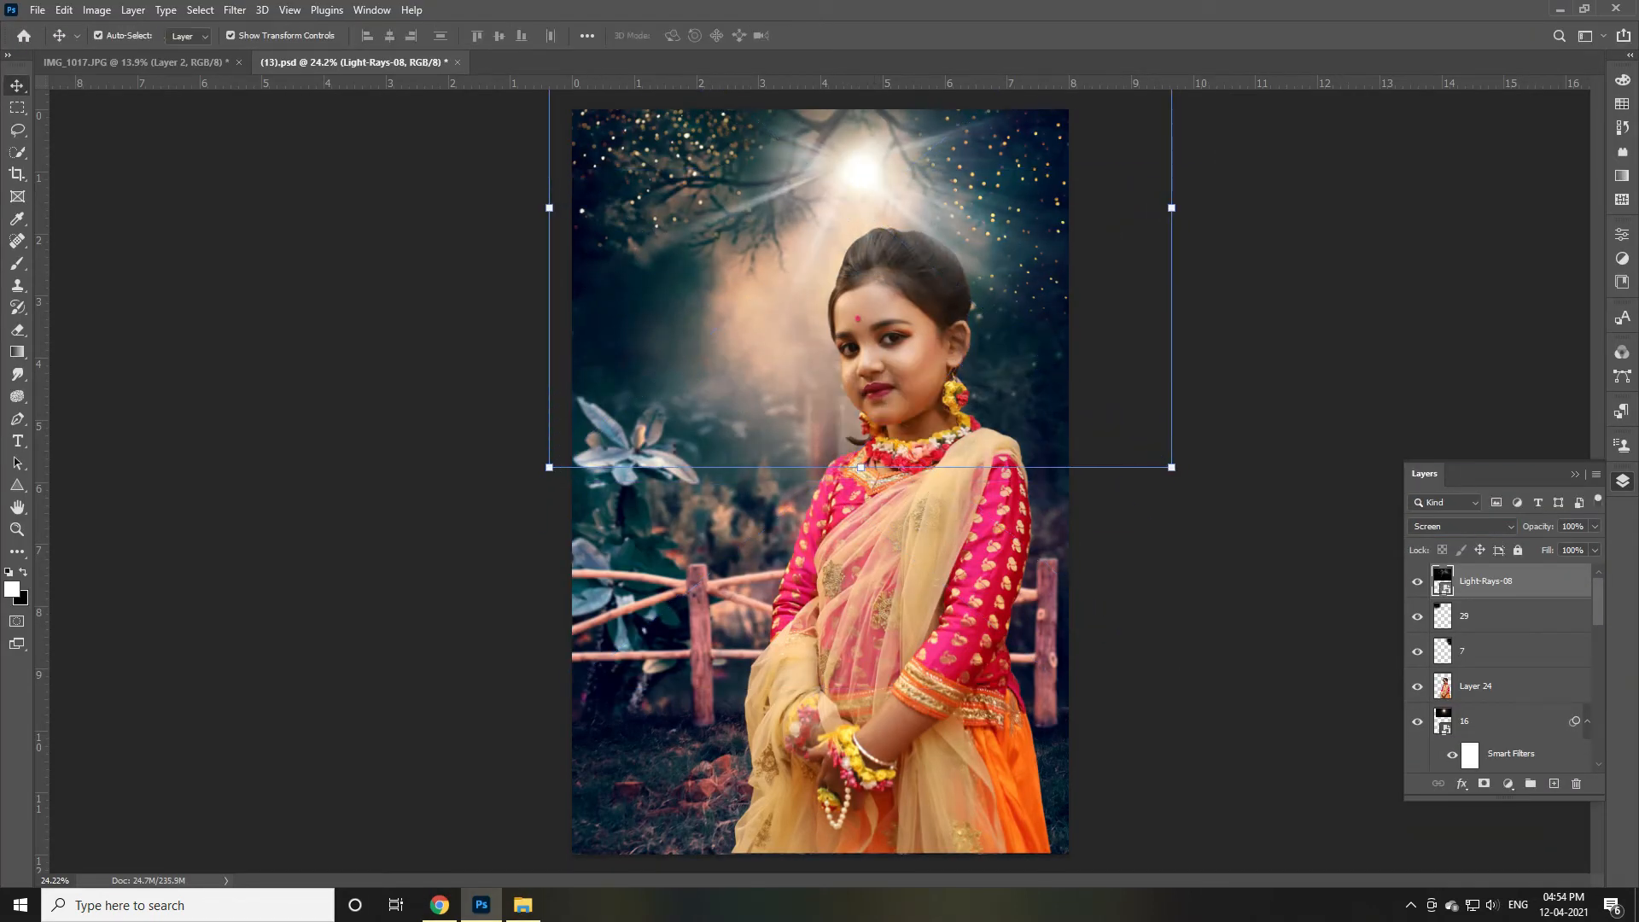
{"action": "left_click_drag", "start_coordinate": [1490, 686], "coordinate": [1490, 568]}
{"action": "left_click", "coordinate": [1490, 616]}
{"action": "left_click_drag", "start_coordinate": [1173, 468], "coordinate": [1269, 540]}
{"action": "left_click_drag", "start_coordinate": [1219, 461], "coordinate": [1190, 441]}
Colorize the light rays blue with Hue/Saturation, using hue 193 and saturation 45
{"action": "left_click_drag", "start_coordinate": [942, 170], "coordinate": [406, 182]}
{"action": "key", "text": "ctrl+u"}
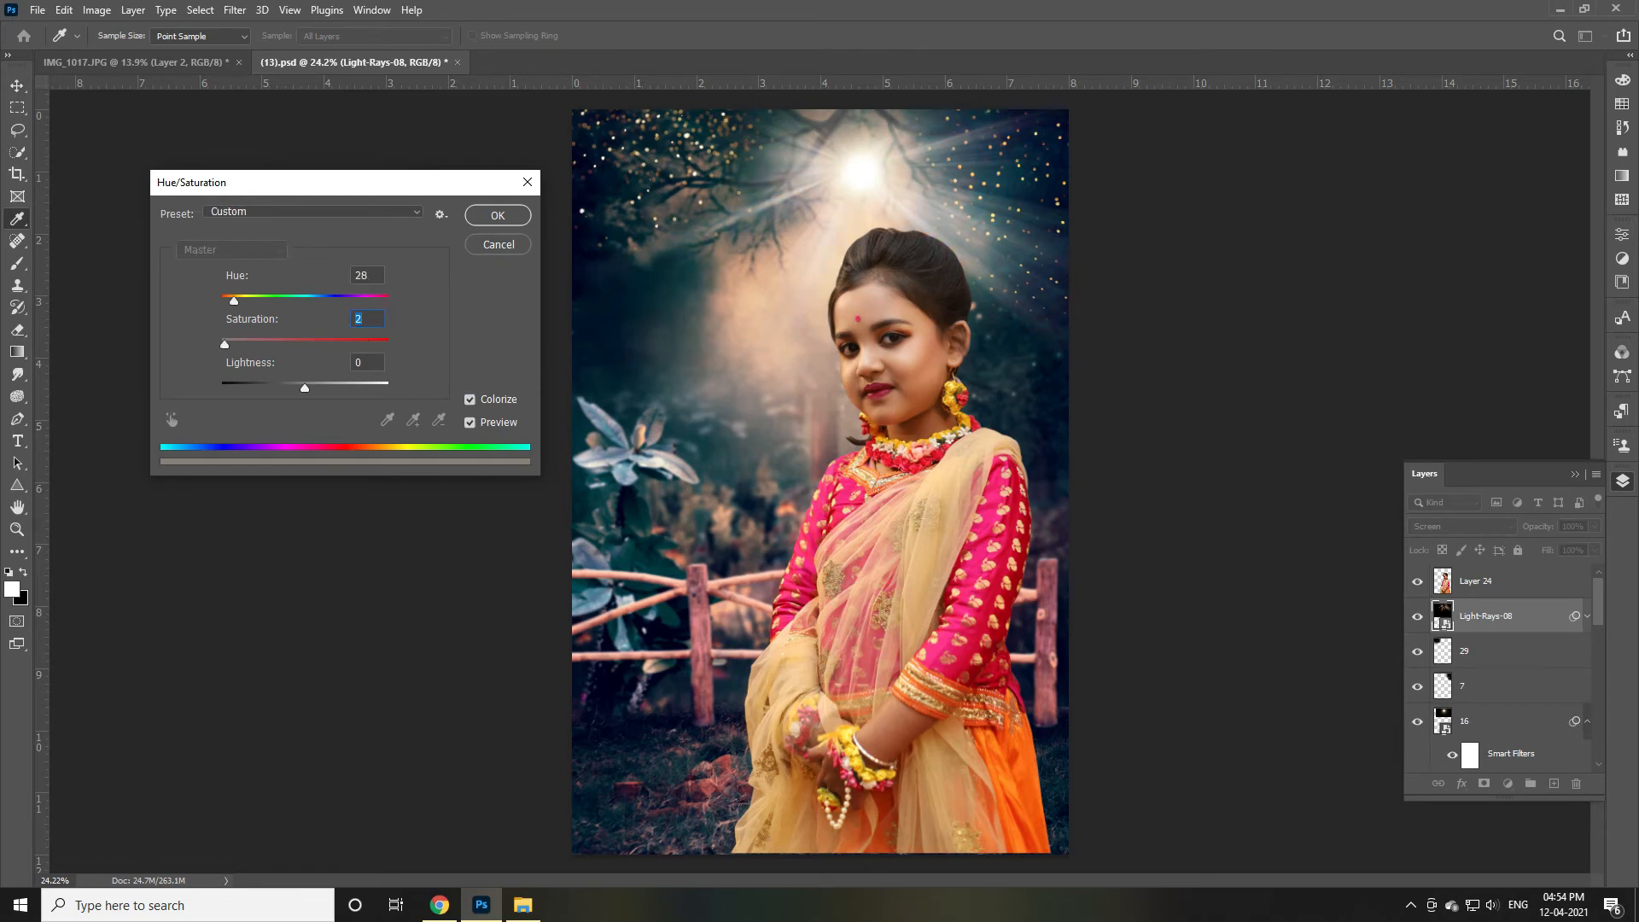
{"action": "left_click_drag", "start_coordinate": [238, 301], "coordinate": [259, 302]}
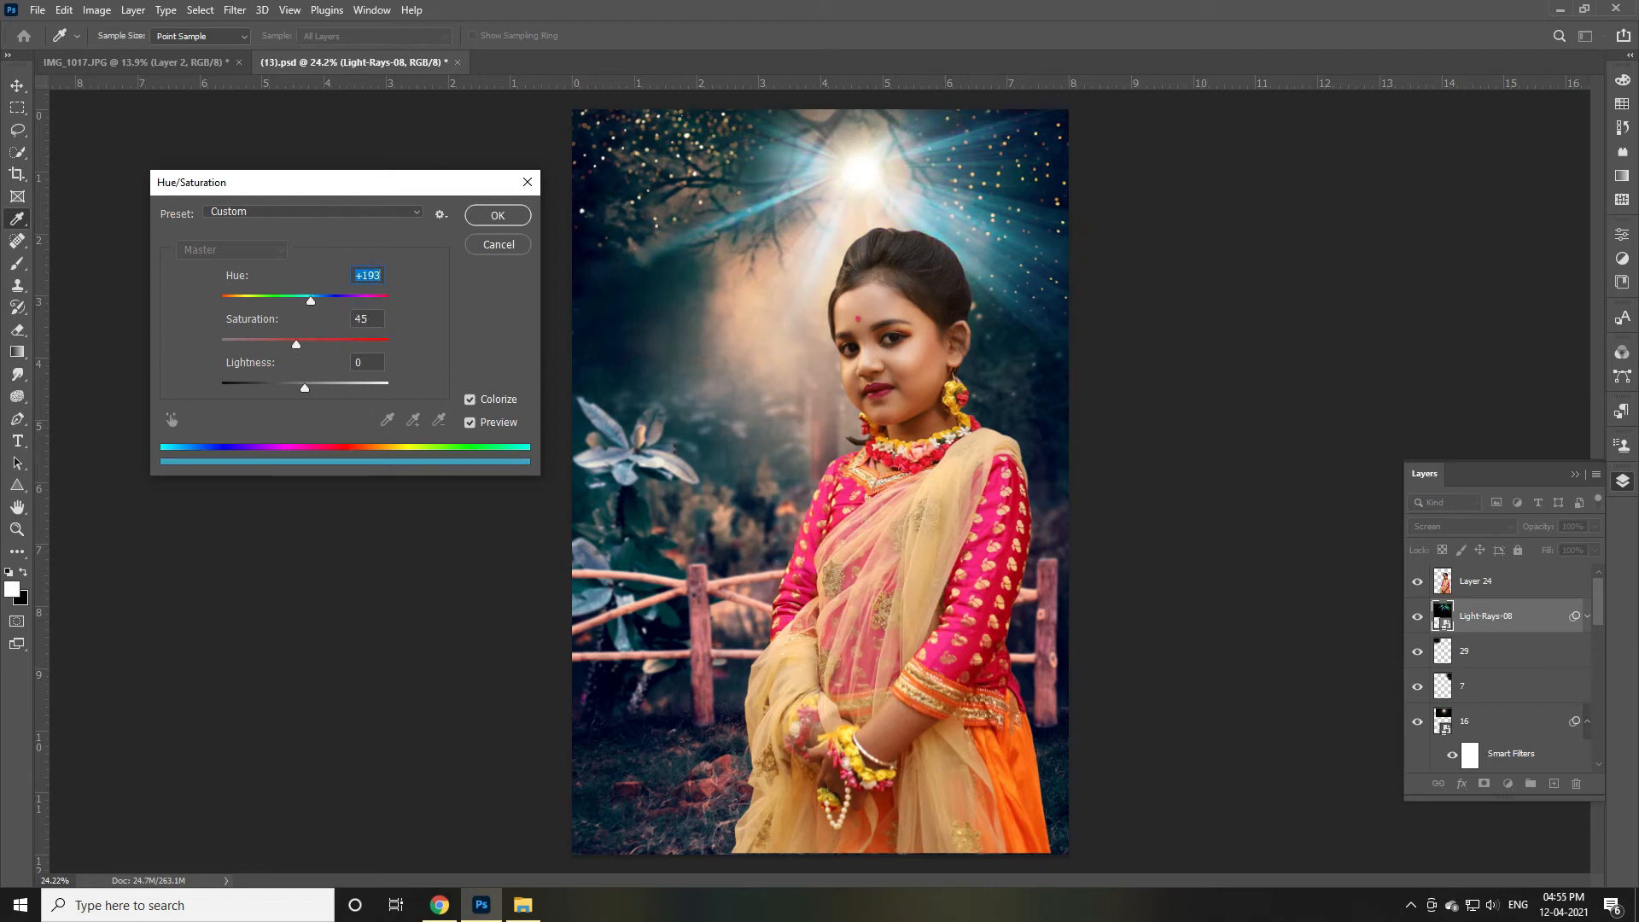
{"action": "key", "text": "Return"}
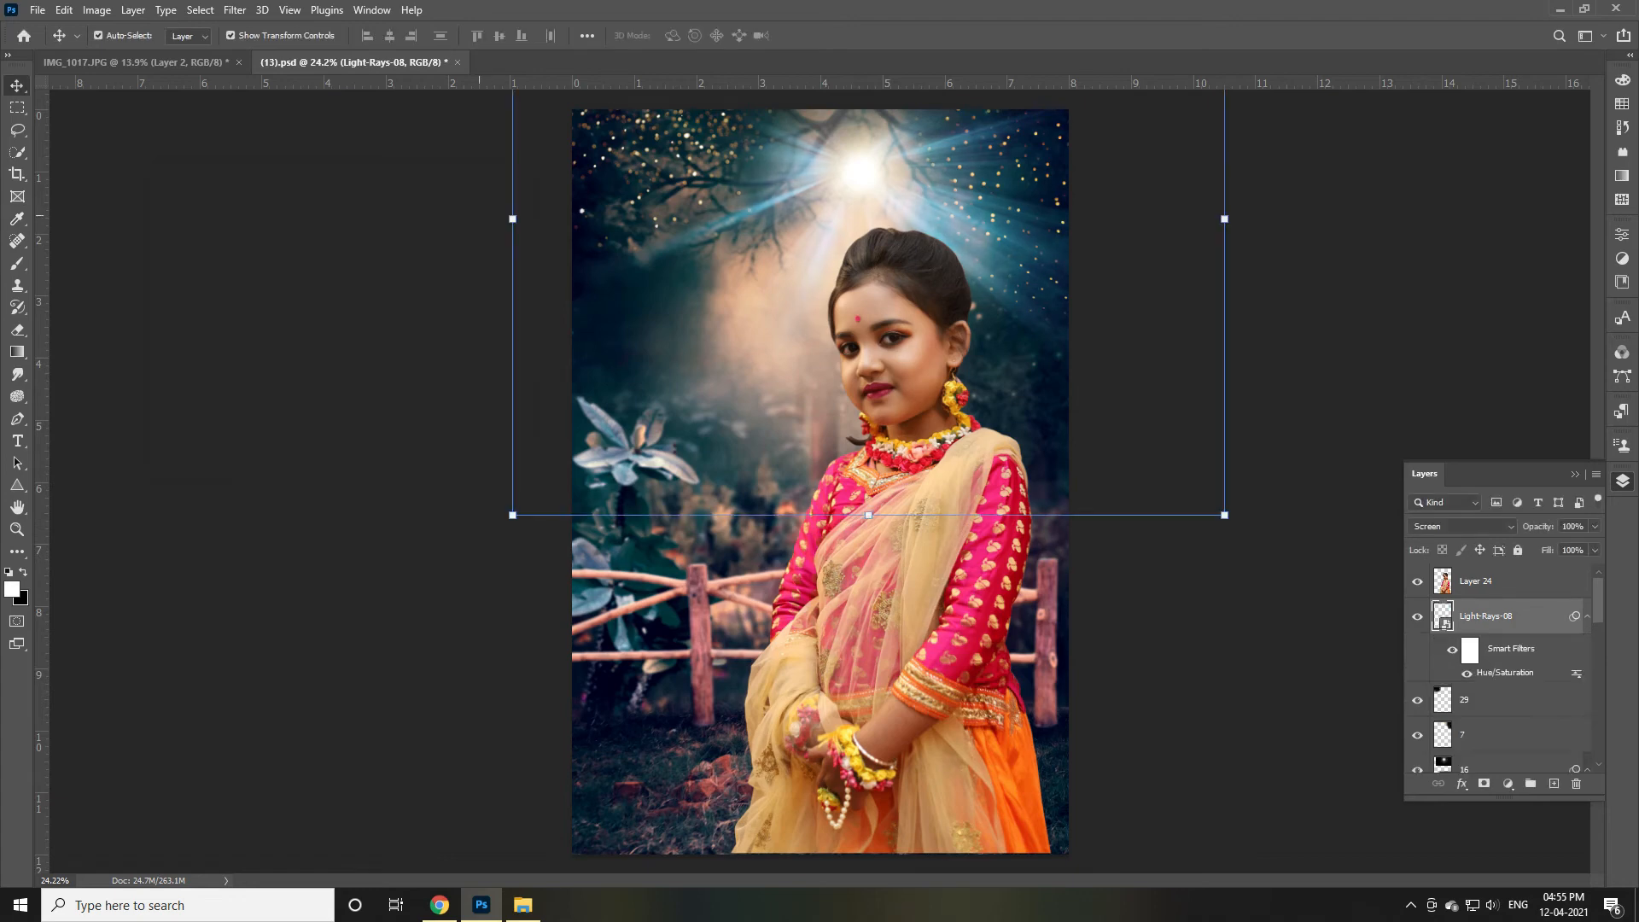
Soften the light rays with a Gaussian Blur of 29.1 pixels
{"action": "left_click", "coordinate": [235, 9]}
{"action": "mouse_move", "coordinate": [282, 219]}
{"action": "left_click", "coordinate": [482, 298]}
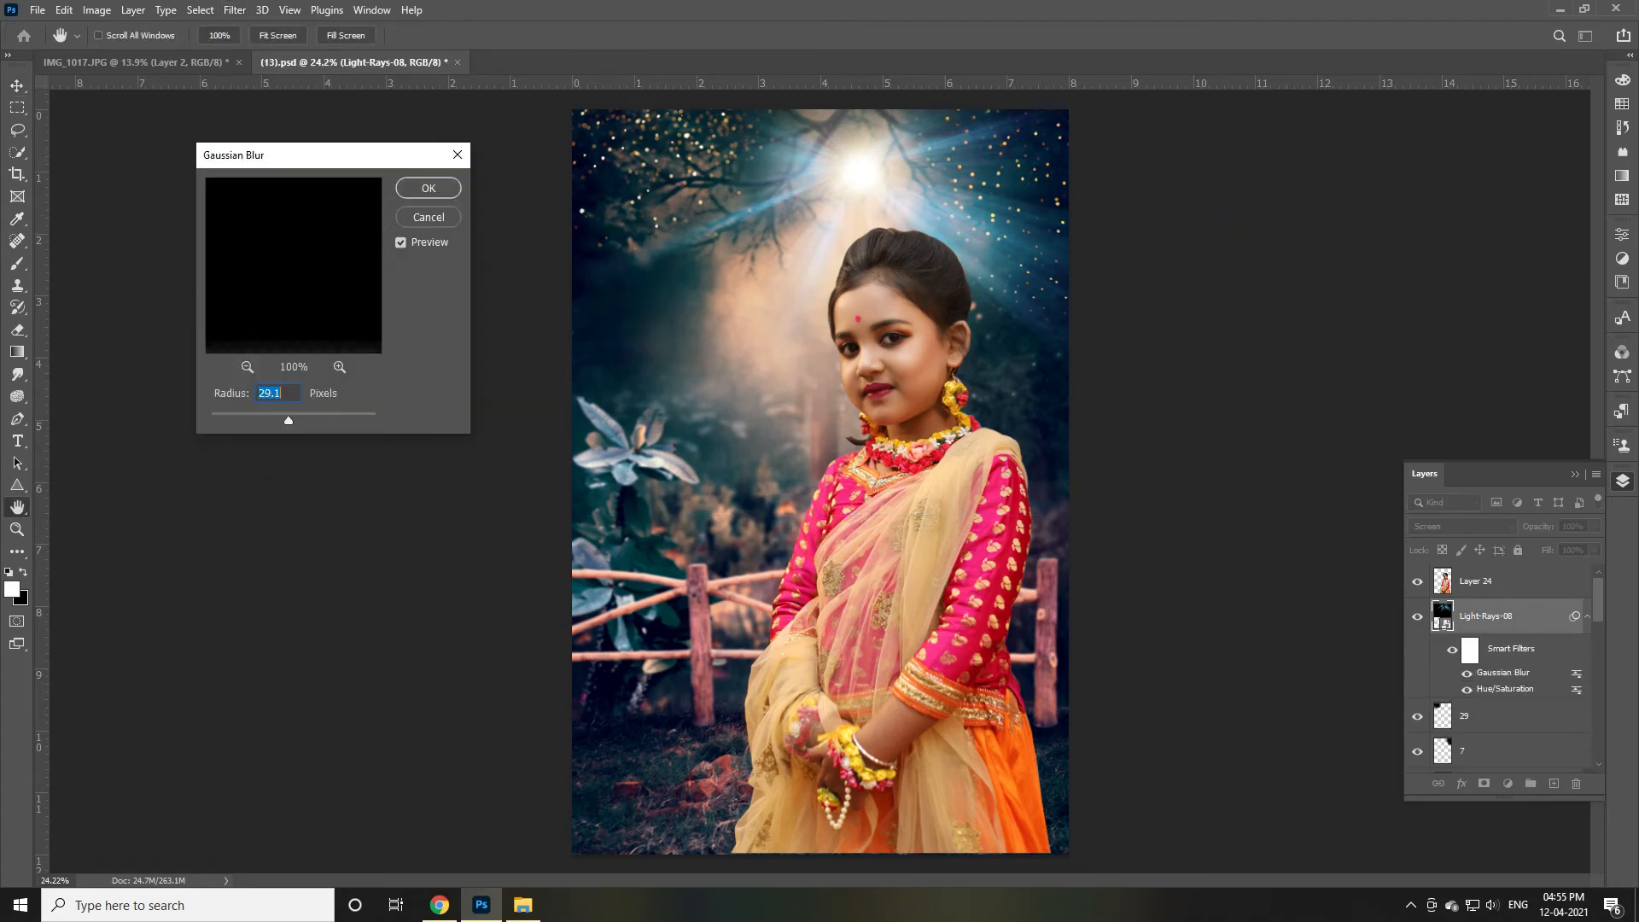
{"action": "key", "text": "Return"}
Scale the light rays down to about 87% and realign their centre with the sun
{"action": "key", "text": "v"}
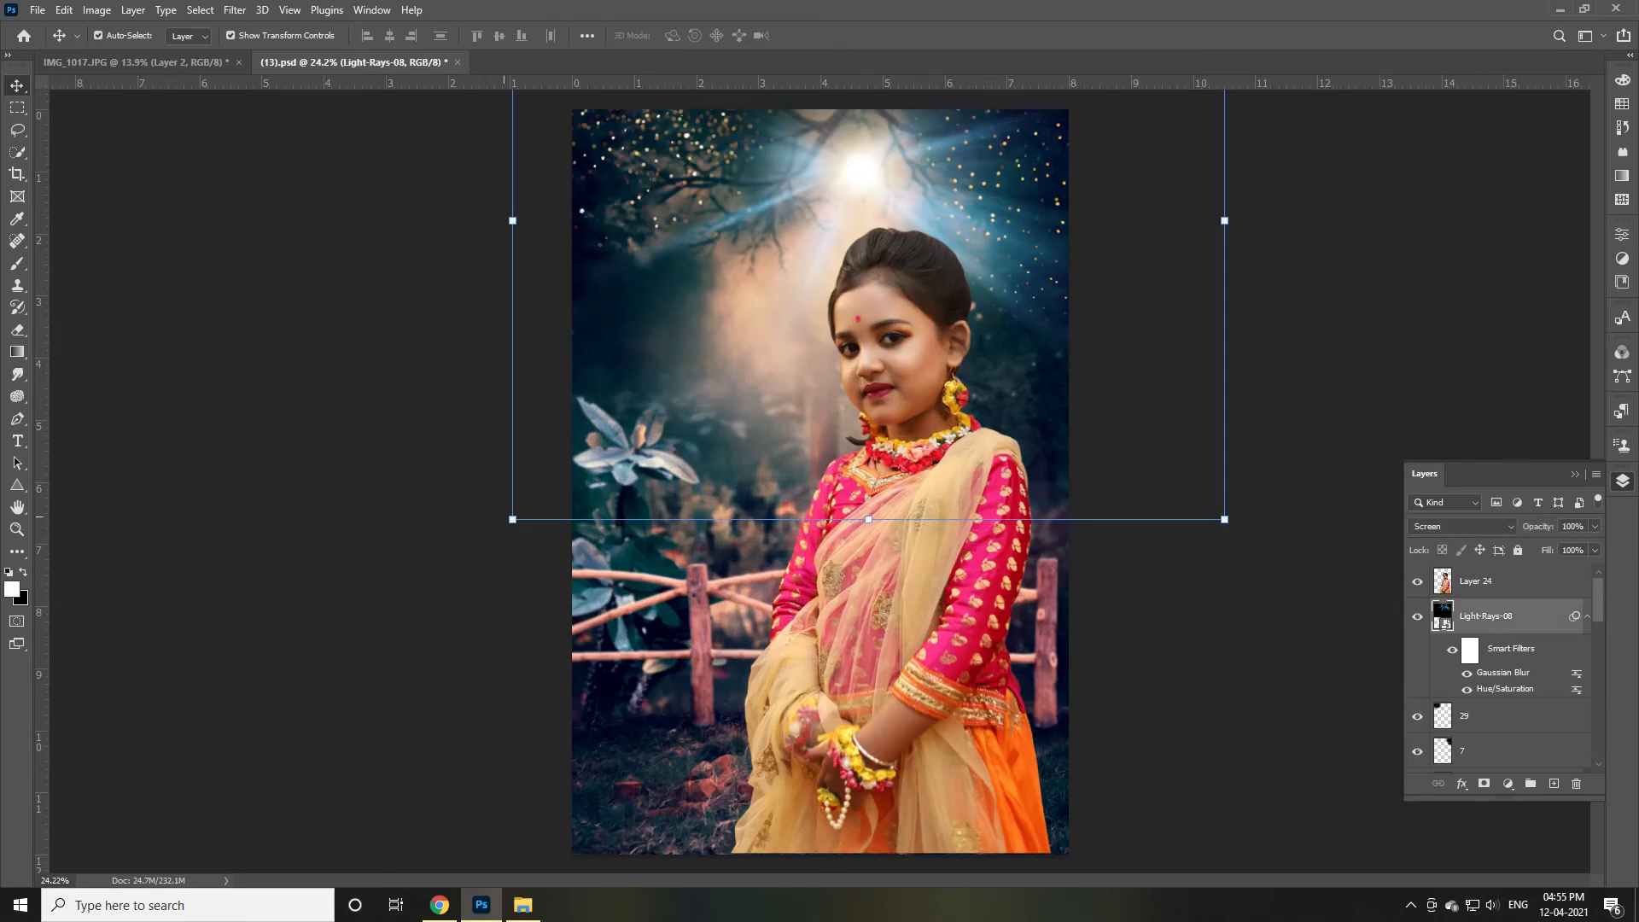
{"action": "key", "text": "Return"}
{"action": "left_click_drag", "start_coordinate": [512, 519], "coordinate": [548, 485]}
{"action": "left_click_drag", "start_coordinate": [887, 164], "coordinate": [874, 179]}
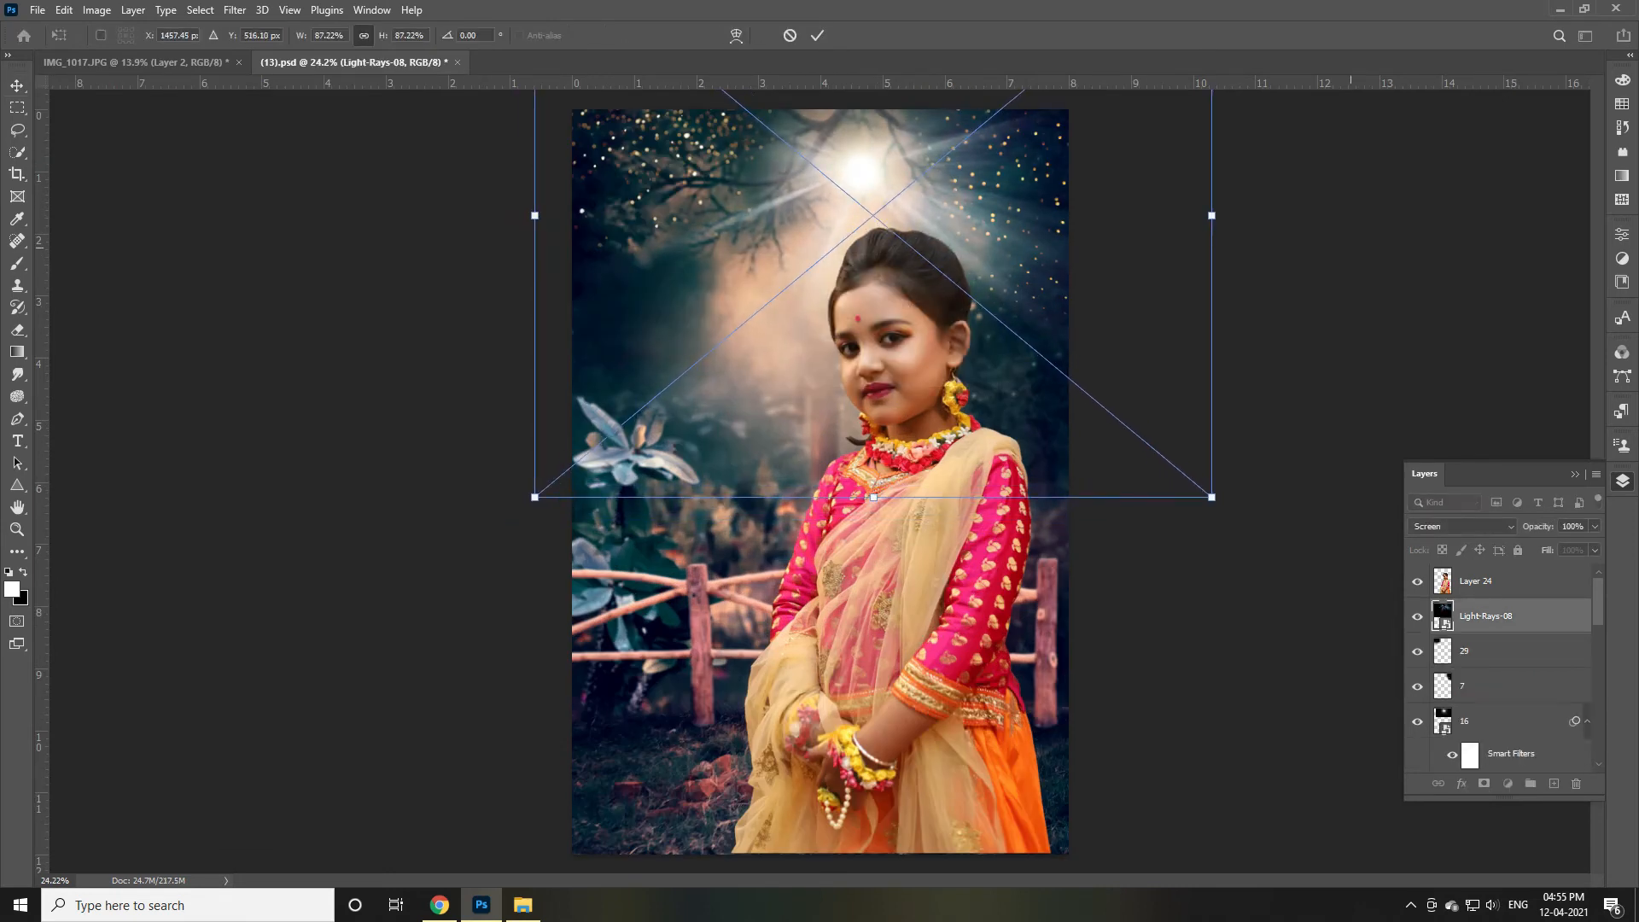
{"action": "left_click", "coordinate": [1266, 577]}
{"action": "scroll", "coordinate": [1265, 578], "scroll_direction": "down", "scroll_amount": 1}
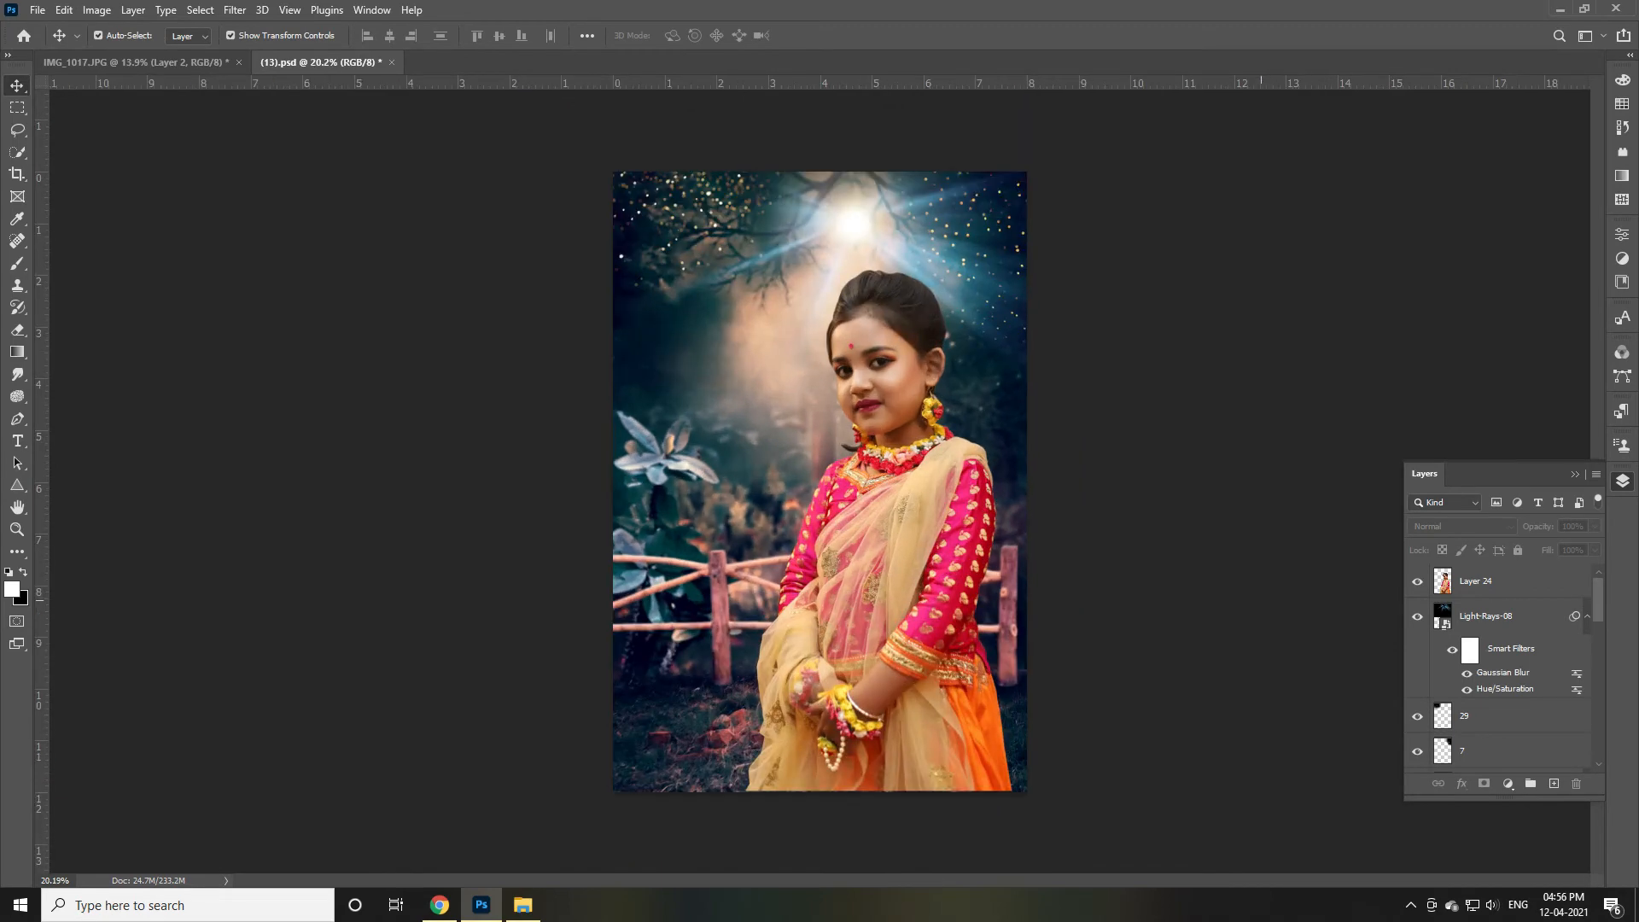
Adjust the Levels of Layer 24 to input values 12, 0.84 and 243, and toggle its visibility to check the girl
{"action": "scroll", "coordinate": [820, 482], "scroll_direction": "up", "scroll_amount": 1}
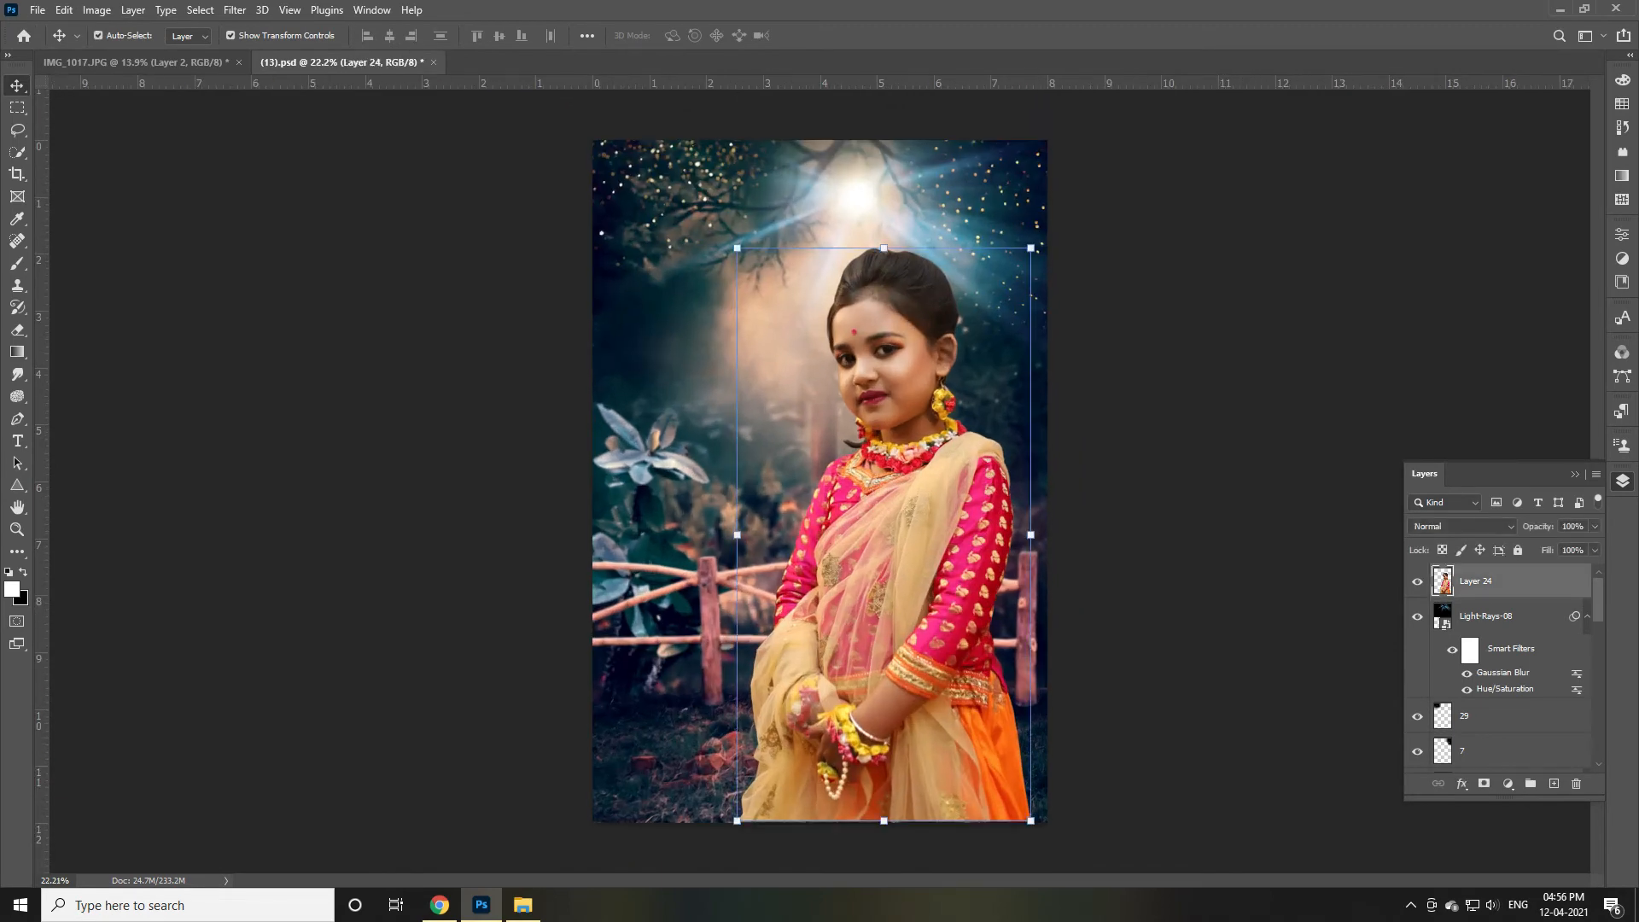
{"action": "key", "text": "ctrl+l"}
{"action": "left_click_drag", "start_coordinate": [199, 386], "coordinate": [201, 386]}
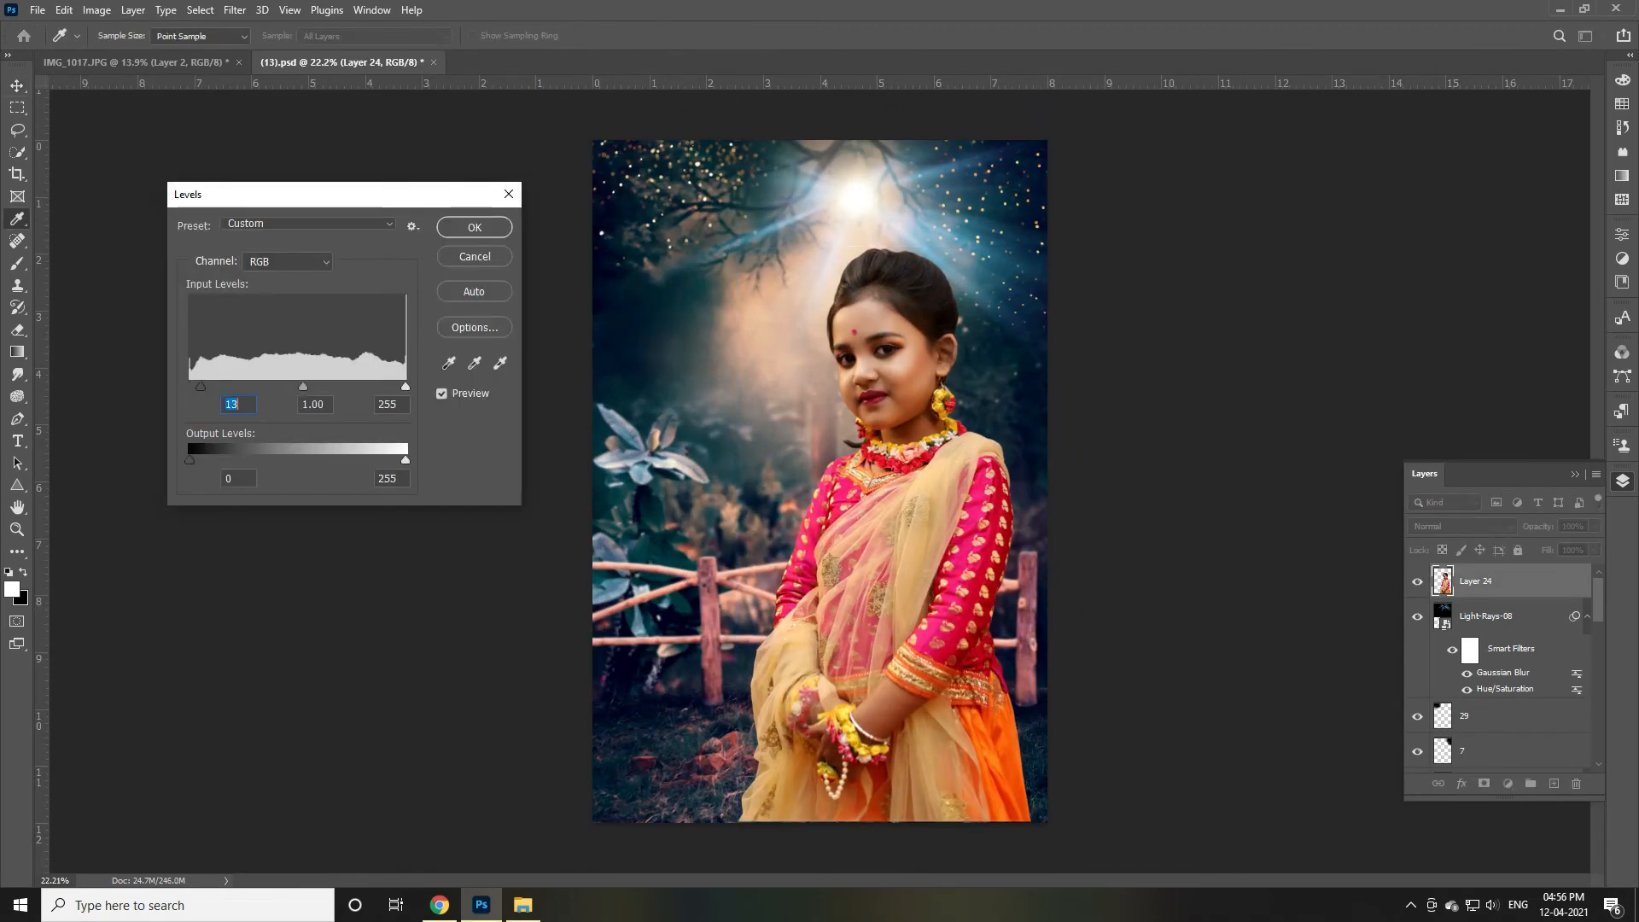
{"action": "left_click_drag", "start_coordinate": [304, 387], "coordinate": [316, 387]}
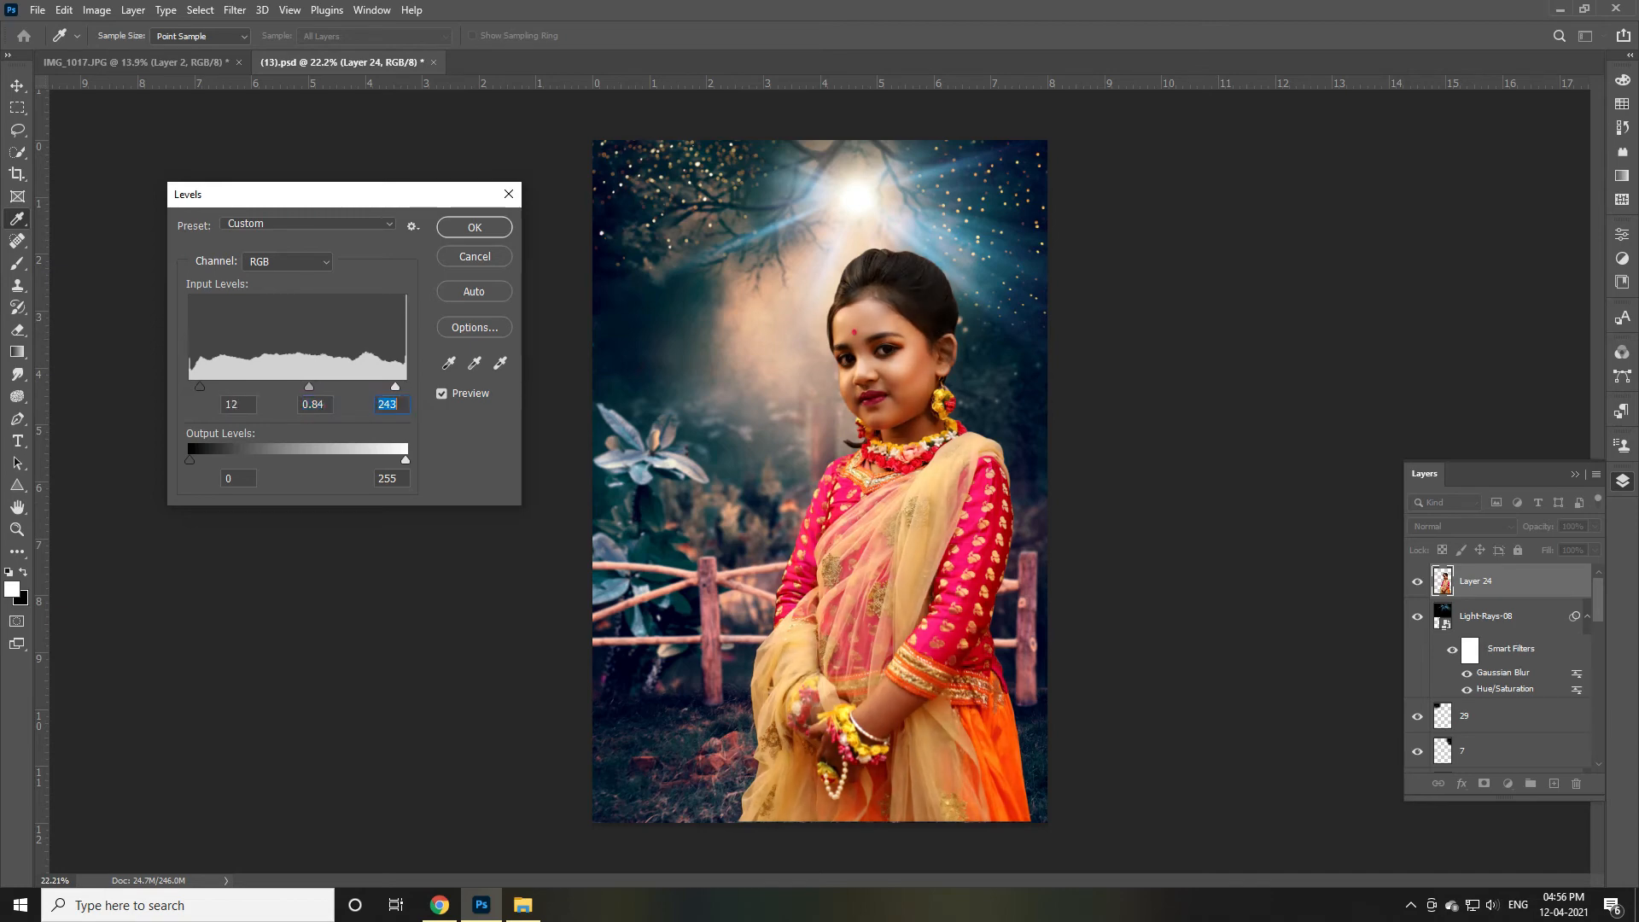
{"action": "key", "text": "Return"}
{"action": "left_click", "coordinate": [1417, 582]}
{"action": "left_click", "coordinate": [1417, 582]}
{"action": "left_click", "coordinate": [1248, 712]}
{"action": "scroll", "coordinate": [1247, 712], "scroll_direction": "down", "scroll_amount": 1}
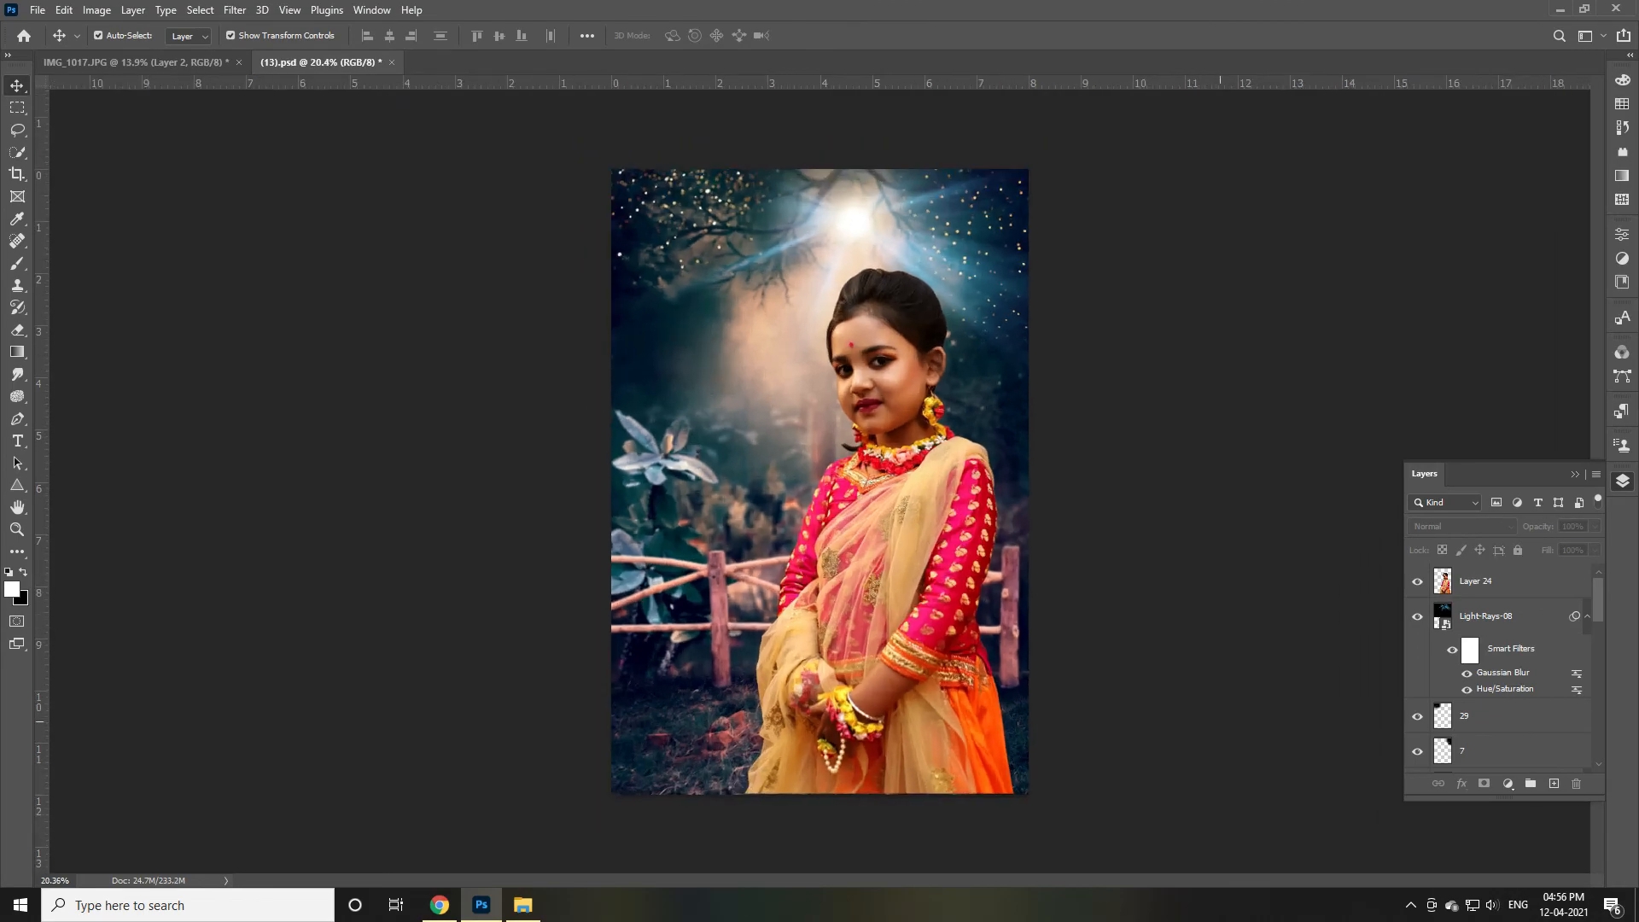
{"action": "scroll", "coordinate": [1248, 712], "scroll_direction": "up", "scroll_amount": 1}
Look through the Light Leaks Pack v2, light overlay and PHOTOSHOP DOCUMENT folders in EDITING for another overlay
{"action": "key", "text": "alt+Tab"}
{"action": "key", "text": "BackSpace"}
{"action": "key", "text": "BackSpace"}
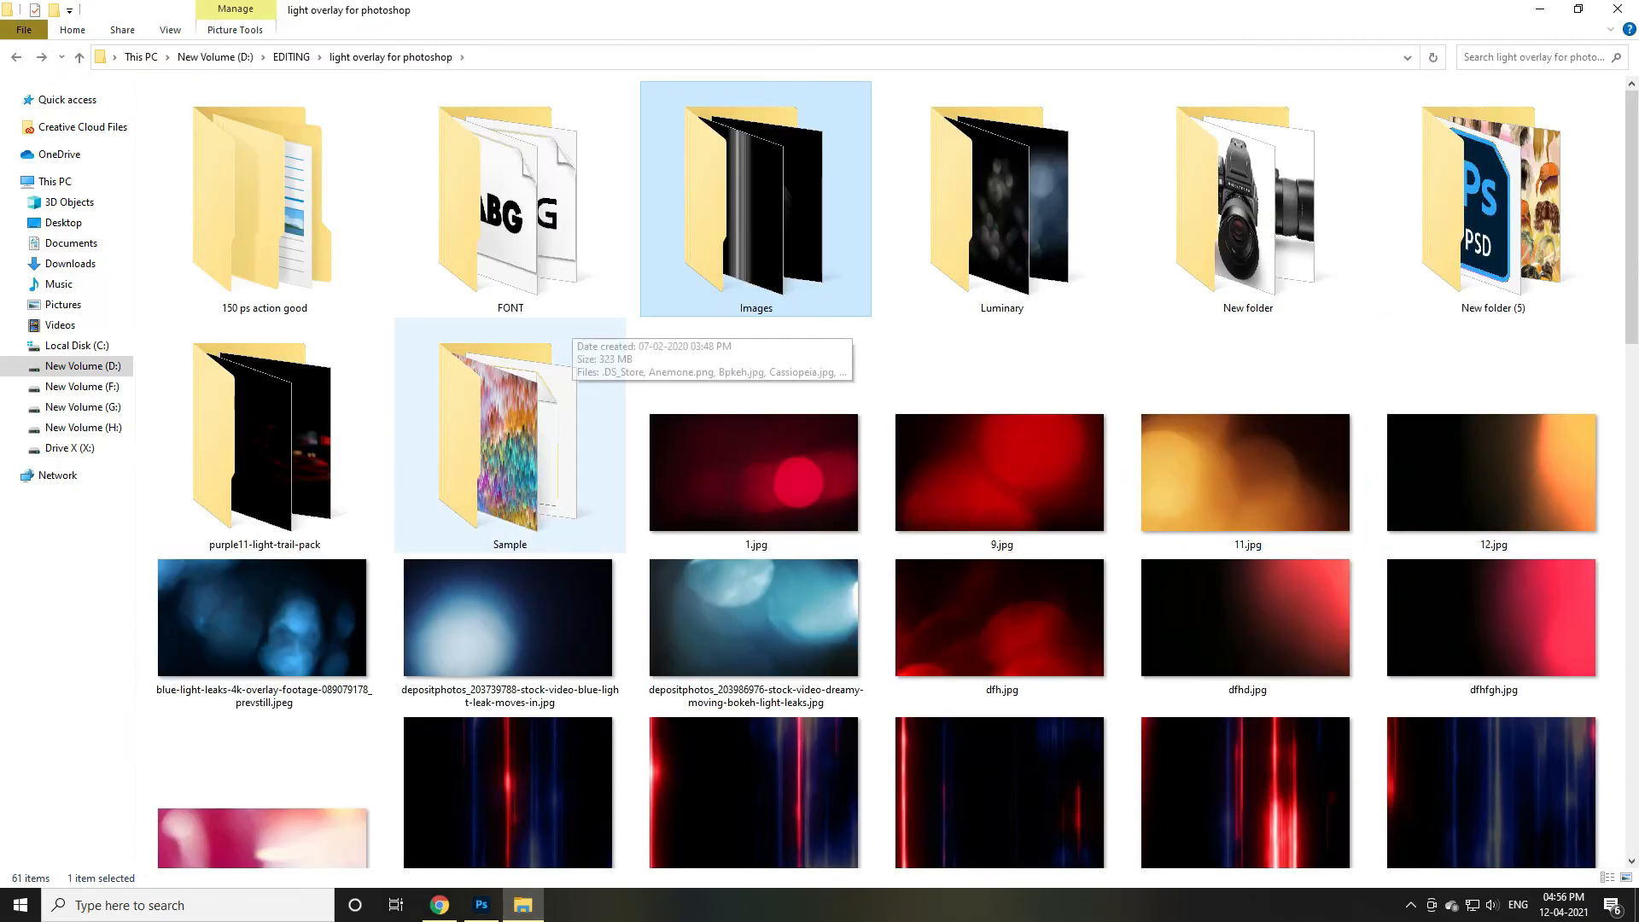
{"action": "mouse_move", "coordinate": [1631, 551]}
{"action": "left_mouse_down"}
{"action": "mouse_move", "coordinate": [1632, 606]}
{"action": "mouse_move", "coordinate": [1632, 561]}
{"action": "left_mouse_up"}
{"action": "double_click", "coordinate": [1208, 514]}
{"action": "key", "text": "BackSpace"}
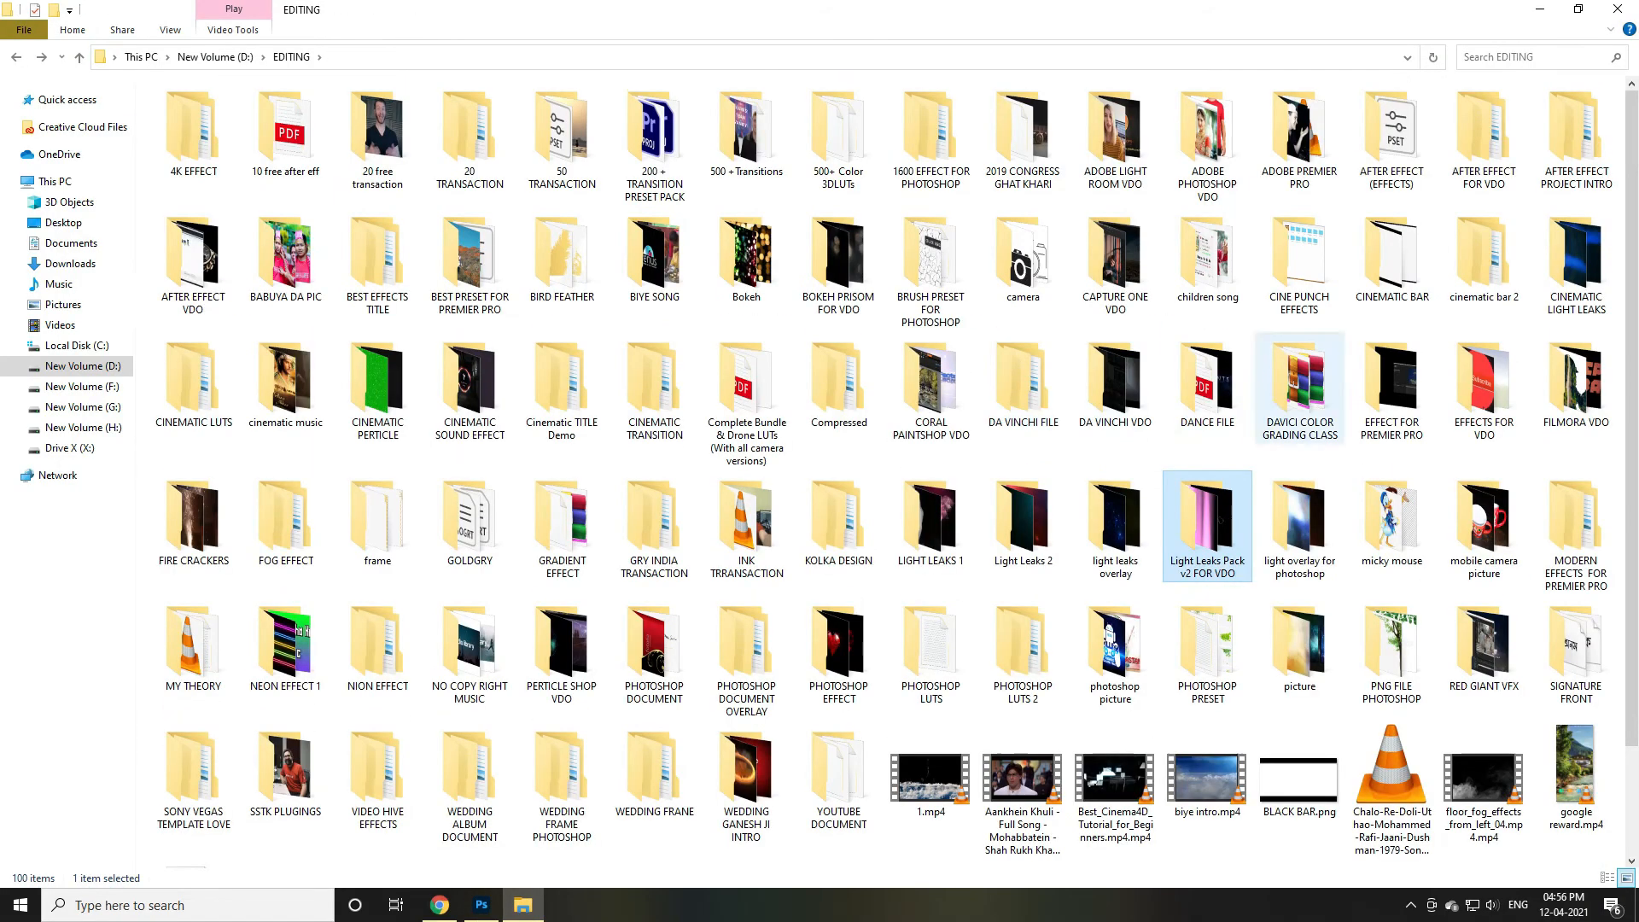
{"action": "double_click", "coordinate": [1300, 525]}
{"action": "key", "text": "BackSpace"}
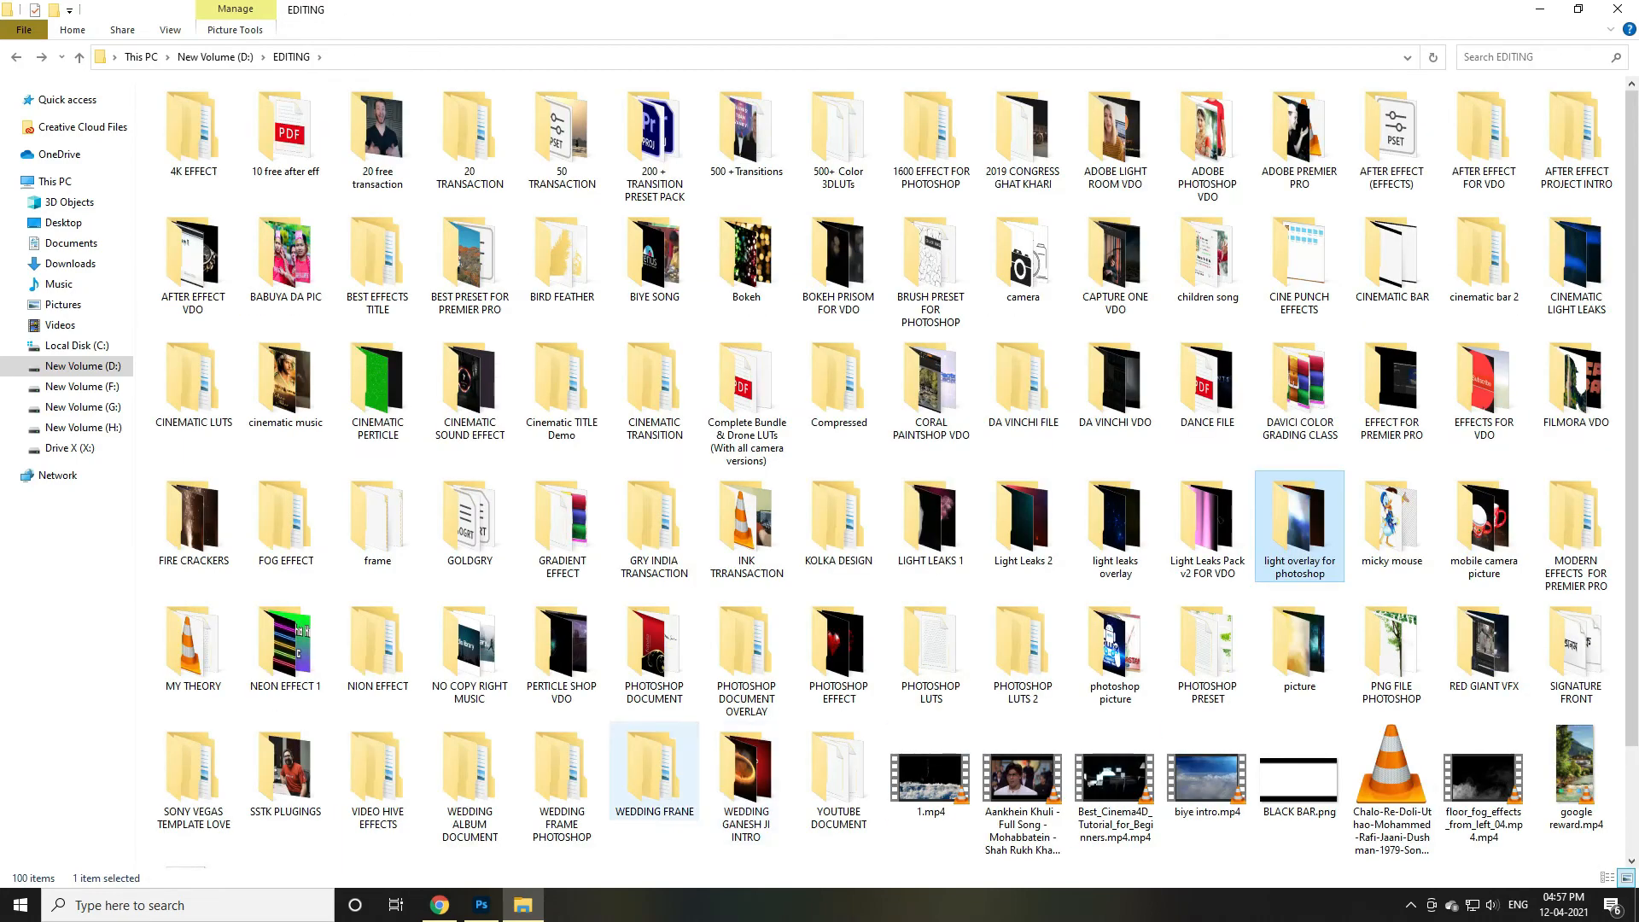
{"action": "double_click", "coordinate": [655, 653]}
{"action": "key", "text": "BackSpace"}
Open the Text Overlay folder in PHOTOSHOP DOCUMENT OVERLAY and look through its __Black Text images
{"action": "double_click", "coordinate": [746, 653]}
{"action": "double_click", "coordinate": [758, 205]}
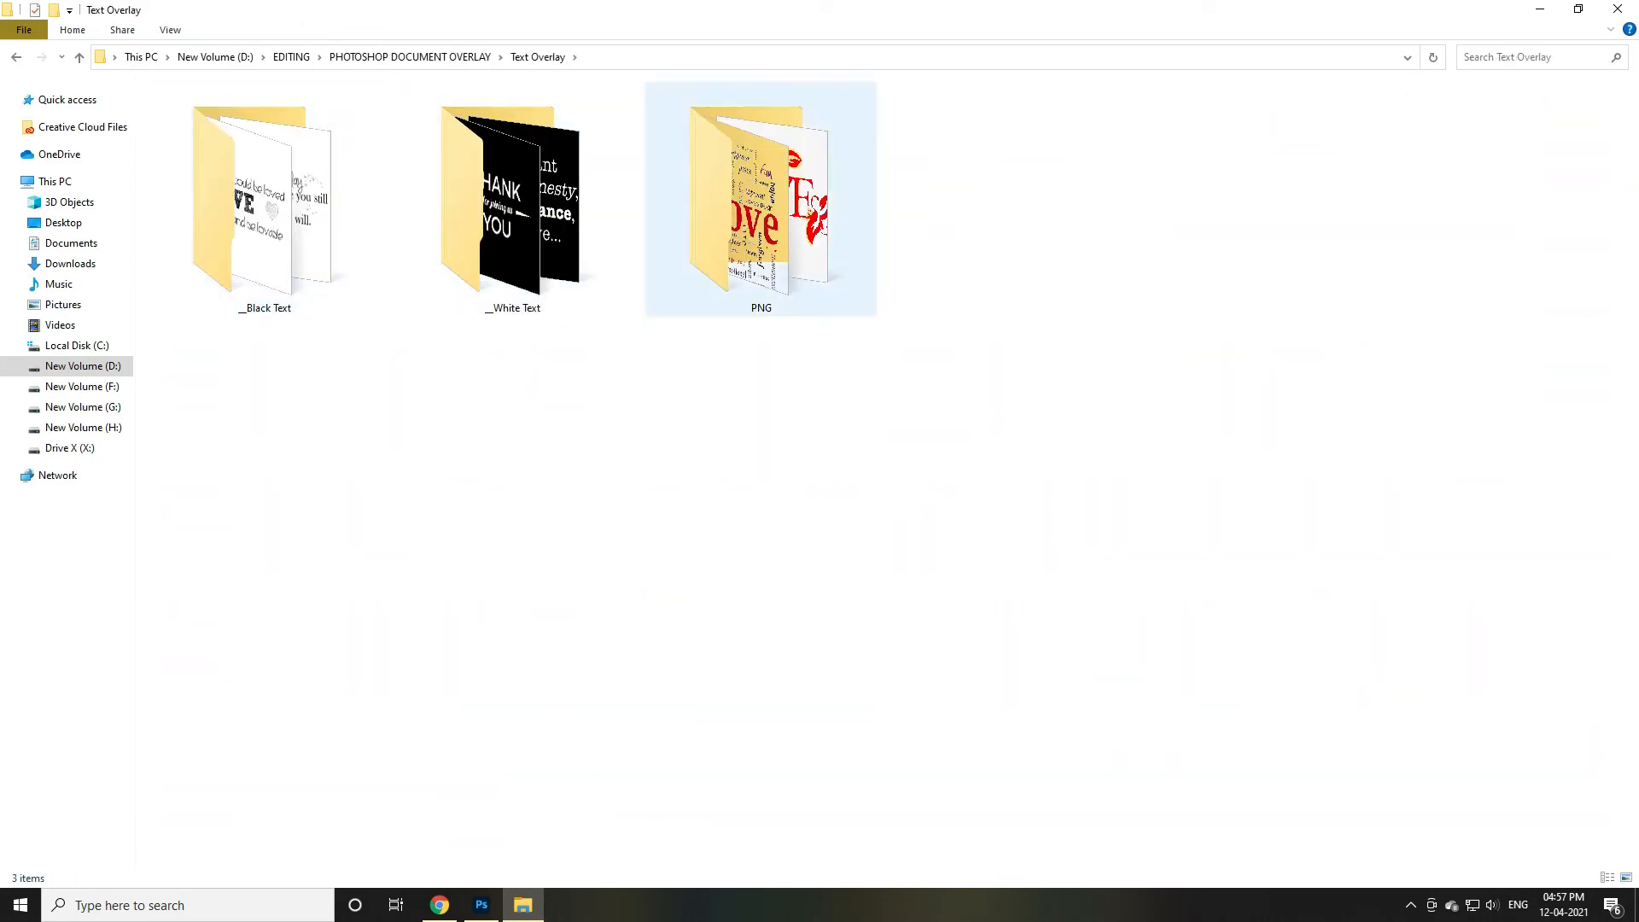
{"action": "double_click", "coordinate": [760, 205]}
{"action": "key", "text": "BackSpace"}
{"action": "double_click", "coordinate": [293, 201]}
{"action": "scroll", "coordinate": [888, 469], "scroll_direction": "down", "scroll_amount": 7}
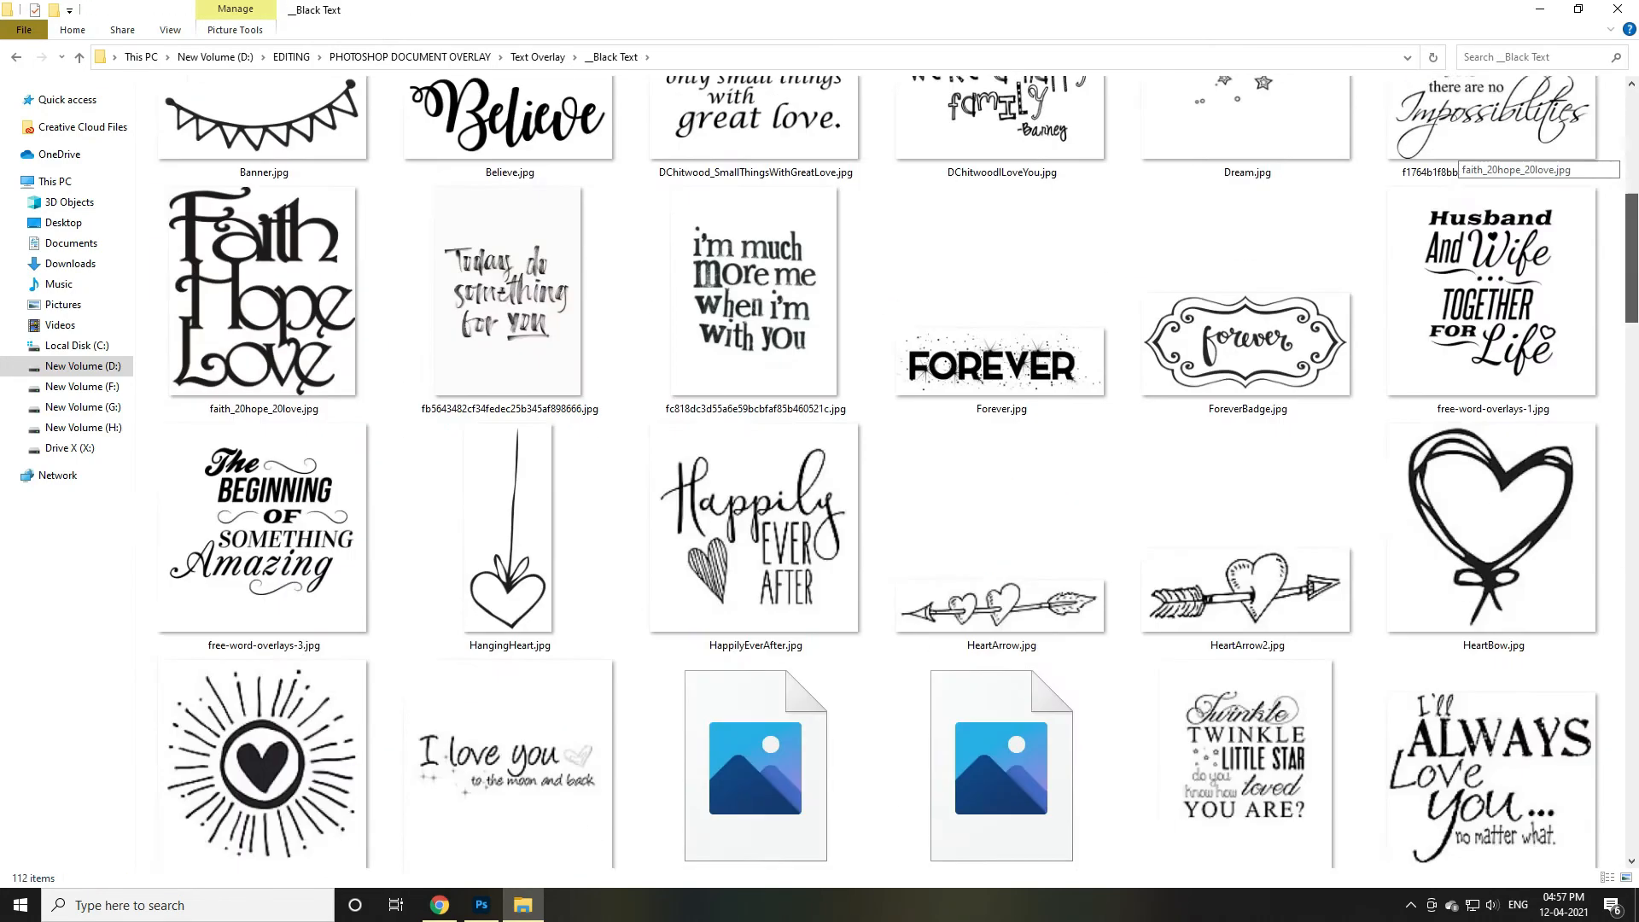
{"action": "scroll", "coordinate": [888, 470], "scroll_direction": "down", "scroll_amount": 10}
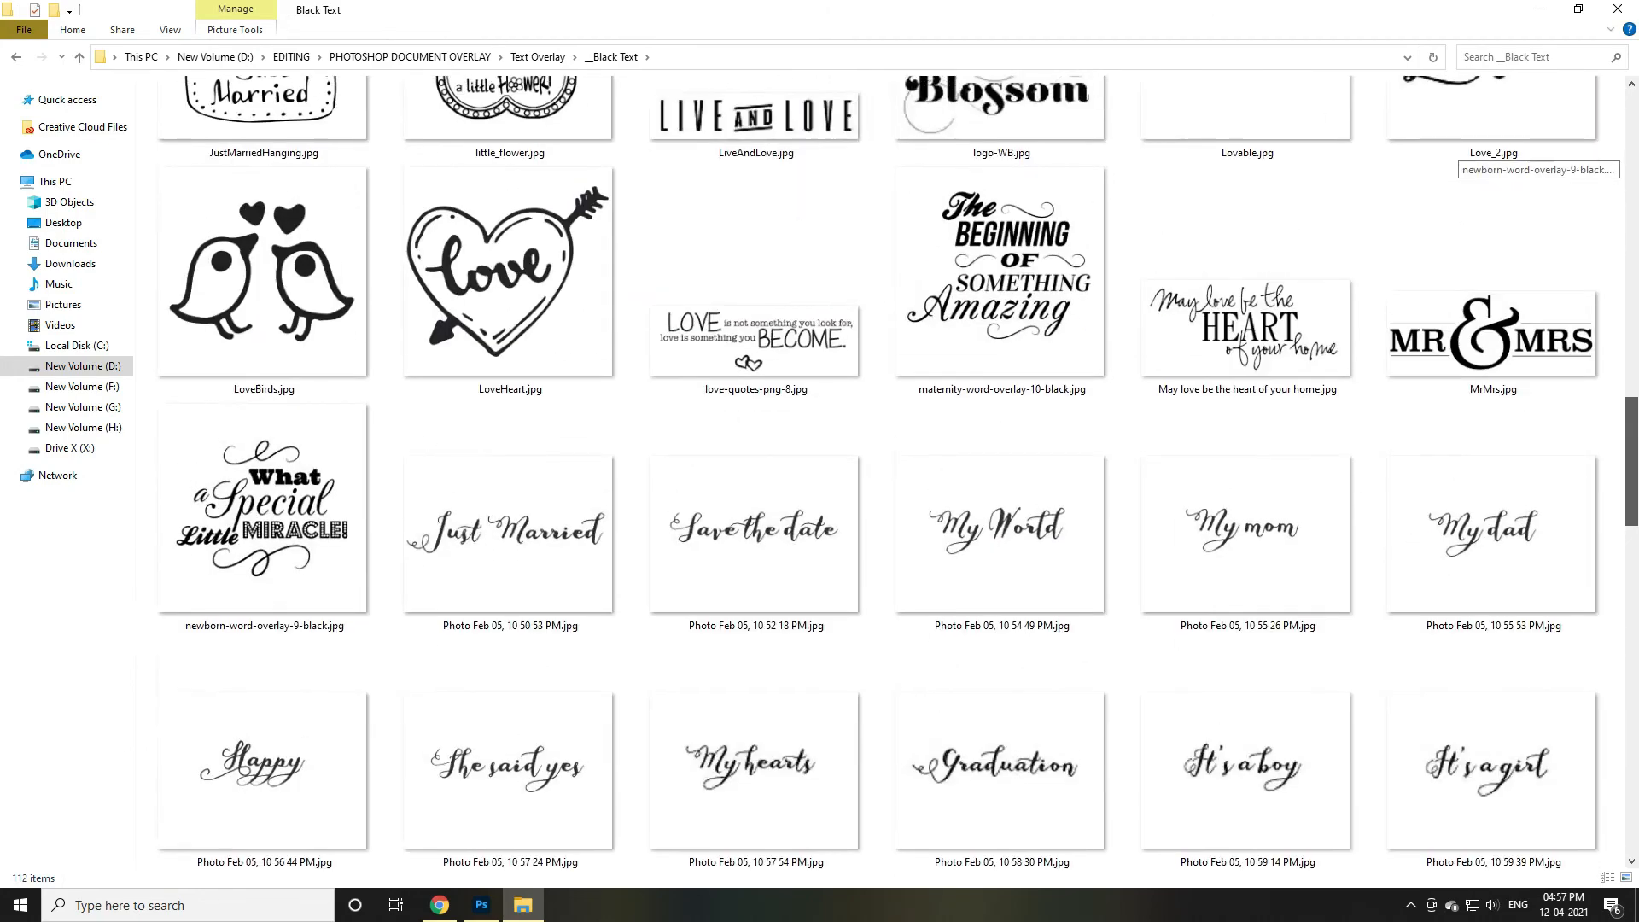
Place the maternity-word-overlay-10-black image from the __Black Text folder over the picture with the Multiply blend mode
{"action": "left_click_drag", "start_coordinate": [1001, 452], "coordinate": [811, 513]}
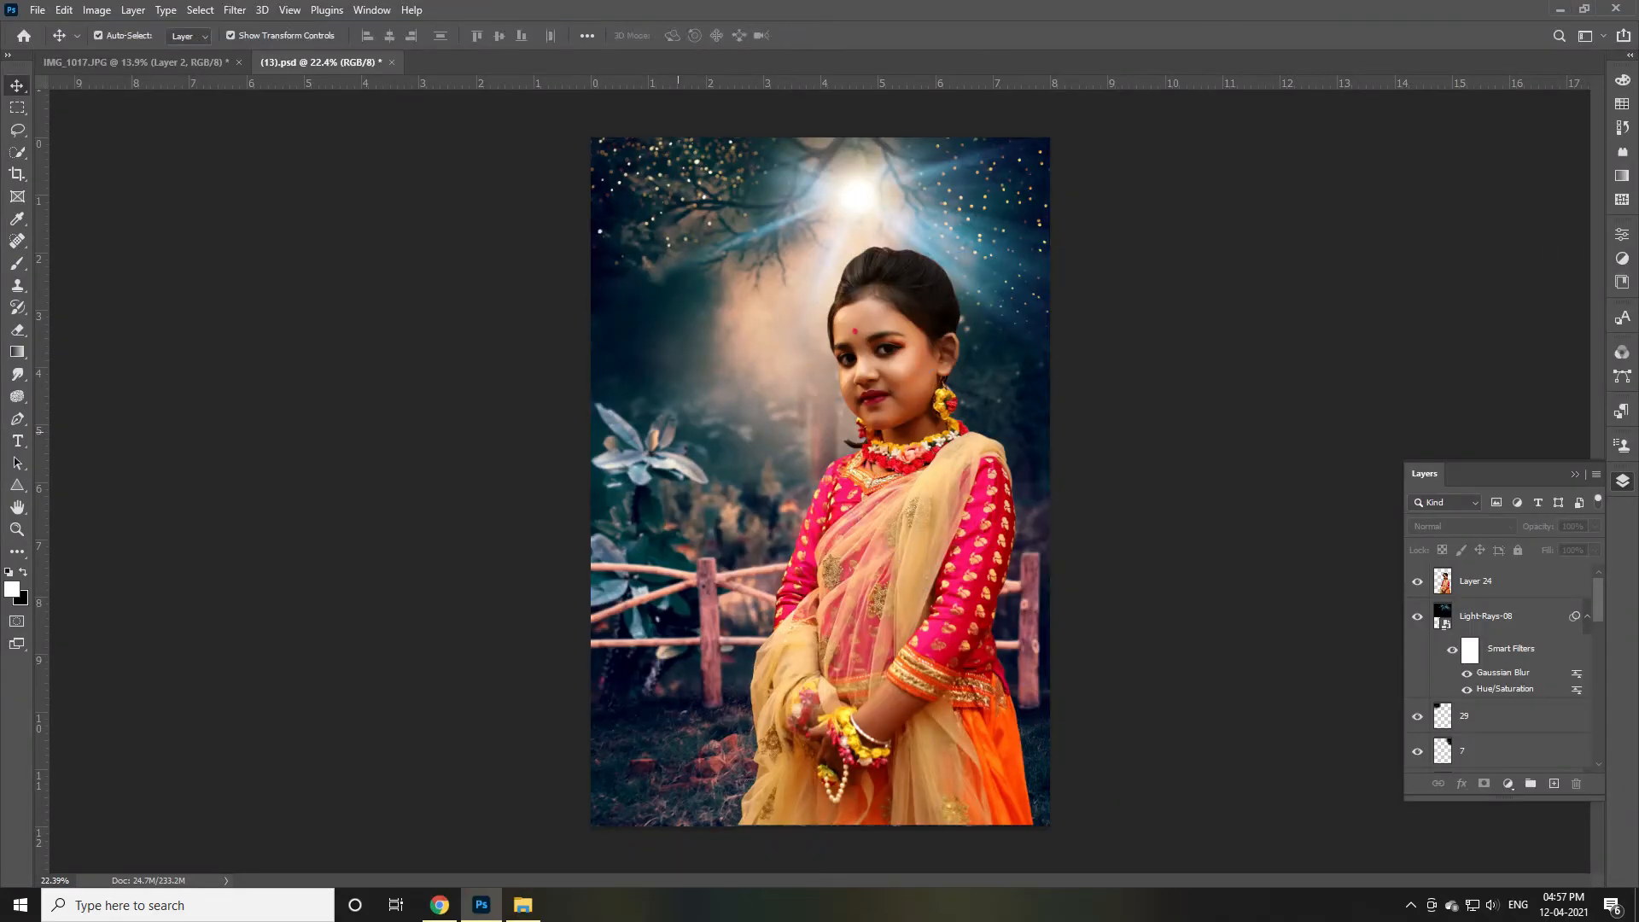
{"action": "left_click", "coordinate": [1470, 527]}
{"action": "left_click", "coordinate": [1452, 668]}
{"action": "left_click", "coordinate": [1461, 527]}
{"action": "left_click", "coordinate": [1451, 528]}
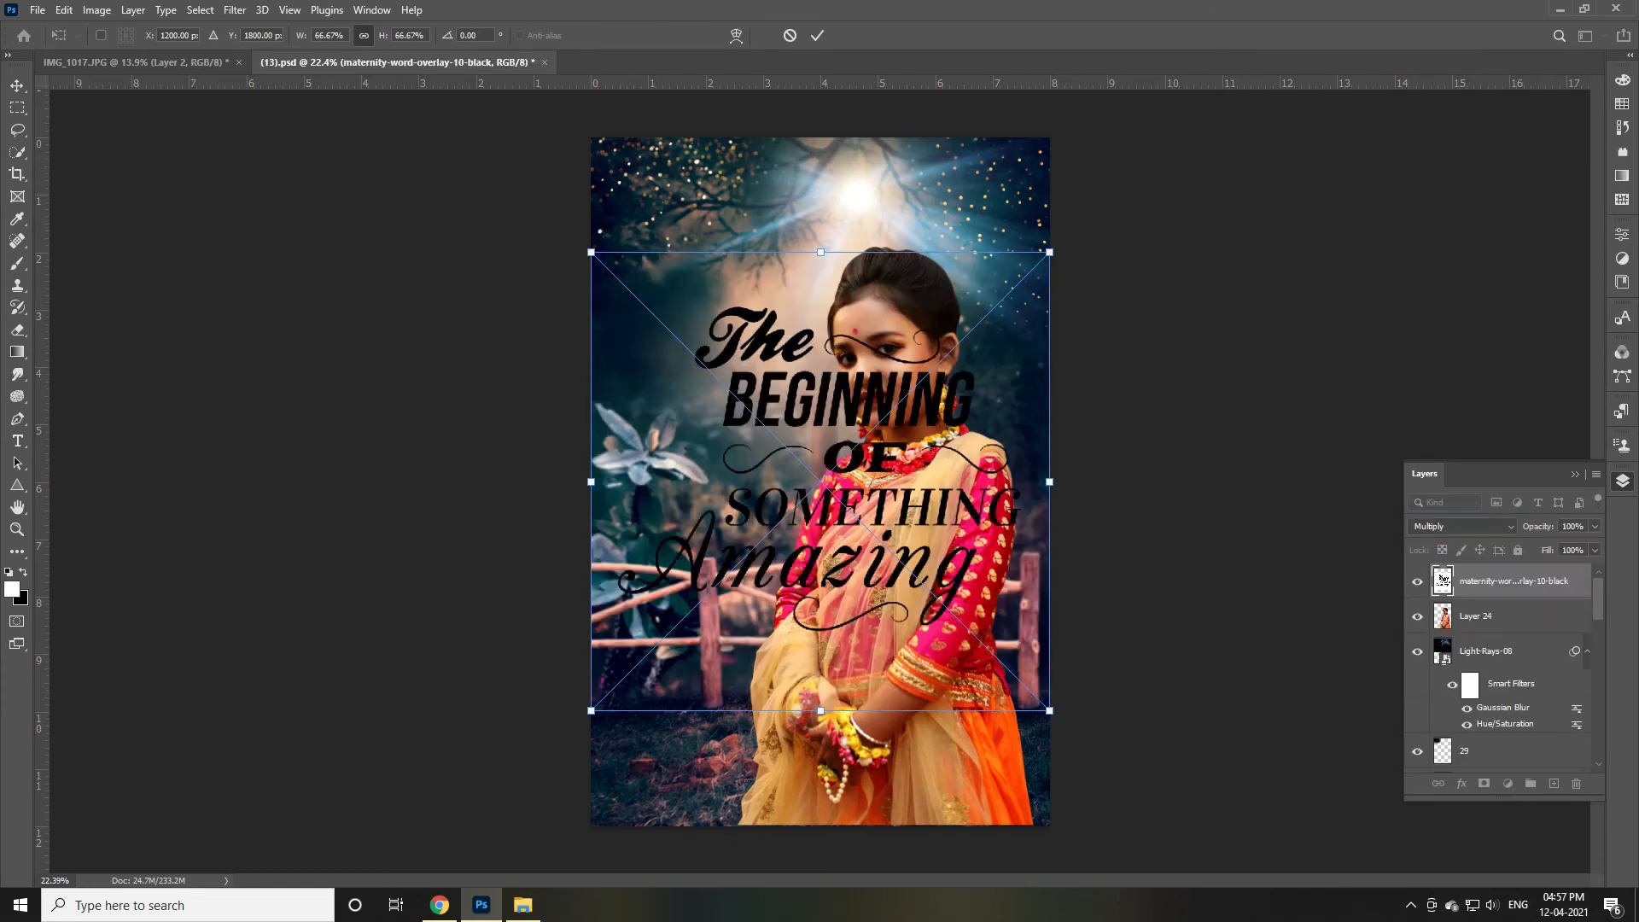
Scale the black text overlay down to about 26% and position it in the open background beside the girl's face
{"action": "left_click_drag", "start_coordinate": [1049, 710], "coordinate": [768, 429]}
{"action": "left_click_drag", "start_coordinate": [681, 339], "coordinate": [703, 397]}
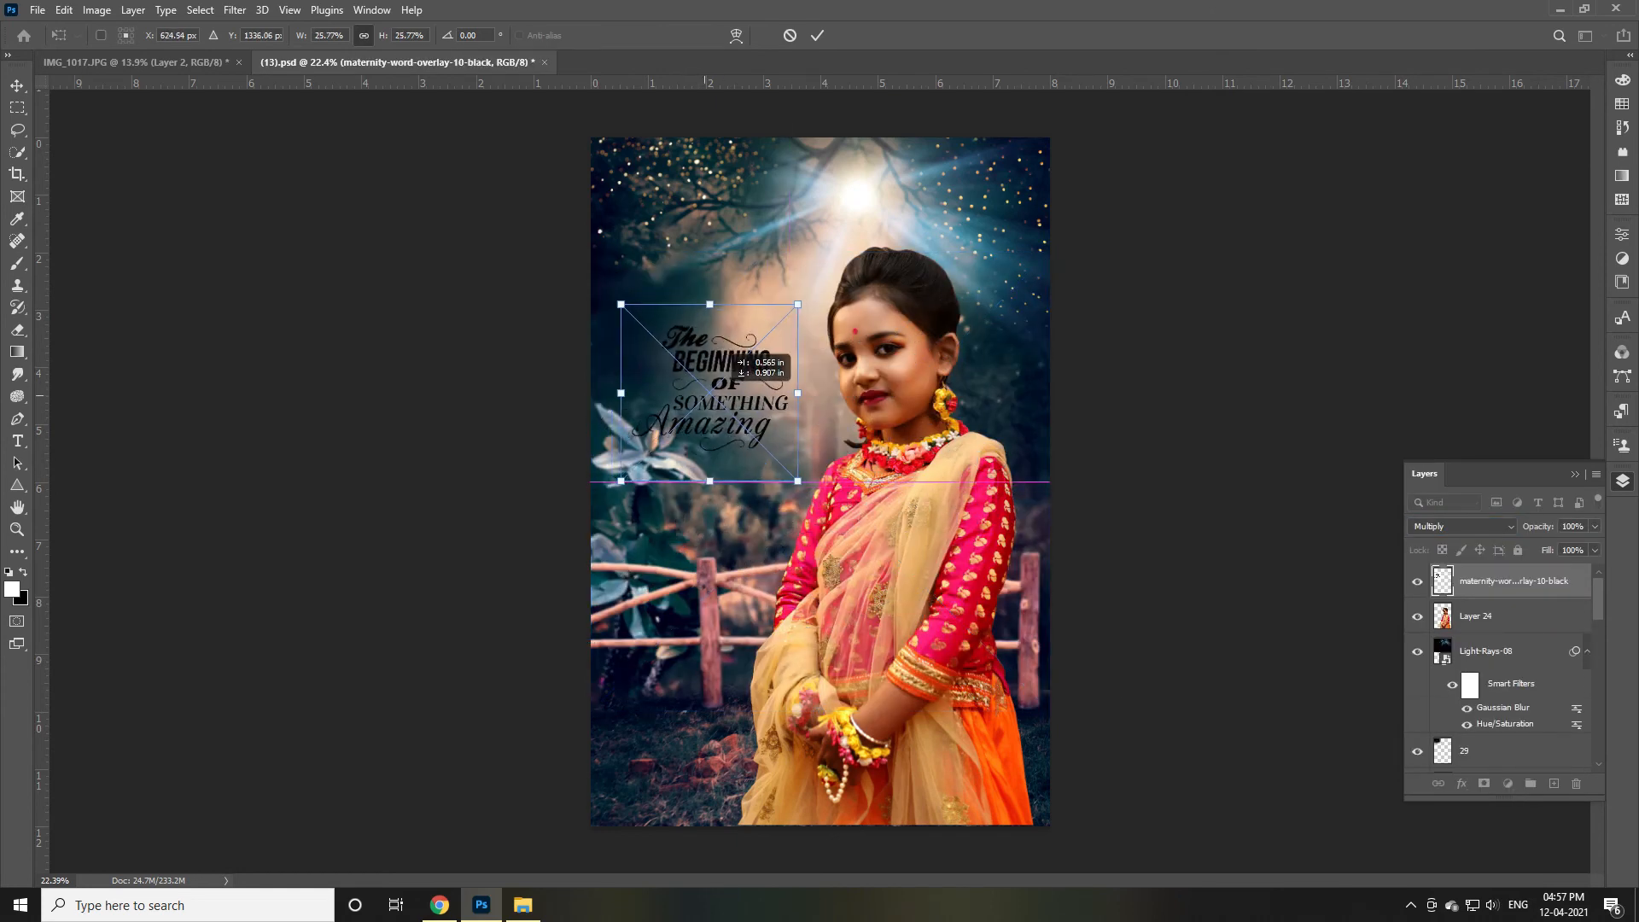
{"action": "key", "text": "Return"}
{"action": "left_click", "coordinate": [1257, 557]}
{"action": "scroll", "coordinate": [1256, 557], "scroll_direction": "down", "scroll_amount": 1}
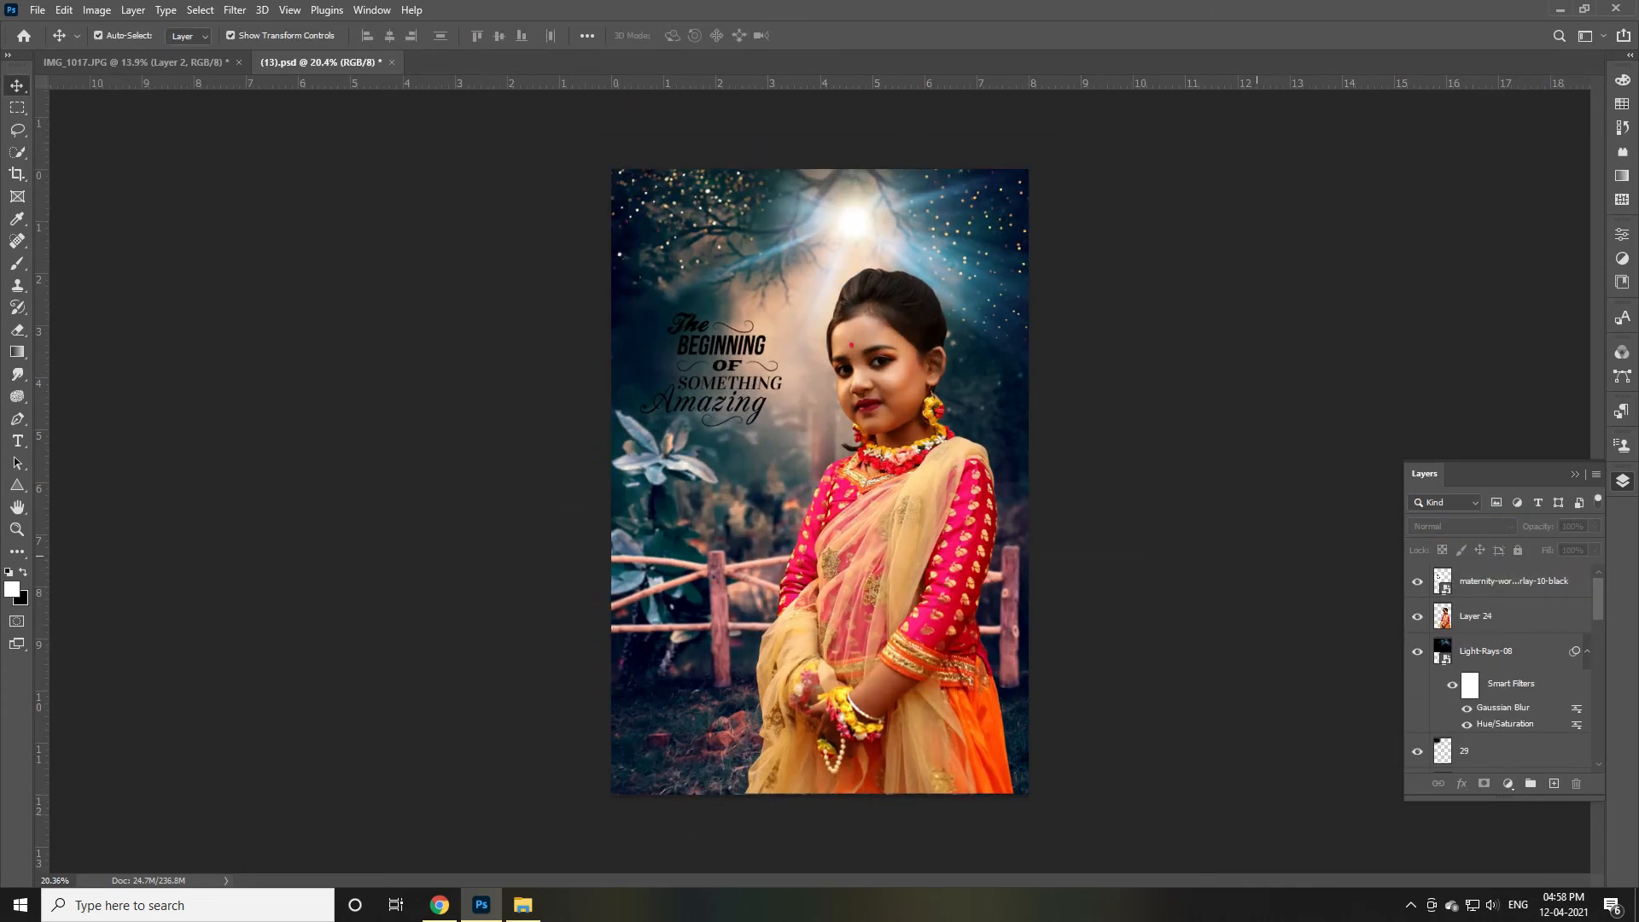
{"action": "scroll", "coordinate": [1257, 557], "scroll_direction": "up", "scroll_amount": 1}
{"action": "scroll", "coordinate": [1256, 557], "scroll_direction": "down", "scroll_amount": 3}
Replace the black text overlay with T 06.JPG from the __White Text folder, using the Screen blend mode
{"action": "left_click", "coordinate": [522, 905]}
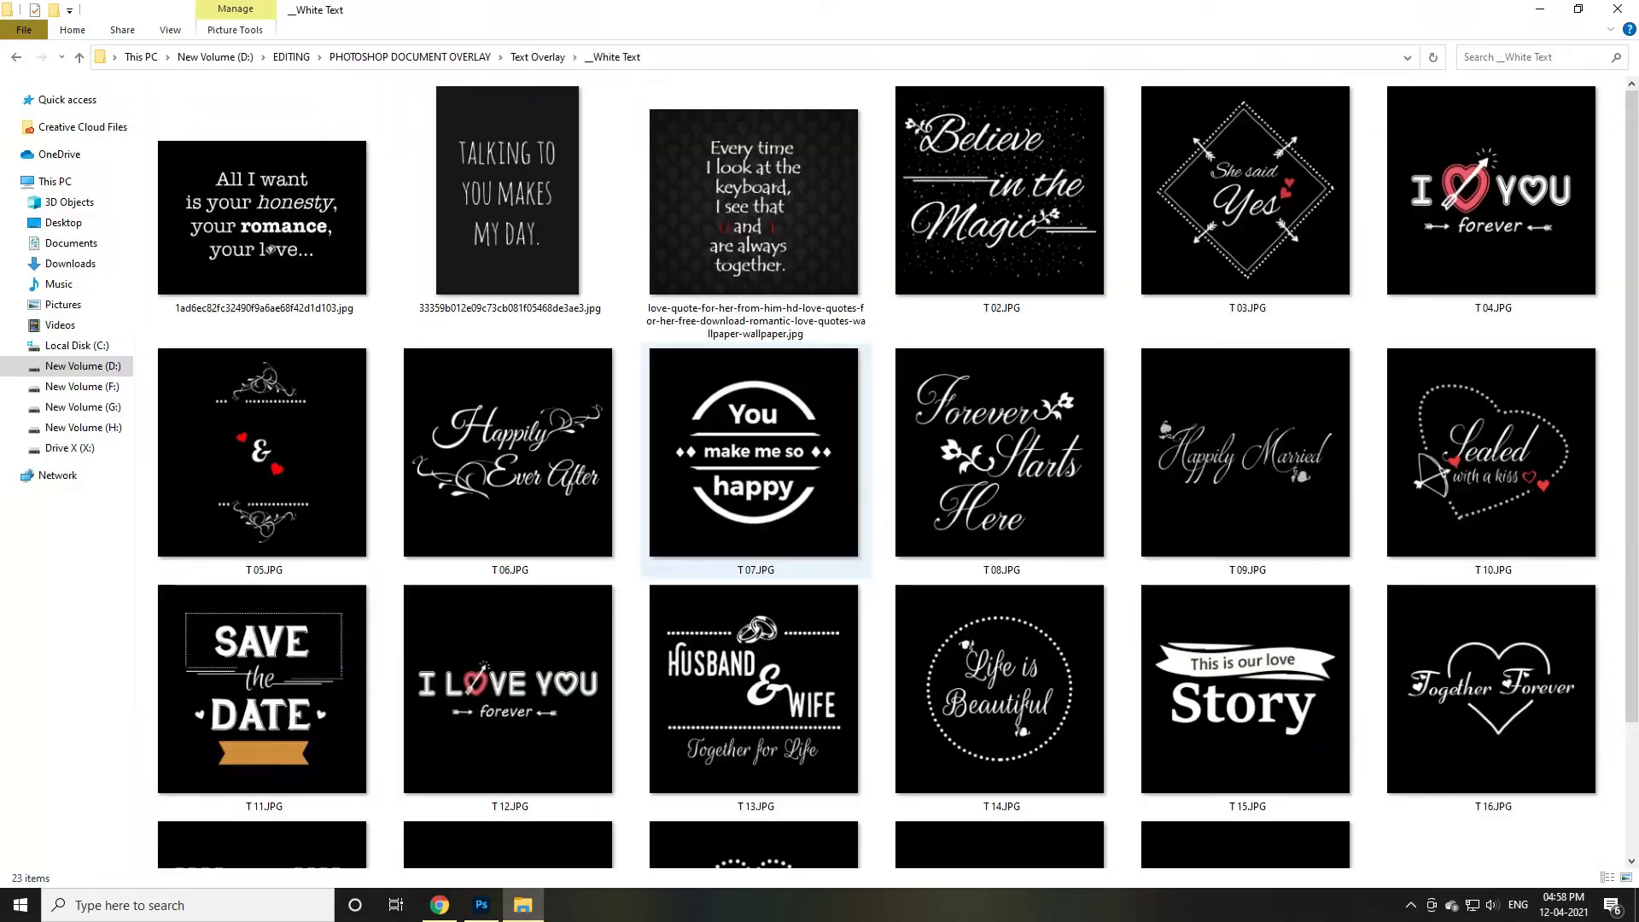
{"action": "scroll", "coordinate": [896, 470], "scroll_direction": "down", "scroll_amount": 2}
{"action": "left_click", "coordinate": [1541, 9]}
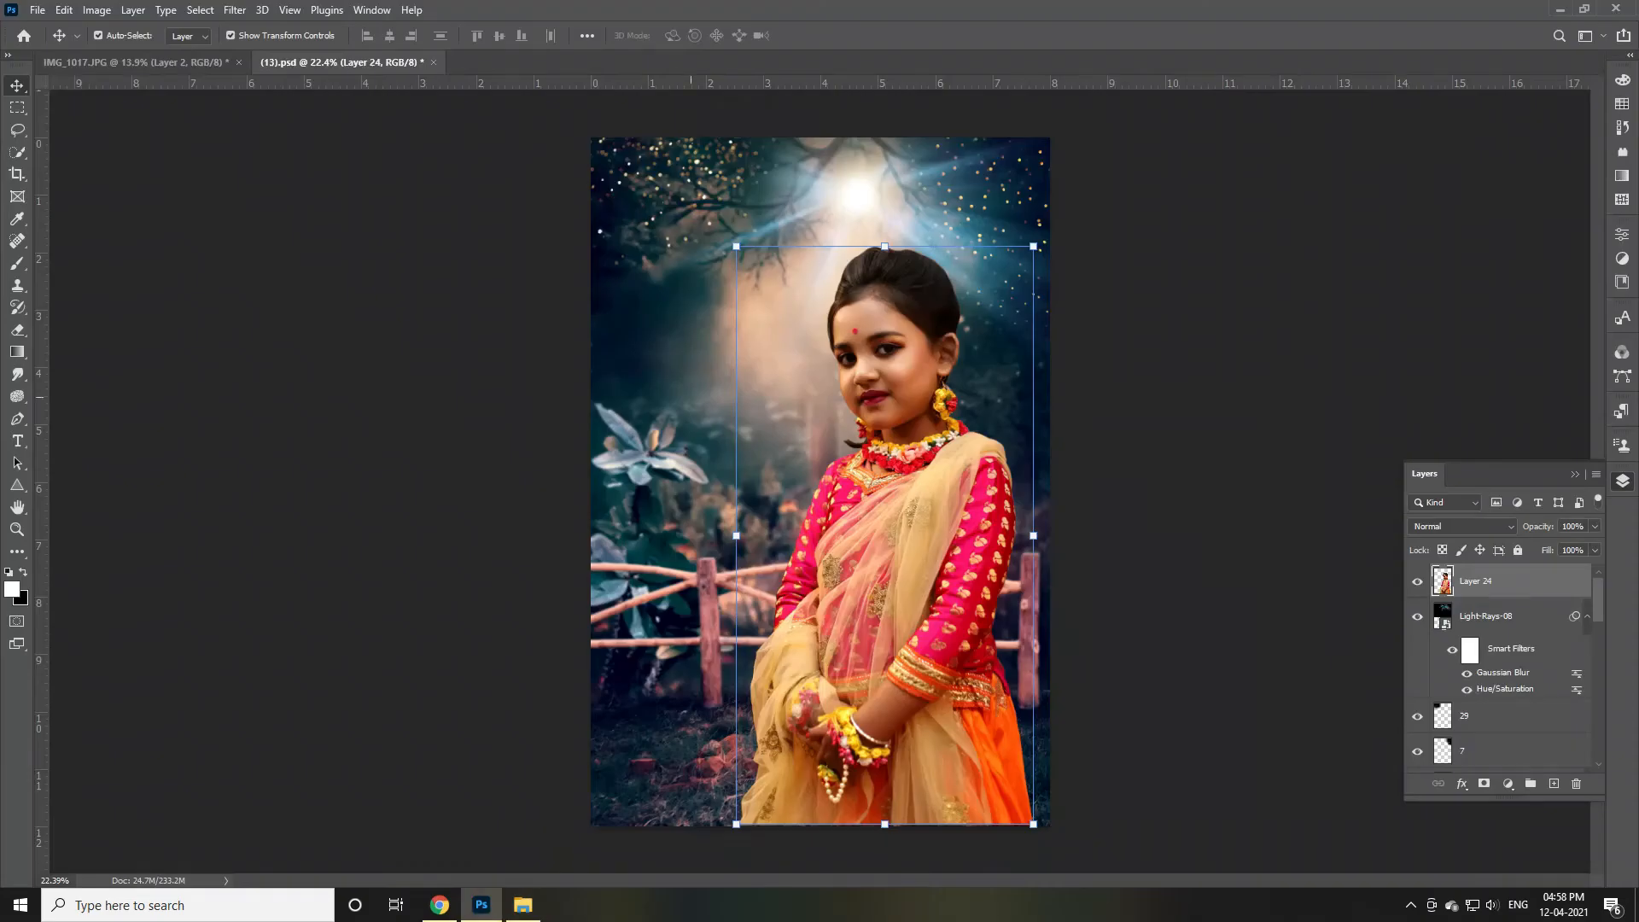
{"action": "left_click", "coordinate": [1461, 526]}
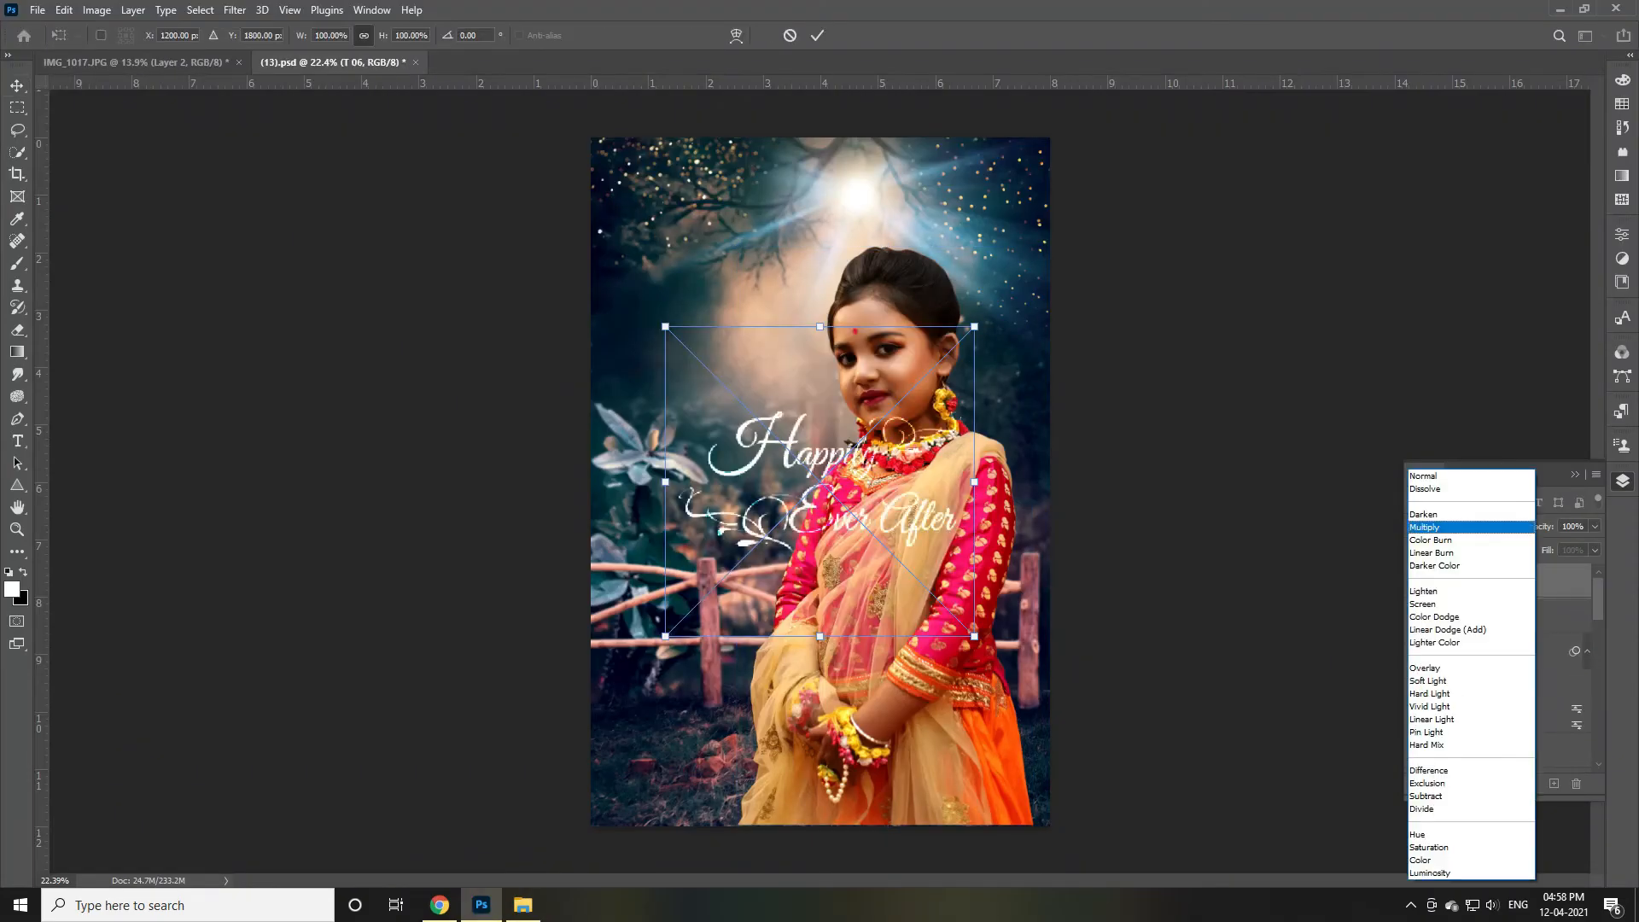
{"action": "left_click", "coordinate": [1443, 605]}
Scale the Happily Ever After text to about 72% and place it in the background beside the girl's head
{"action": "left_click_drag", "start_coordinate": [974, 326], "coordinate": [889, 414]}
{"action": "left_click_drag", "start_coordinate": [788, 549], "coordinate": [720, 373]}
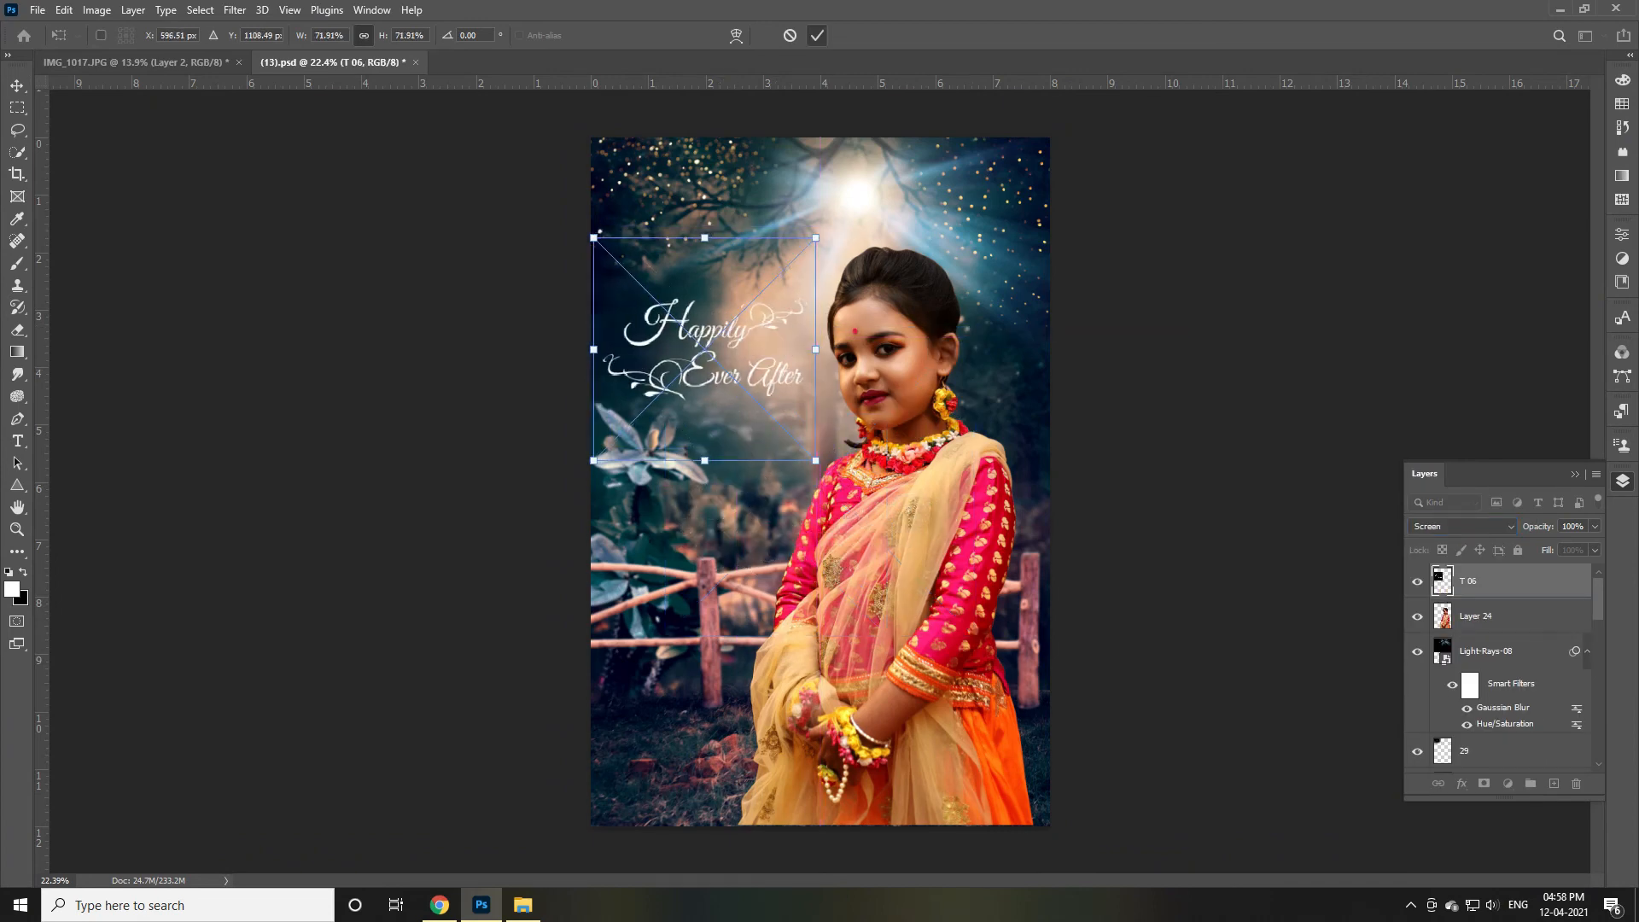
{"action": "left_click", "coordinate": [817, 35]}
{"action": "scroll", "coordinate": [819, 480], "scroll_direction": "down", "scroll_amount": 1}
{"action": "scroll", "coordinate": [820, 481], "scroll_direction": "up", "scroll_amount": 1}
Place the 6419975_preview logo from drive D and shrink it into the picture's lower-left corner
{"action": "left_click", "coordinate": [523, 905]}
{"action": "left_click", "coordinate": [16, 57]}
{"action": "left_click", "coordinate": [83, 366]}
{"action": "scroll", "coordinate": [511, 359], "scroll_direction": "down", "scroll_amount": 10}
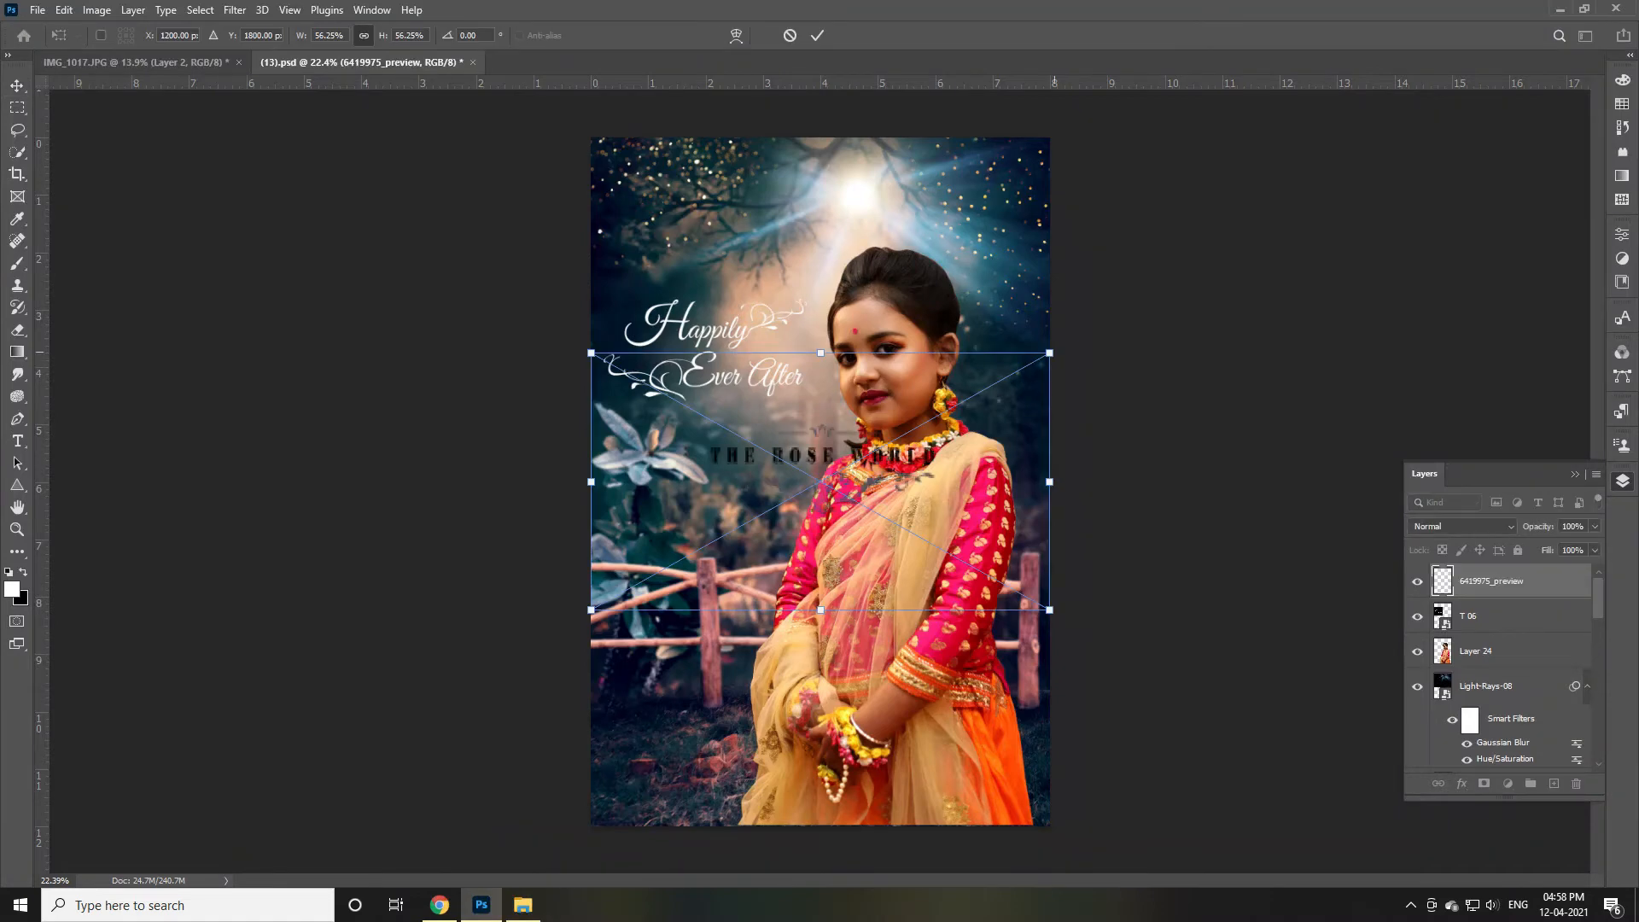
{"action": "key", "text": "Return"}
Add a white Color Overlay at 100% opacity to the 6419975_preview logo layer
{"action": "double_click", "coordinate": [1547, 582]}
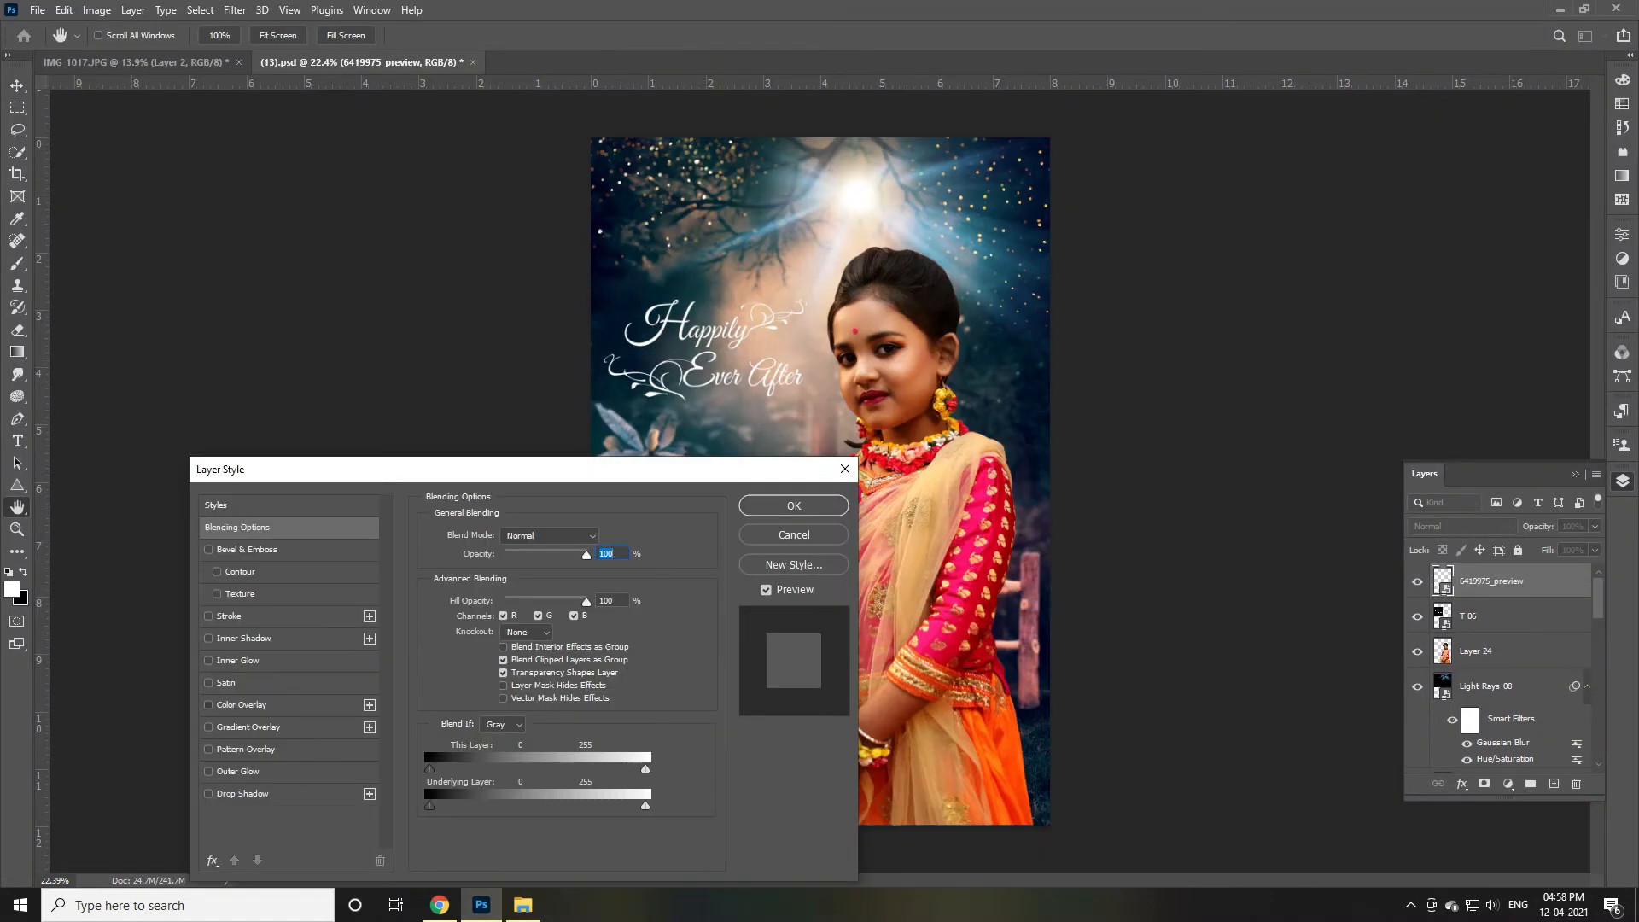
{"action": "left_click", "coordinate": [242, 706]}
{"action": "left_click", "coordinate": [602, 538]}
{"action": "left_click", "coordinate": [1376, 472]}
{"action": "left_click_drag", "start_coordinate": [738, 476], "coordinate": [1486, 184]}
{"action": "left_click", "coordinate": [1351, 250]}
{"action": "left_click", "coordinate": [987, 481]}
{"action": "left_click", "coordinate": [1374, 470]}
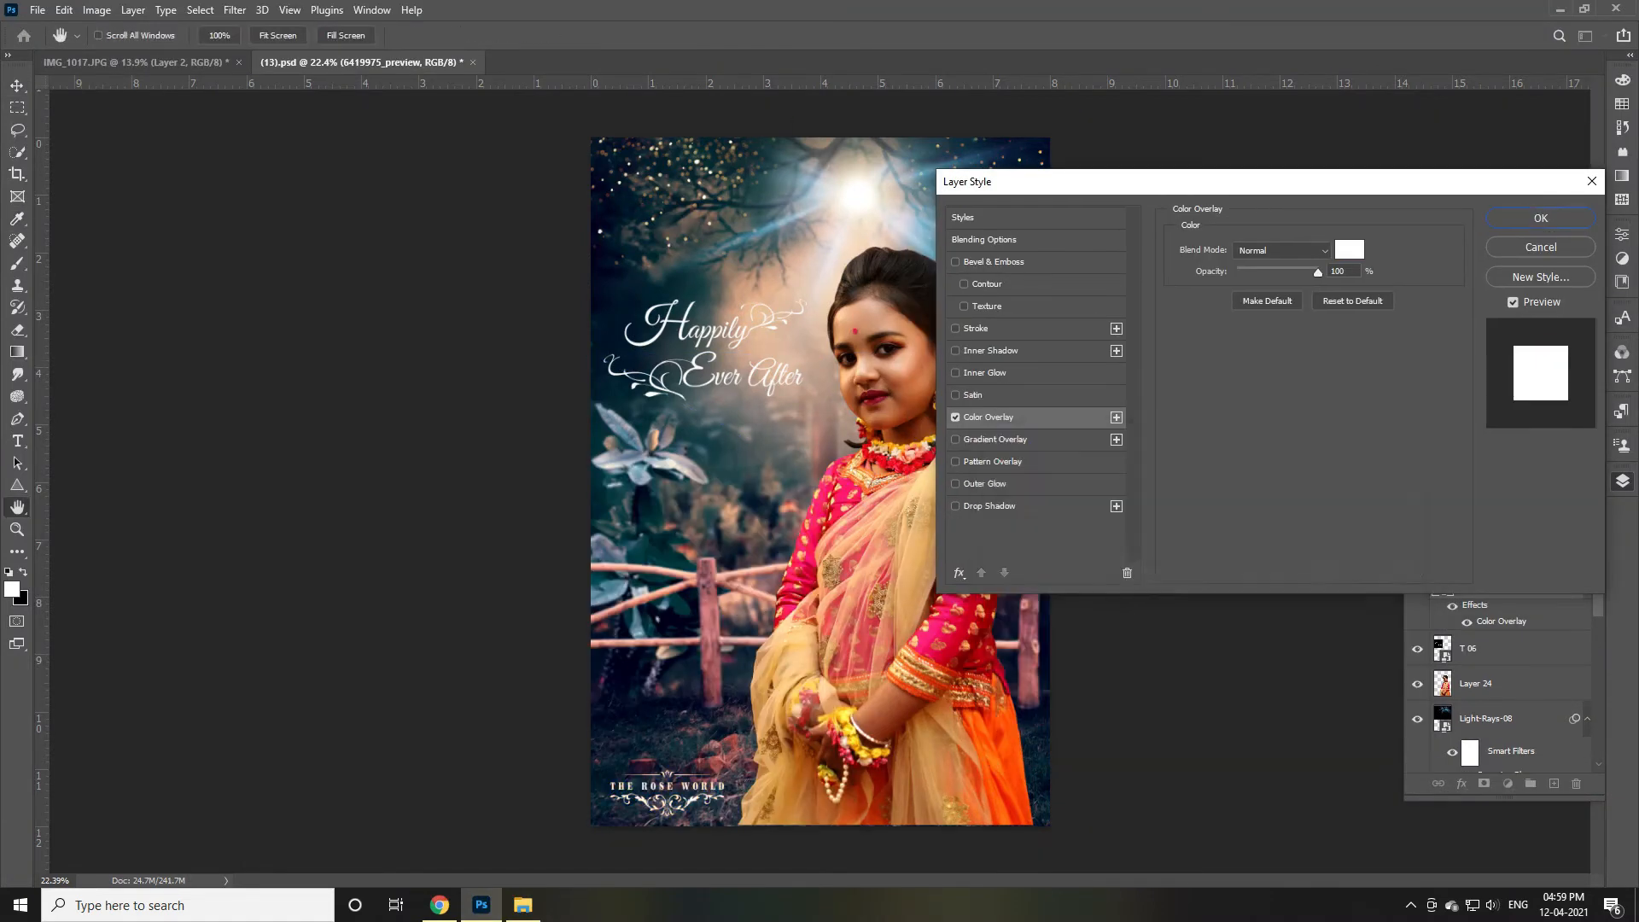
{"action": "left_click", "coordinate": [1542, 218]}
Lower the saturation of Layer 24 to -17 with Hue/Saturation
{"action": "left_click", "coordinate": [1239, 710]}
{"action": "scroll", "coordinate": [1239, 710], "scroll_direction": "down", "scroll_amount": 2}
{"action": "scroll", "coordinate": [1239, 710], "scroll_direction": "up", "scroll_amount": 2}
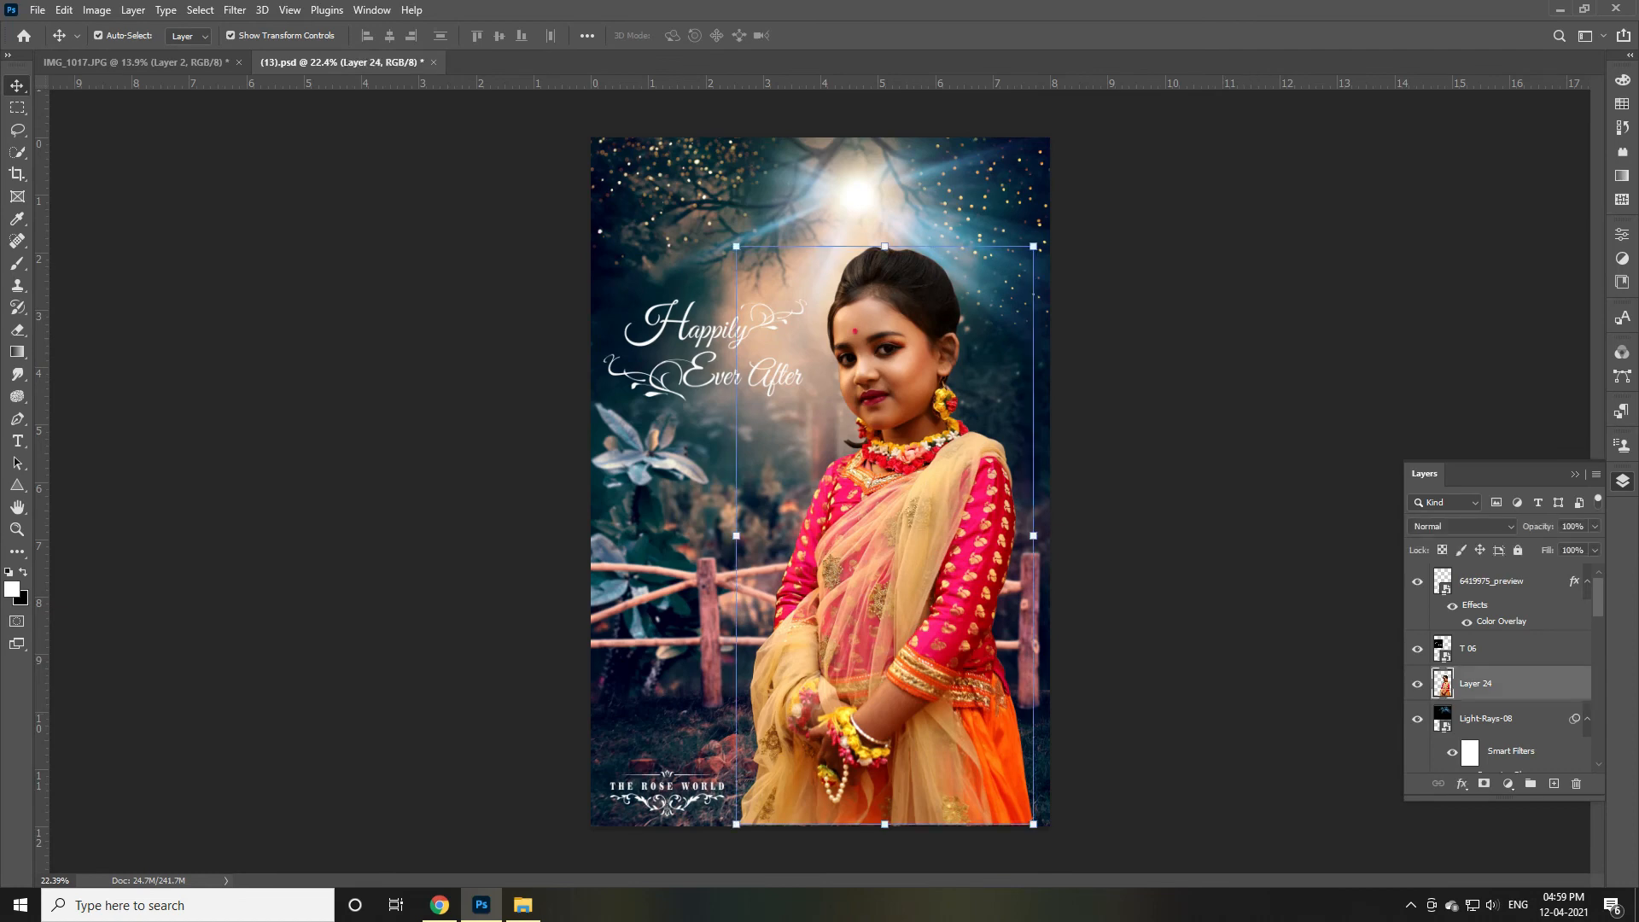
{"action": "key", "text": "ctrl+u"}
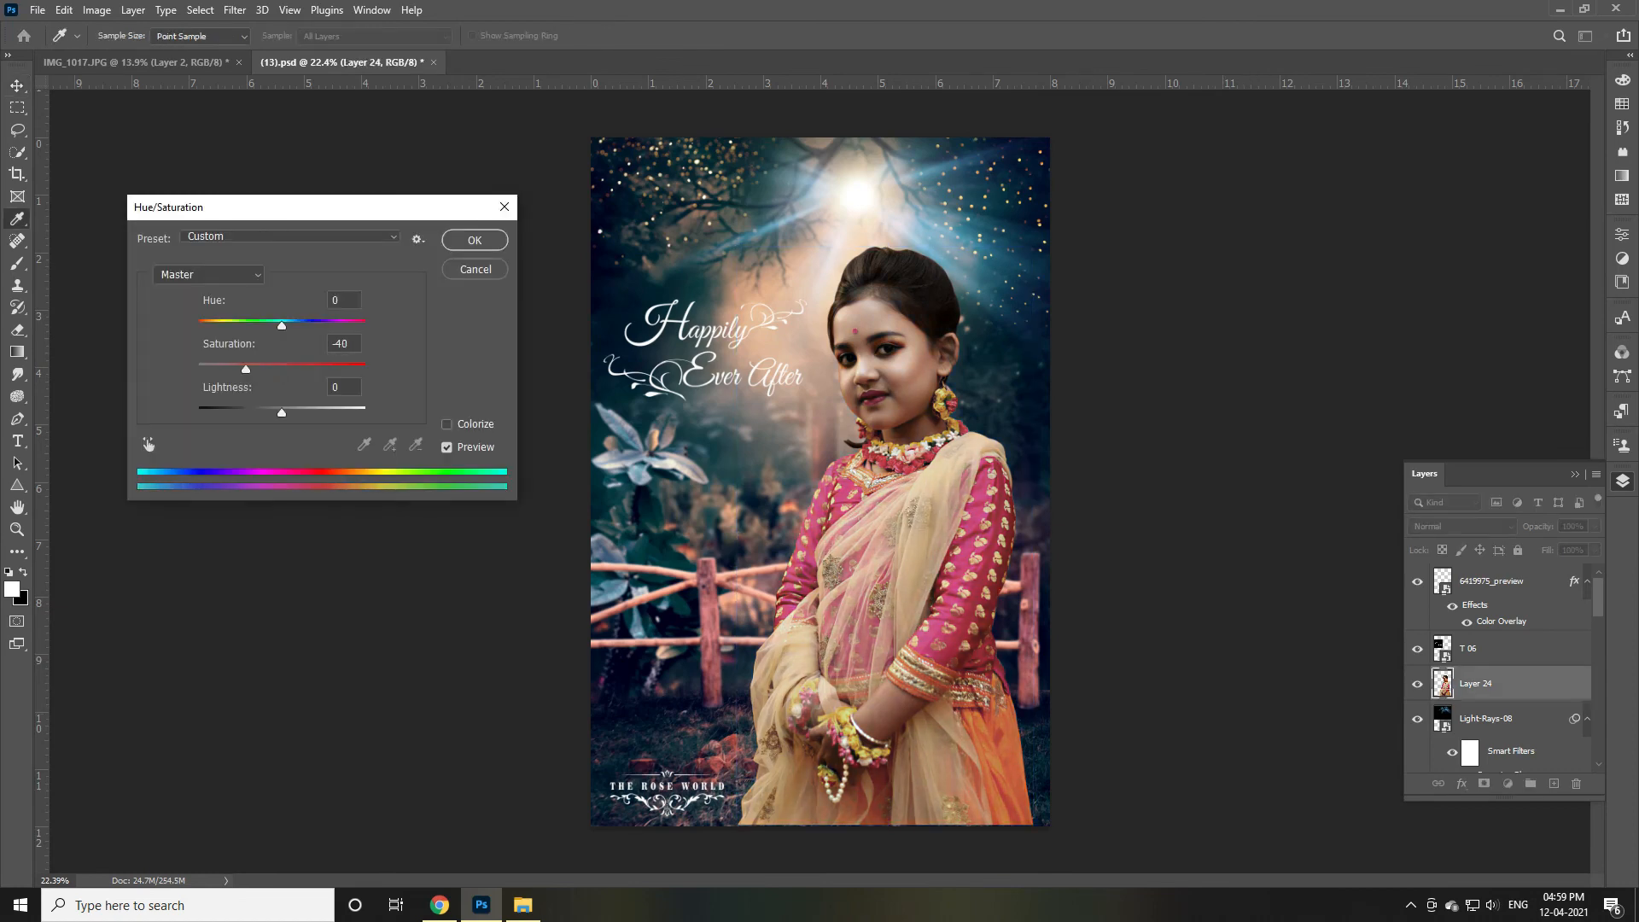
{"action": "left_click", "coordinate": [474, 240]}
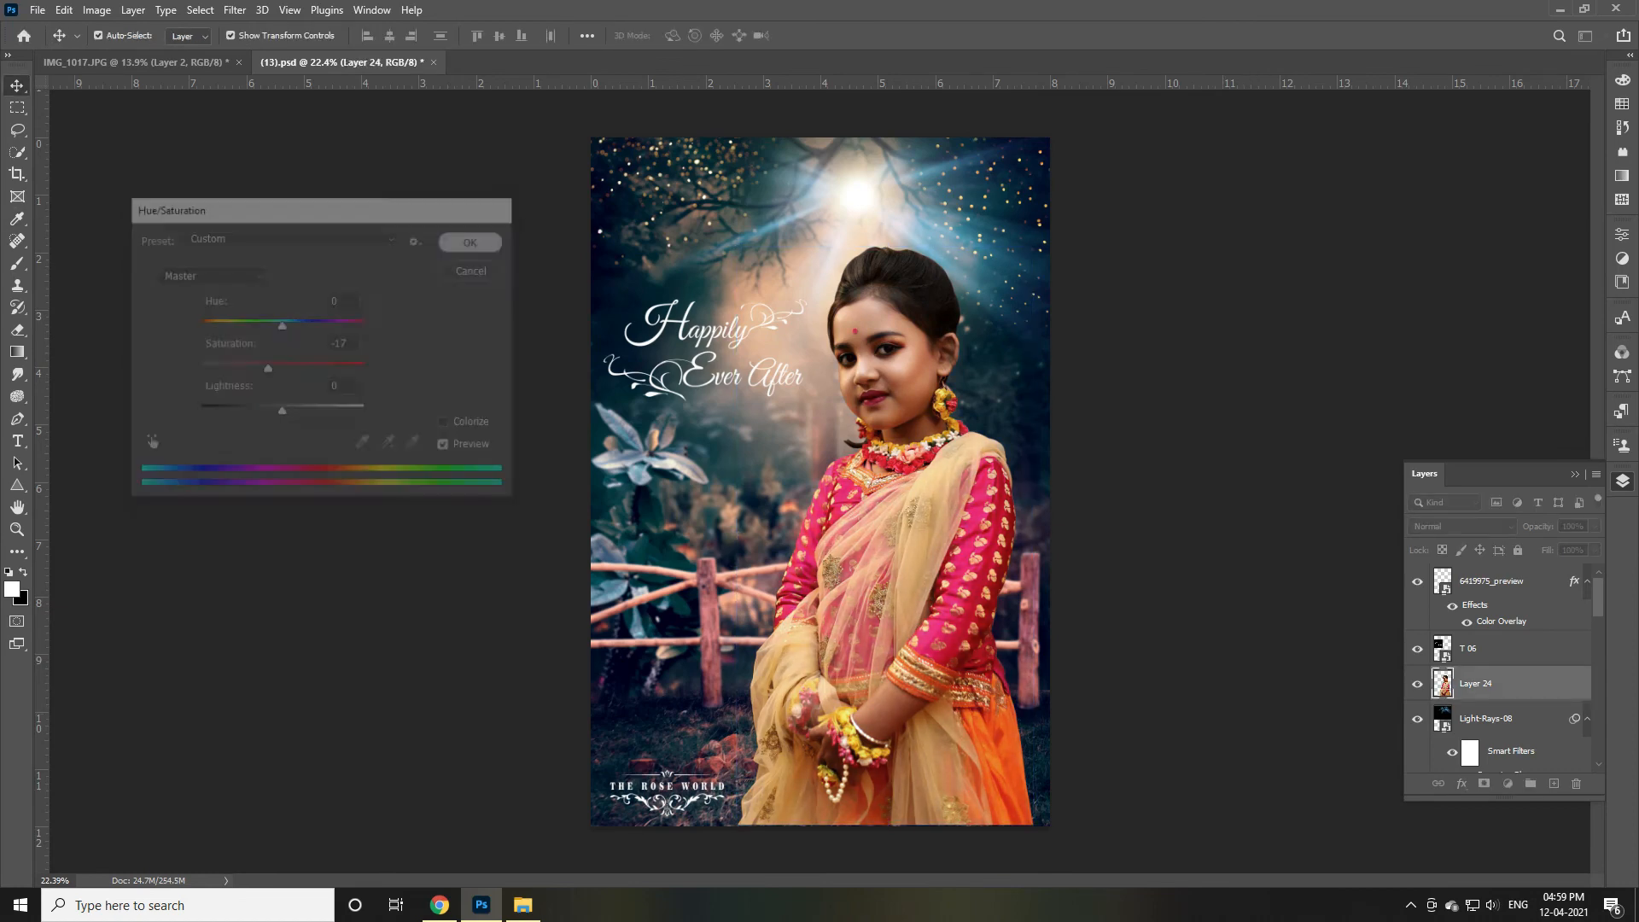
{"action": "left_click", "coordinate": [1239, 555]}
Find Bokeh 074 in the Bokeh folder of EDITING and place it into the picture
{"action": "left_click", "coordinate": [523, 906]}
{"action": "key", "text": "BackSpace"}
{"action": "key", "text": "BackSpace"}
{"action": "double_click", "coordinate": [1247, 111]}
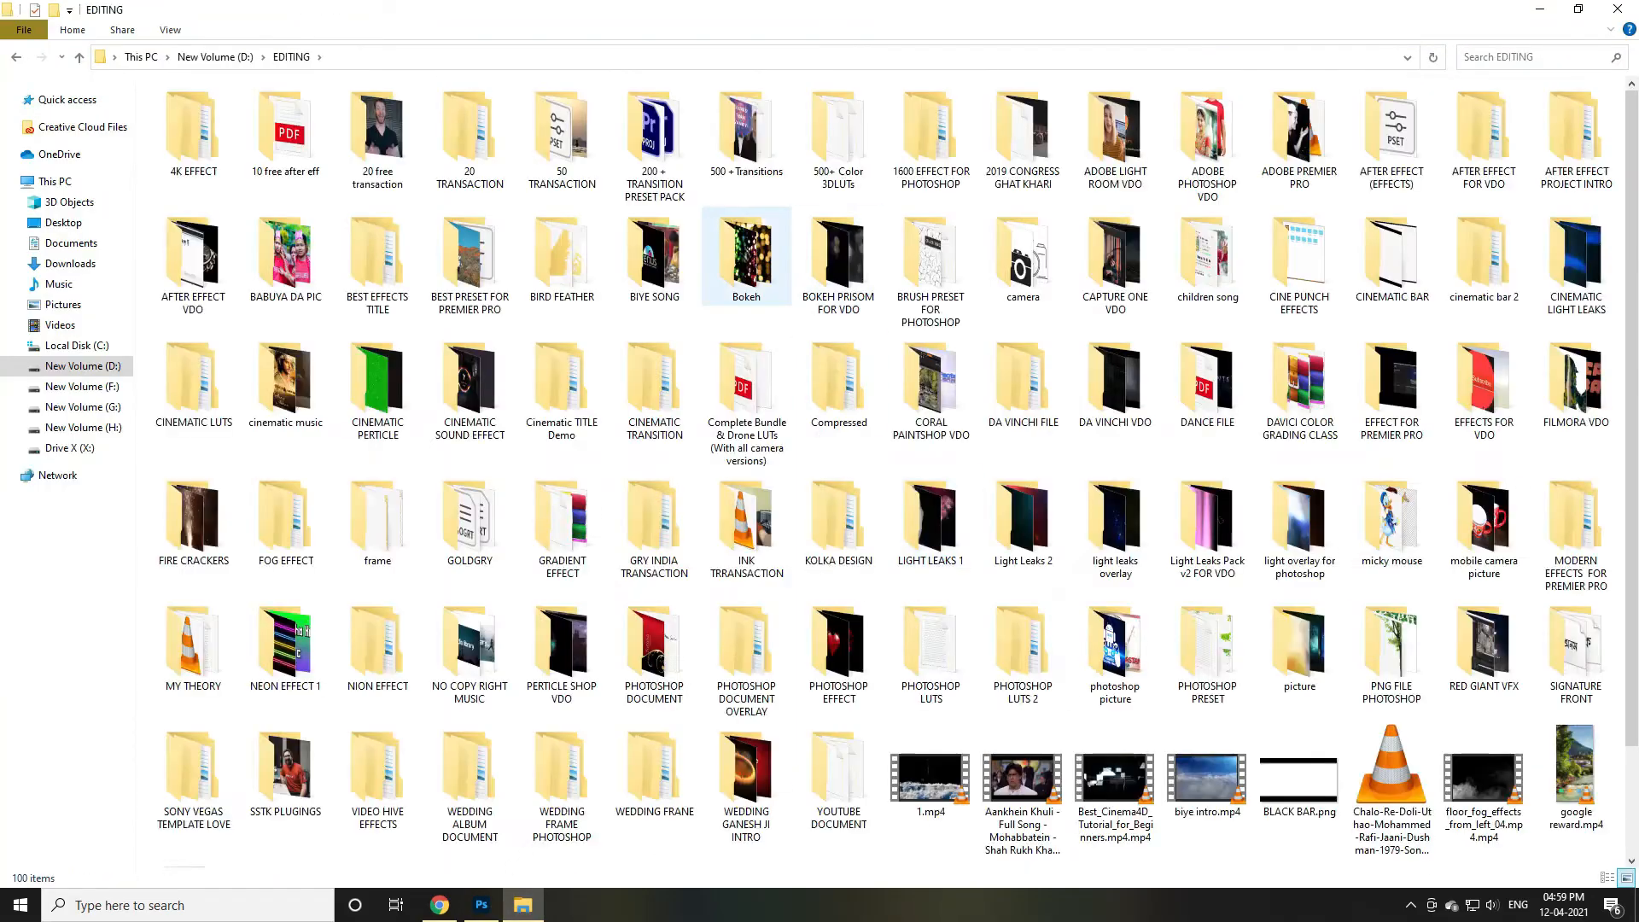
{"action": "double_click", "coordinate": [750, 258]}
{"action": "left_click_drag", "start_coordinate": [1632, 113], "coordinate": [1632, 343]}
{"action": "left_click", "coordinate": [524, 905]}
{"action": "left_click_drag", "start_coordinate": [482, 905], "coordinate": [819, 483]}
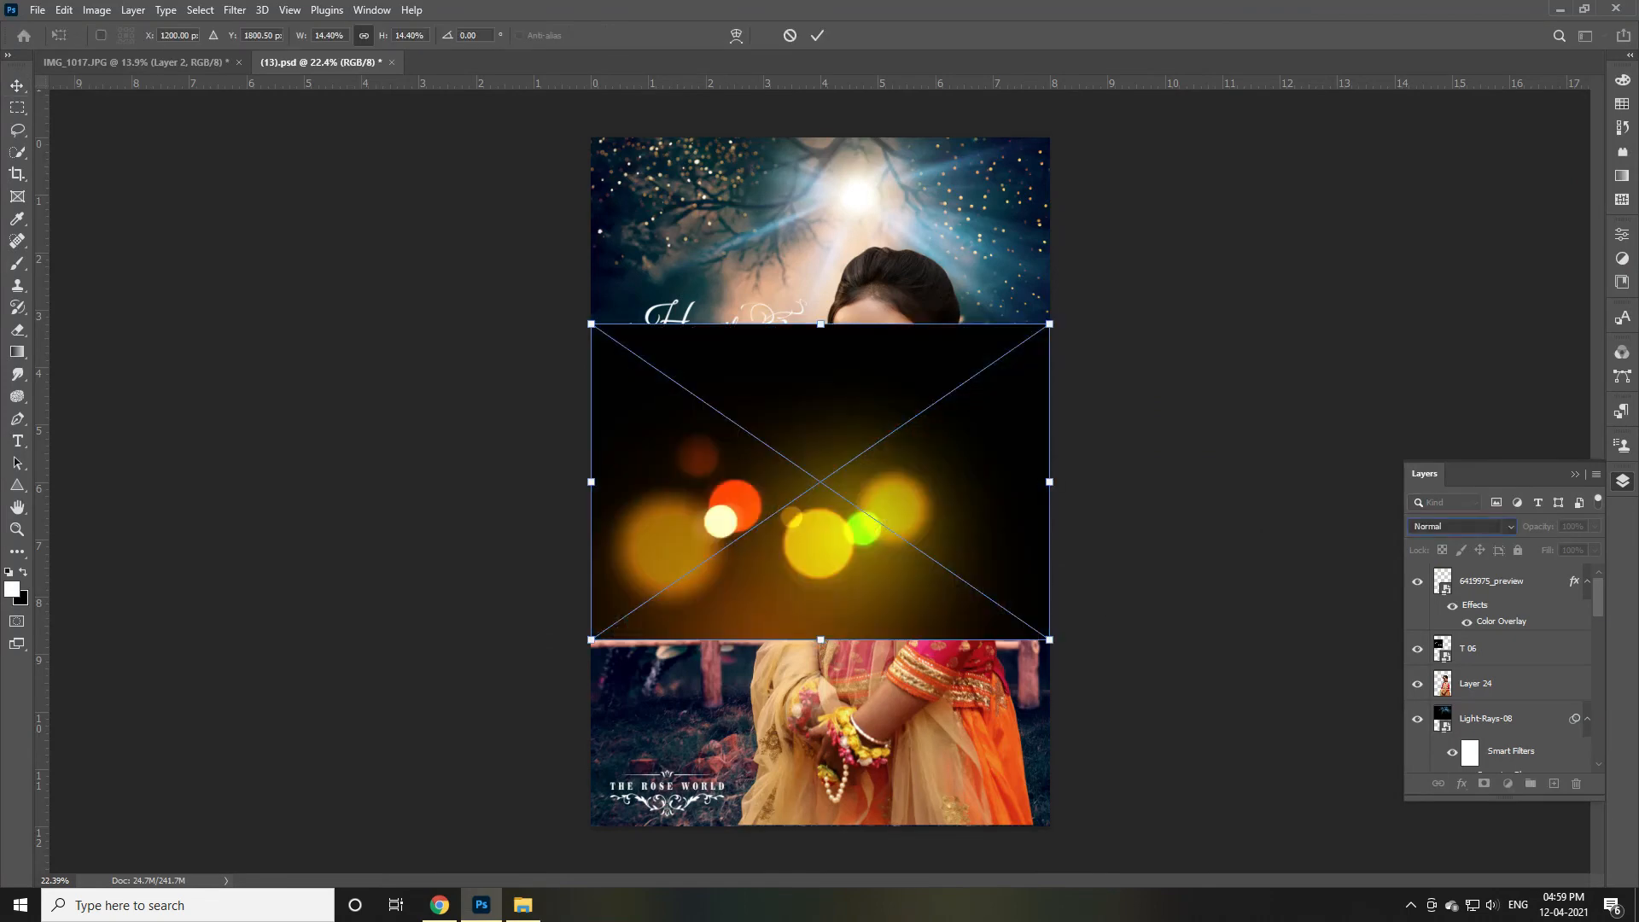
Blend the bokeh overlay with Screen, scale it down and place it in the picture's lower-left corner
{"action": "left_click", "coordinate": [1463, 527]}
{"action": "left_click", "coordinate": [1434, 600]}
{"action": "left_click_drag", "start_coordinate": [1050, 326], "coordinate": [862, 457]}
{"action": "left_click_drag", "start_coordinate": [741, 551], "coordinate": [707, 772]}
{"action": "left_click", "coordinate": [817, 36]}
Bring the logo layer above Bokeh 074 and enlarge the logo to about 35% in the lower-left corner
{"action": "left_click", "coordinate": [1492, 617]}
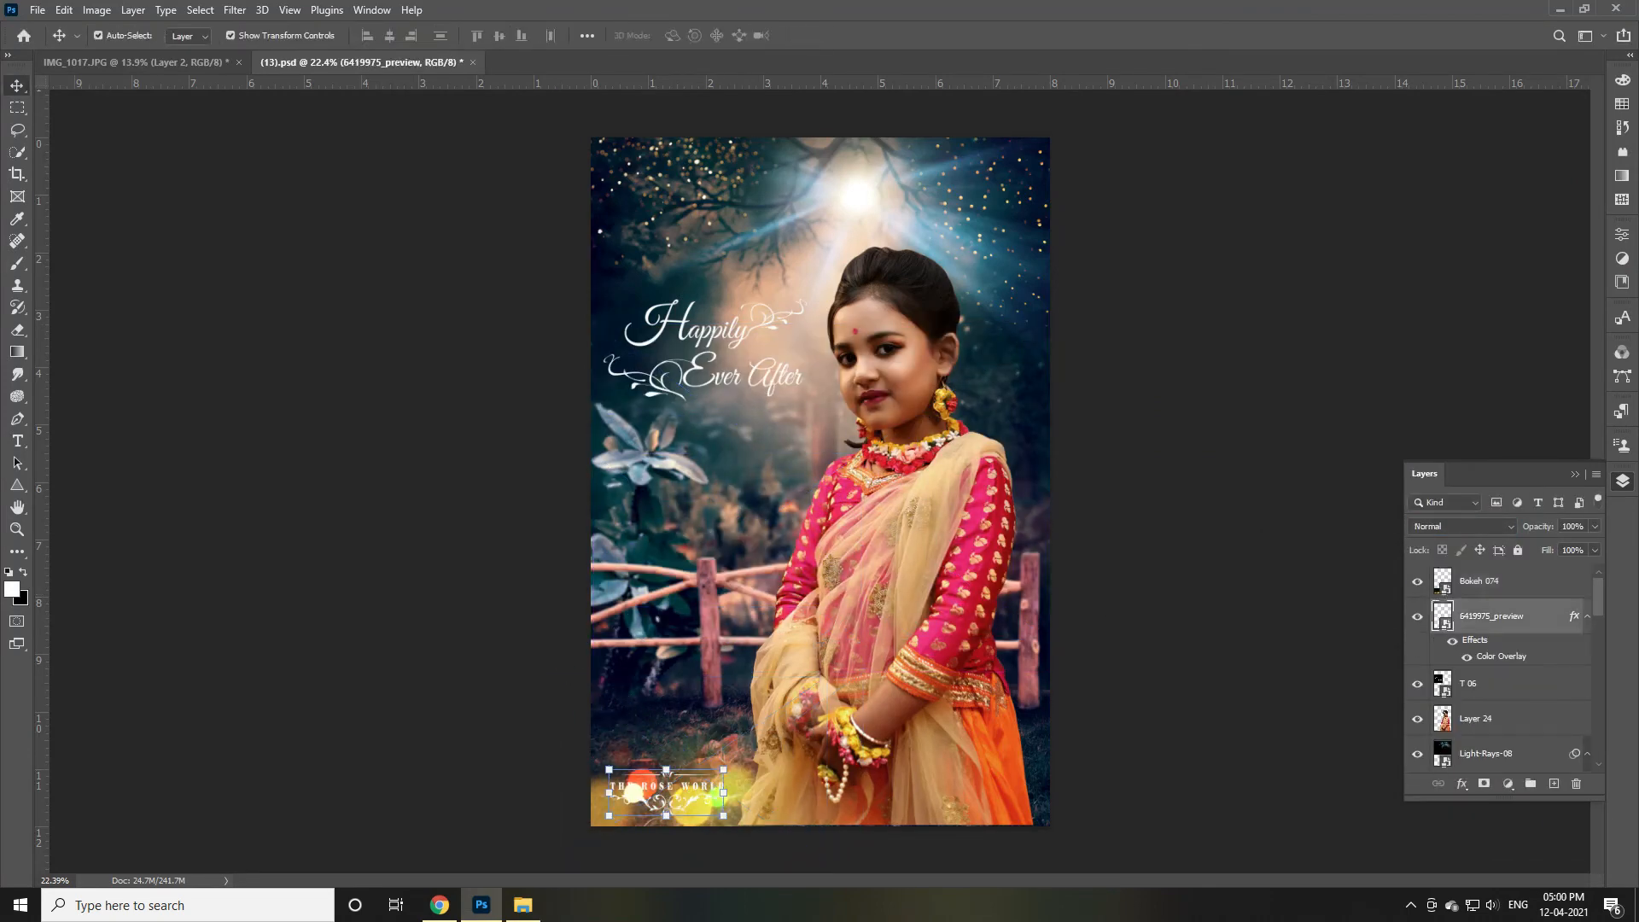
{"action": "left_click", "coordinate": [1480, 649]}
{"action": "mouse_move", "coordinate": [827, 677]}
{"action": "left_mouse_down"}
{"action": "mouse_move", "coordinate": [860, 655]}
{"action": "mouse_move", "coordinate": [840, 668]}
{"action": "left_mouse_up"}
{"action": "left_click_drag", "start_coordinate": [825, 721], "coordinate": [807, 711]}
{"action": "left_click", "coordinate": [1492, 581]}
{"action": "key", "text": "ctrl+t"}
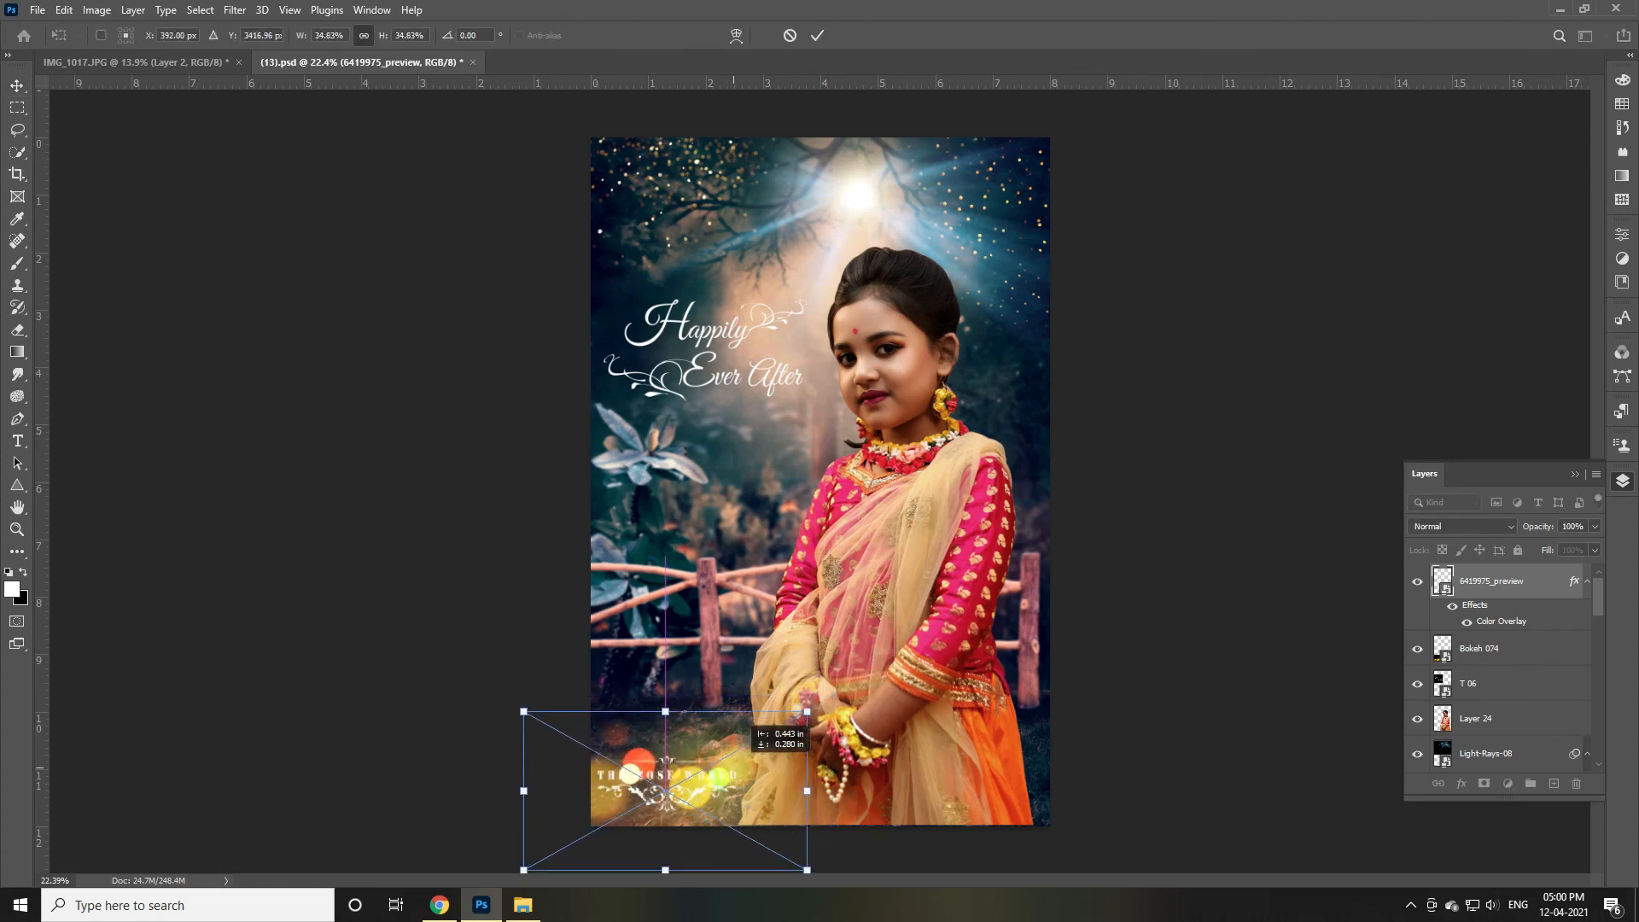
Try an orange-yellow Gradient Overlay on the logo in place of its Color Overlay
{"action": "left_click", "coordinate": [989, 417]}
{"action": "left_click", "coordinate": [1350, 250]}
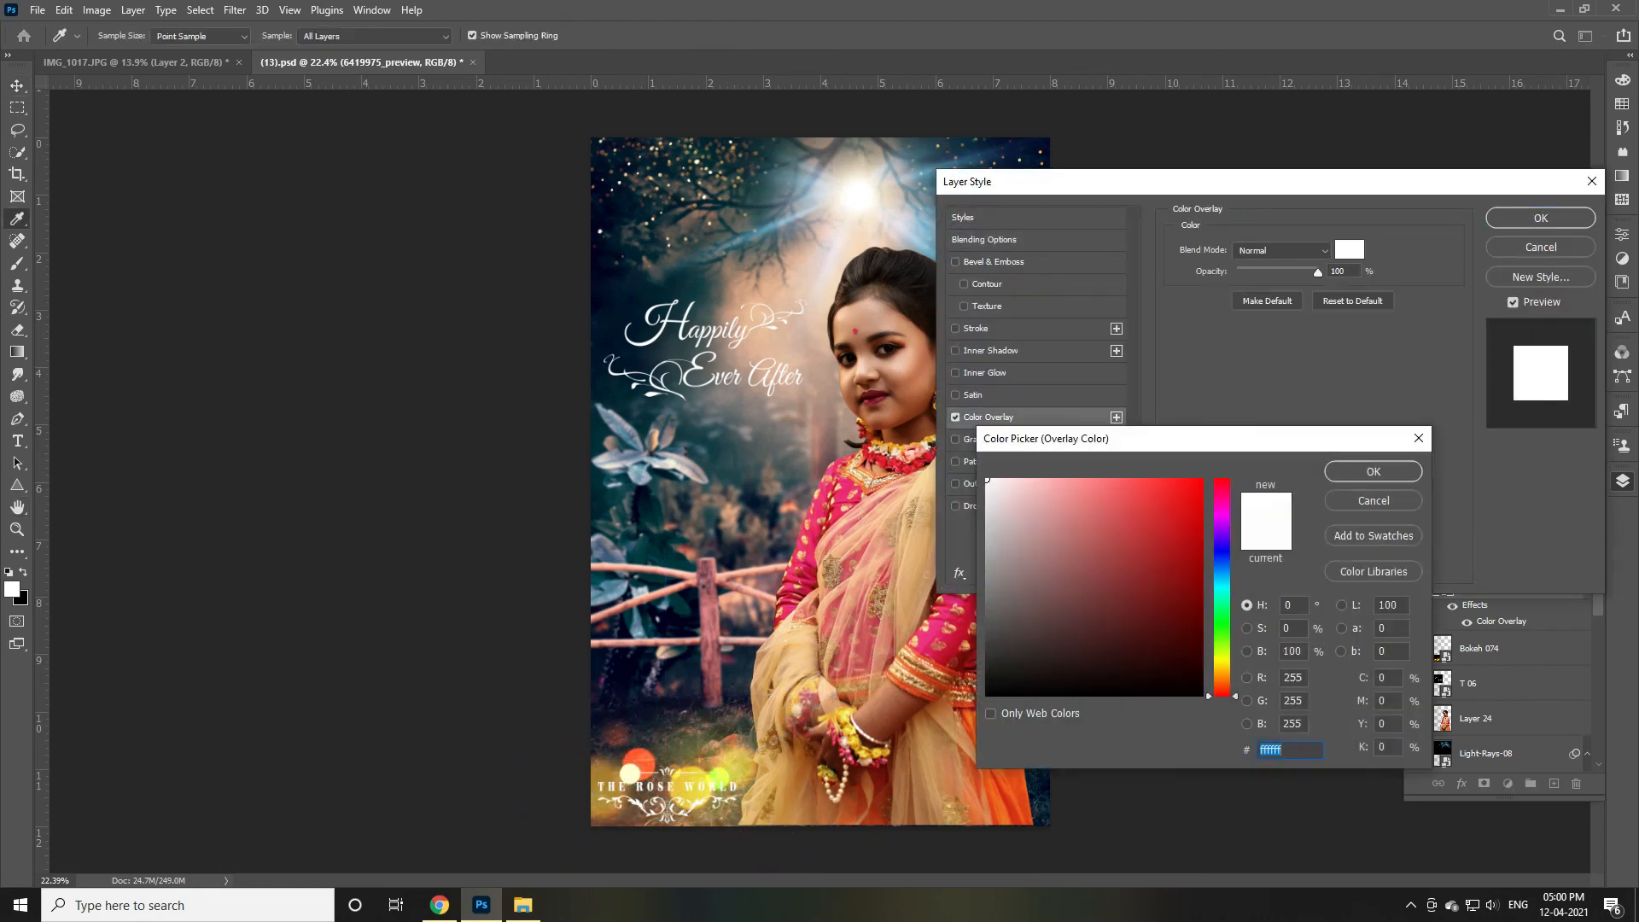
{"action": "left_click", "coordinate": [1418, 438]}
{"action": "left_click", "coordinate": [995, 440]}
{"action": "left_click", "coordinate": [955, 418]}
{"action": "left_click", "coordinate": [1325, 289]}
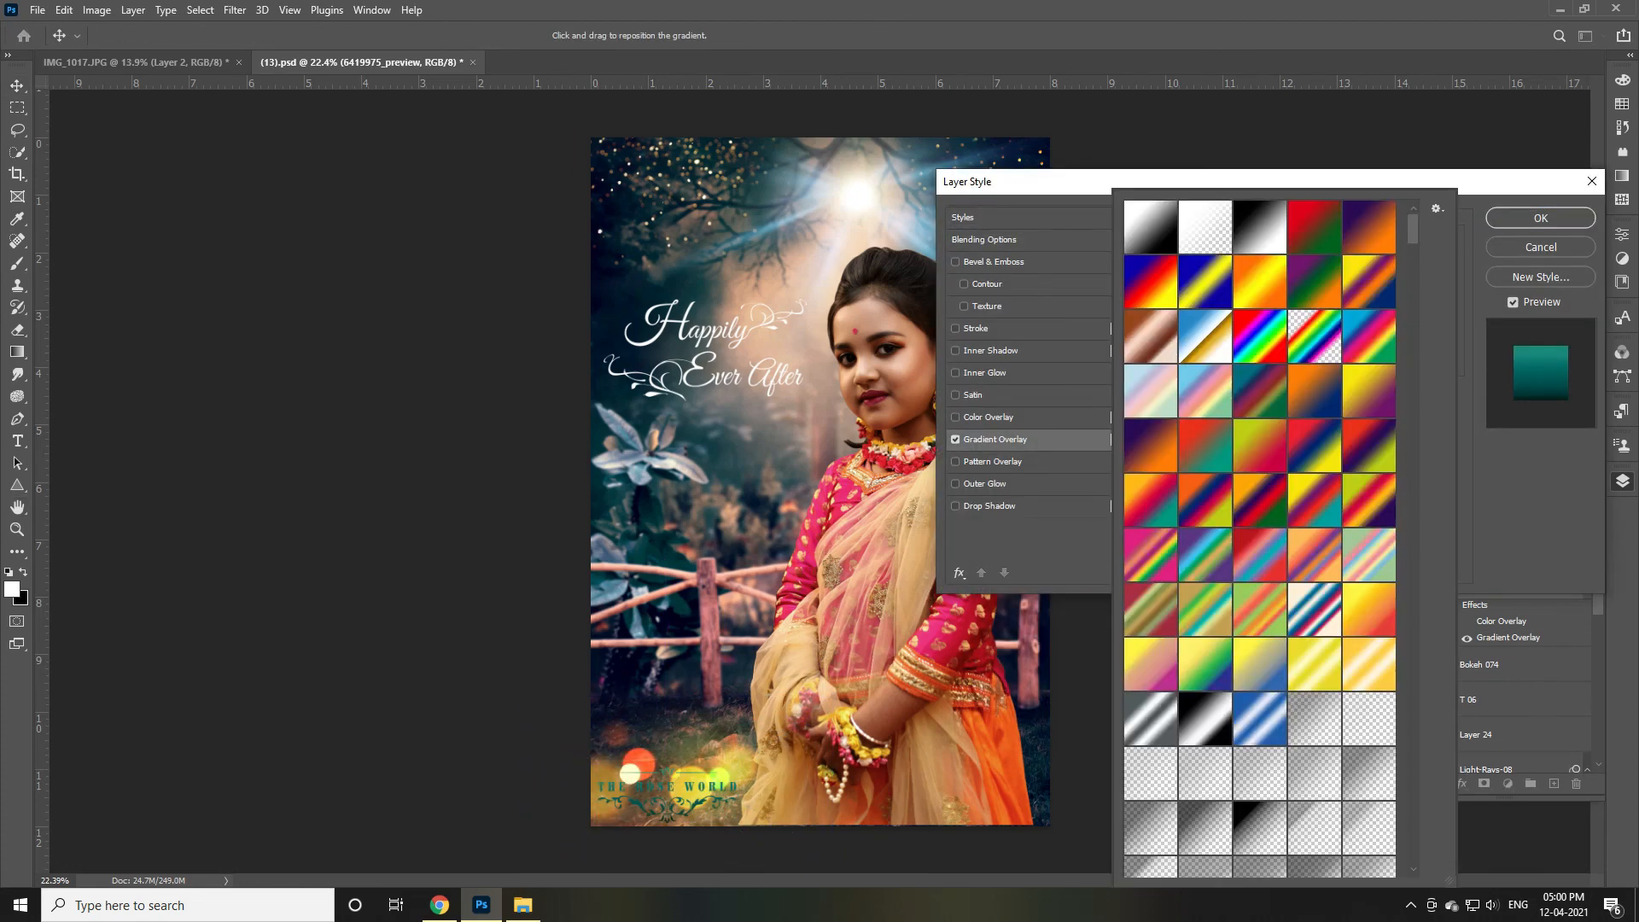
{"action": "left_click_drag", "start_coordinate": [1413, 232], "coordinate": [1413, 769]}
{"action": "left_click", "coordinate": [1260, 237]}
{"action": "left_click", "coordinate": [1315, 685]}
{"action": "left_click", "coordinate": [955, 440]}
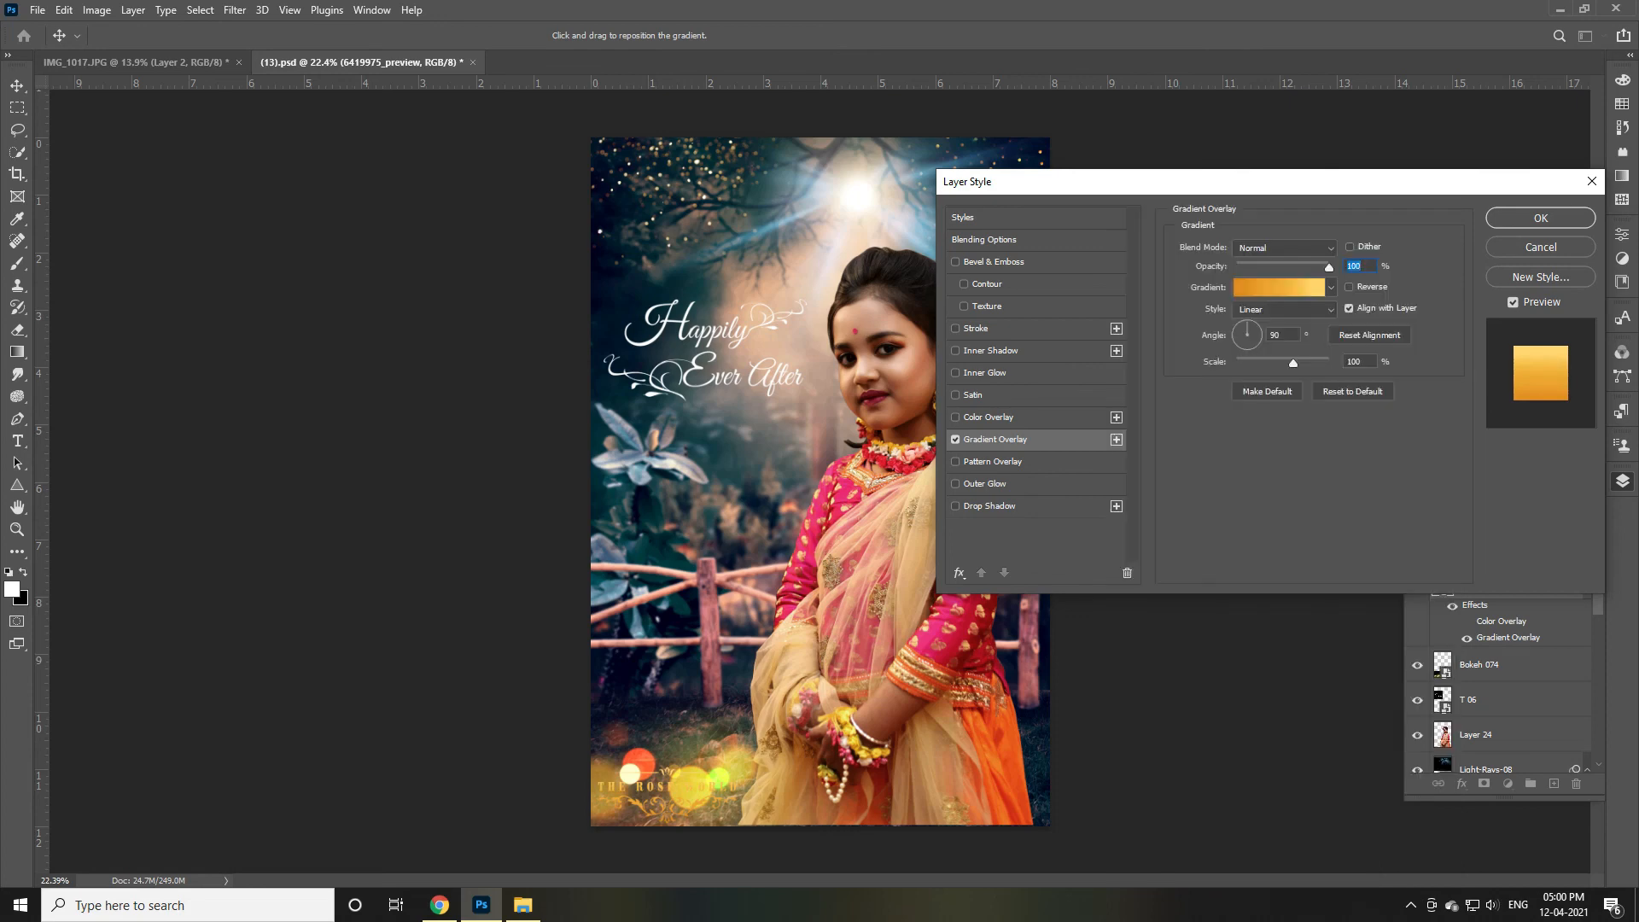
{"action": "left_click", "coordinate": [956, 440]}
Turn the logo's Color Overlay back on and set its colour to black
{"action": "left_click", "coordinate": [989, 418]}
{"action": "left_click", "coordinate": [1349, 250]}
{"action": "left_click", "coordinate": [987, 693]}
{"action": "left_click", "coordinate": [1372, 470]}
{"action": "key", "text": "Return"}
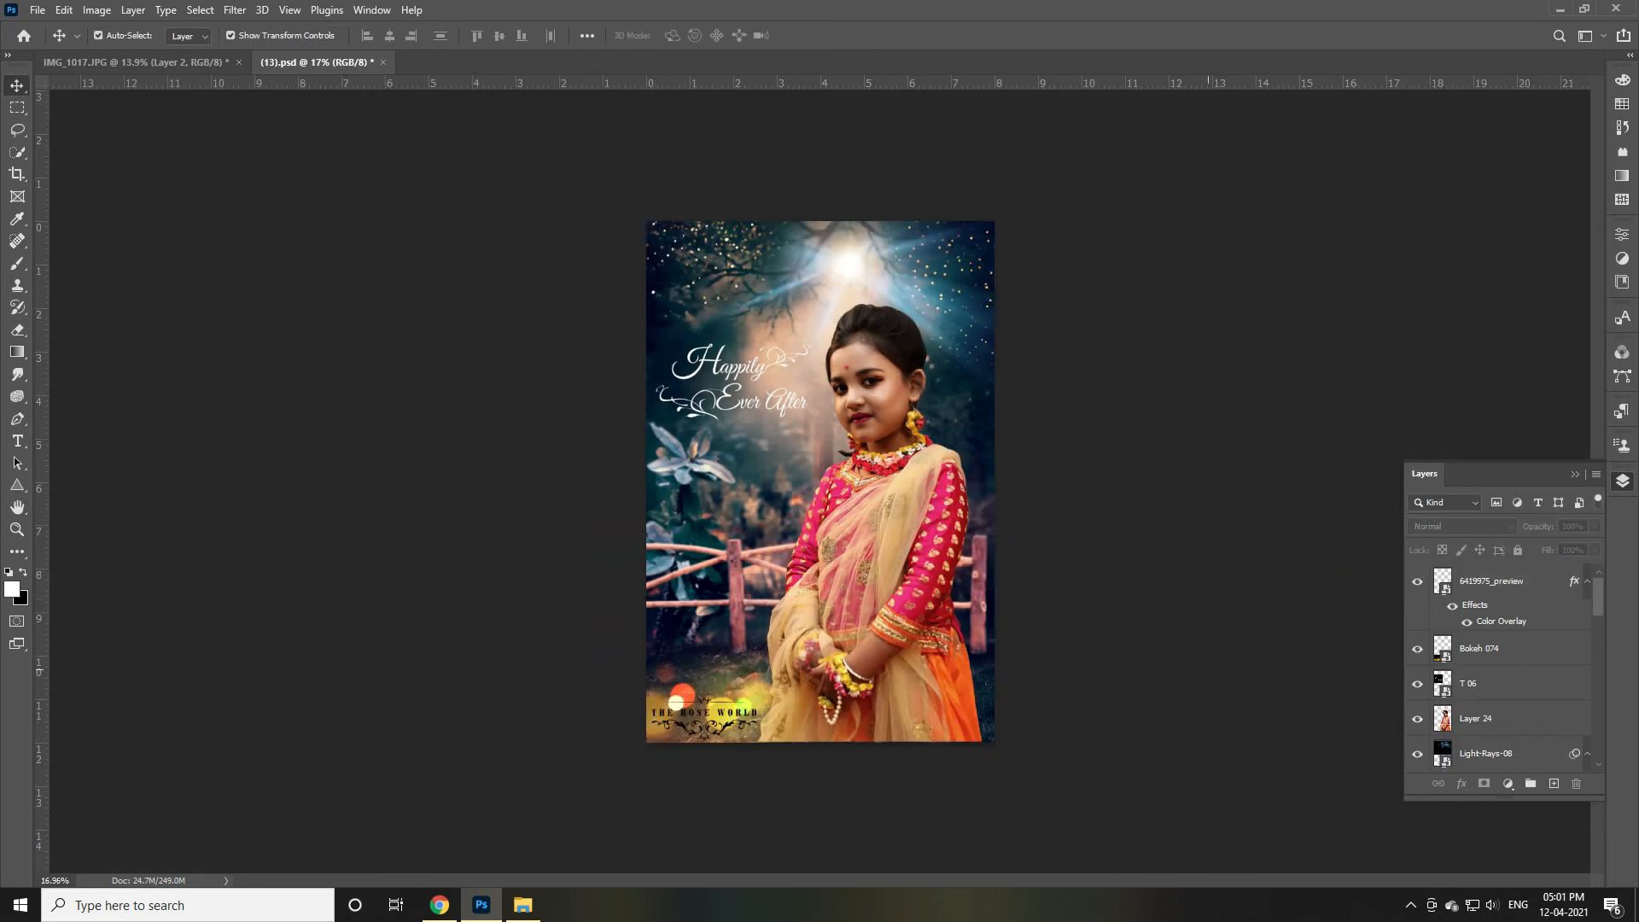
Export the composite to the Desktop as (13).jpg at 100% quality and 2400 x 3600 px
{"action": "left_click", "coordinate": [36, 9]}
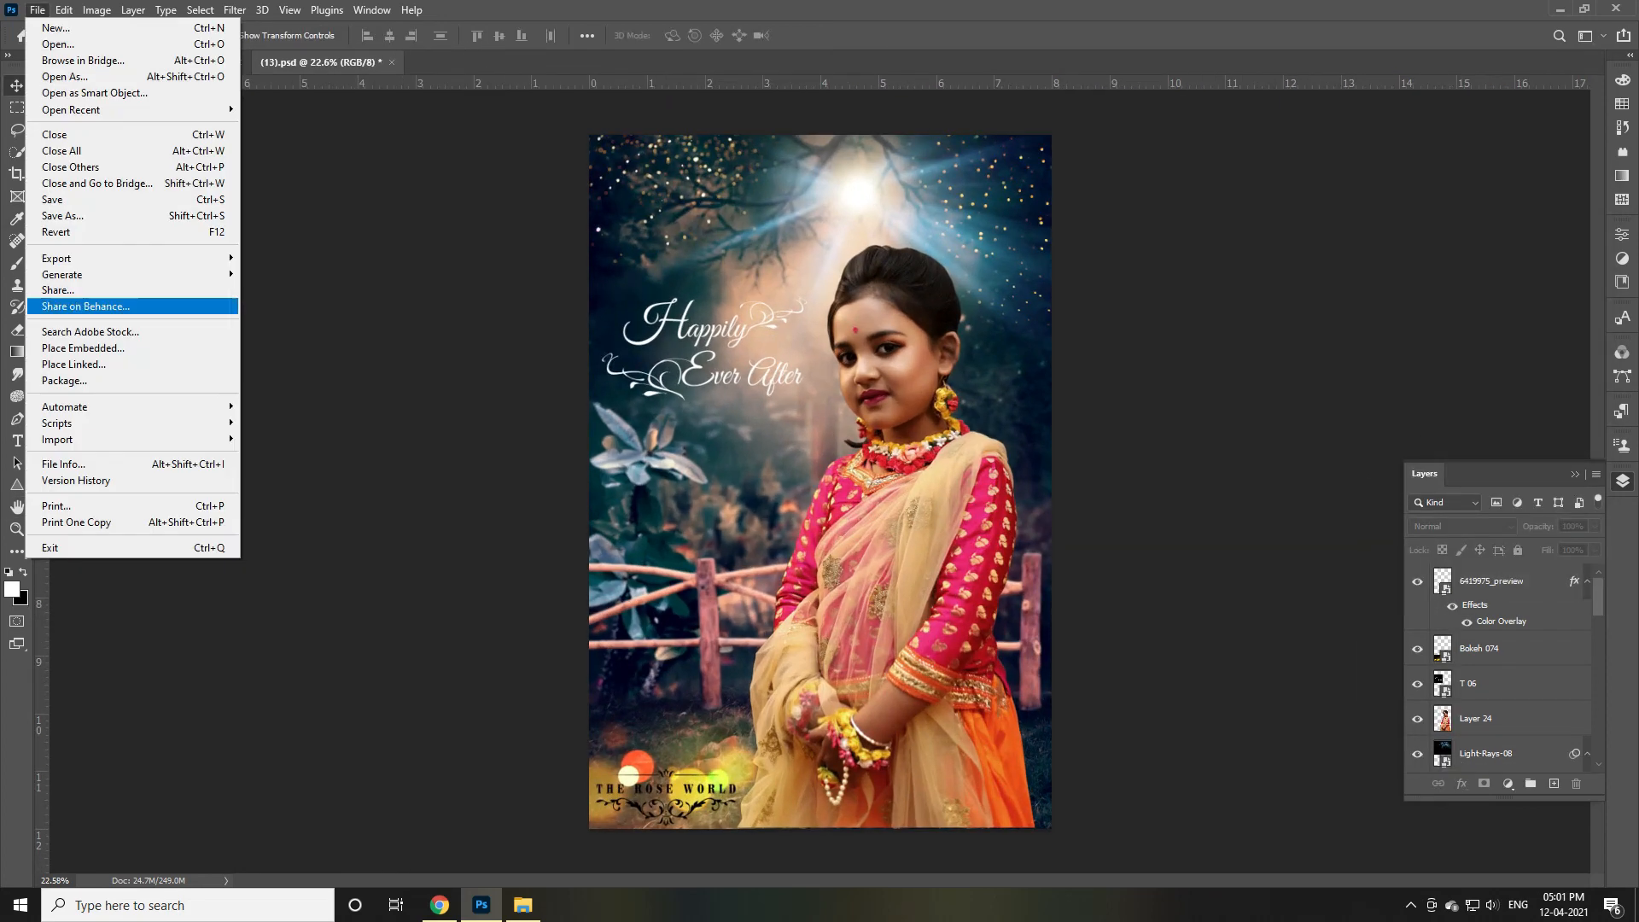
{"action": "mouse_move", "coordinate": [111, 304]}
{"action": "left_click", "coordinate": [273, 274]}
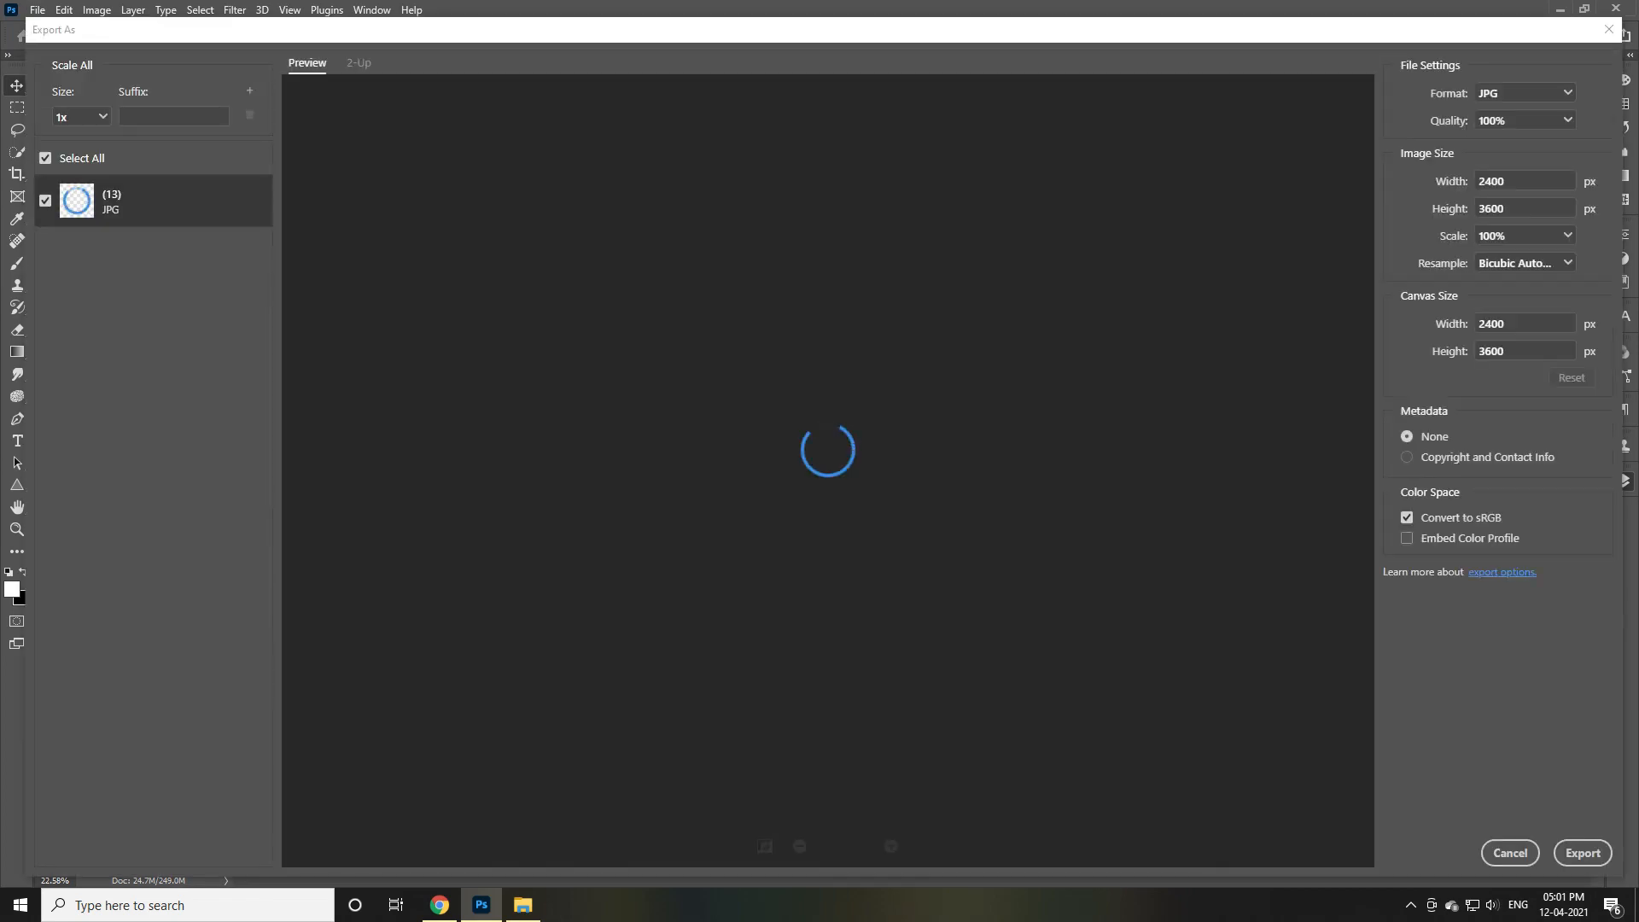
{"action": "key", "text": "Return"}
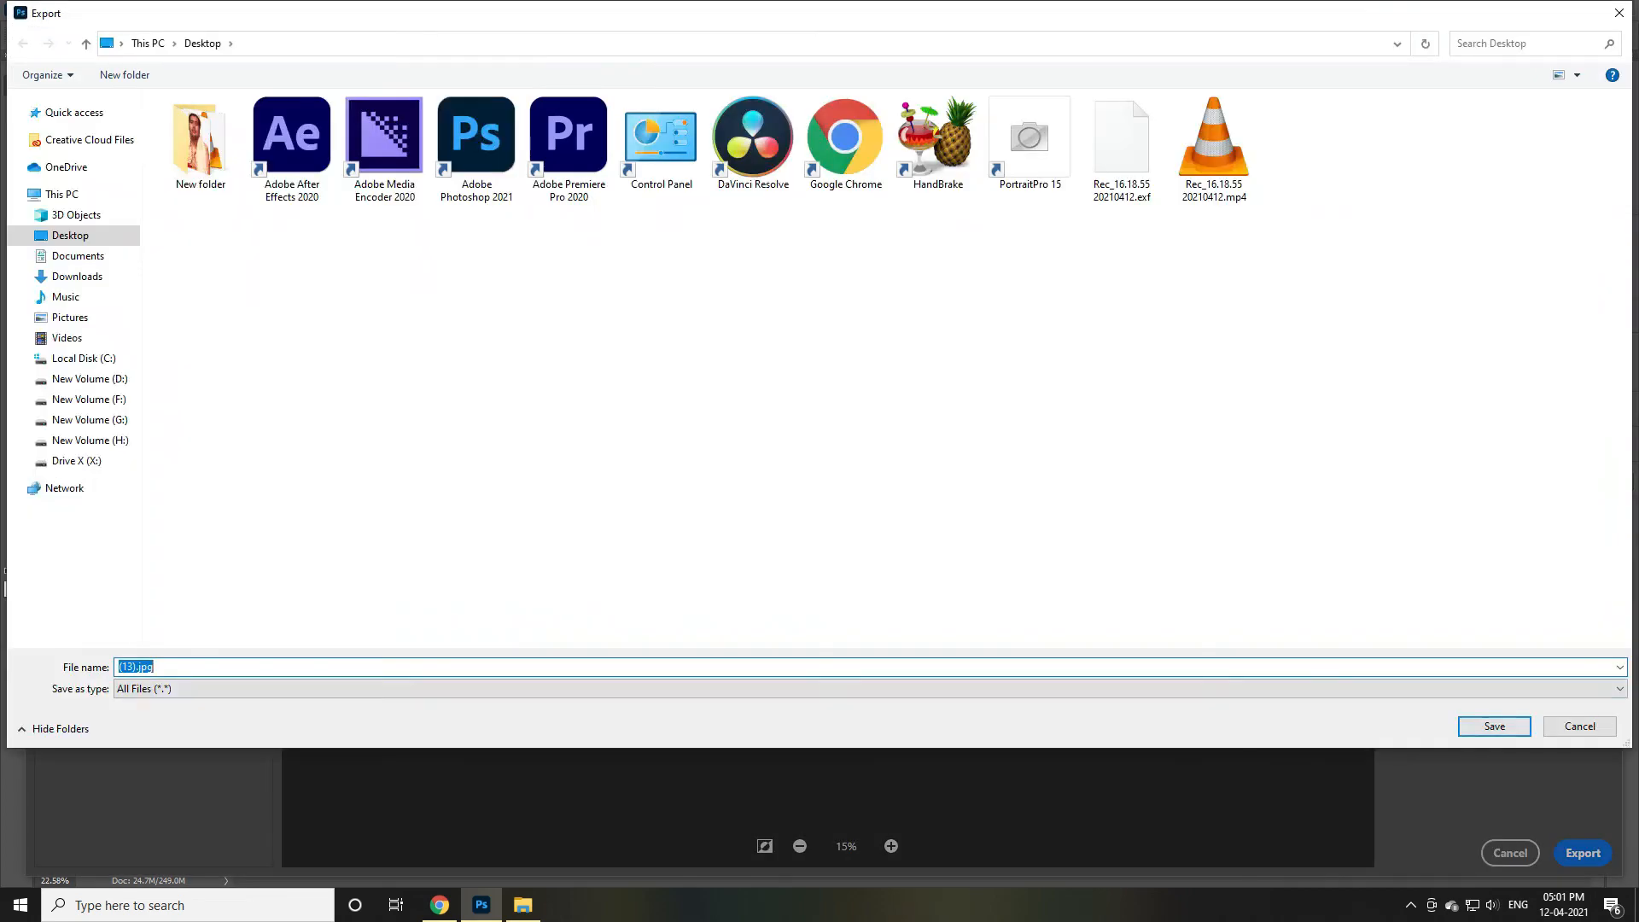
{"action": "key", "text": "Return"}
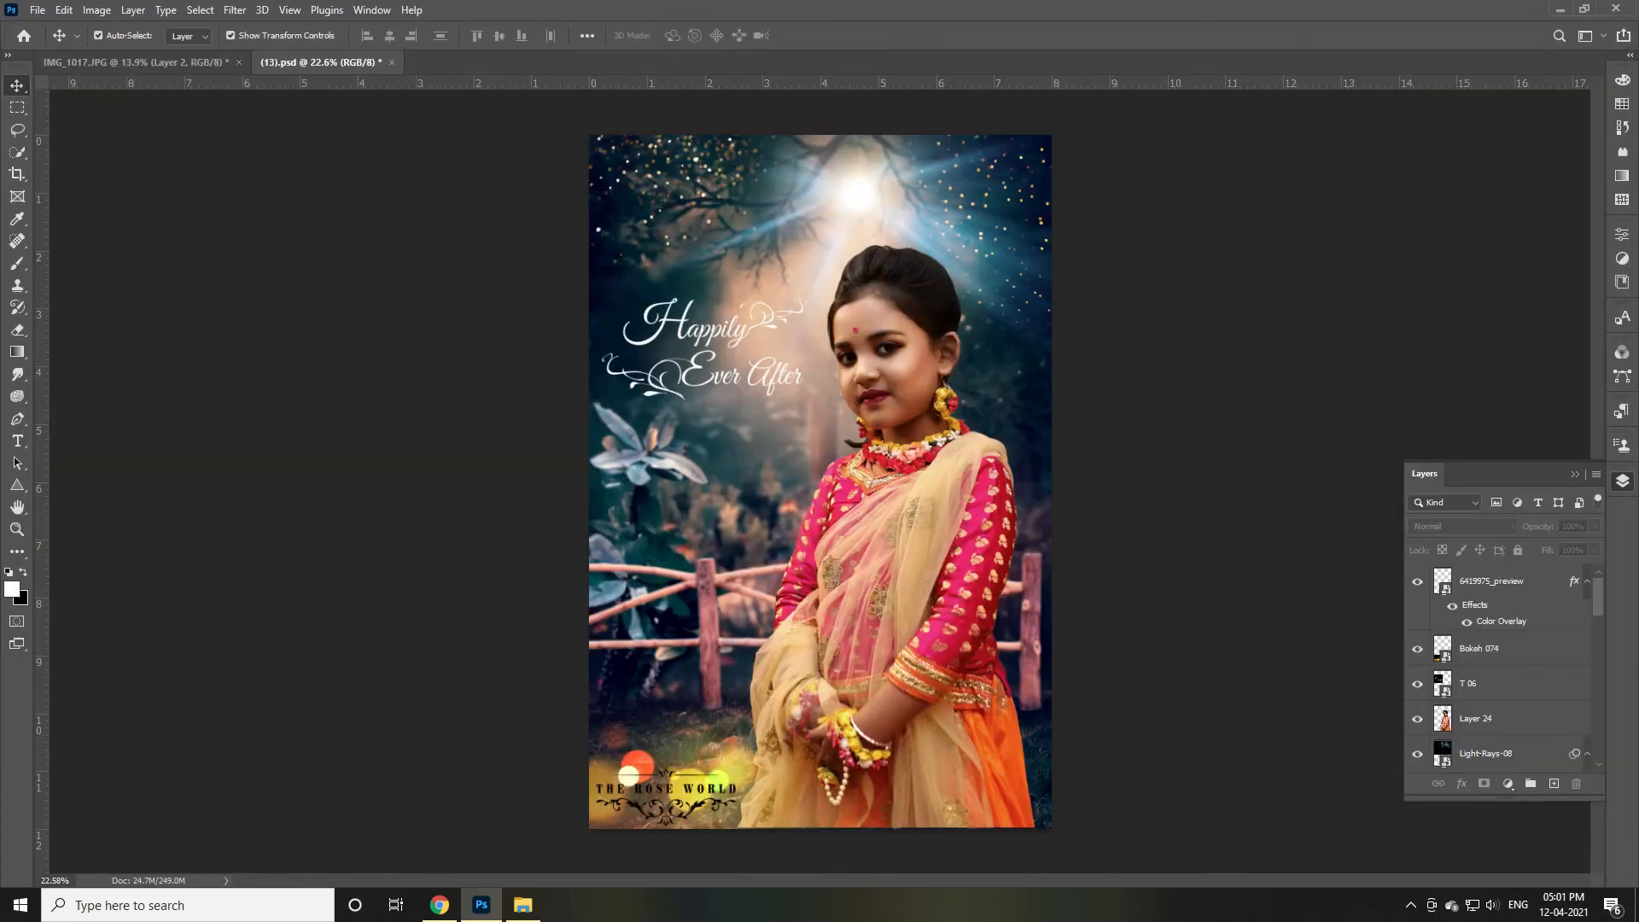
Quit Photoshop without saving the changes to (13).psd and close the File Explorer window
{"action": "left_click", "coordinate": [38, 10]}
{"action": "left_click", "coordinate": [52, 552]}
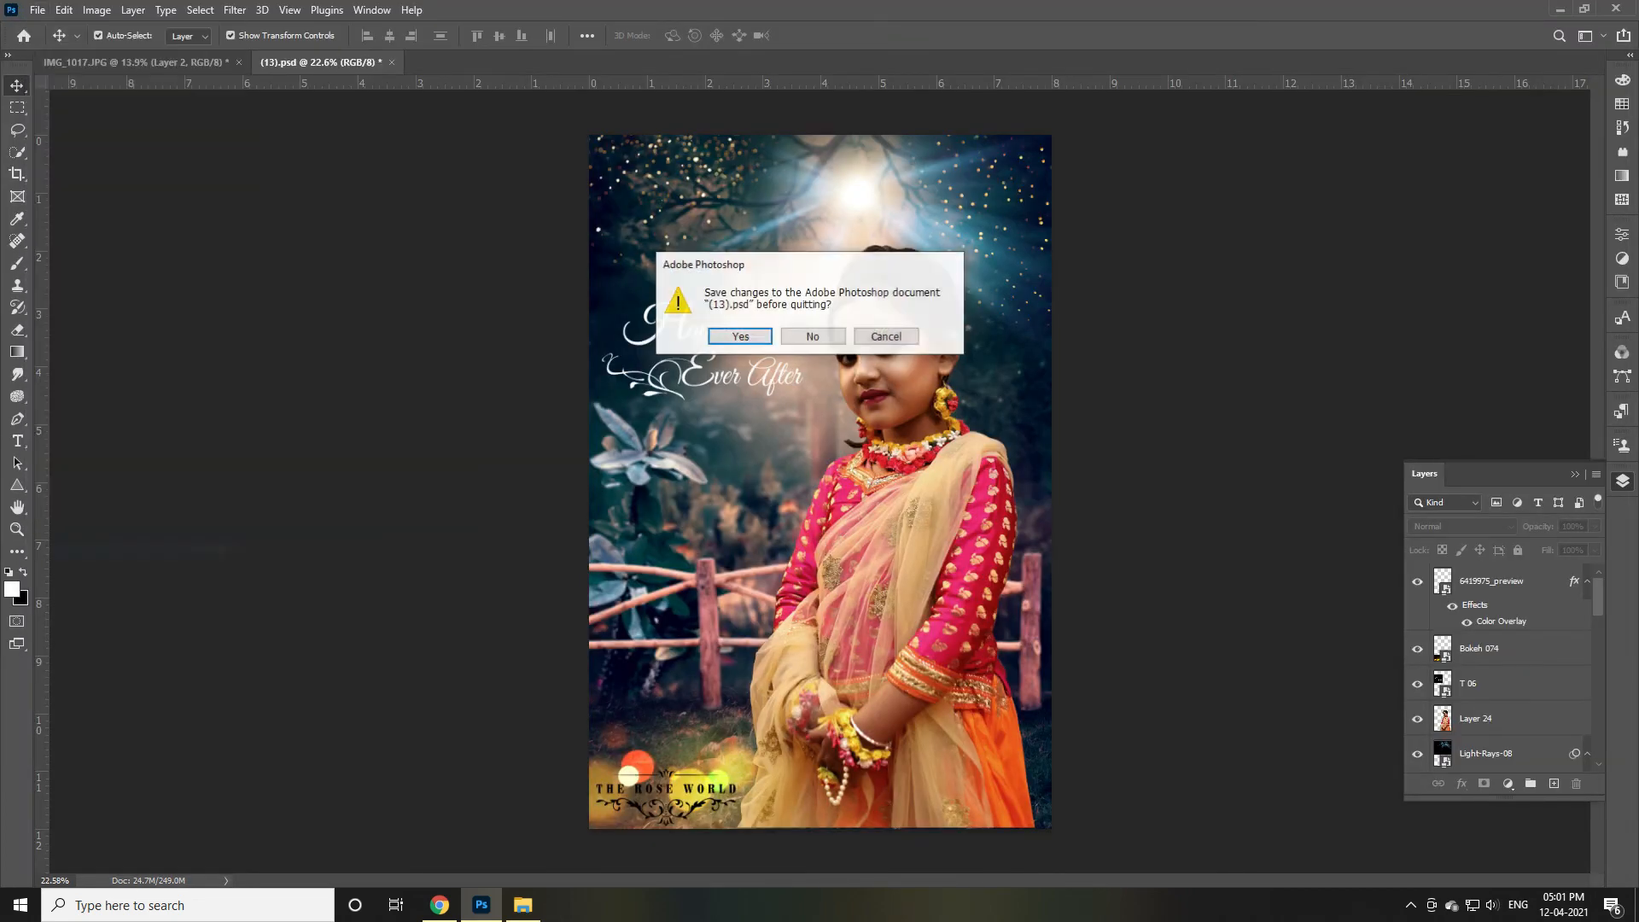
{"action": "left_click", "coordinate": [812, 336]}
{"action": "left_click", "coordinate": [23, 30]}
{"action": "left_click", "coordinate": [52, 210]}
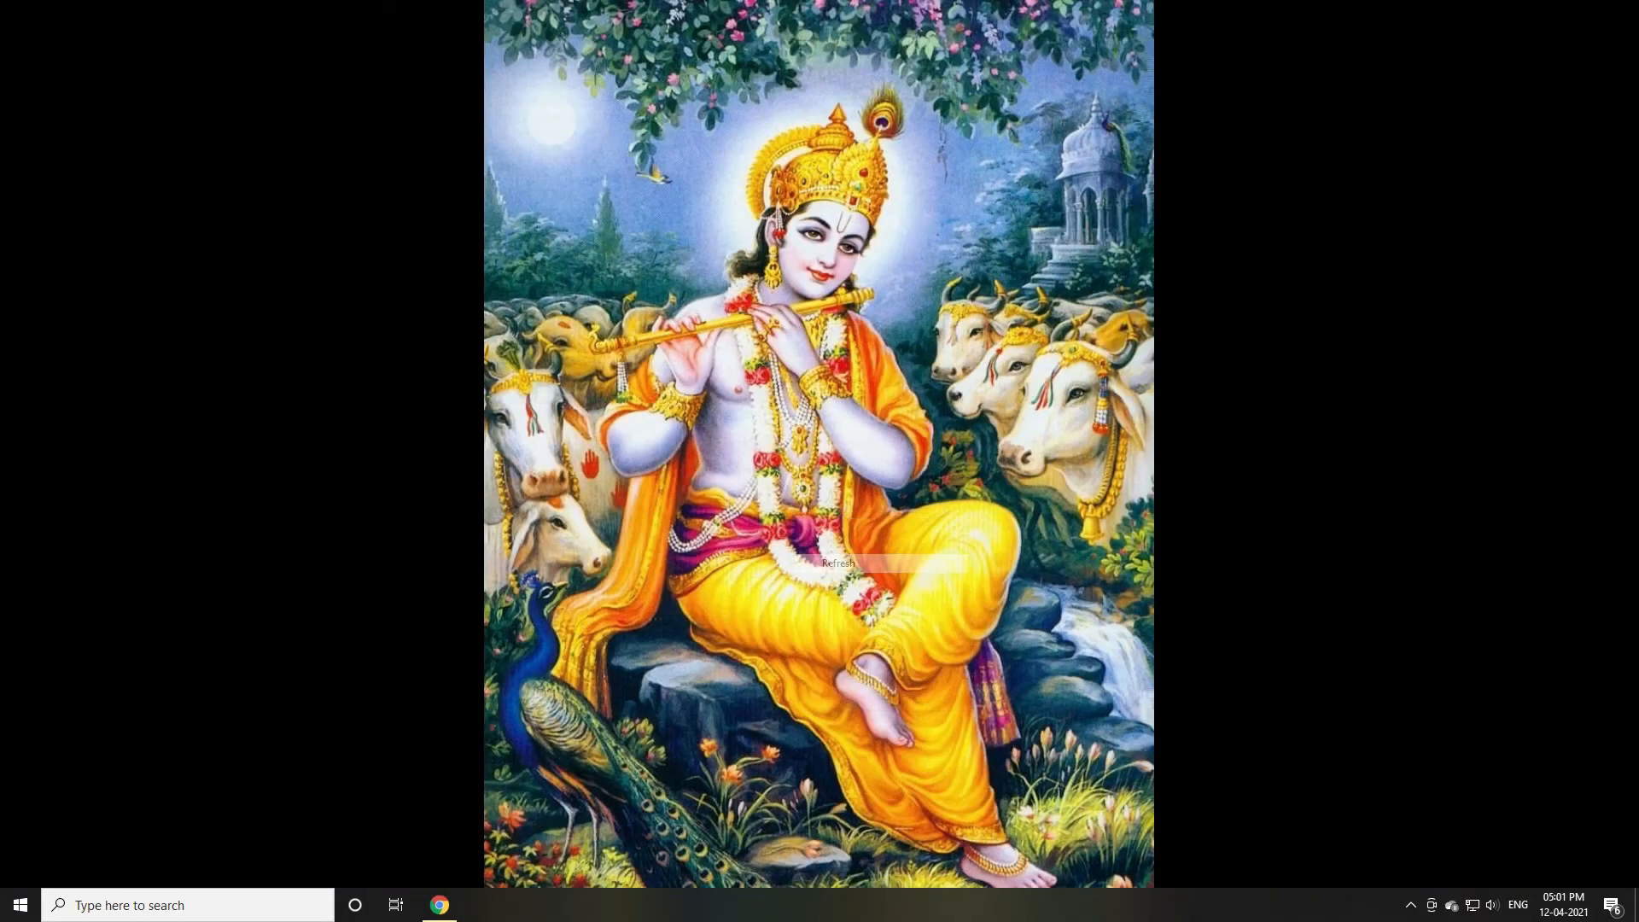
Refresh the desktop, move (13).jpg to a free spot and open it in Photos to view the result
{"action": "right_click", "coordinate": [334, 403]}
{"action": "left_click", "coordinate": [376, 453]}
{"action": "right_click", "coordinate": [330, 394]}
{"action": "left_click", "coordinate": [374, 444]}
{"action": "left_click_drag", "start_coordinate": [161, 30], "coordinate": [1460, 289]}
{"action": "double_click", "coordinate": [1460, 290]}
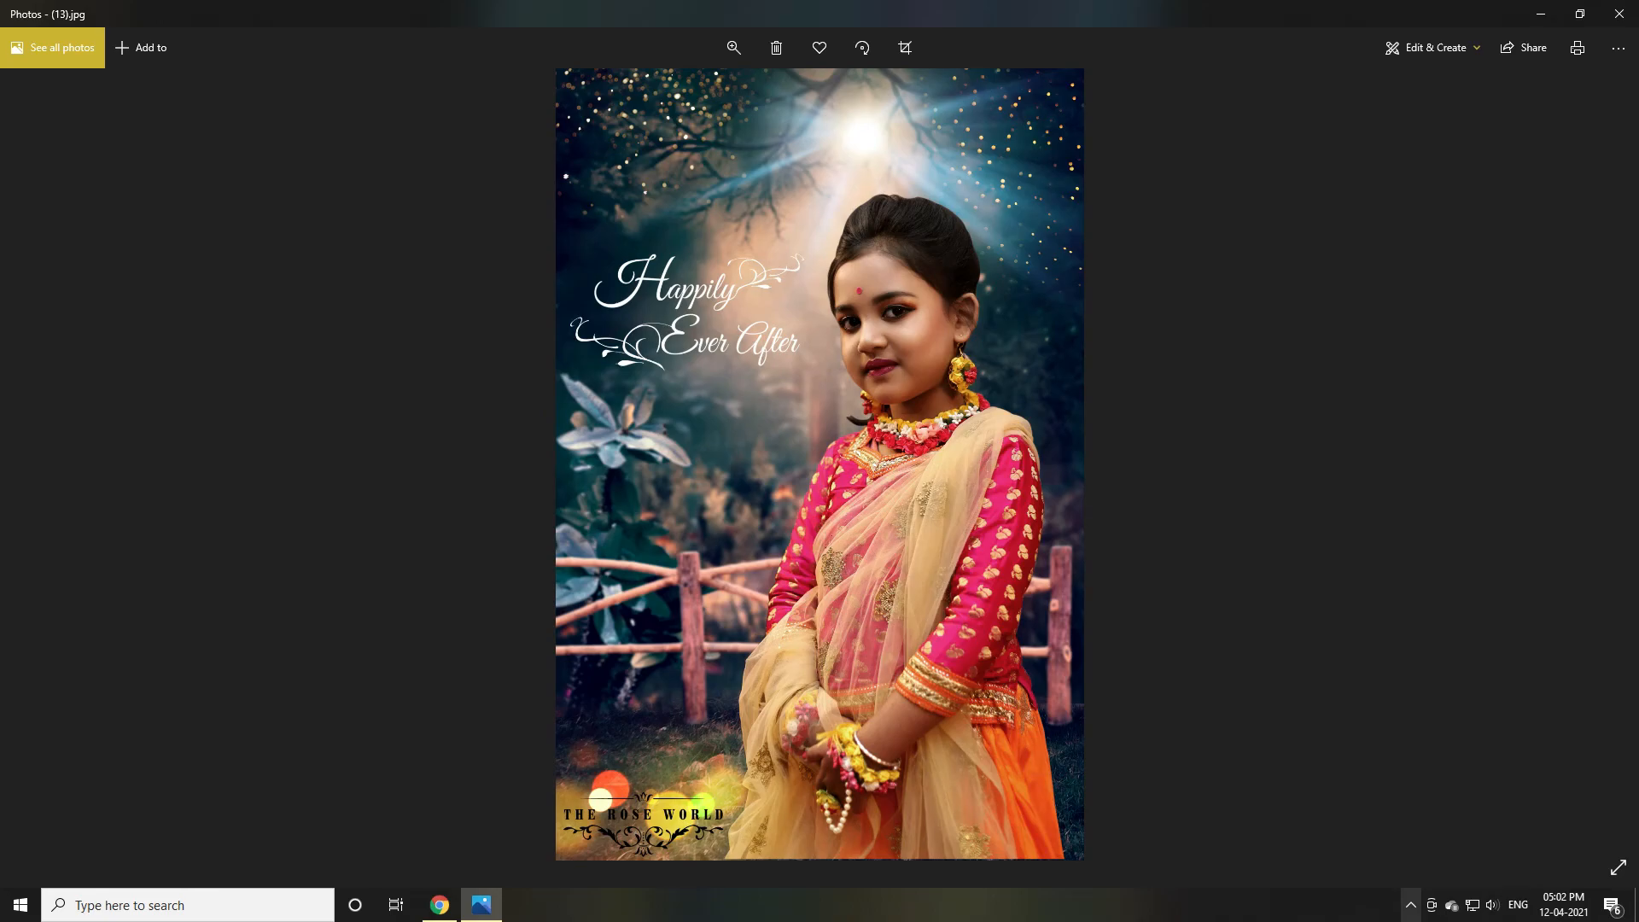
{"action": "left_click", "coordinate": [1410, 905]}
{"action": "right_click", "coordinate": [1410, 870]}
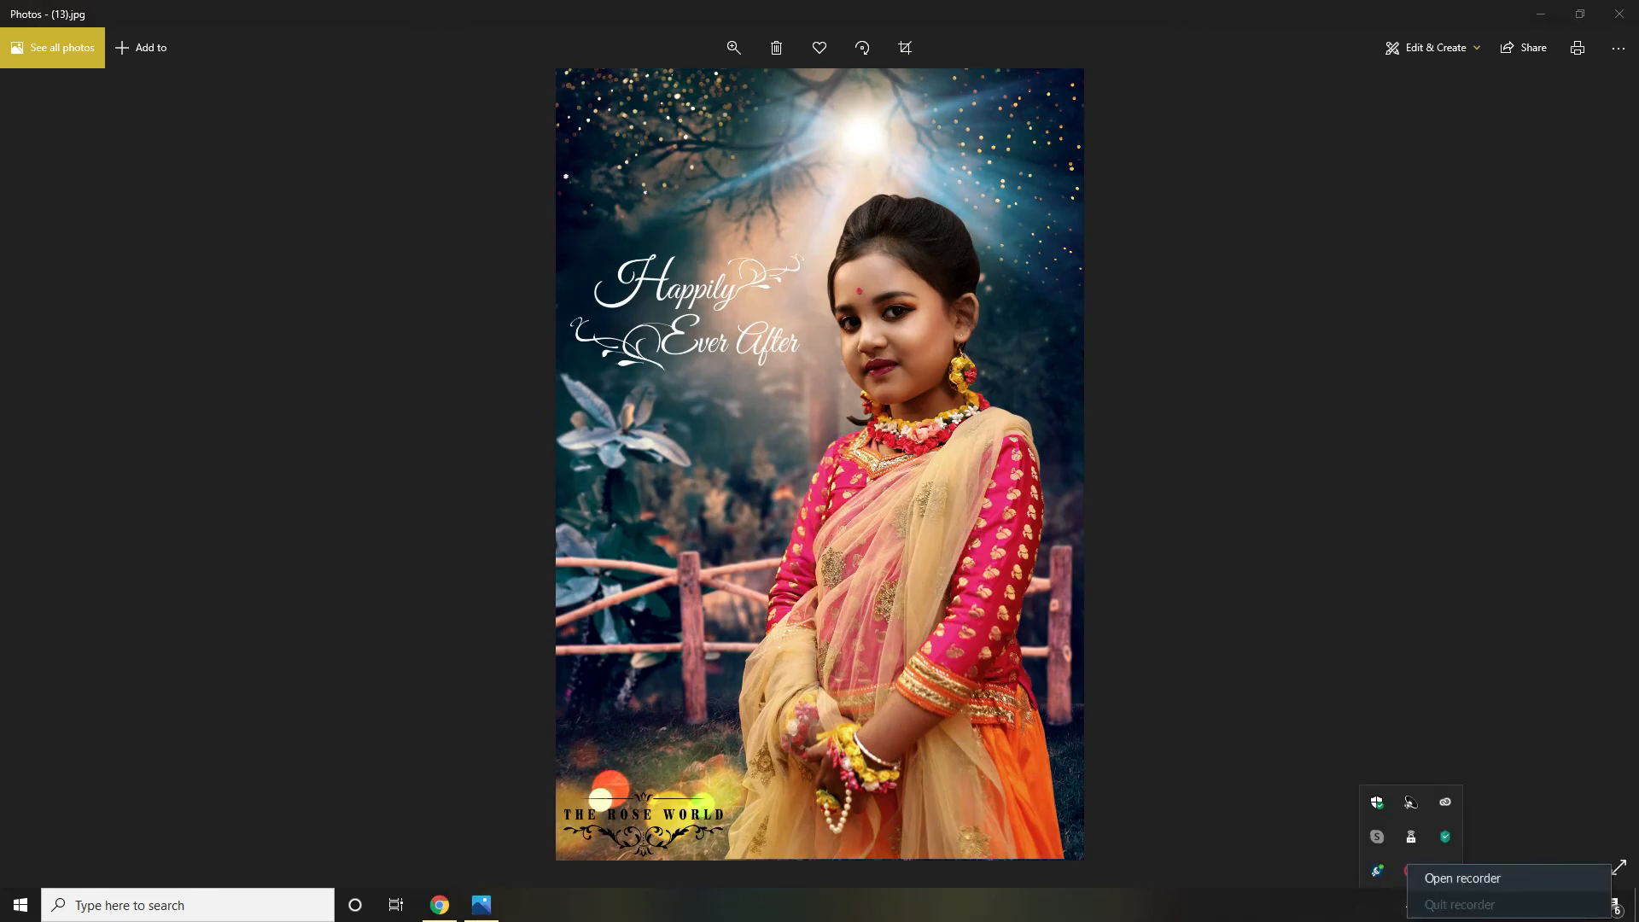